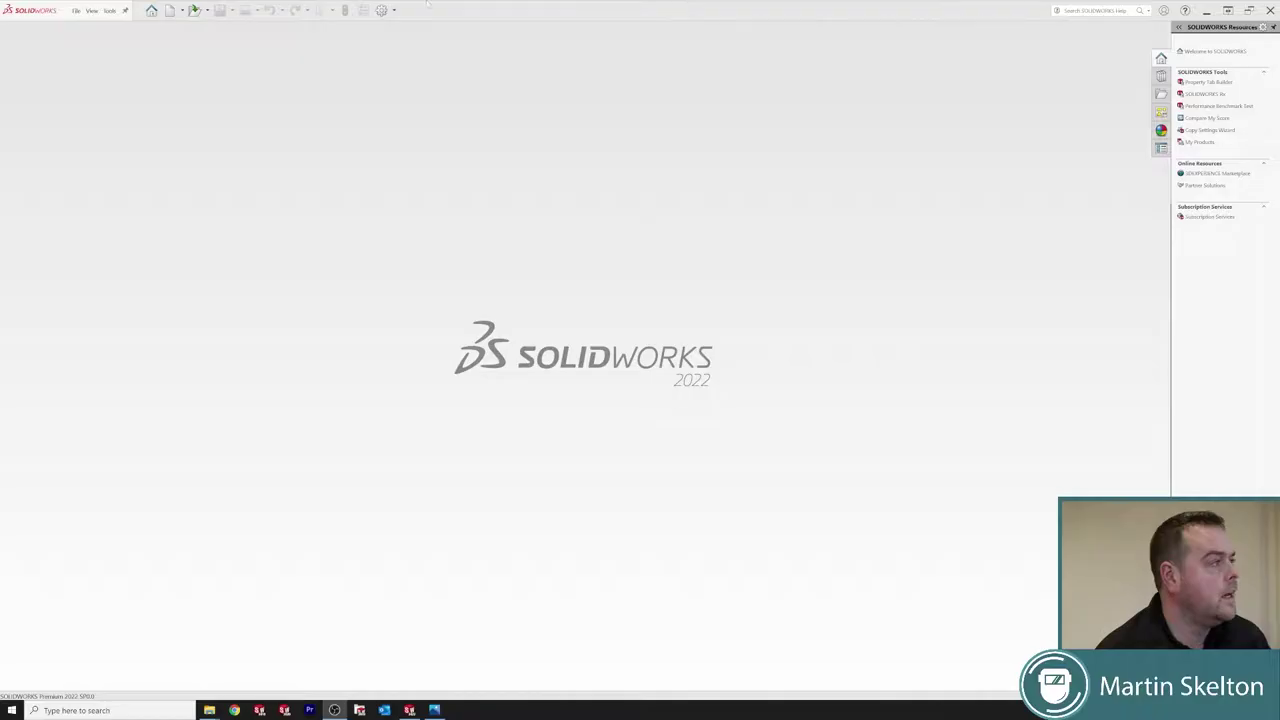
Create a new part document
{"action": "left_click", "coordinate": [76, 10]}
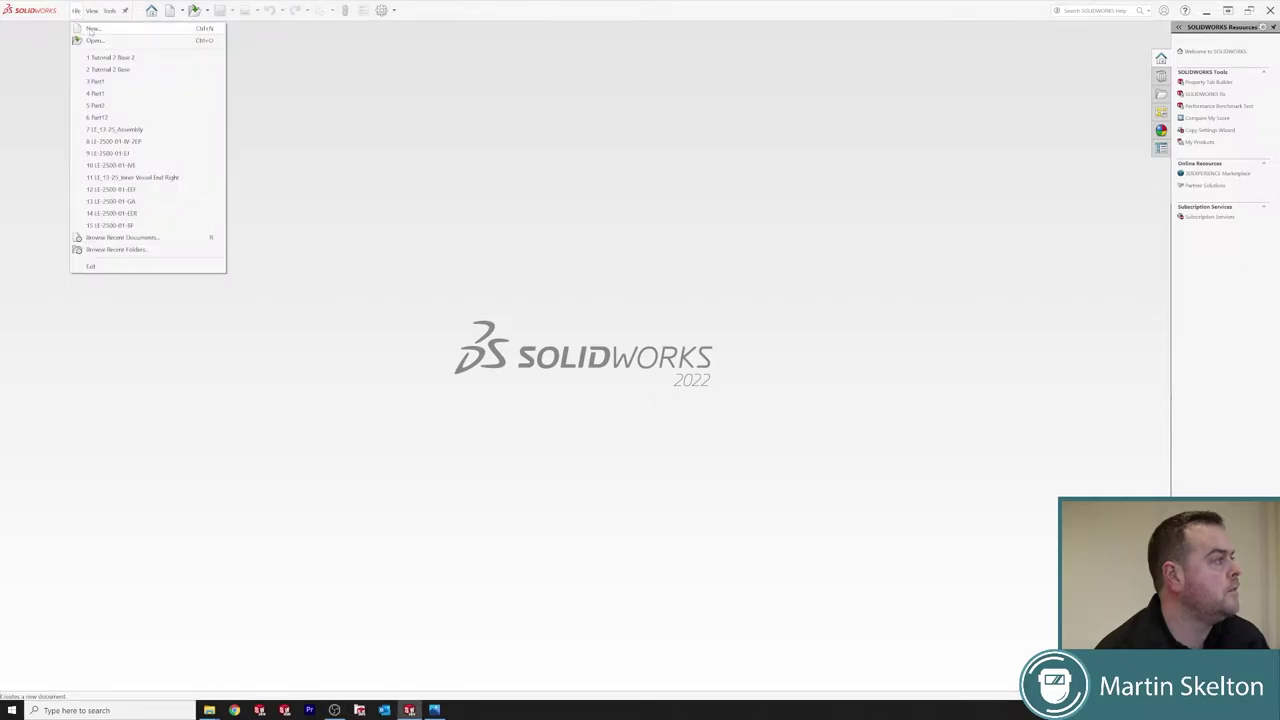
{"action": "left_click", "coordinate": [92, 29]}
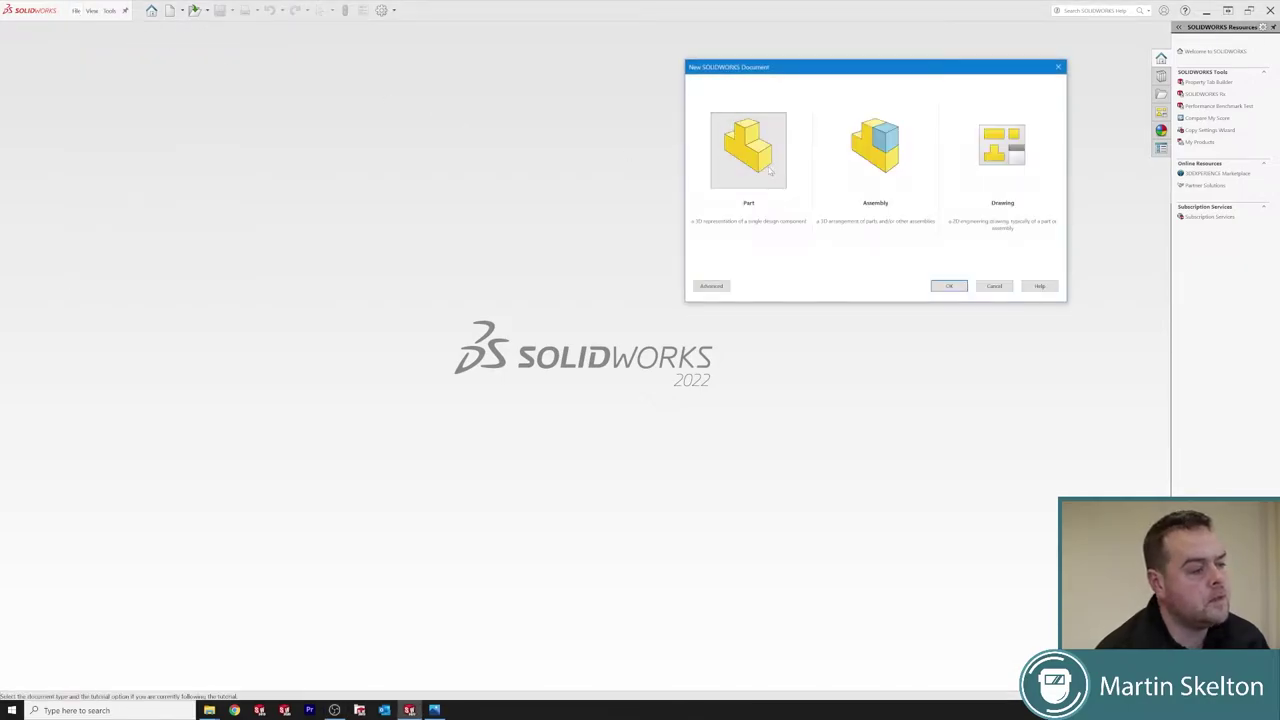
{"action": "left_click", "coordinate": [772, 174]}
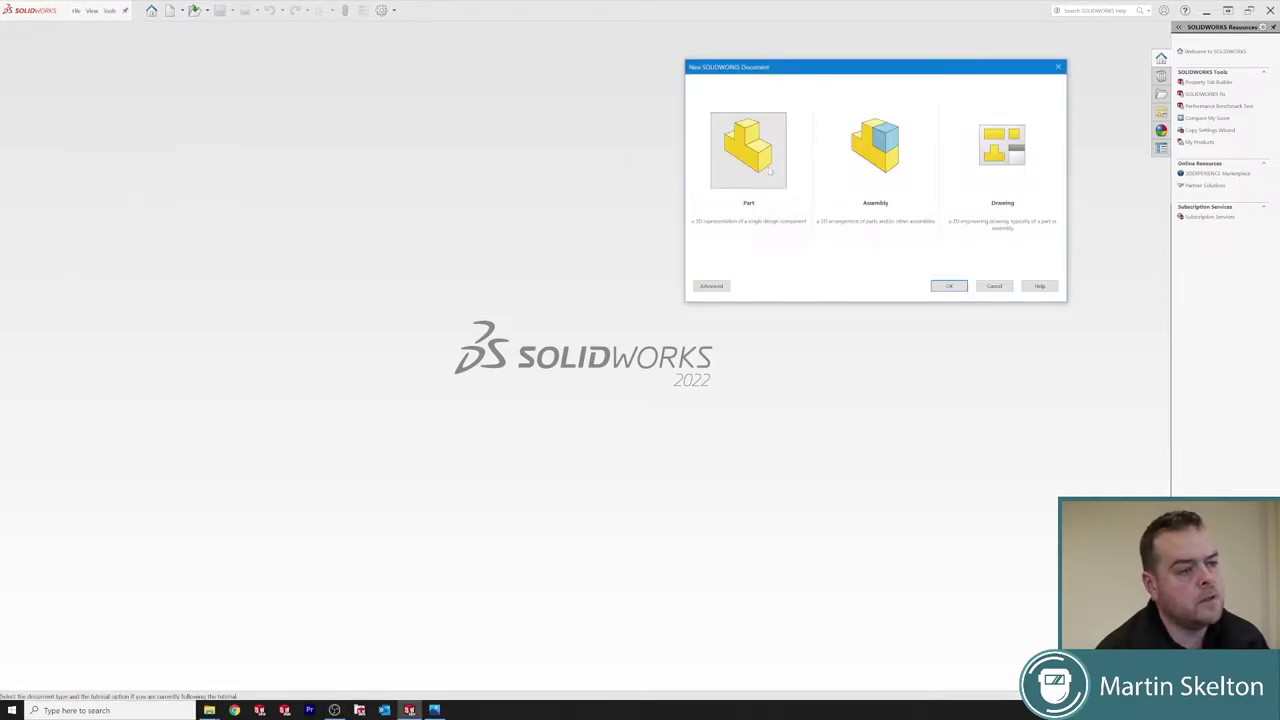
{"action": "left_click", "coordinate": [950, 287]}
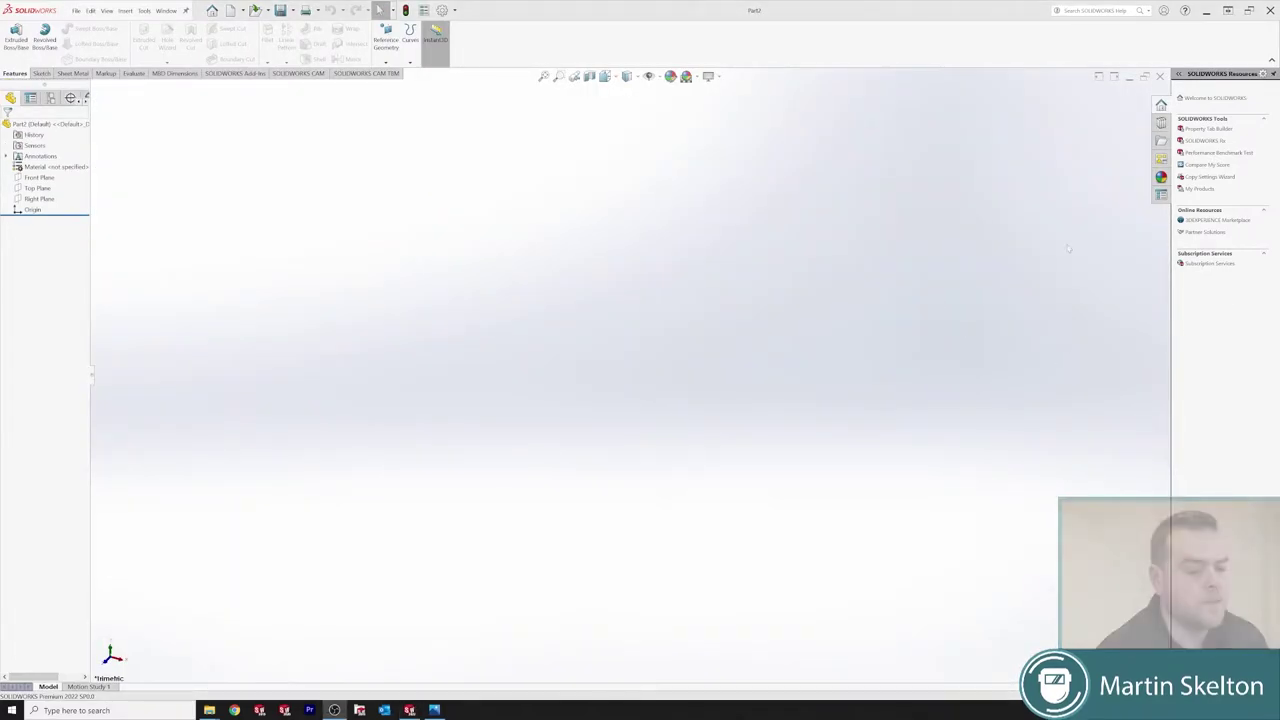
Sketch a center rectangle about 121 mm by 43 mm on the Top Plane, centred on the origin
{"action": "left_click", "coordinate": [37, 189]}
{"action": "left_click", "coordinate": [88, 186]}
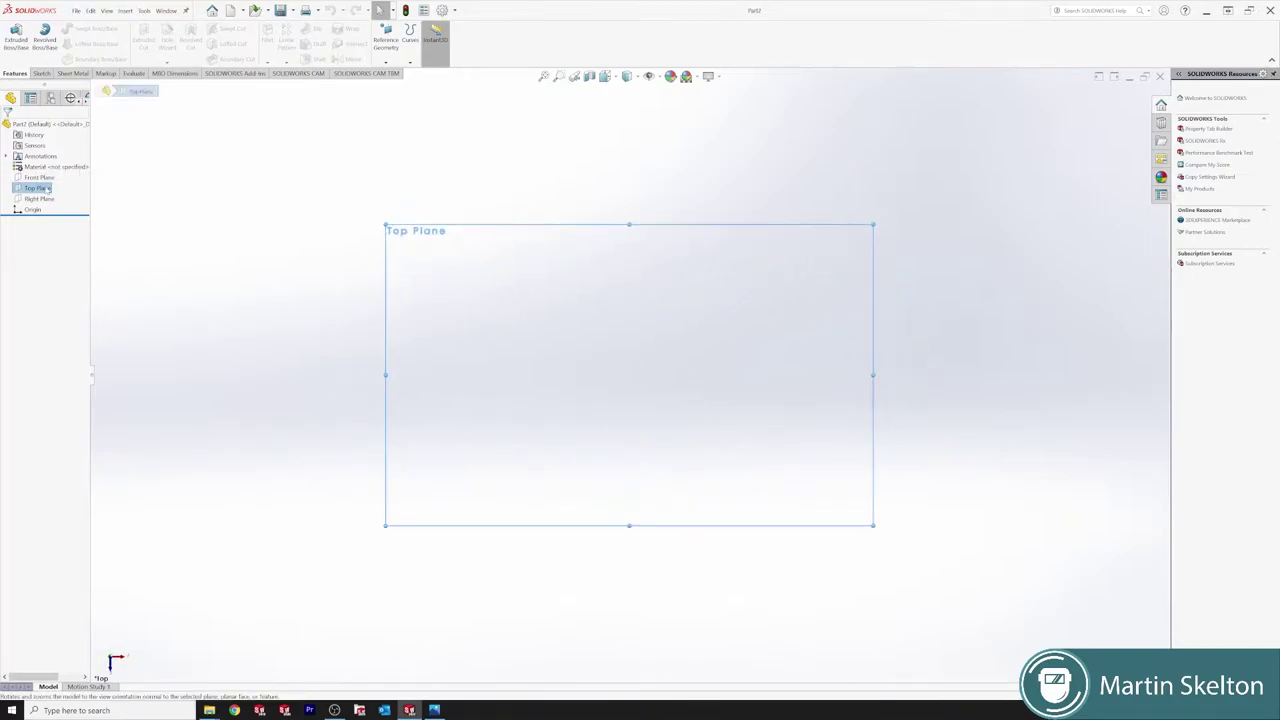
{"action": "right_click", "coordinate": [44, 189]}
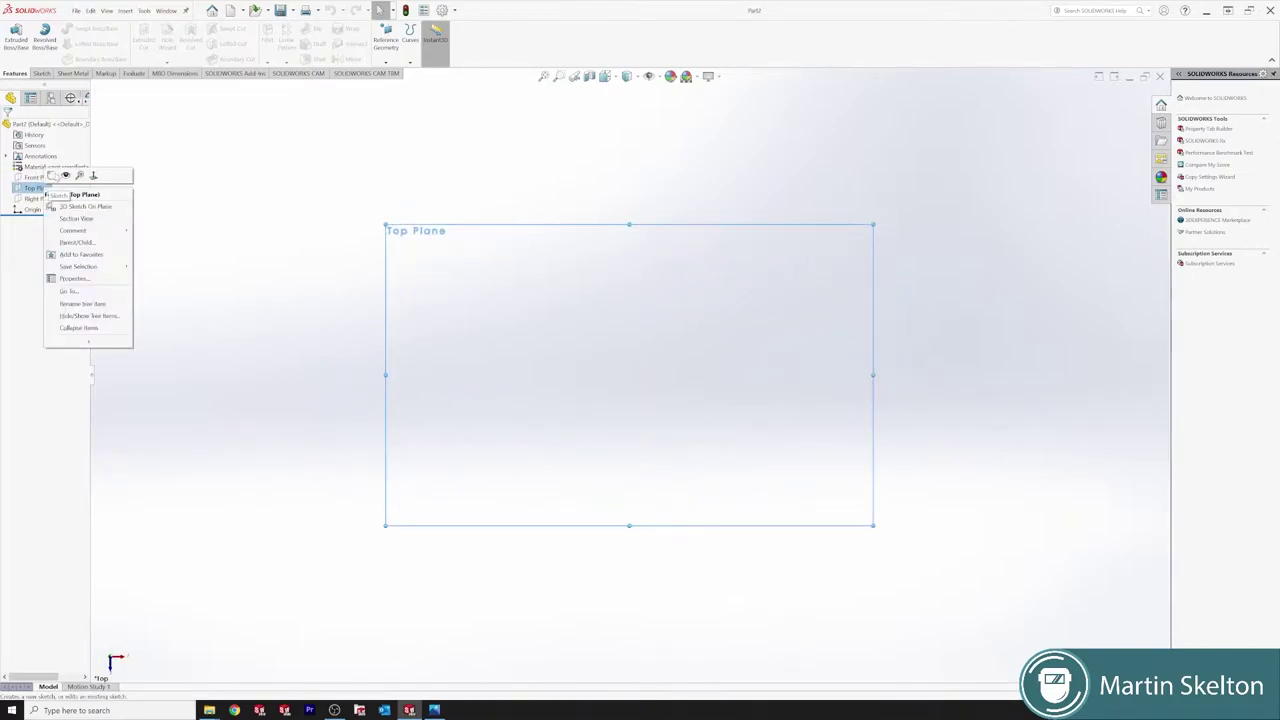
{"action": "left_click", "coordinate": [52, 176]}
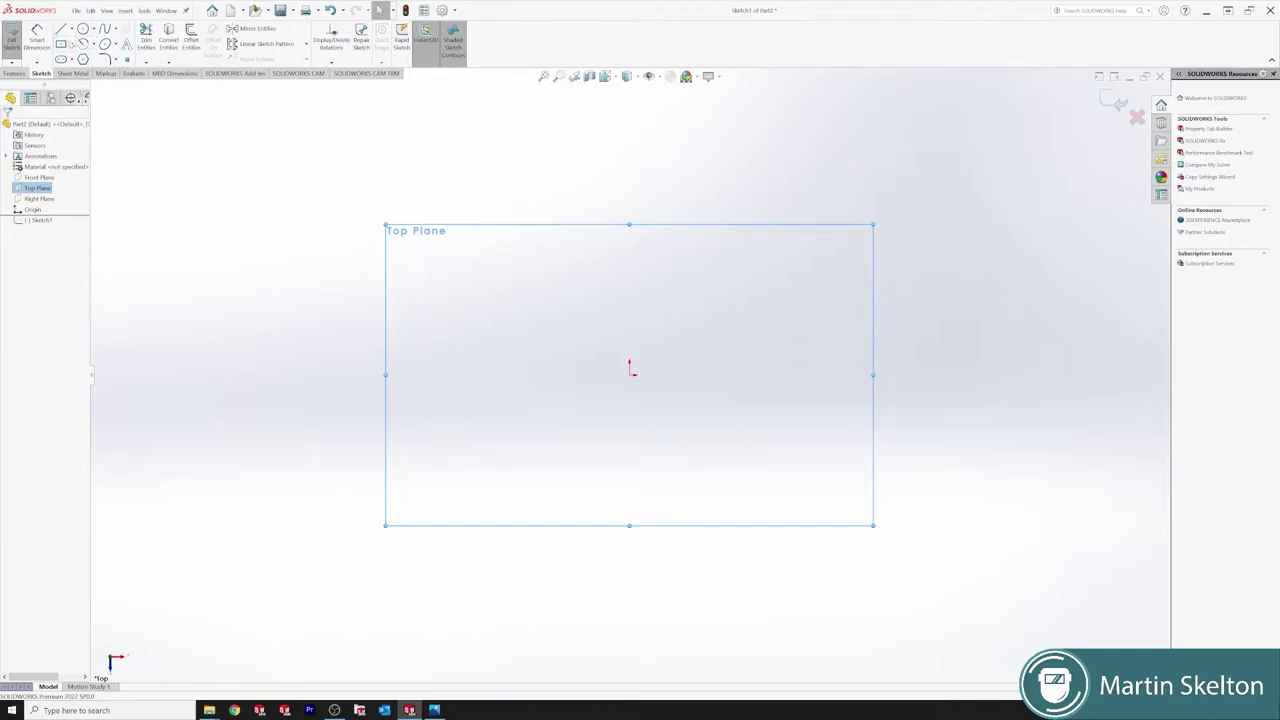
{"action": "left_click", "coordinate": [61, 44]}
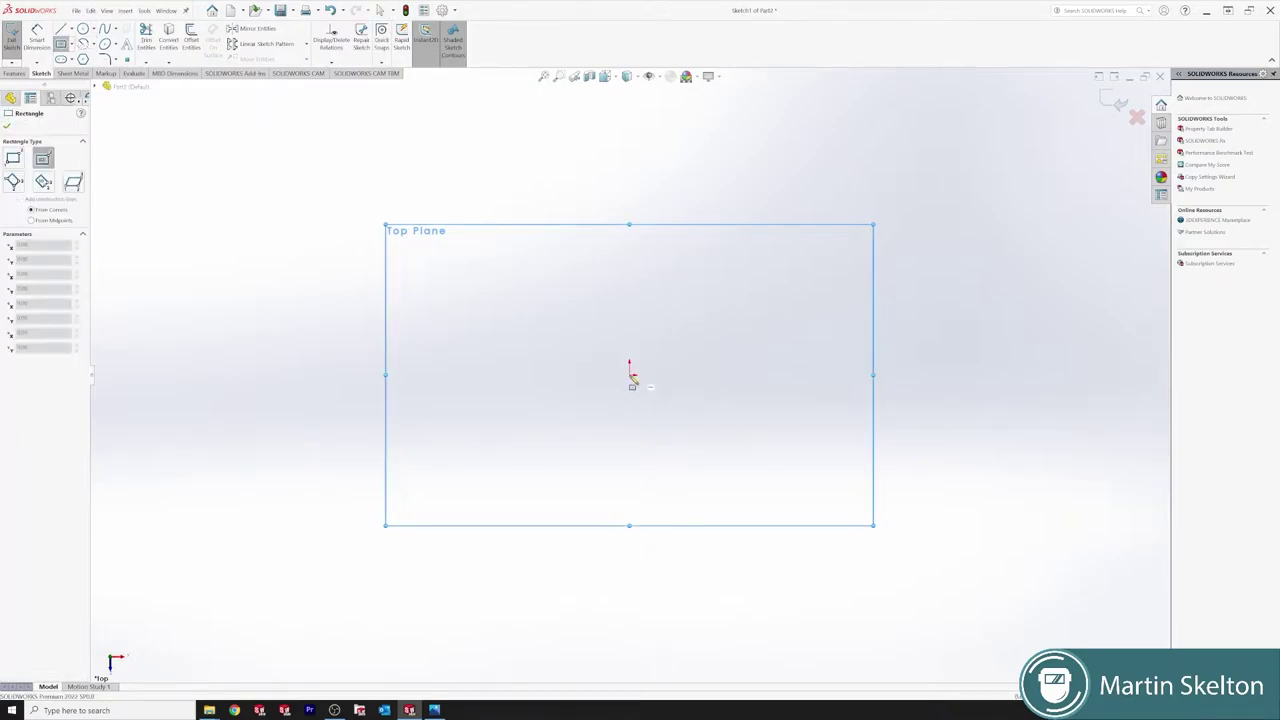
{"action": "left_click", "coordinate": [630, 375]}
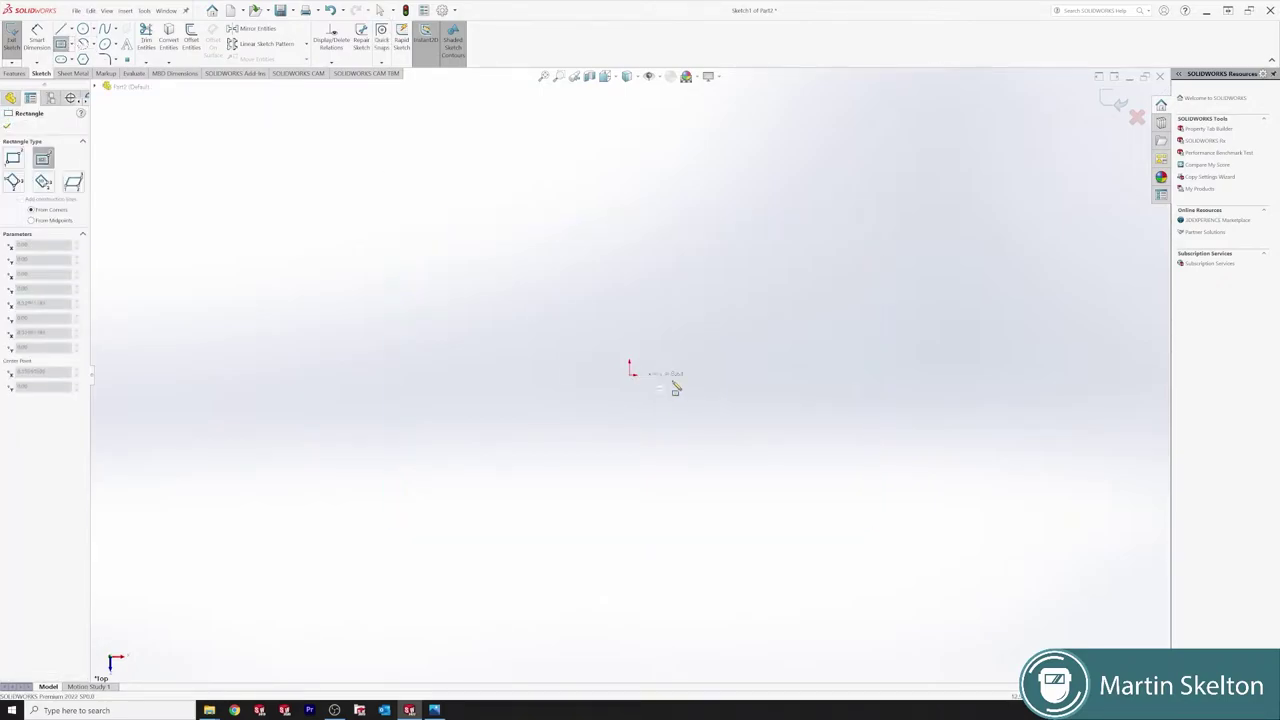
{"action": "left_click", "coordinate": [797, 435]}
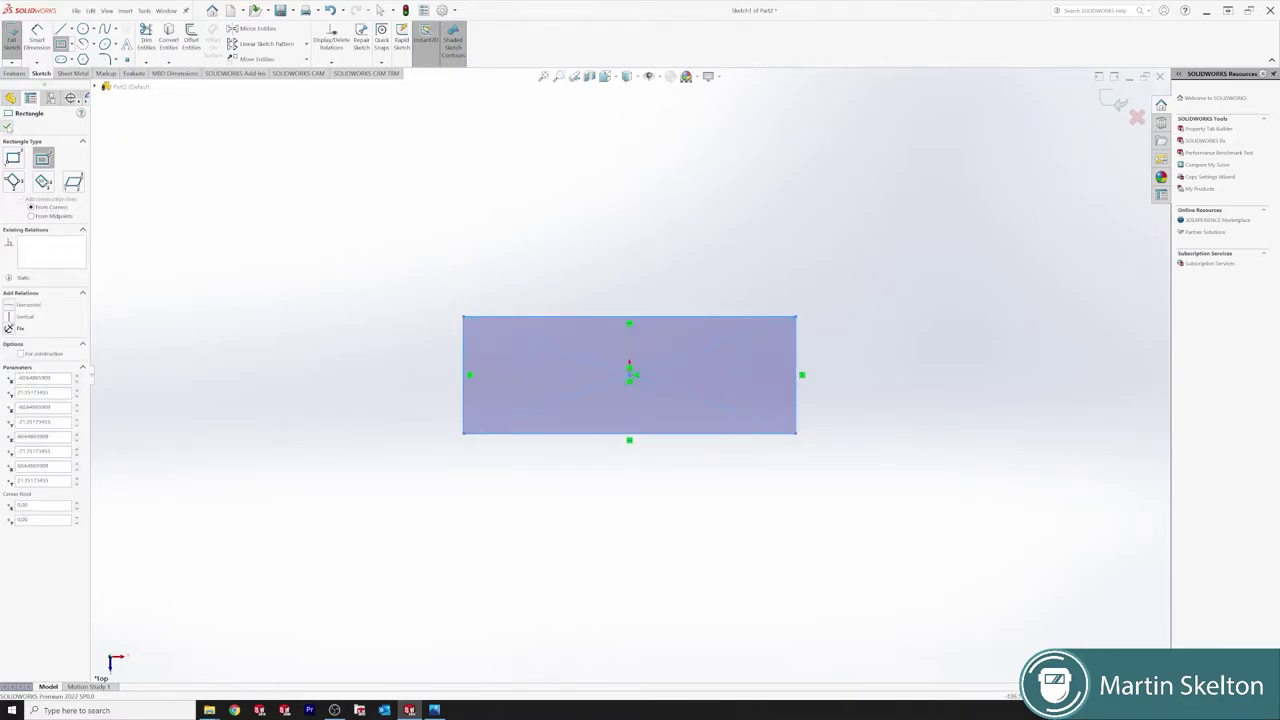
{"action": "key", "text": "Escape"}
Dimension the rectangle to 100 mm long and 40 mm high
{"action": "left_click", "coordinate": [37, 40]}
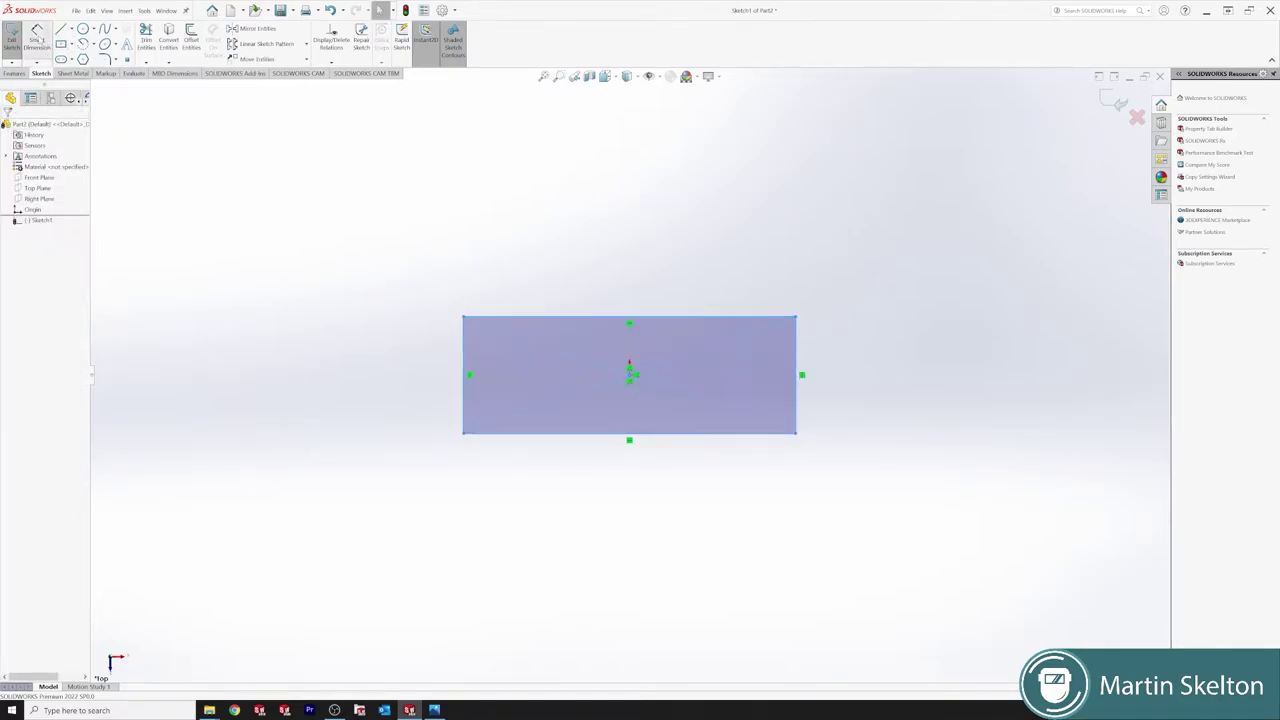
{"action": "left_click", "coordinate": [614, 320]}
{"action": "left_click", "coordinate": [621, 276]}
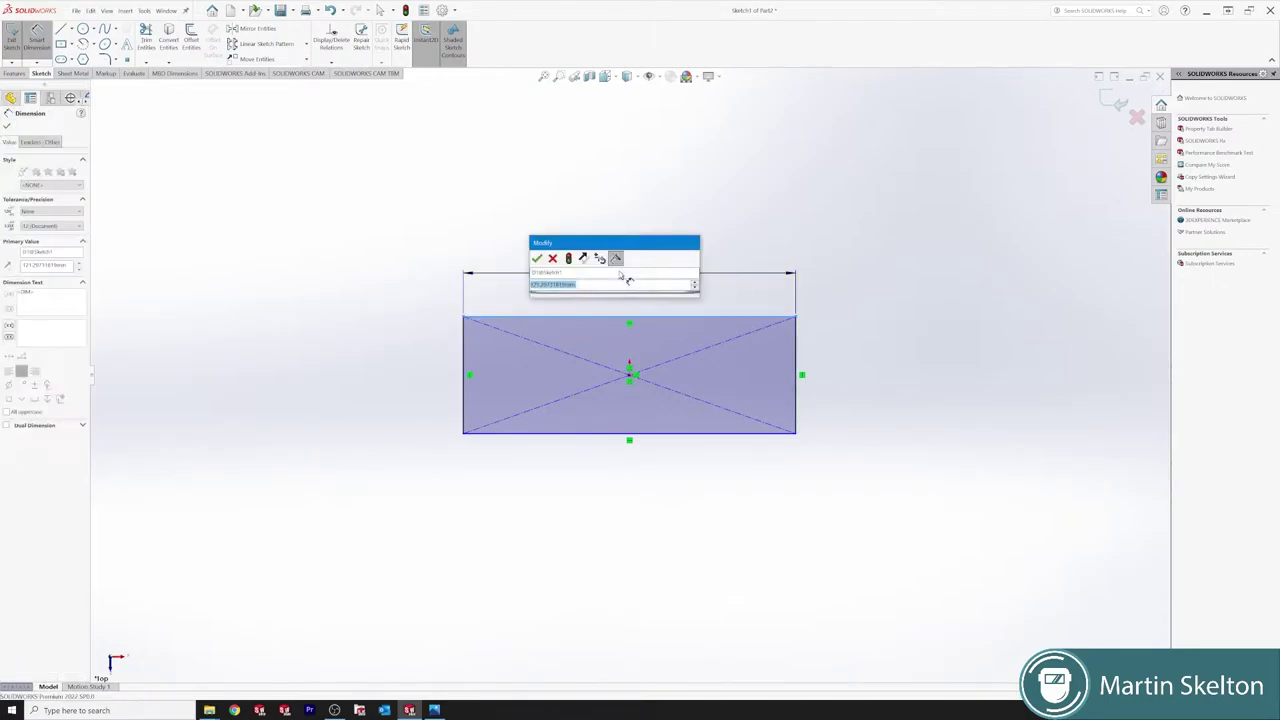
{"action": "type", "text": "100"}
{"action": "key", "text": "Return"}
{"action": "left_click", "coordinate": [797, 350]}
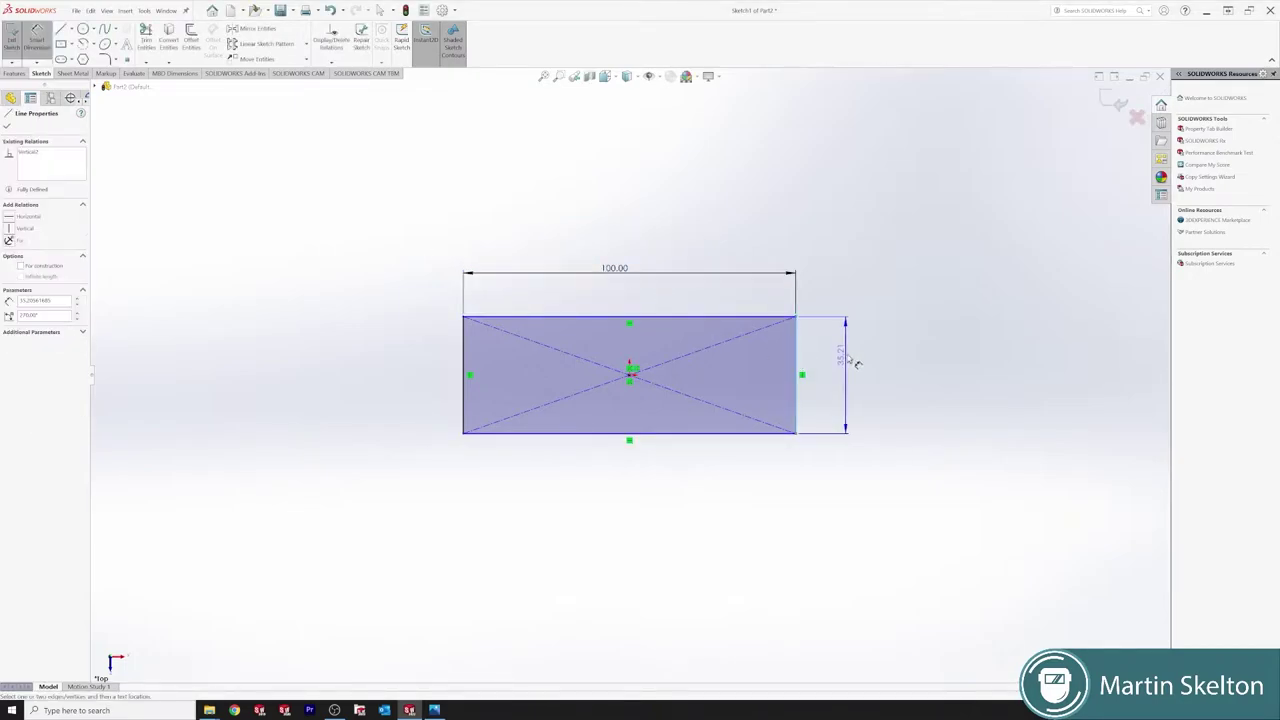
{"action": "left_click", "coordinate": [851, 362]}
{"action": "type", "text": "4"}
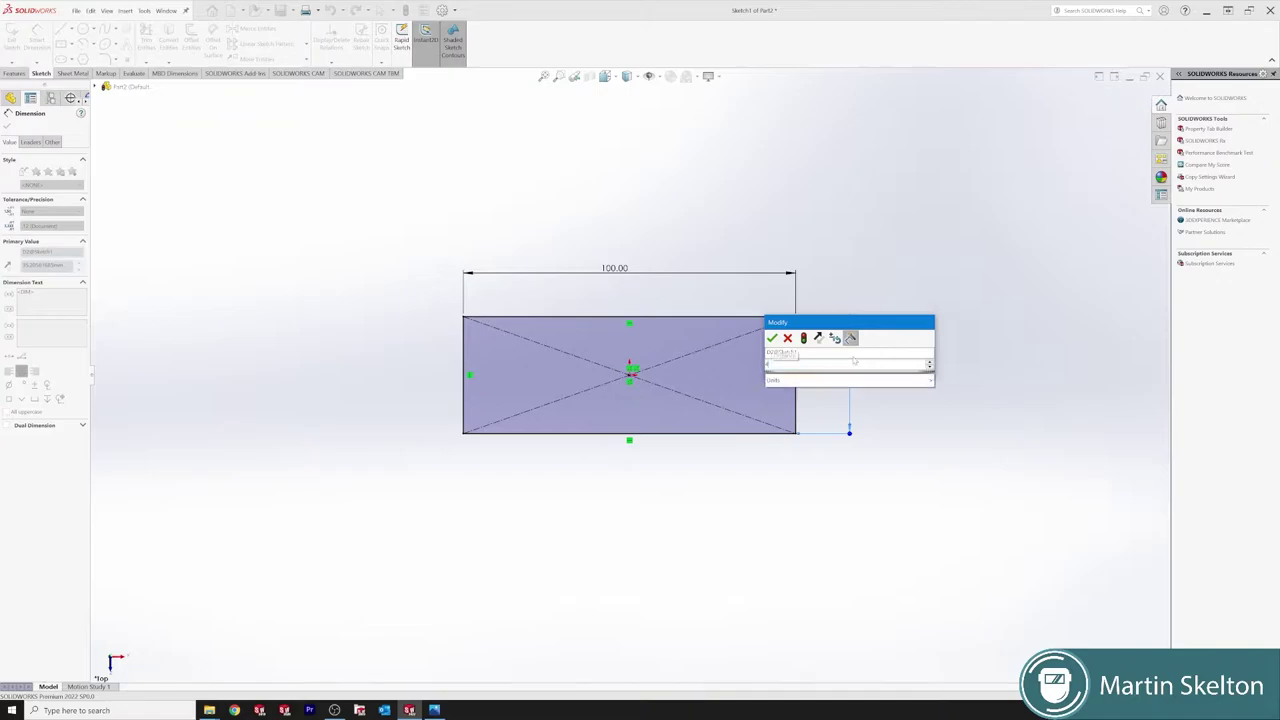
{"action": "type", "text": "0"}
{"action": "key", "text": "Return"}
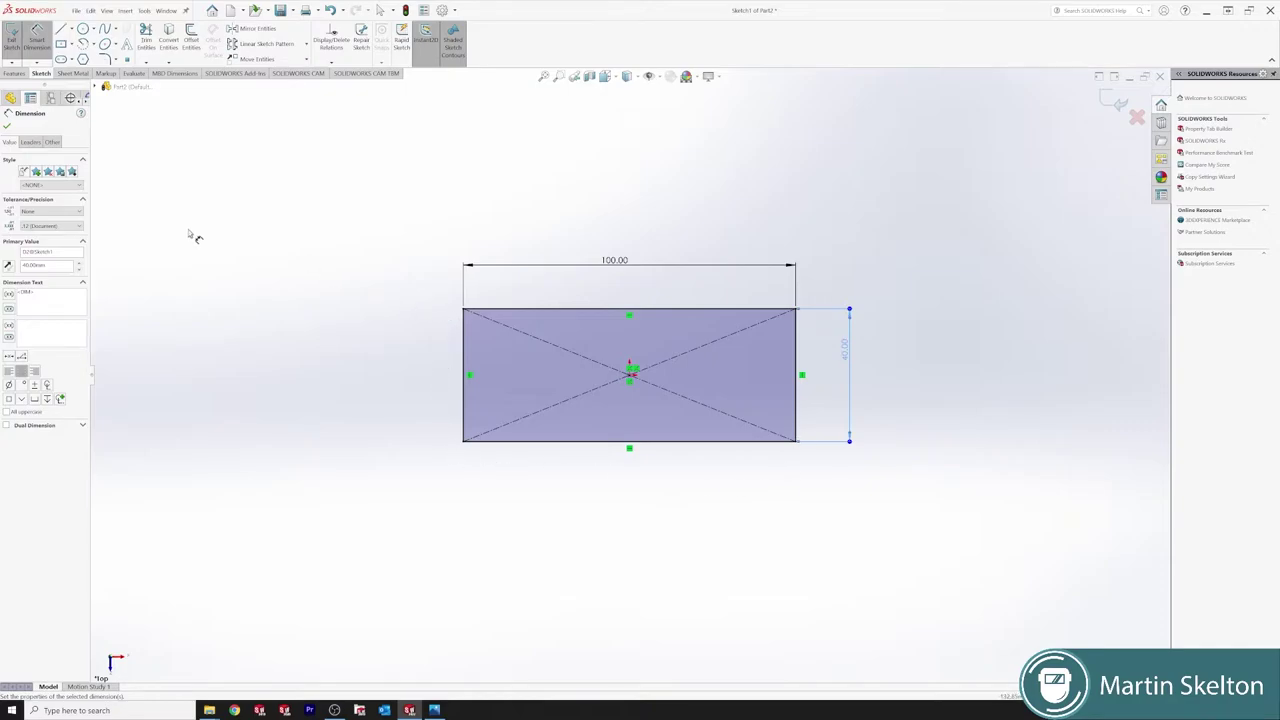
{"action": "left_click", "coordinate": [7, 126]}
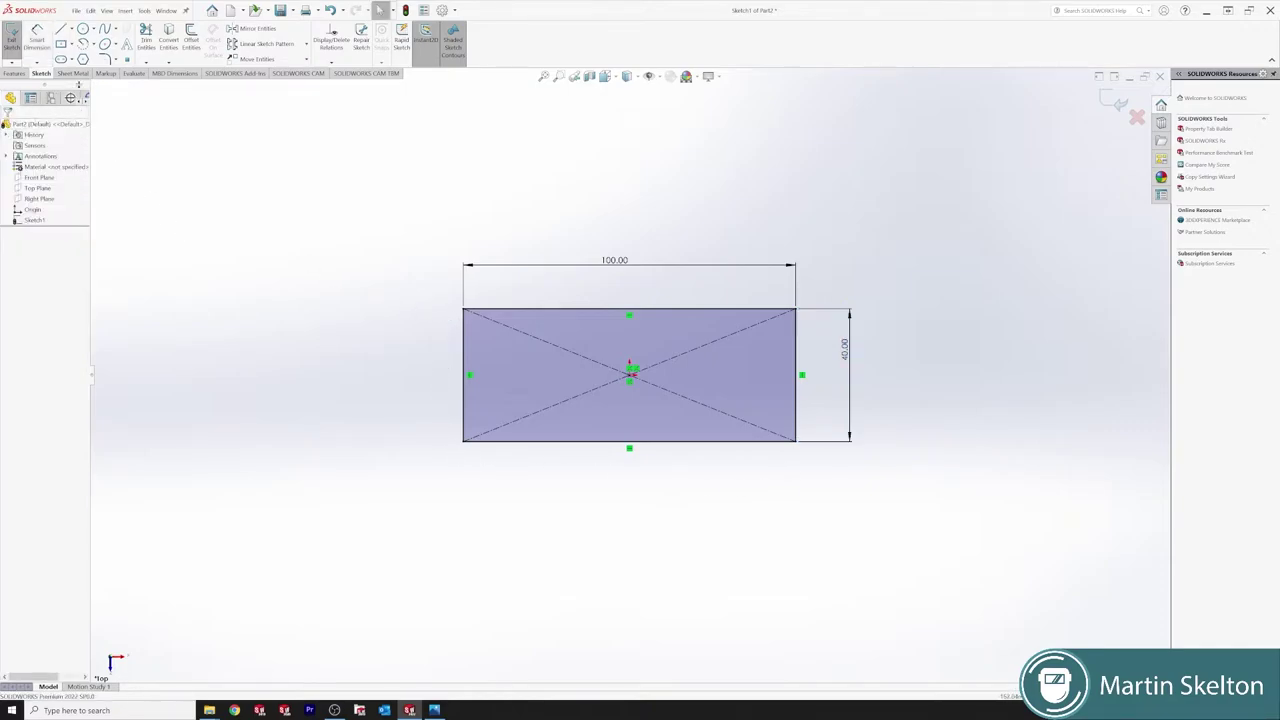
Create a 6 mm thick sheet metal base flange from the rectangle and assign Plain Carbon Steel to the part
{"action": "left_click", "coordinate": [73, 73]}
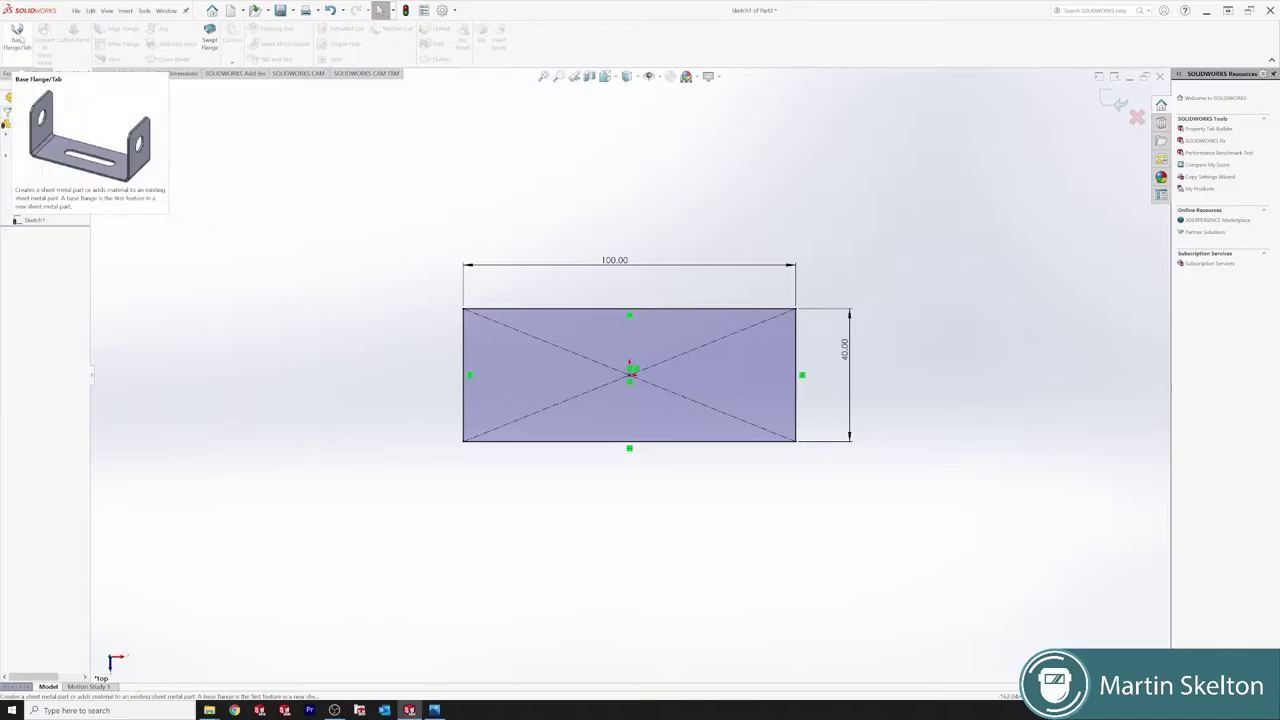
{"action": "left_click", "coordinate": [17, 33]}
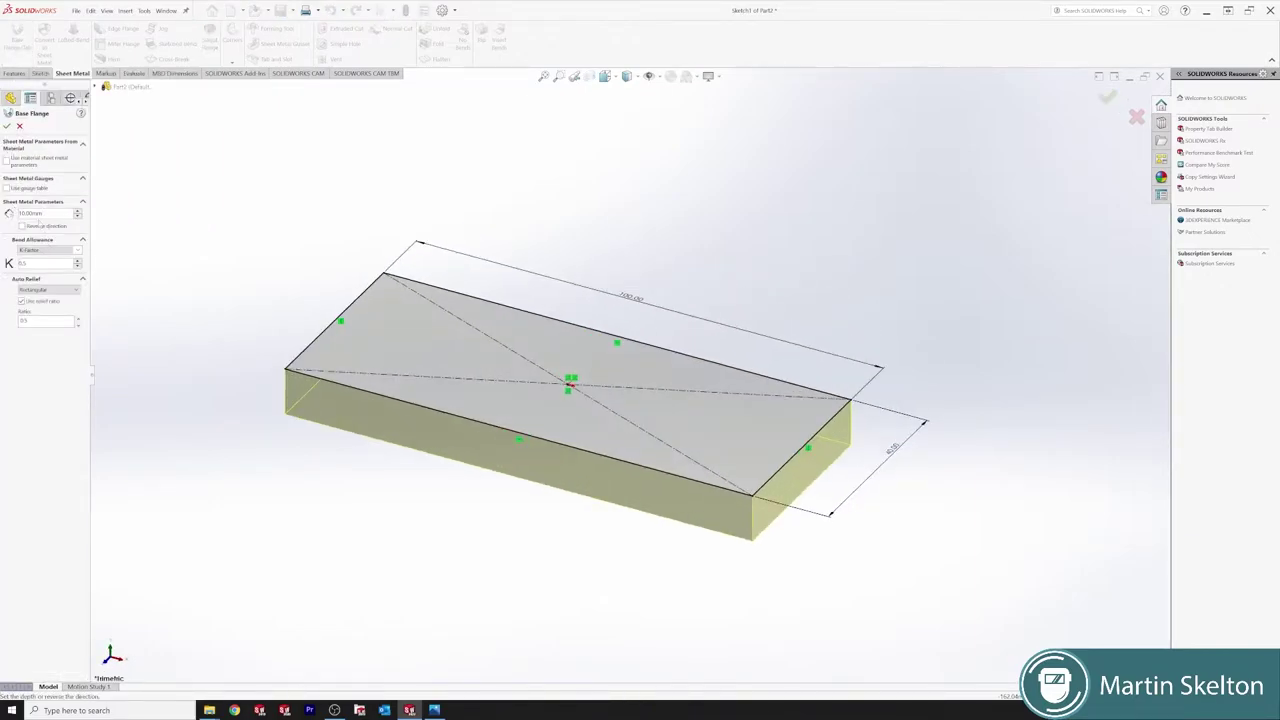
{"action": "left_click_drag", "start_coordinate": [54, 213], "coordinate": [20, 213]}
{"action": "type", "text": "6"}
{"action": "key", "text": "Return"}
{"action": "left_click", "coordinate": [8, 126]}
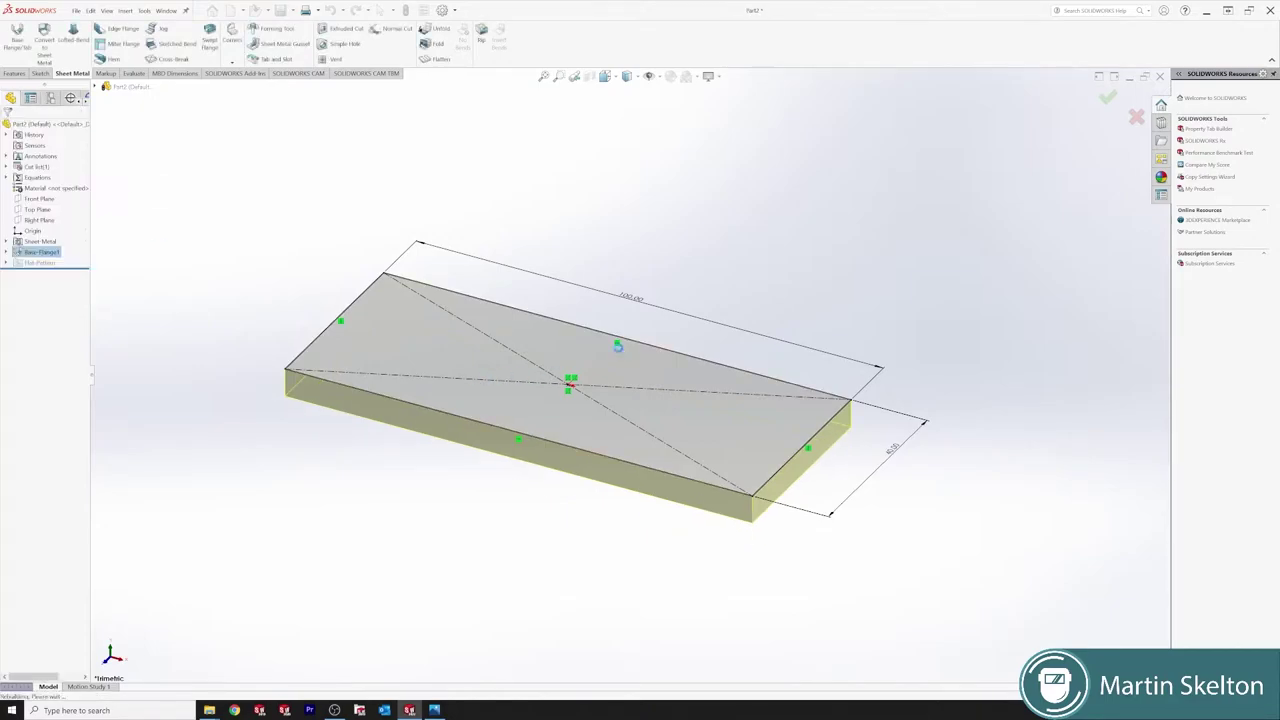
{"action": "right_click", "coordinate": [70, 188]}
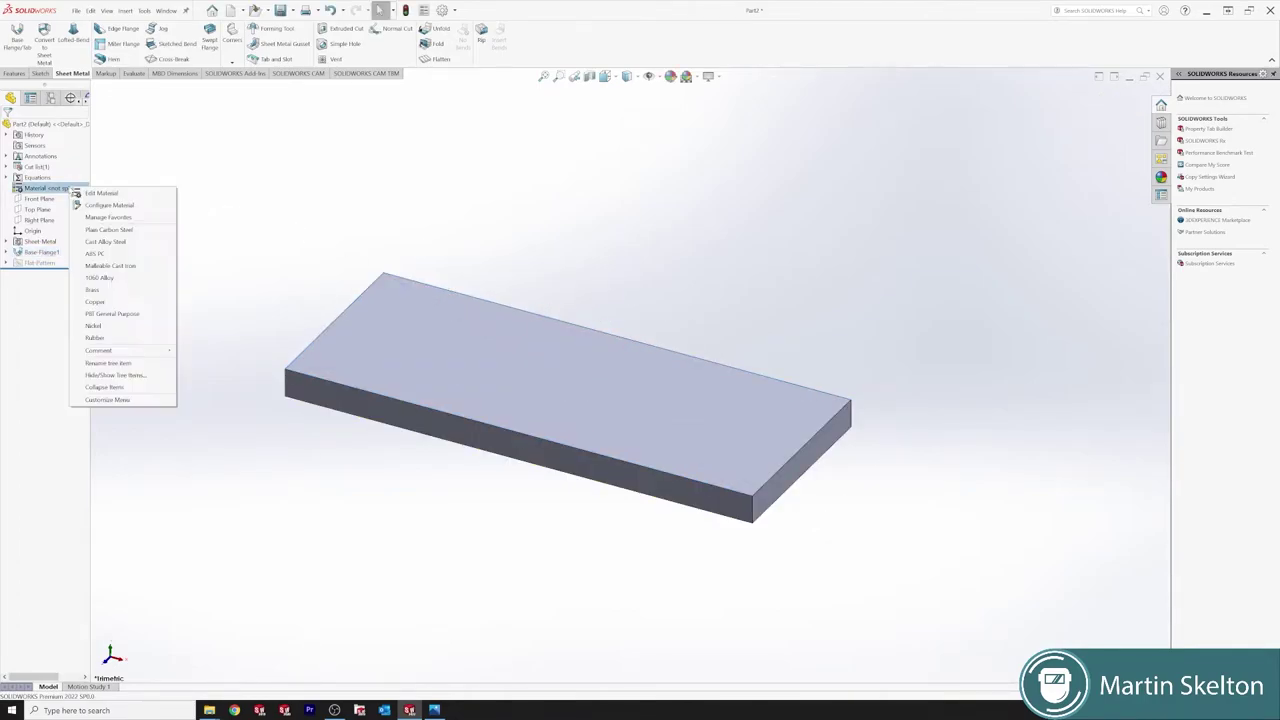
{"action": "left_click", "coordinate": [123, 231]}
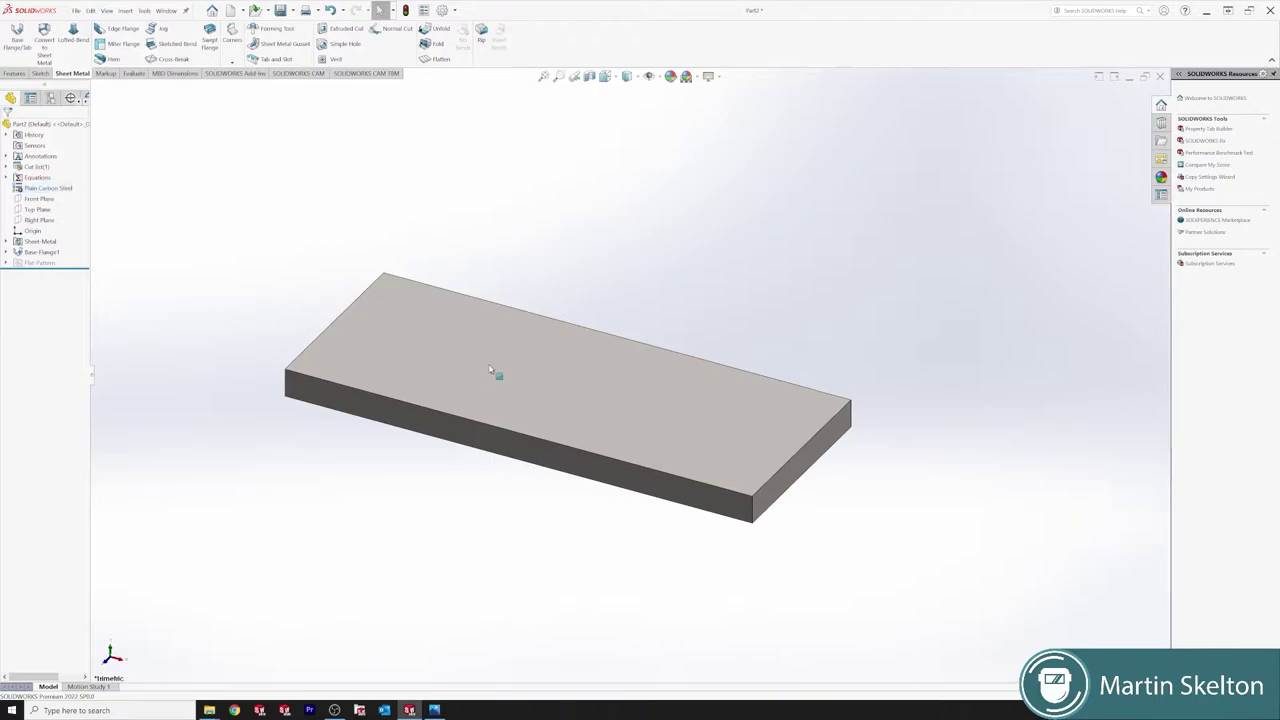
Start an edge flange on the upper edge of one 40 mm end of the plate, directed upward
{"action": "middle_click_drag", "start_coordinate": [489, 371], "coordinate": [553, 449]}
{"action": "left_click", "coordinate": [556, 380]}
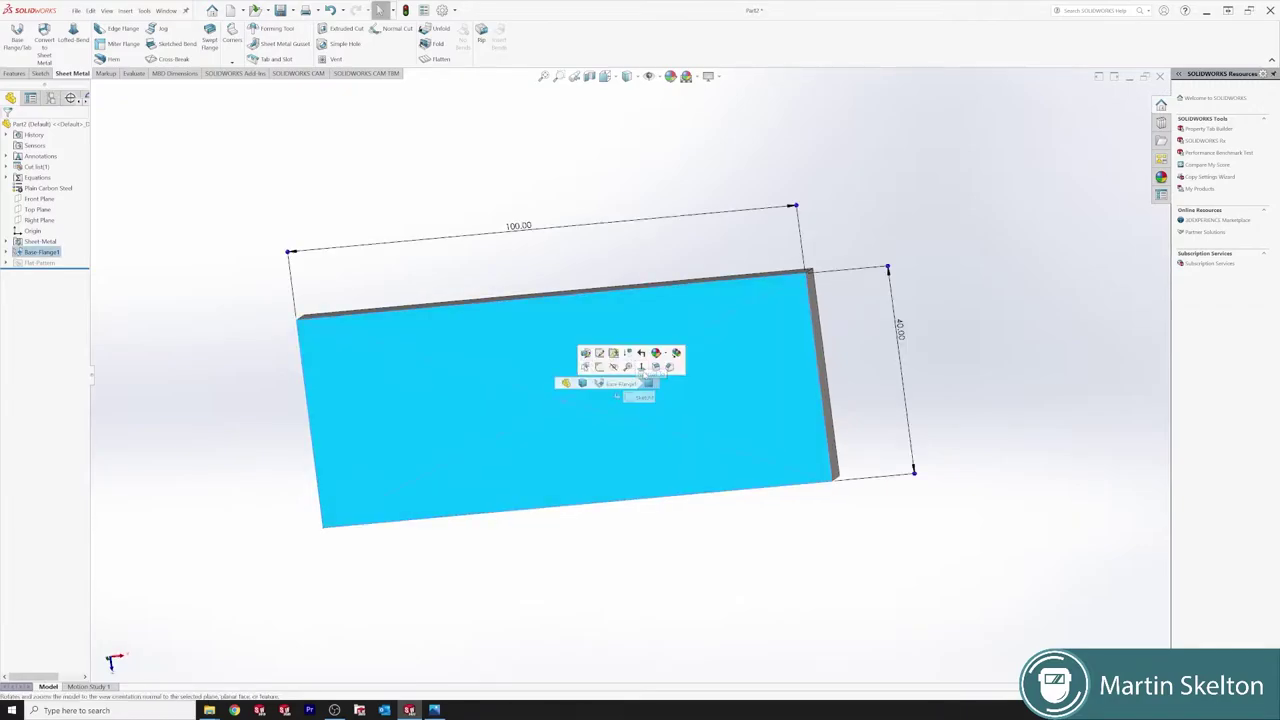
{"action": "left_click", "coordinate": [648, 372]}
{"action": "left_click", "coordinate": [370, 116]}
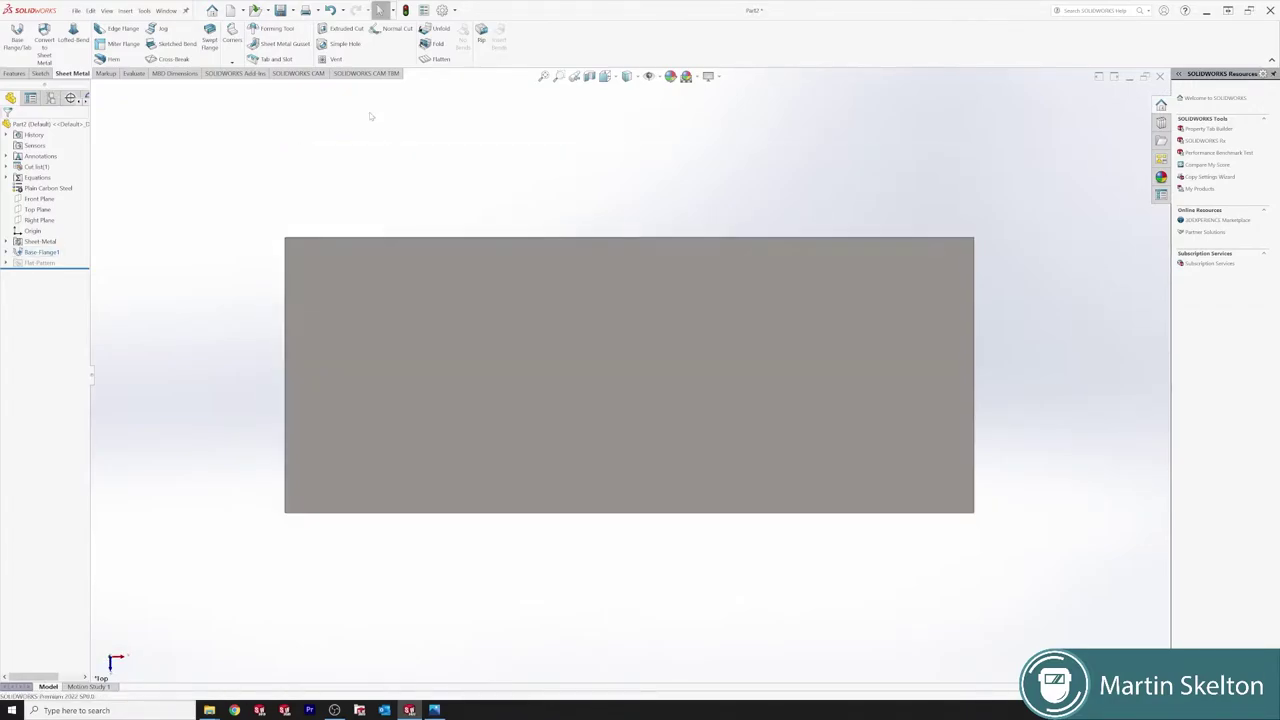
{"action": "left_click", "coordinate": [125, 30]}
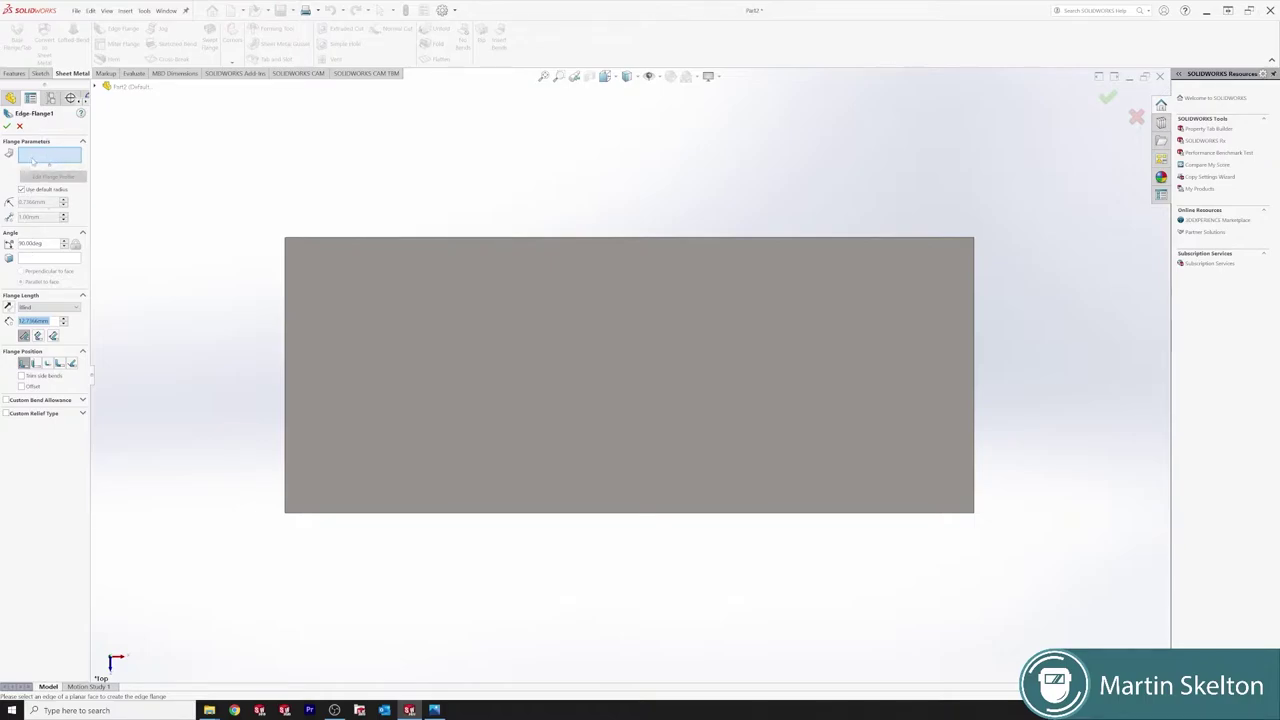
{"action": "middle_click_drag", "start_coordinate": [963, 270], "coordinate": [940, 280]}
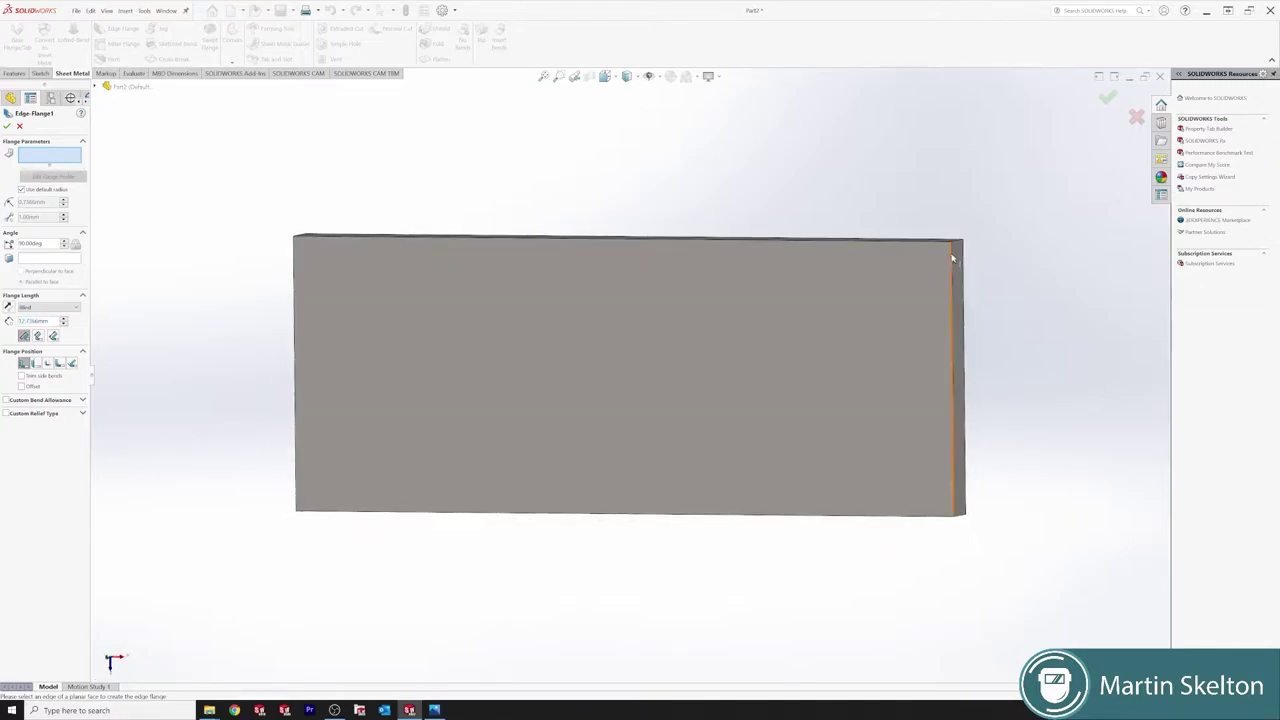
{"action": "left_click", "coordinate": [955, 262]}
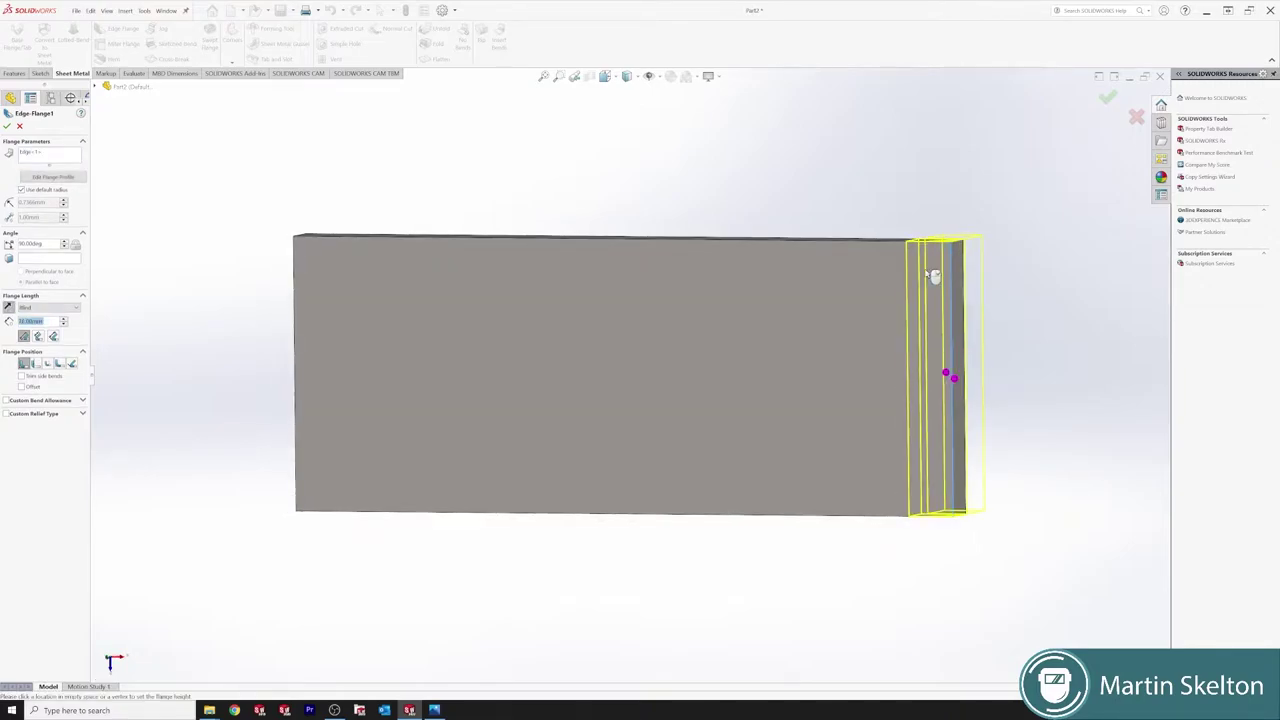
{"action": "key", "text": "f"}
{"action": "middle_click_drag", "start_coordinate": [830, 330], "coordinate": [763, 125]}
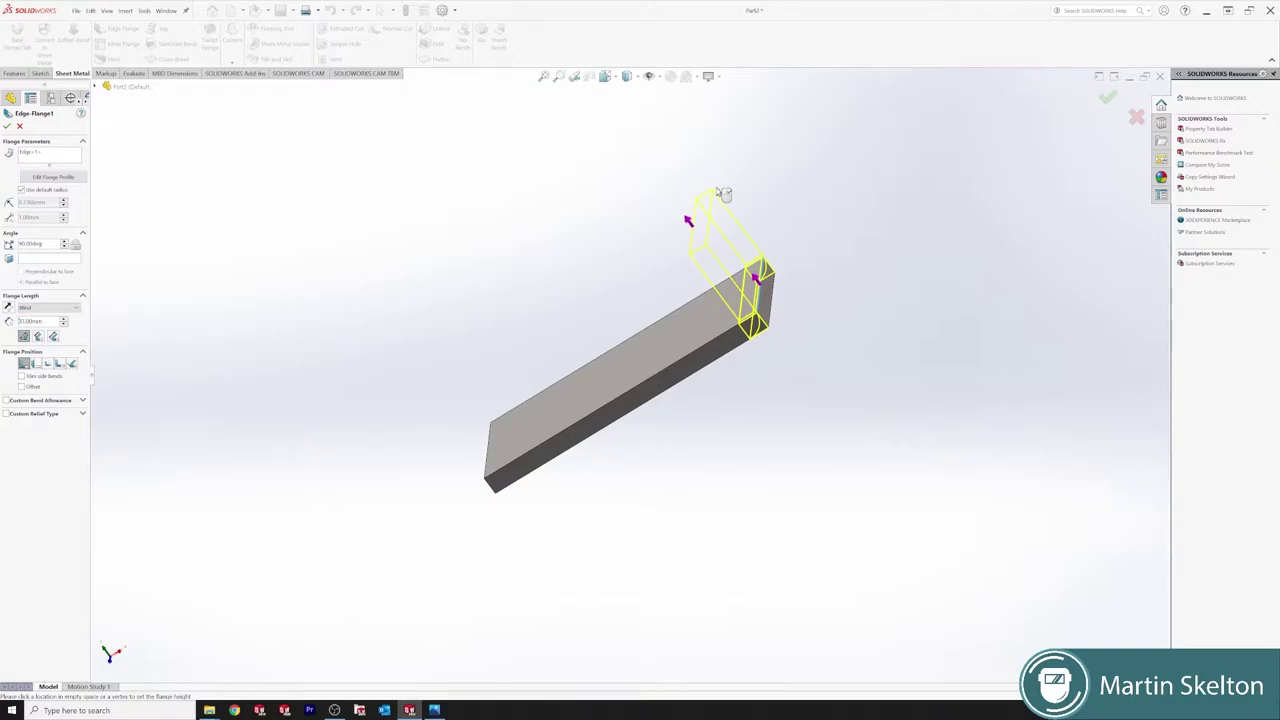
{"action": "left_click", "coordinate": [718, 188]}
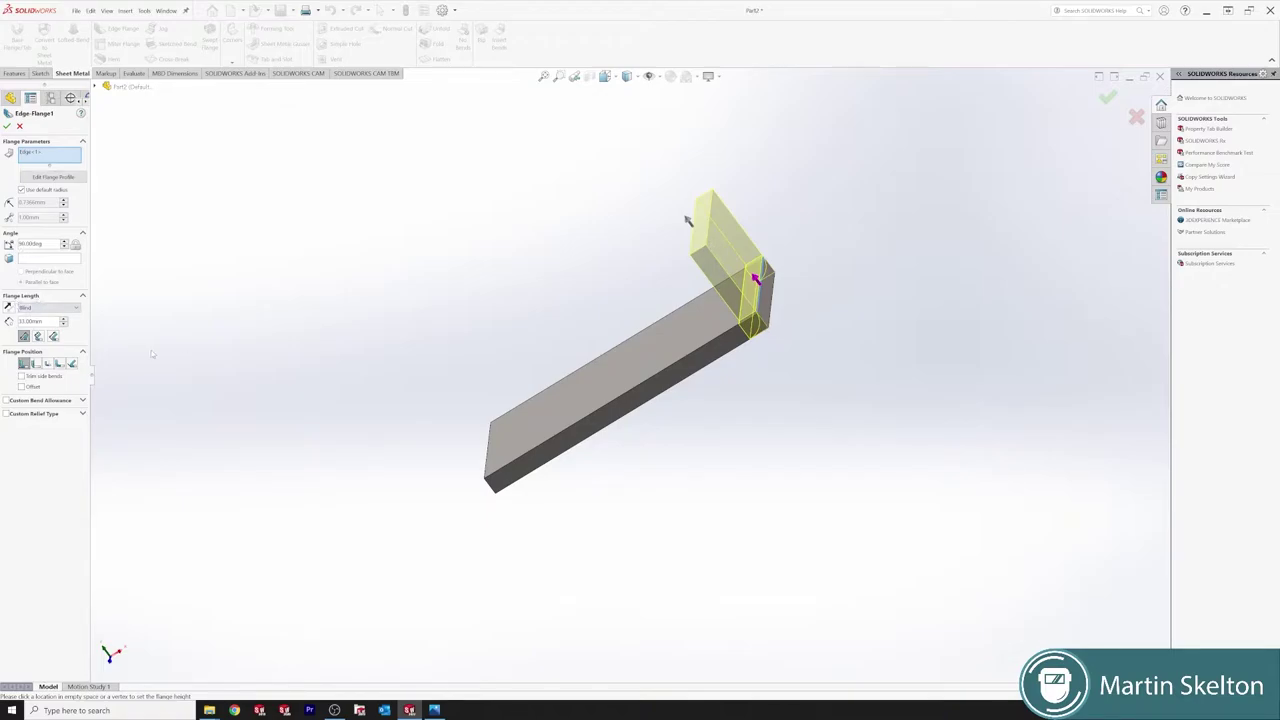
Set the flange length to 50 mm and enable the custom bend allowance and custom relief type
{"action": "double_click", "coordinate": [52, 320]}
{"action": "type", "text": "50"}
{"action": "key", "text": "Return"}
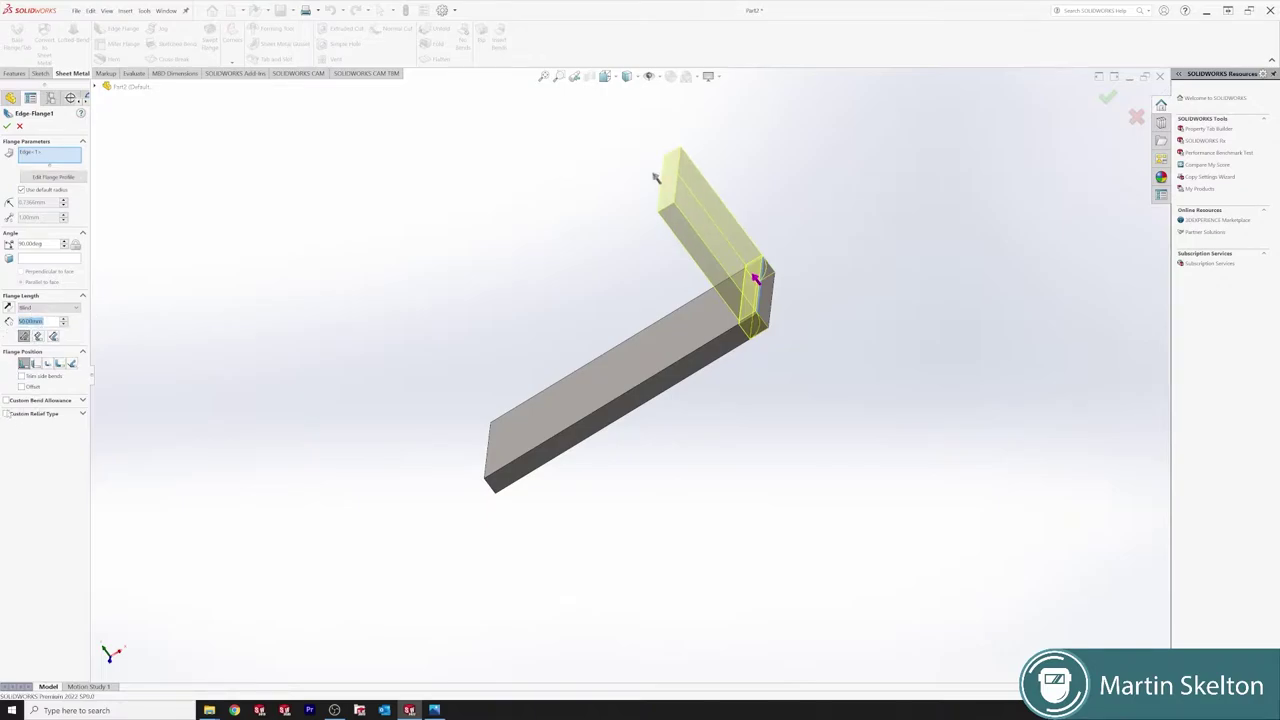
{"action": "left_click", "coordinate": [6, 401]}
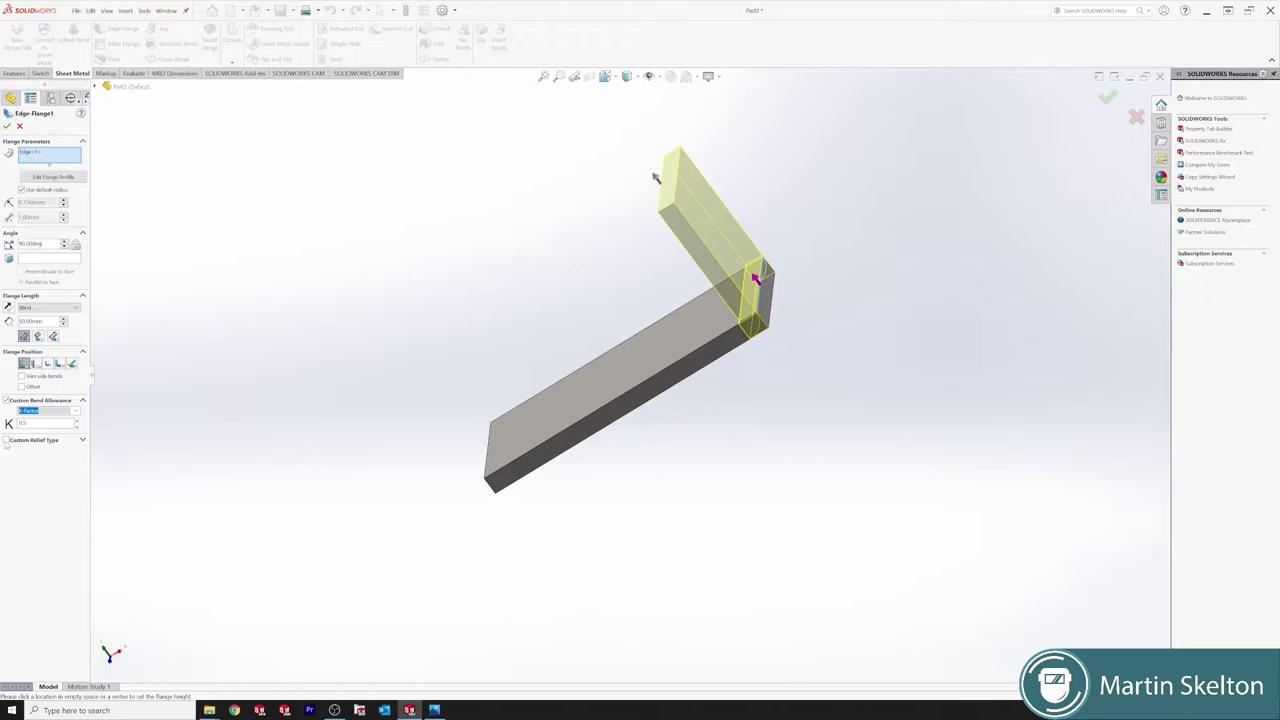
{"action": "left_click", "coordinate": [6, 445]}
Try the Bend Outside flange position, but settle on Material Outside for the edge flange
{"action": "mouse_move", "coordinate": [727, 371]}
{"action": "middle_mouse_down"}
{"action": "mouse_move", "coordinate": [703, 229]}
{"action": "mouse_move", "coordinate": [740, 277]}
{"action": "middle_mouse_up"}
{"action": "middle_click_drag", "start_coordinate": [790, 422], "coordinate": [772, 428]}
{"action": "scroll", "coordinate": [795, 422], "scroll_direction": "down", "scroll_amount": 2}
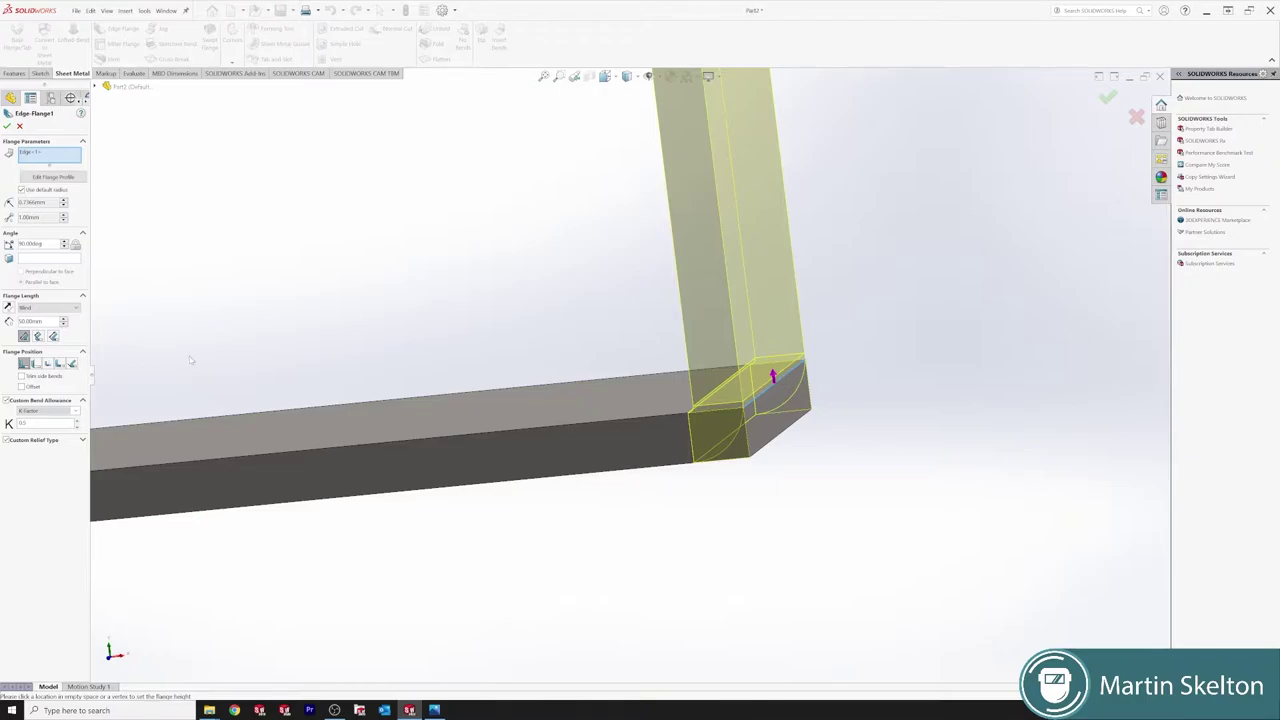
{"action": "left_click", "coordinate": [34, 364]}
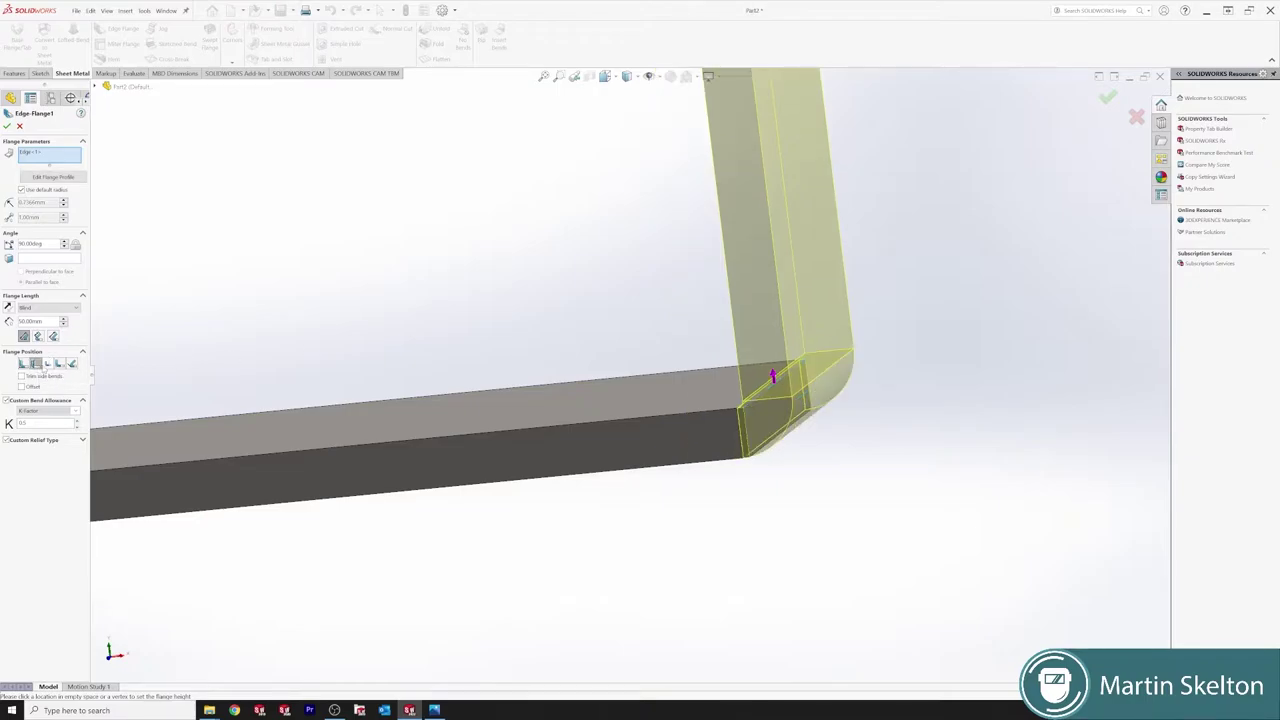
{"action": "left_click", "coordinate": [47, 364]}
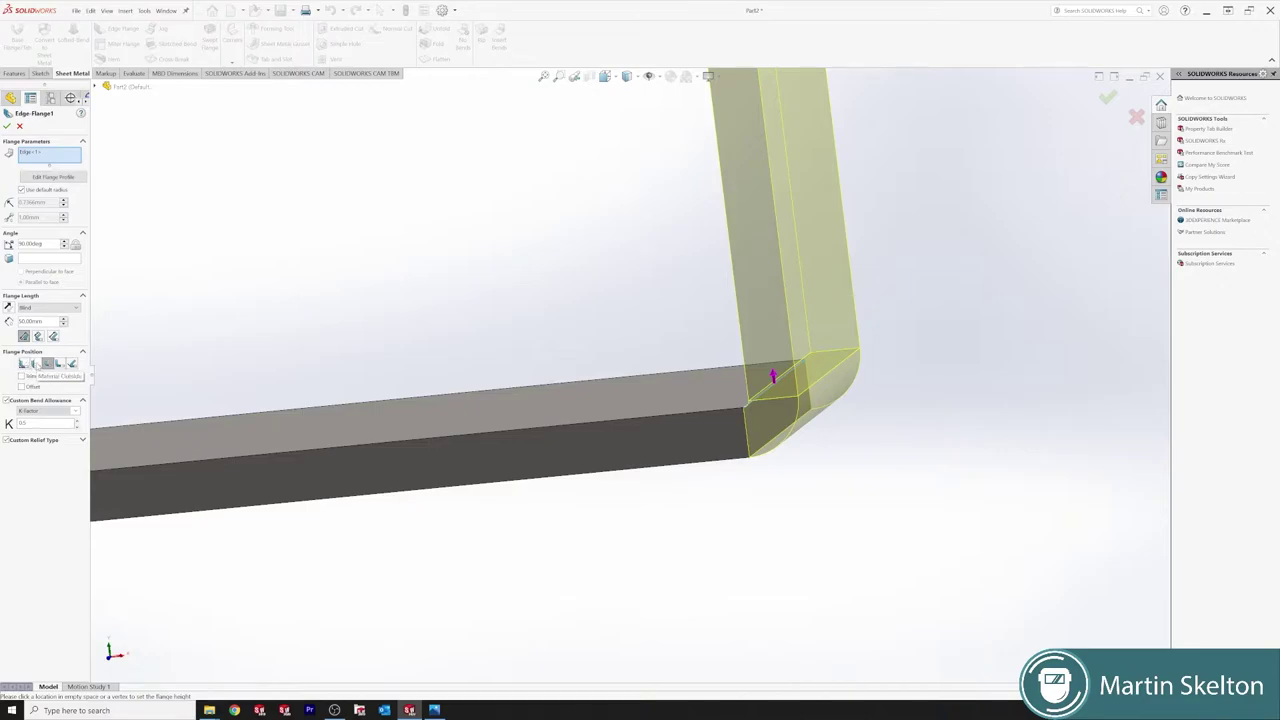
{"action": "left_click", "coordinate": [36, 363]}
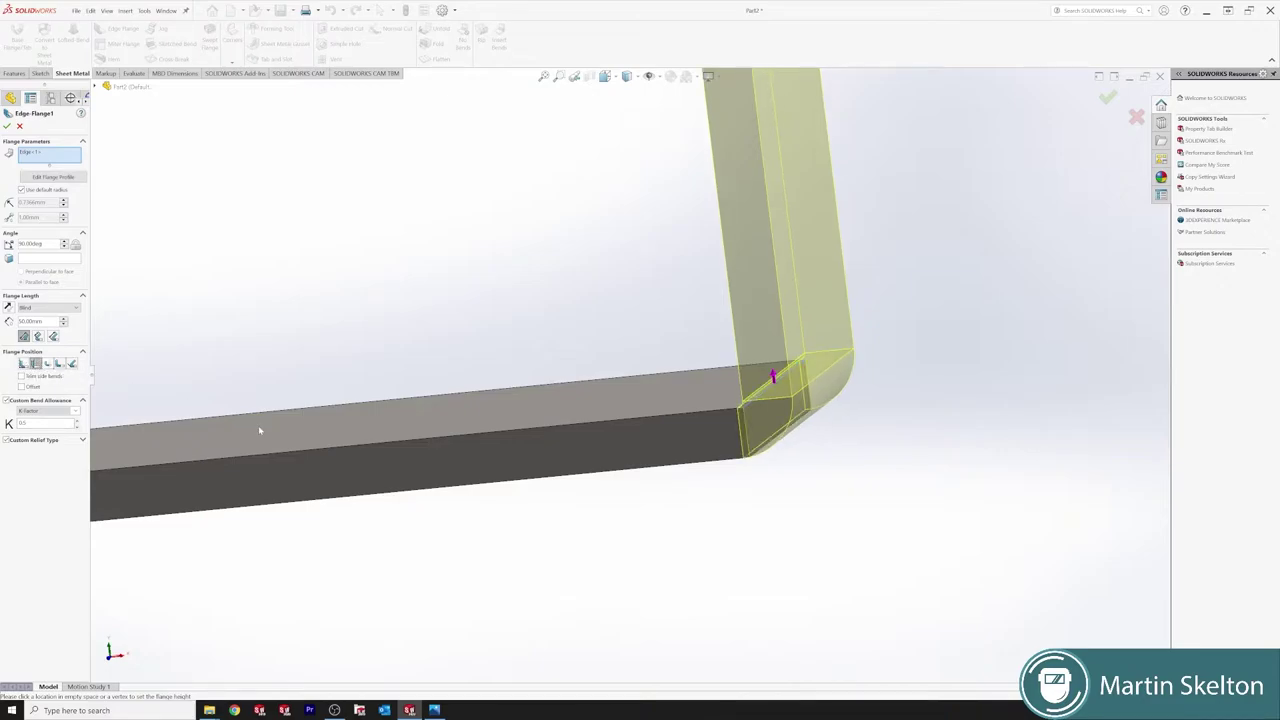
{"action": "scroll", "coordinate": [268, 420], "scroll_direction": "up", "scroll_amount": 2}
{"action": "middle_click_drag", "start_coordinate": [700, 400], "coordinate": [752, 357]}
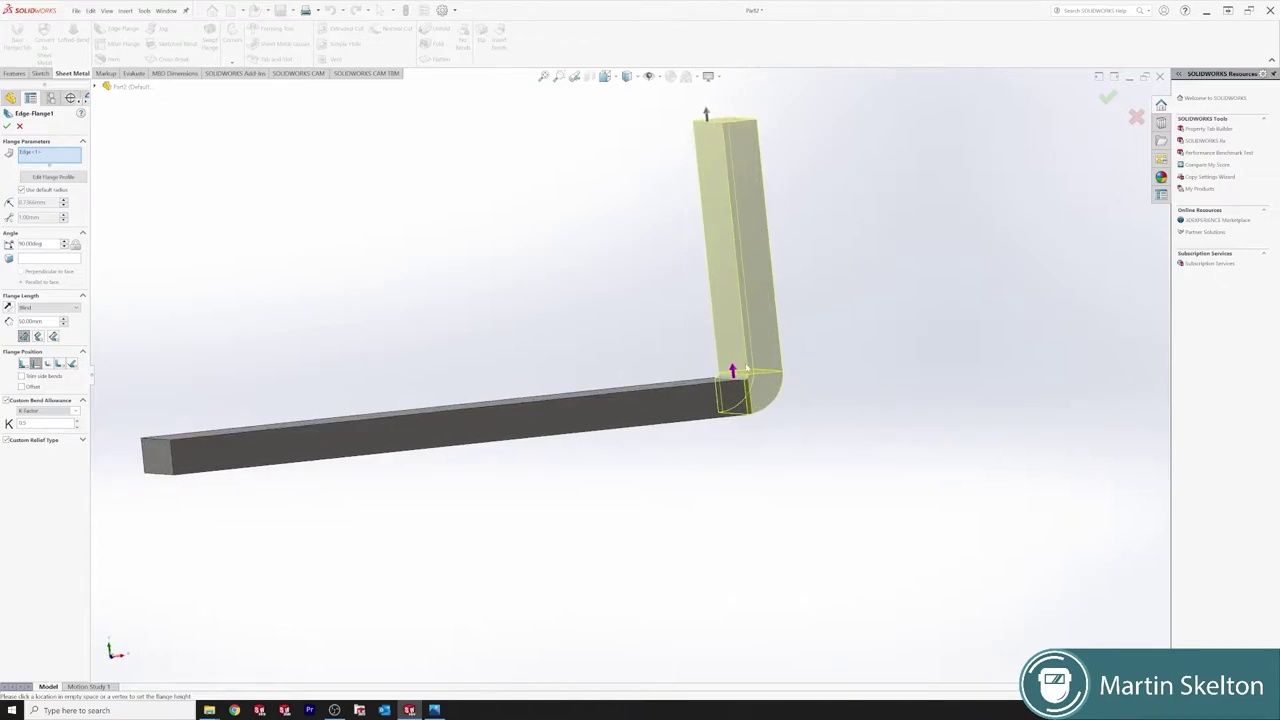
Inspect the bend preview at the plate's end and create the edge flange with the current settings
{"action": "scroll", "coordinate": [712, 382], "scroll_direction": "down", "scroll_amount": 2}
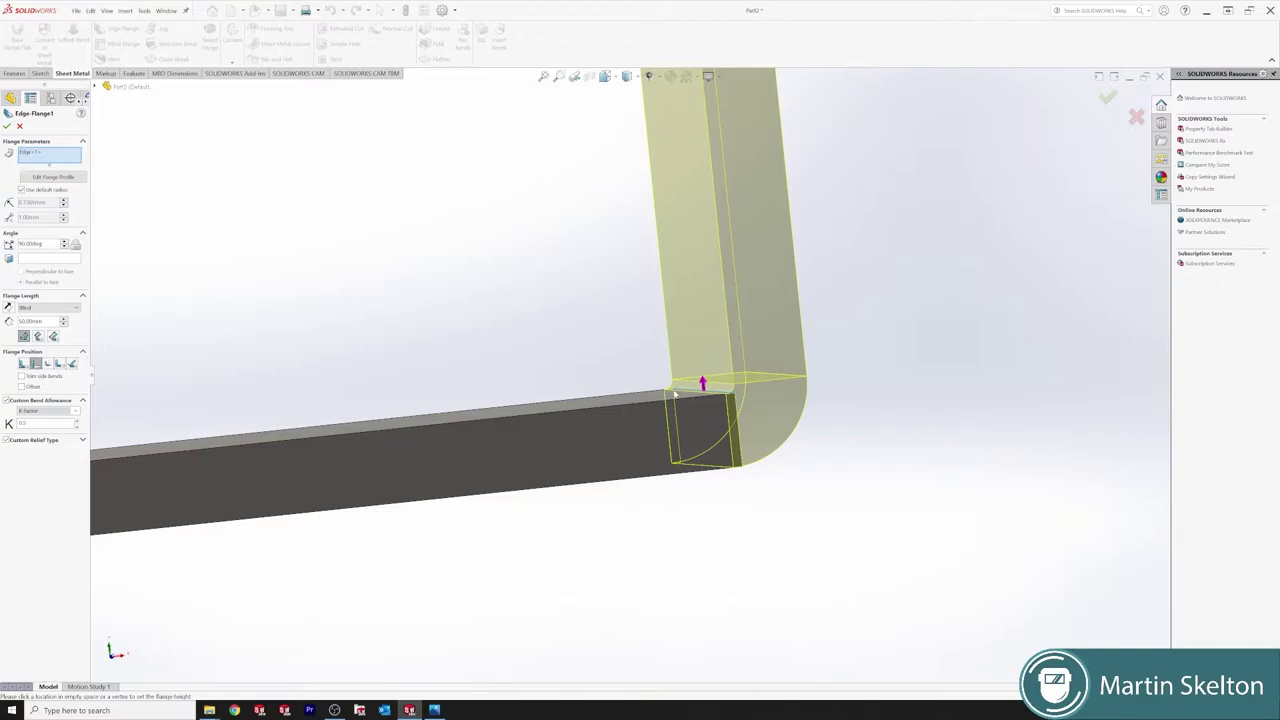
{"action": "middle_click_drag", "start_coordinate": [675, 393], "coordinate": [668, 266]}
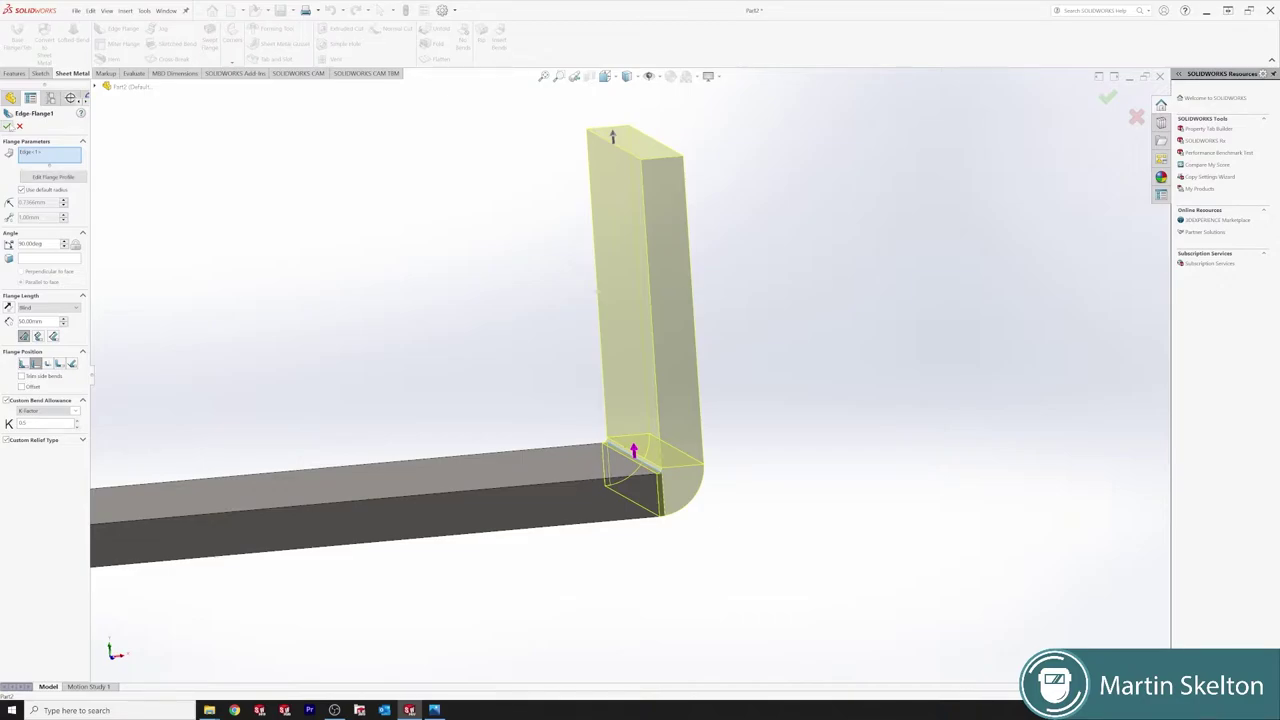
{"action": "left_click", "coordinate": [8, 126]}
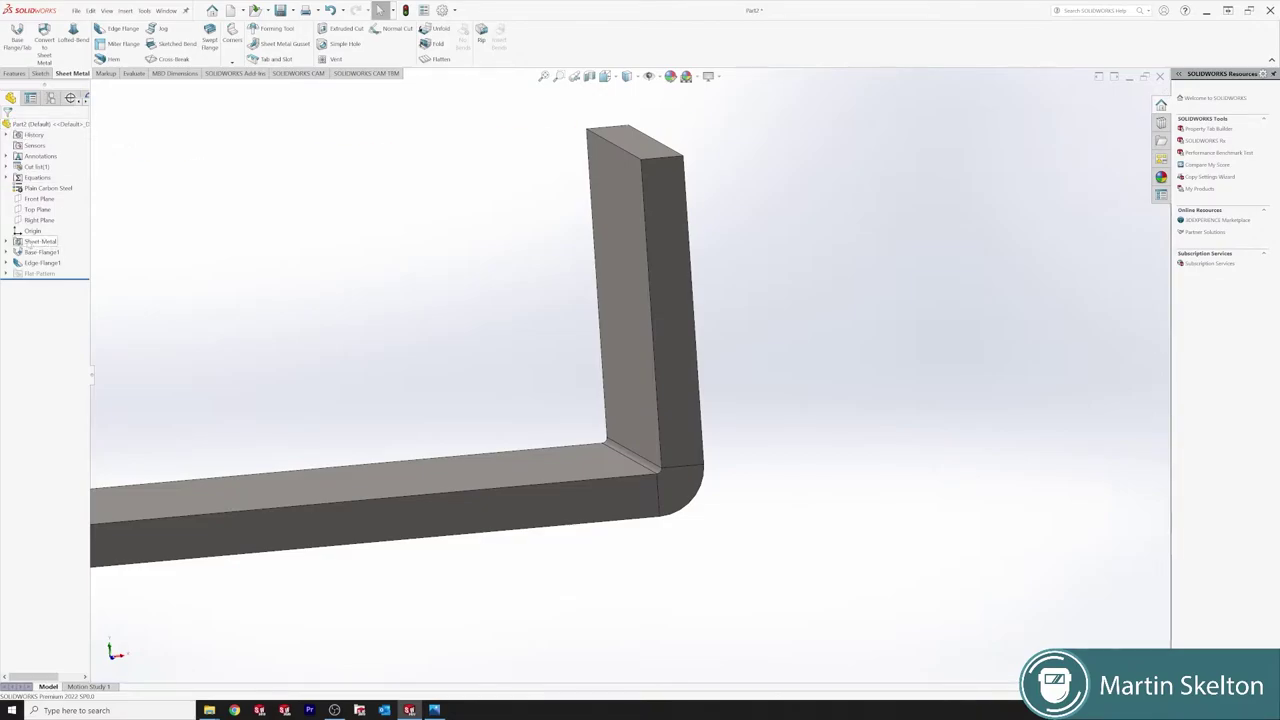
Edit the part's Sheet-Metal feature and set the default bend radius to 8 mm
{"action": "right_click", "coordinate": [30, 242]}
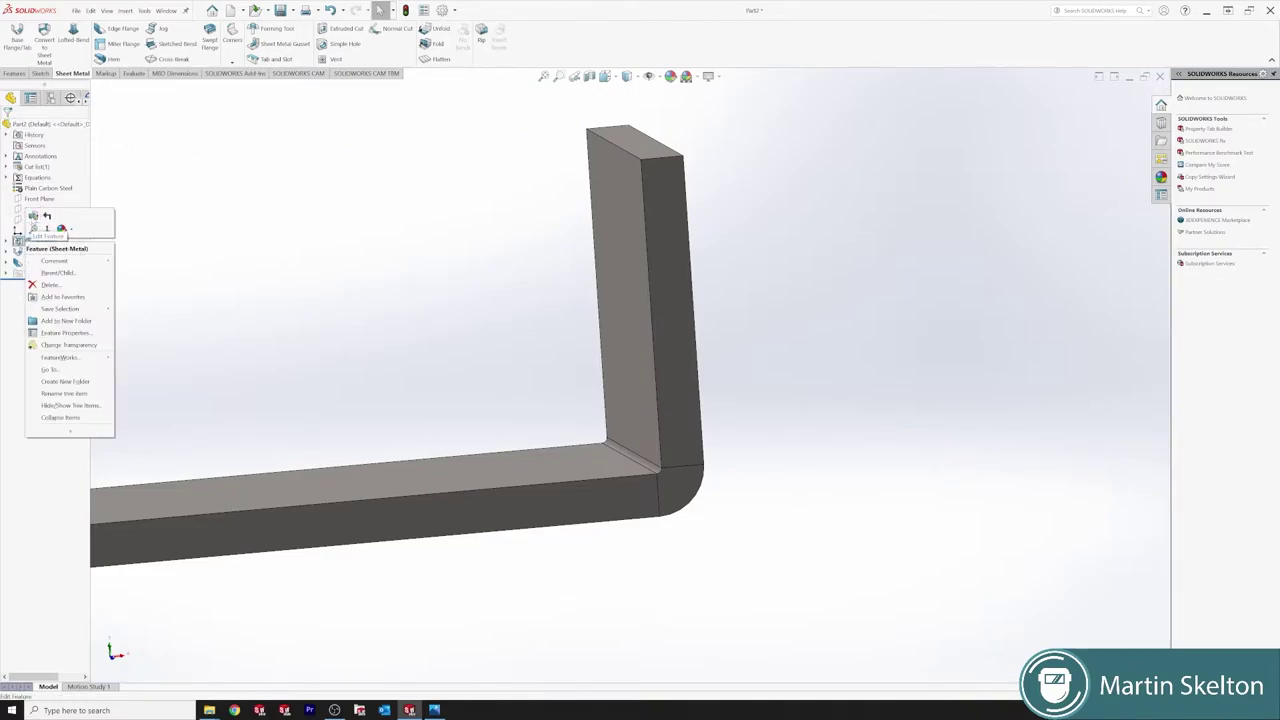
{"action": "left_click", "coordinate": [33, 216]}
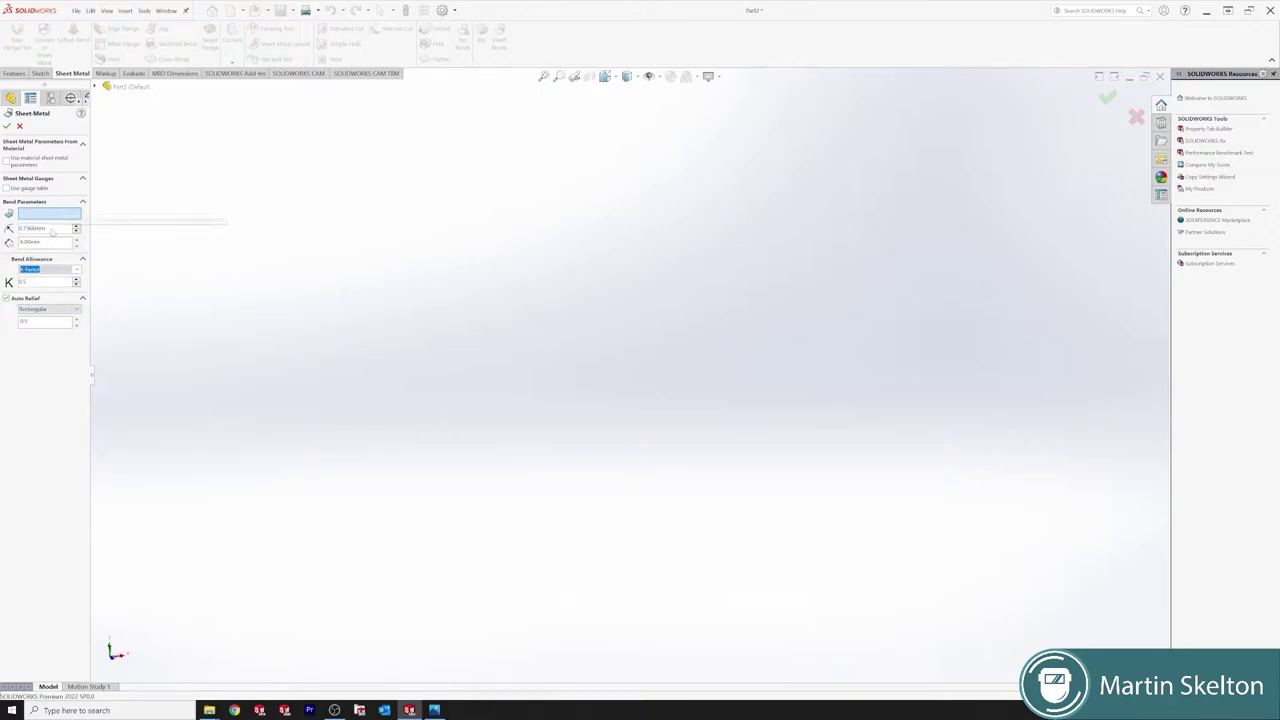
{"action": "left_click_drag", "start_coordinate": [42, 229], "coordinate": [5, 227]}
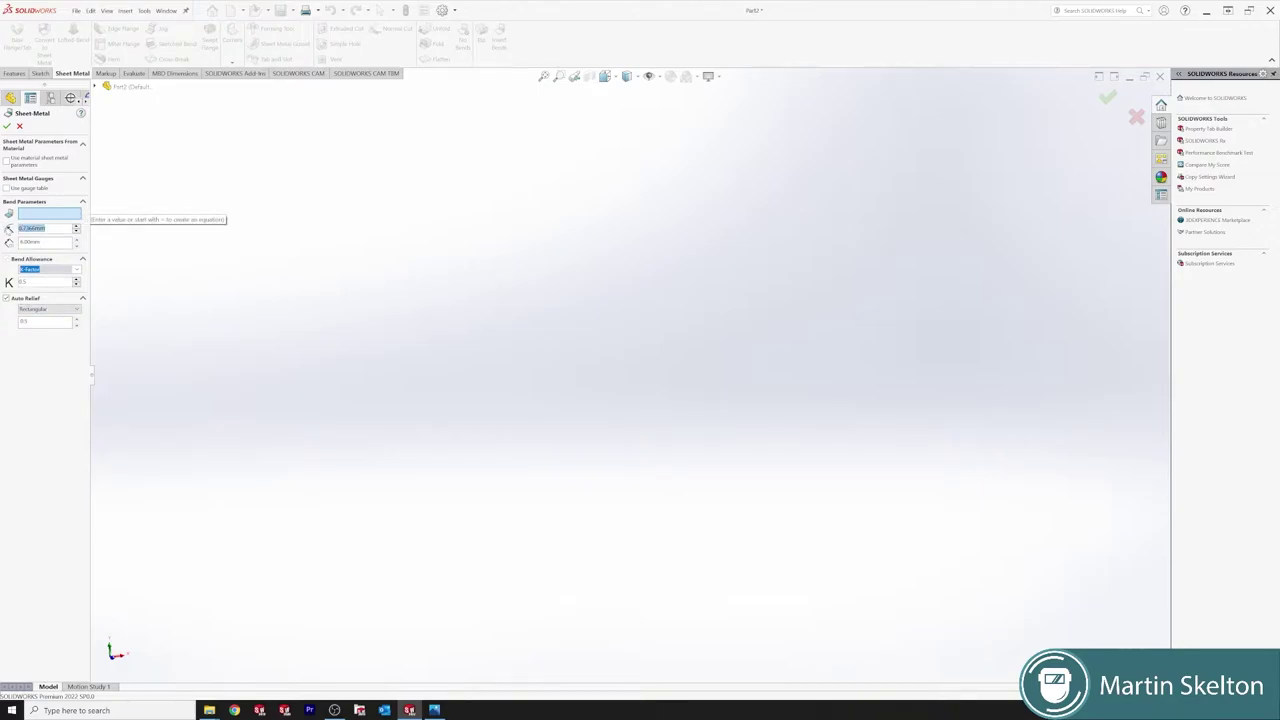
{"action": "type", "text": "1"}
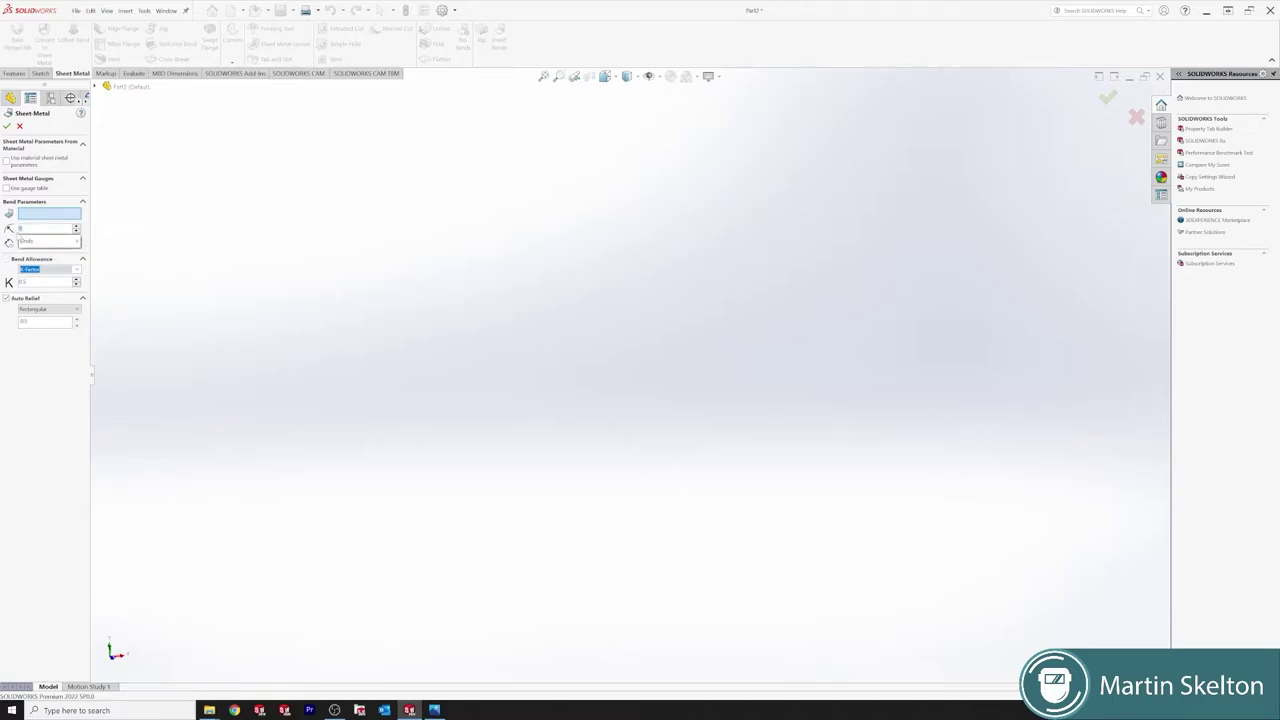
{"action": "key", "text": "Return"}
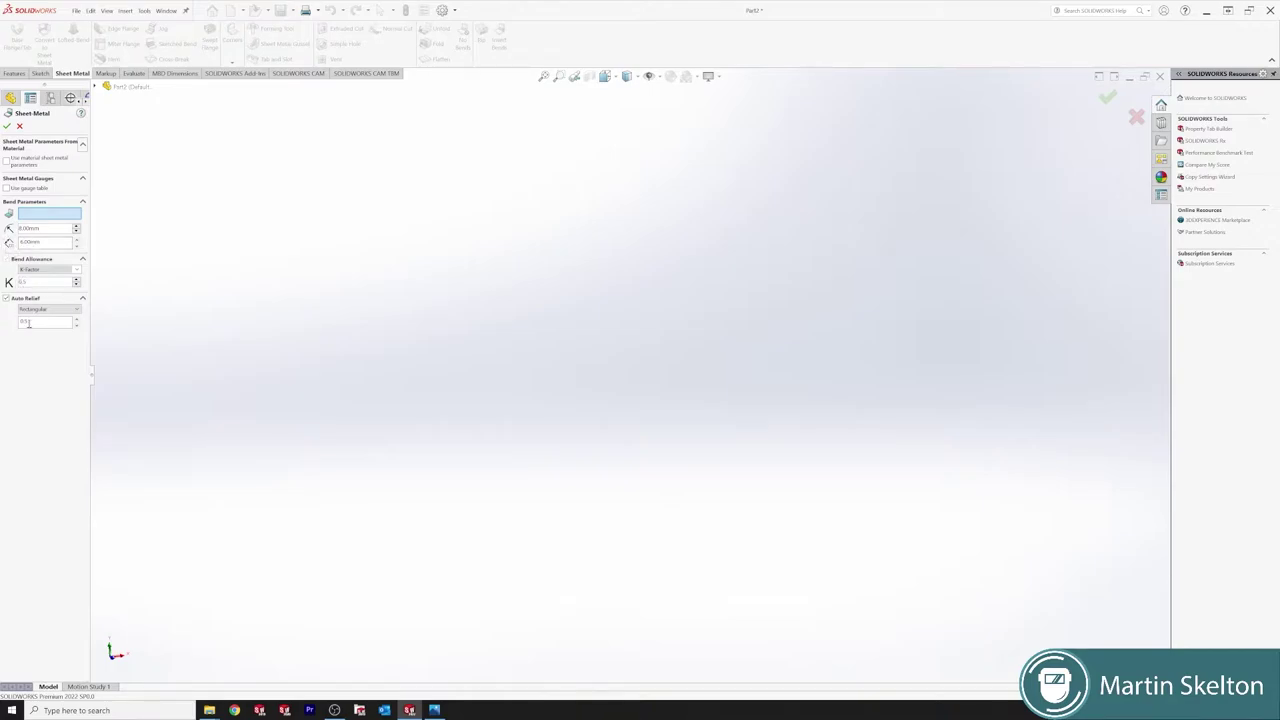
{"action": "left_click", "coordinate": [7, 126]}
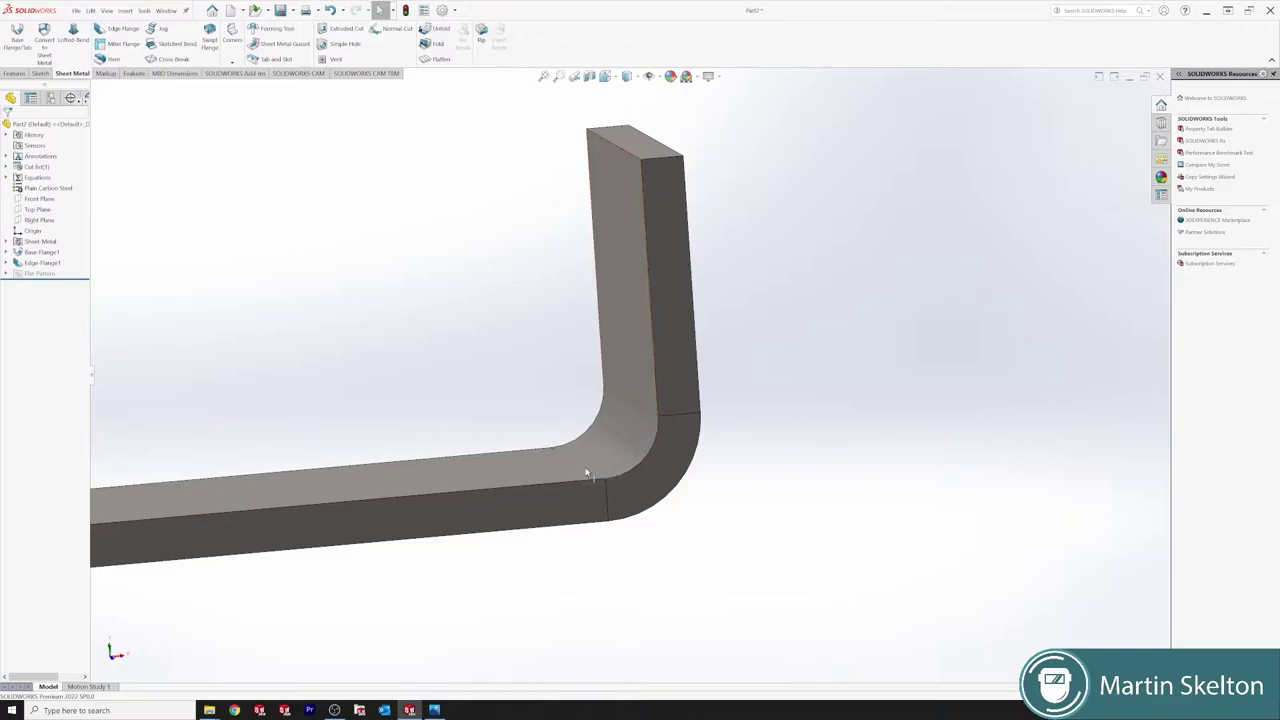
Inspect the bend, flatten the part to check its flat pattern, and return it to the folded state
{"action": "scroll", "coordinate": [634, 412], "scroll_direction": "up", "scroll_amount": 1}
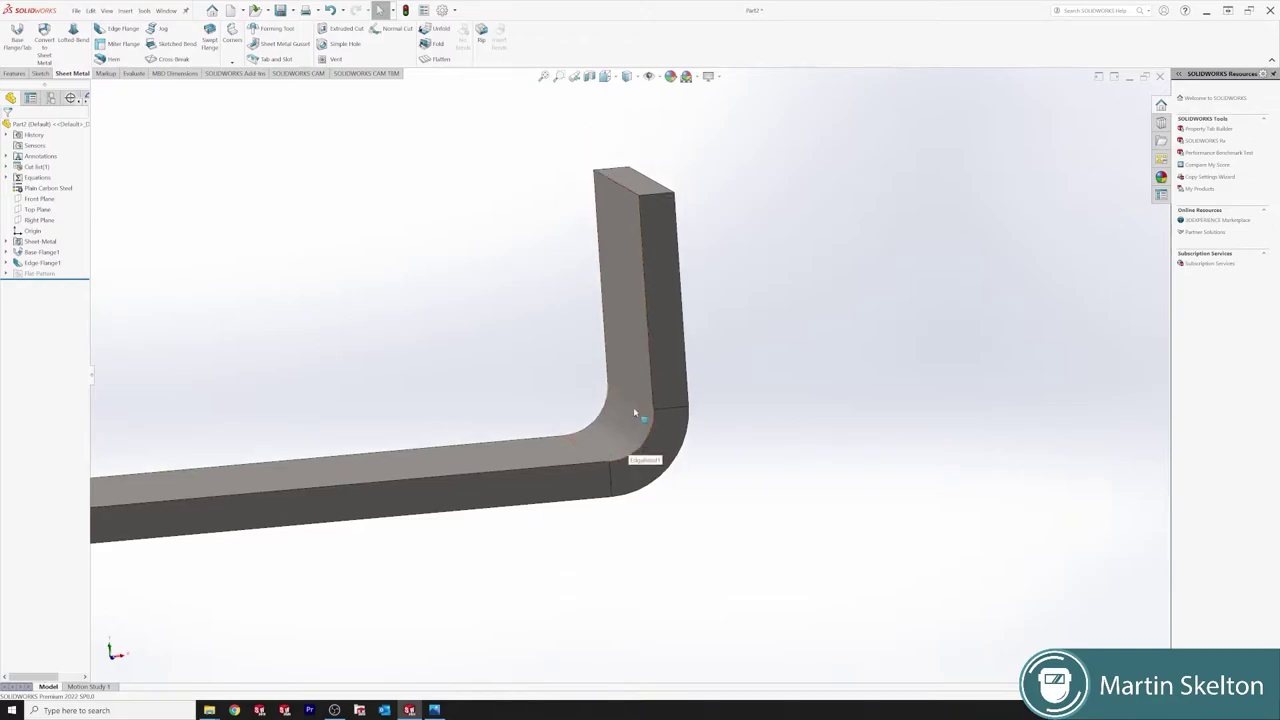
{"action": "scroll", "coordinate": [634, 412], "scroll_direction": "up", "scroll_amount": 2}
{"action": "middle_click_drag", "start_coordinate": [634, 412], "coordinate": [580, 495]}
{"action": "scroll", "coordinate": [560, 440], "scroll_direction": "down", "scroll_amount": 1}
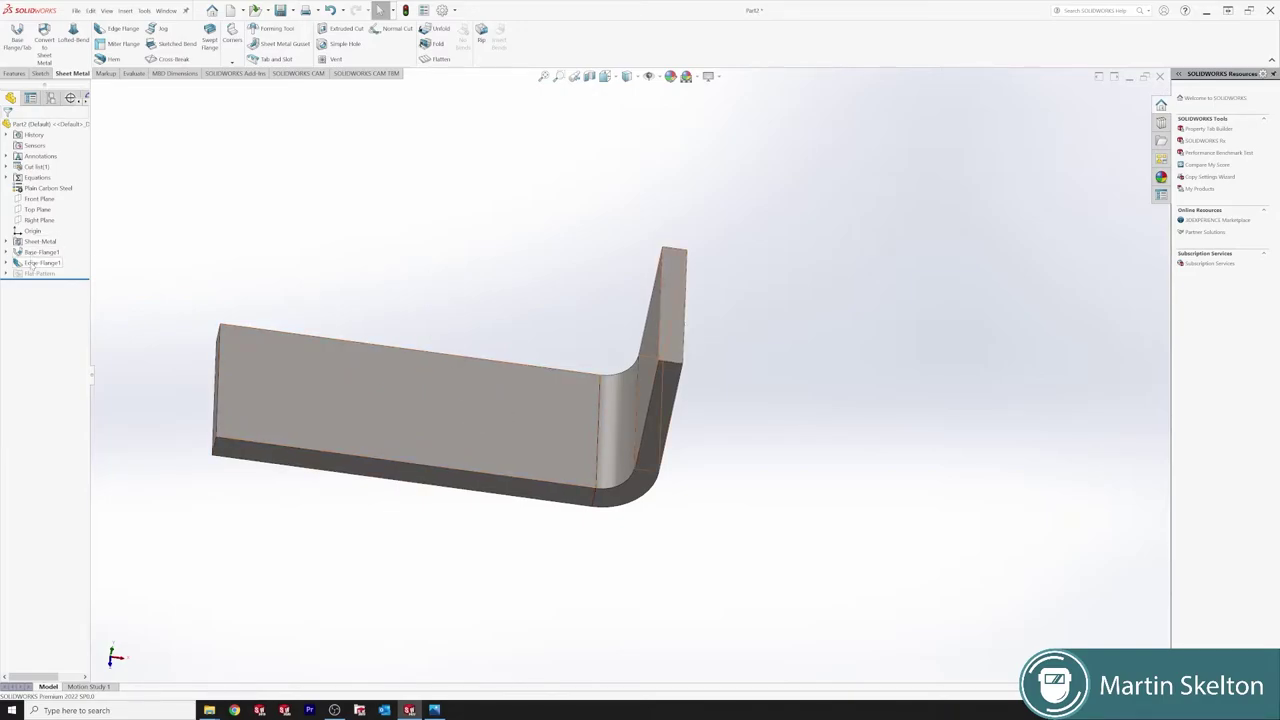
{"action": "middle_click_drag", "start_coordinate": [431, 348], "coordinate": [464, 419]}
{"action": "left_click", "coordinate": [440, 352]}
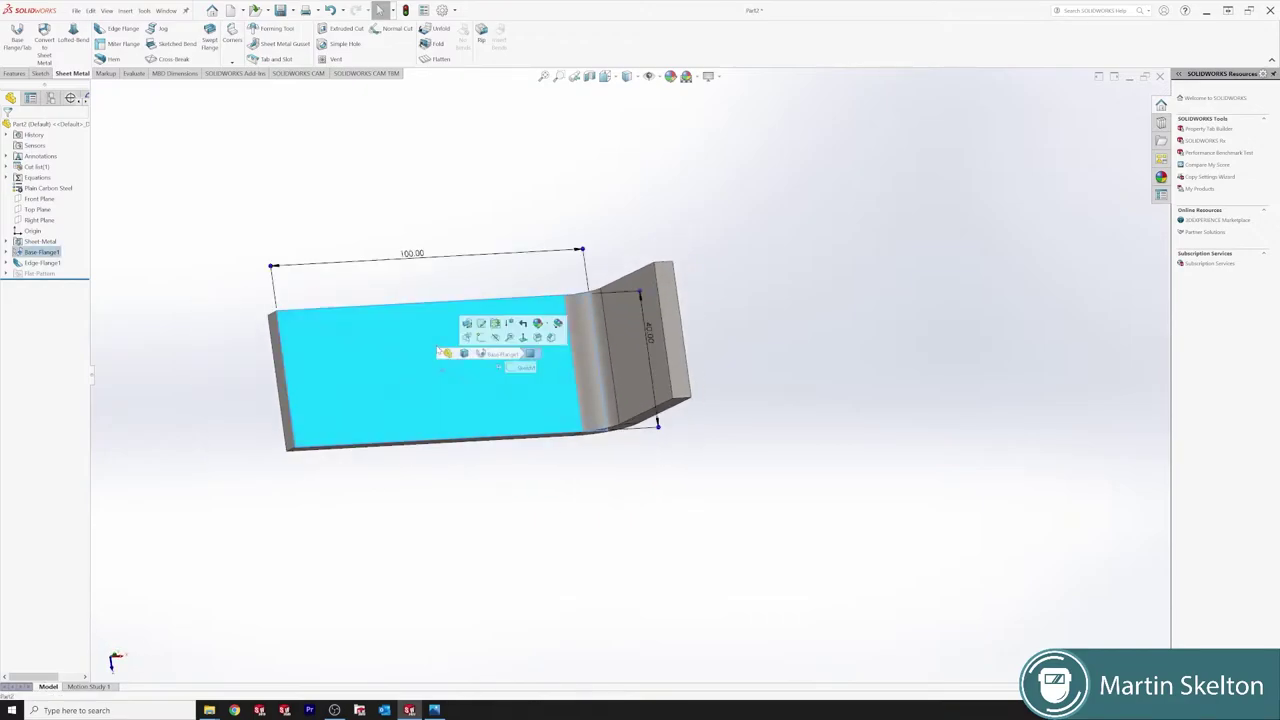
{"action": "left_click", "coordinate": [441, 60]}
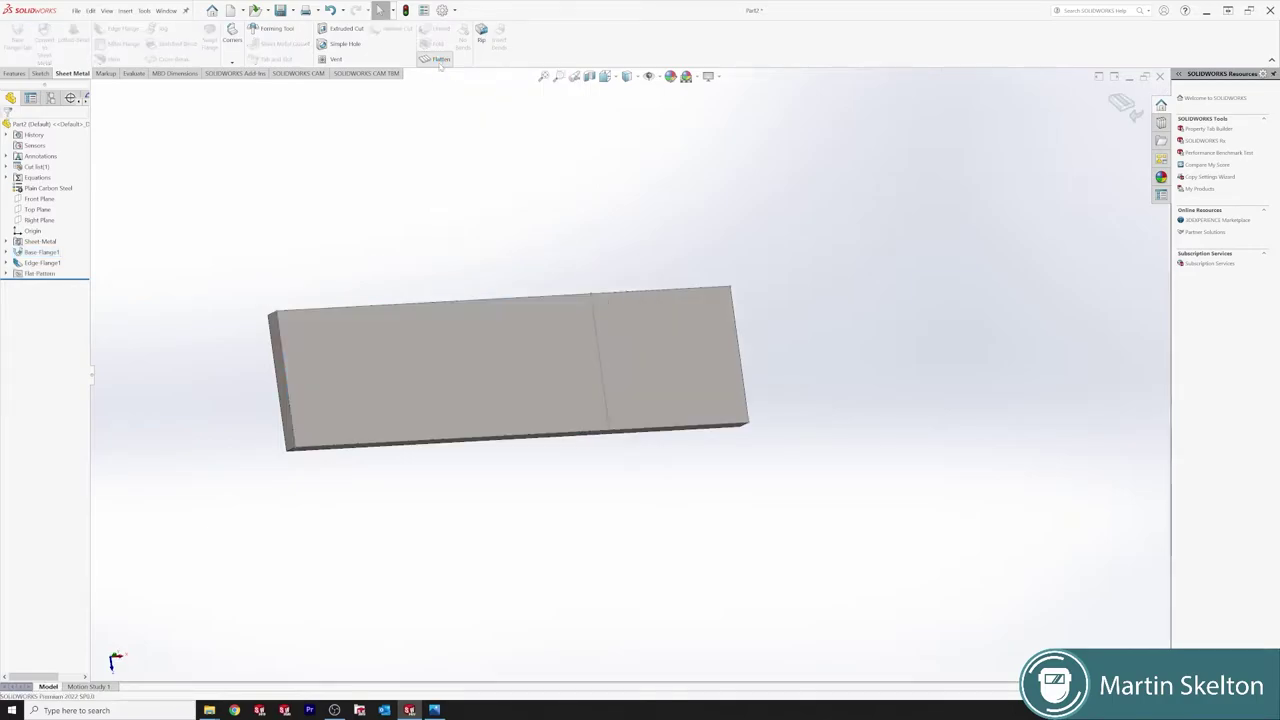
{"action": "middle_click_drag", "start_coordinate": [588, 362], "coordinate": [566, 209]}
{"action": "middle_click_drag", "start_coordinate": [623, 366], "coordinate": [585, 430]}
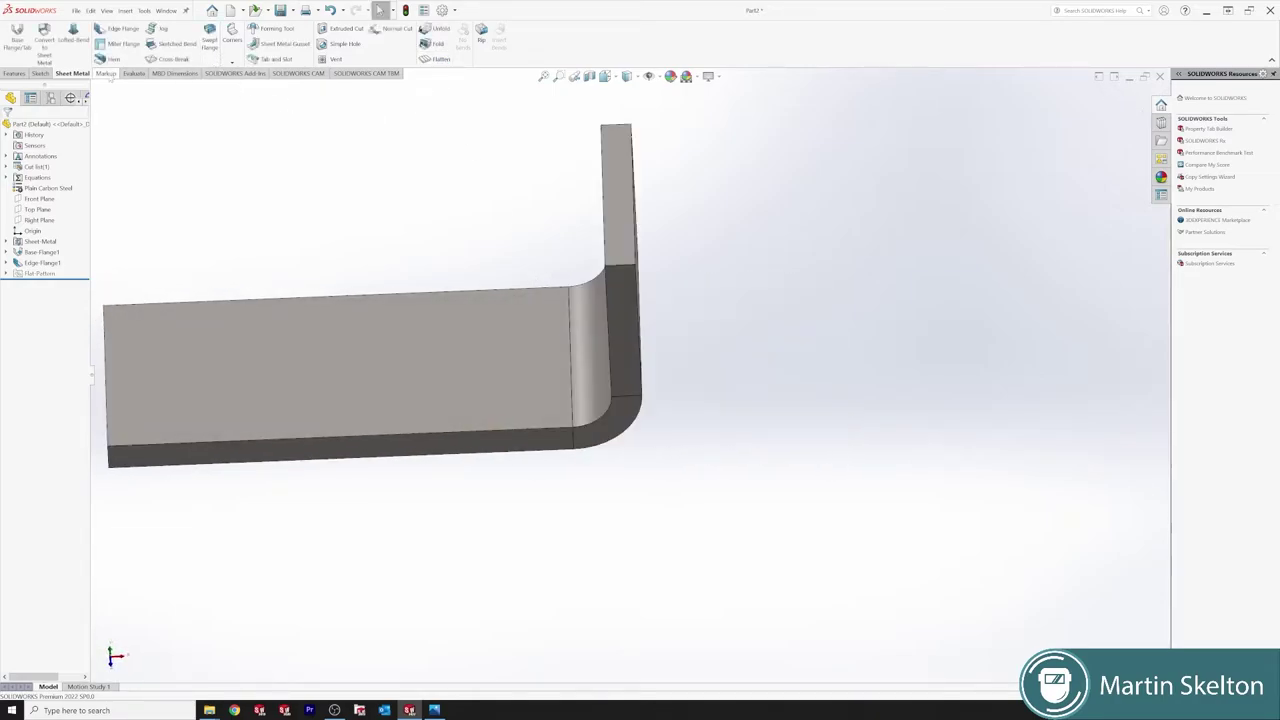
Fillet the four outer corner edges of the base and upright flange with a 10 mm radius
{"action": "left_click", "coordinate": [22, 73]}
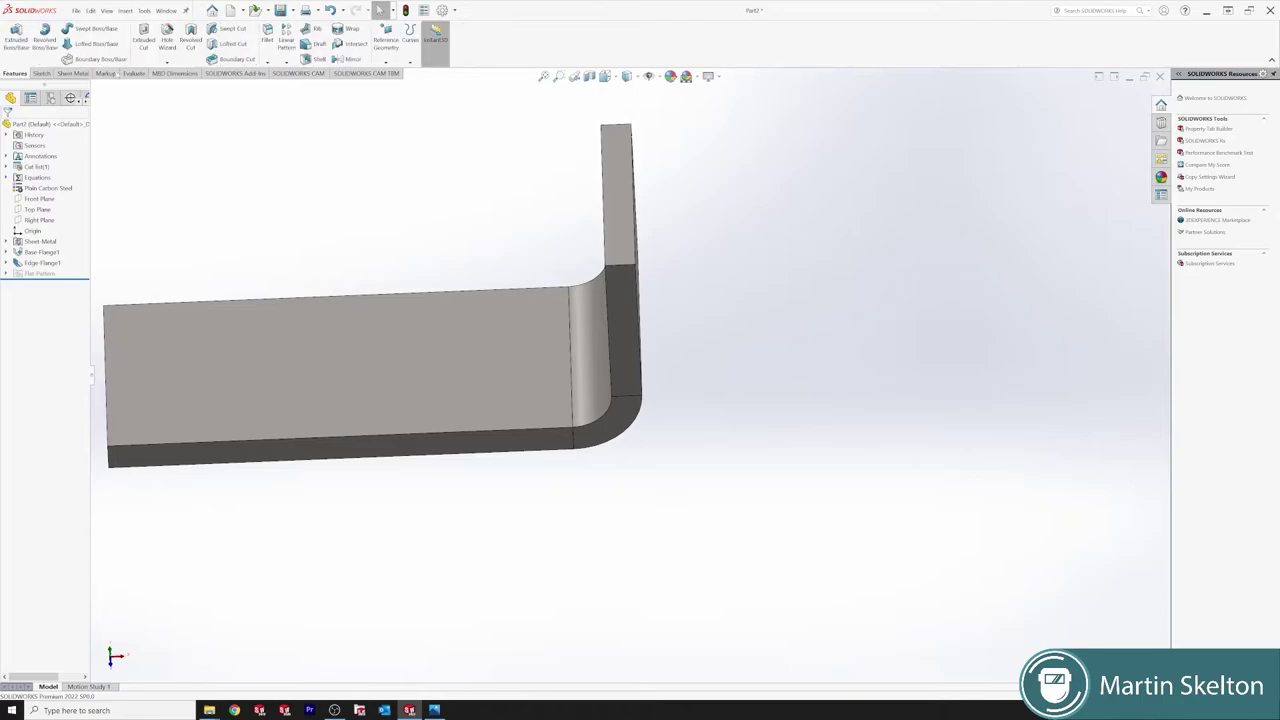
{"action": "left_click", "coordinate": [267, 35]}
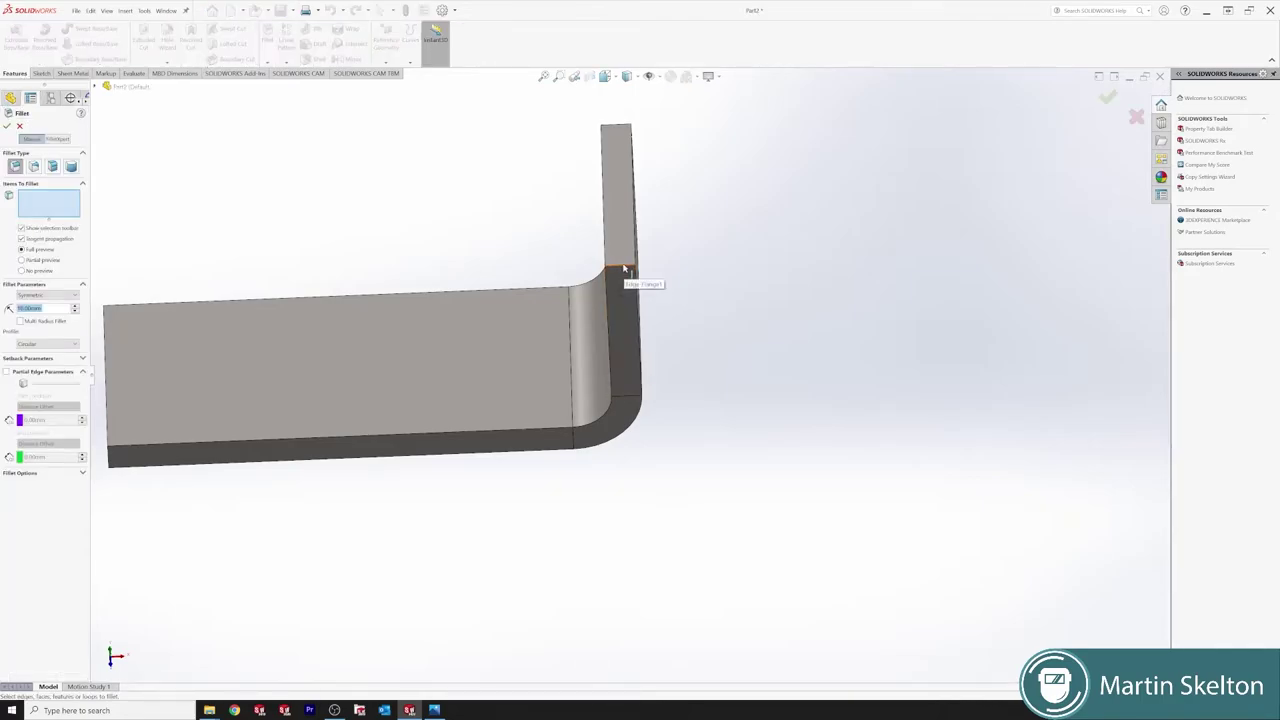
{"action": "middle_click_drag", "start_coordinate": [623, 271], "coordinate": [677, 283]}
{"action": "left_click", "coordinate": [670, 278]}
{"action": "left_click", "coordinate": [600, 120]}
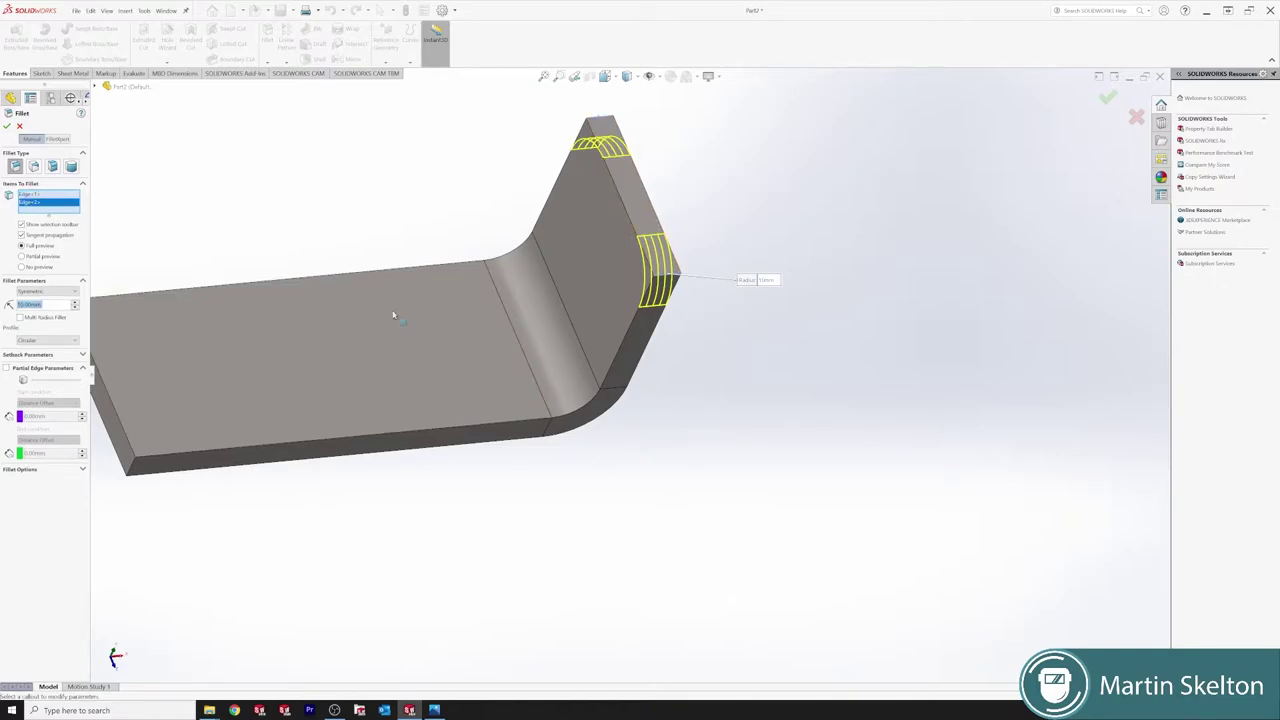
{"action": "left_click", "coordinate": [132, 470]}
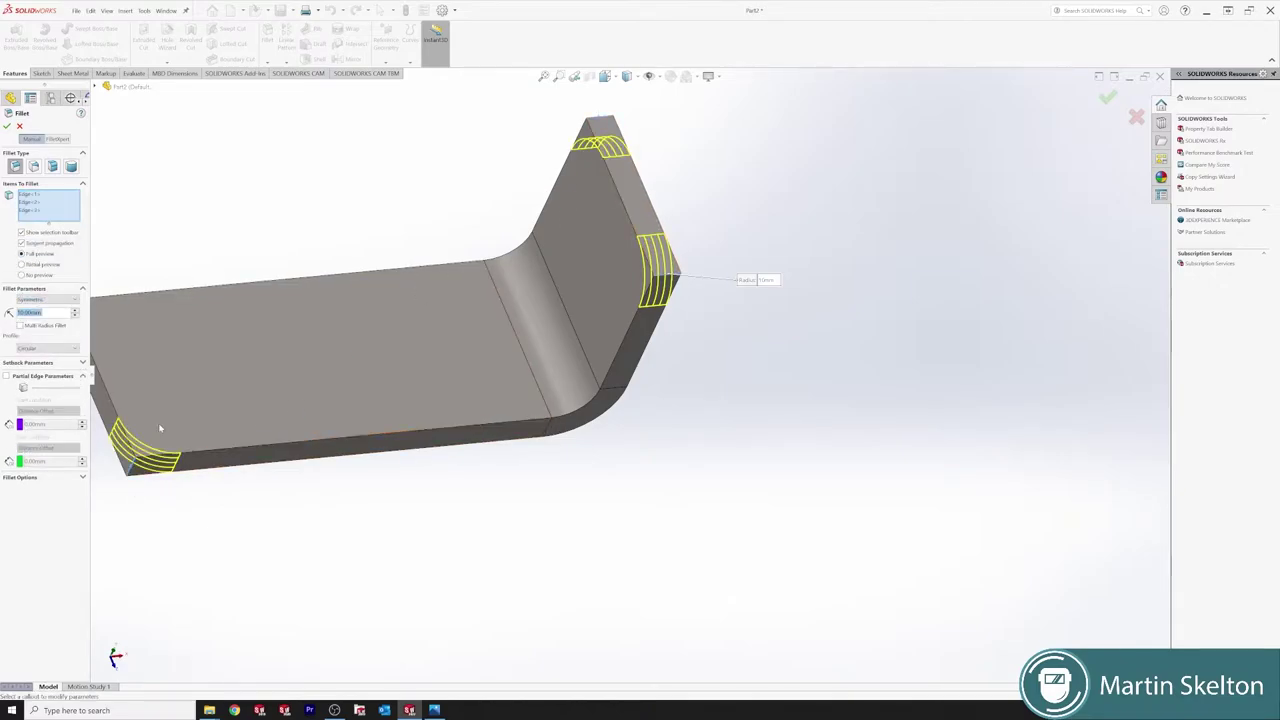
{"action": "middle_click_drag", "start_coordinate": [159, 421], "coordinate": [215, 408]}
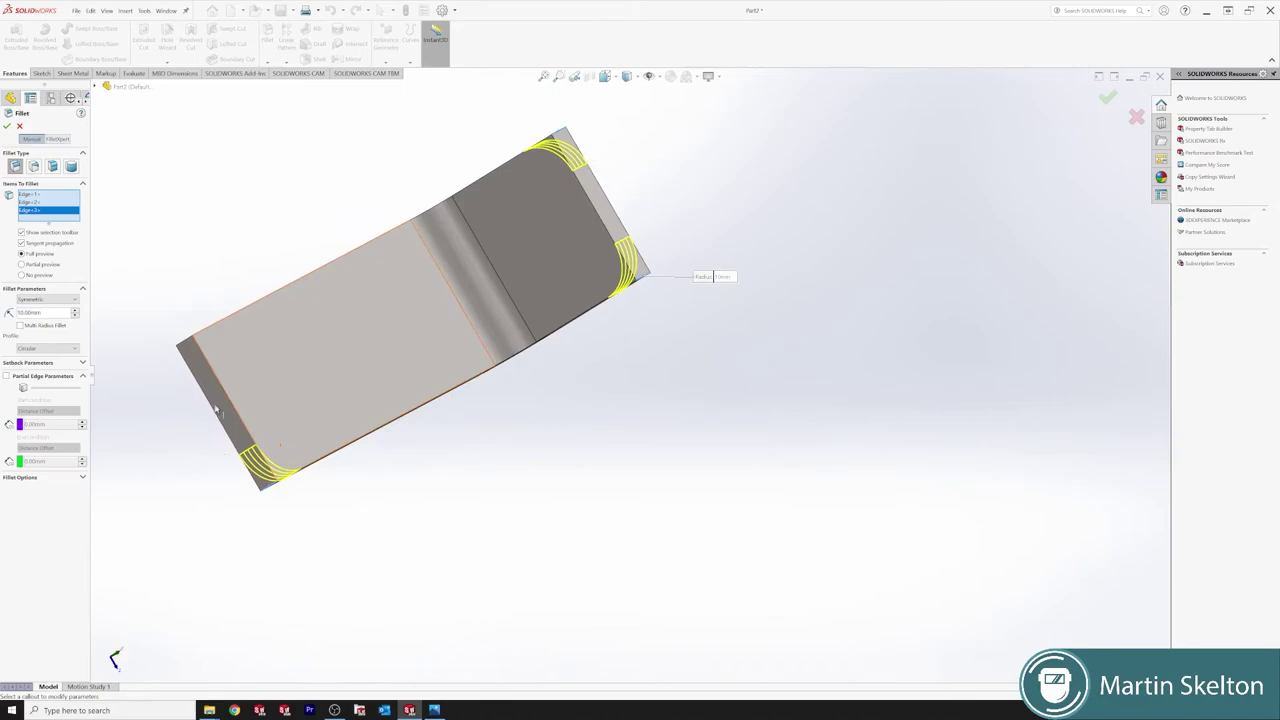
{"action": "left_click", "coordinate": [192, 340]}
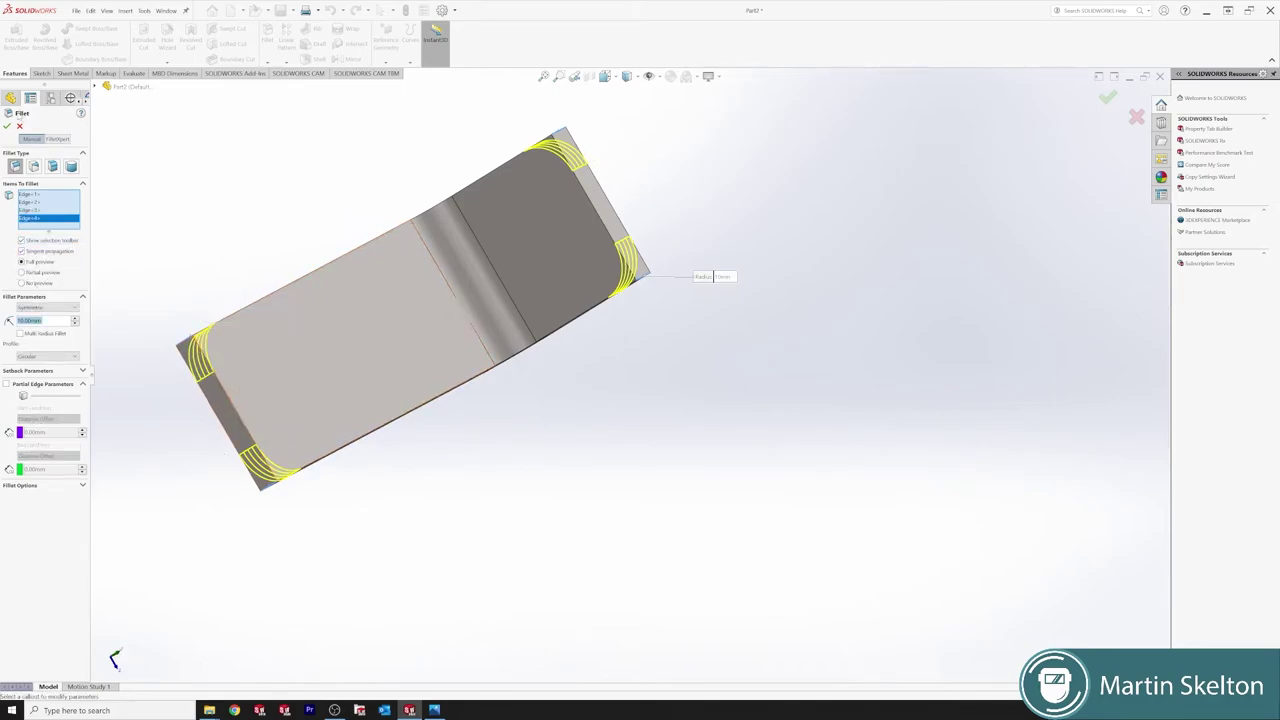
{"action": "left_click", "coordinate": [8, 126]}
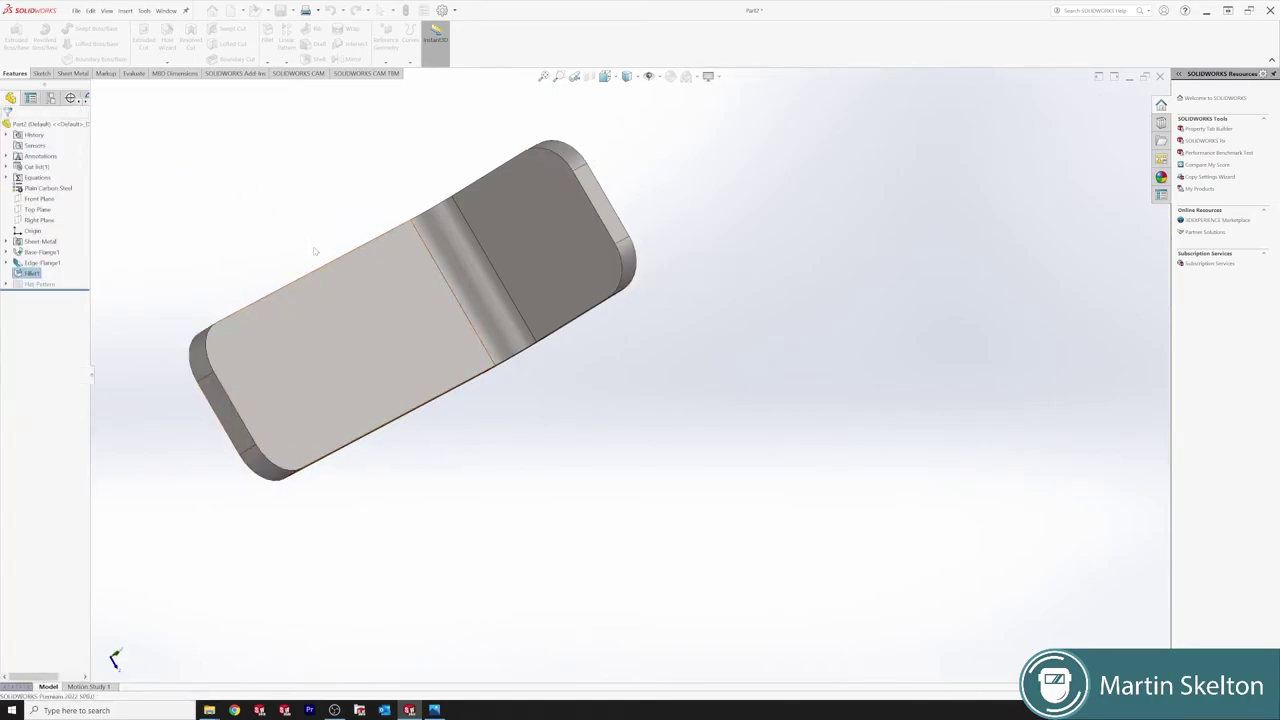
Flatten the bracket to check the flat pattern with its rounded corners, and restore the bent shape
{"action": "middle_click_drag", "start_coordinate": [316, 113], "coordinate": [330, 323]}
{"action": "left_click", "coordinate": [350, 334]}
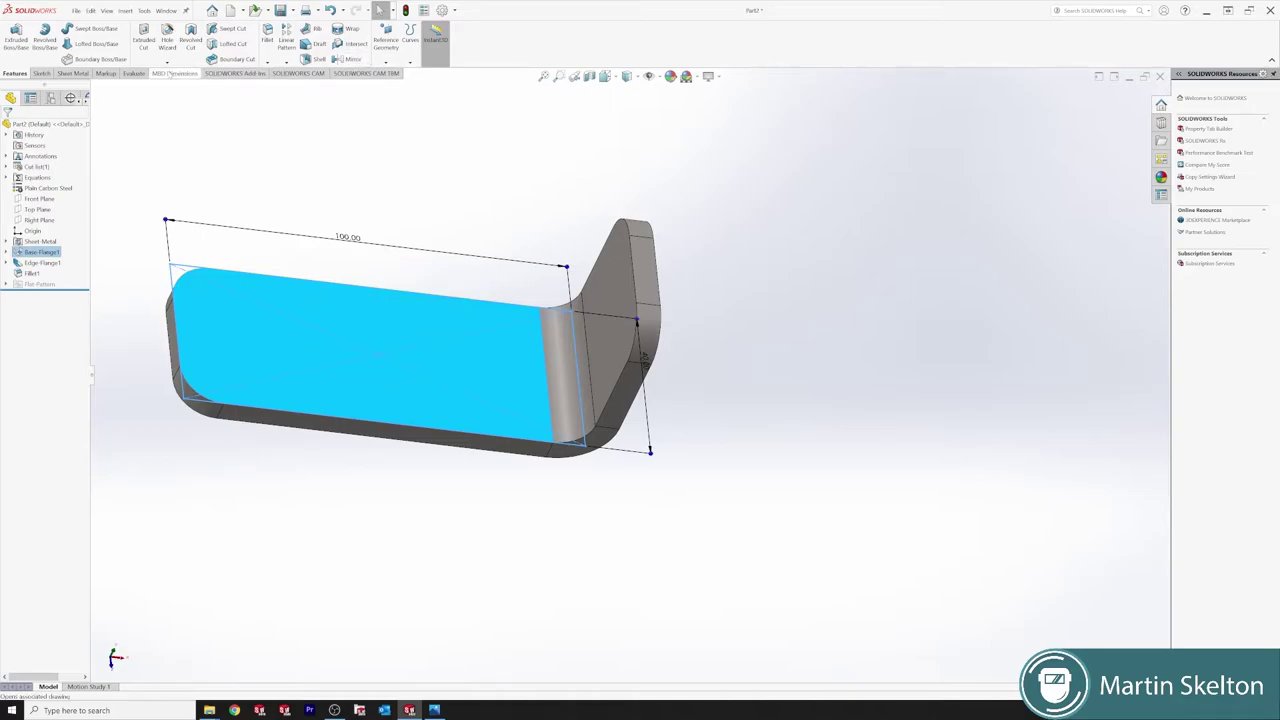
{"action": "left_click", "coordinate": [76, 74]}
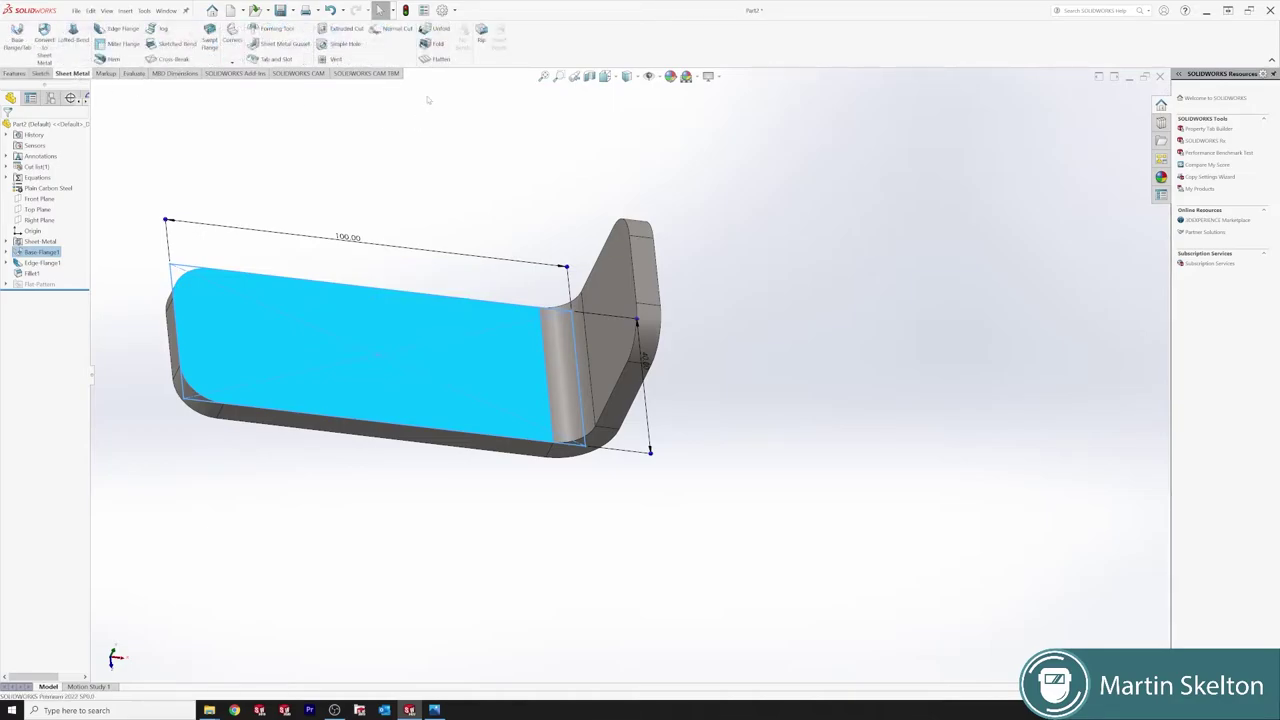
{"action": "left_click", "coordinate": [445, 61]}
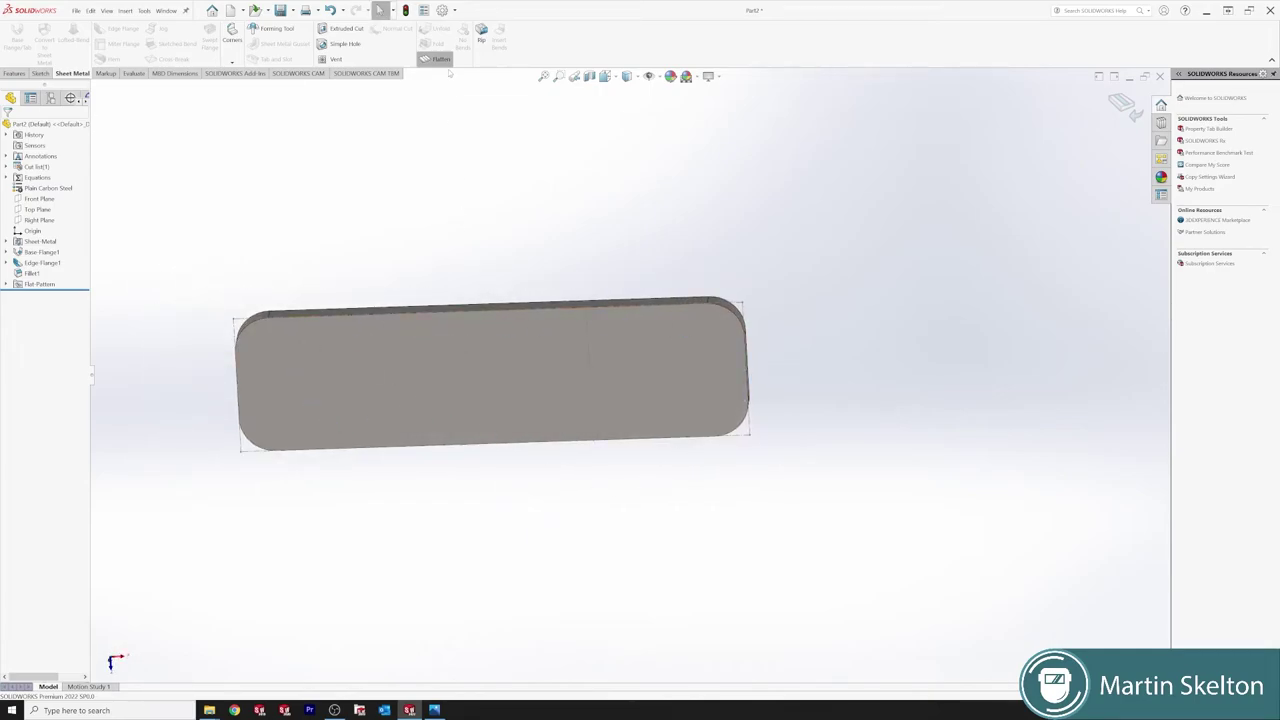
{"action": "left_click", "coordinate": [441, 59]}
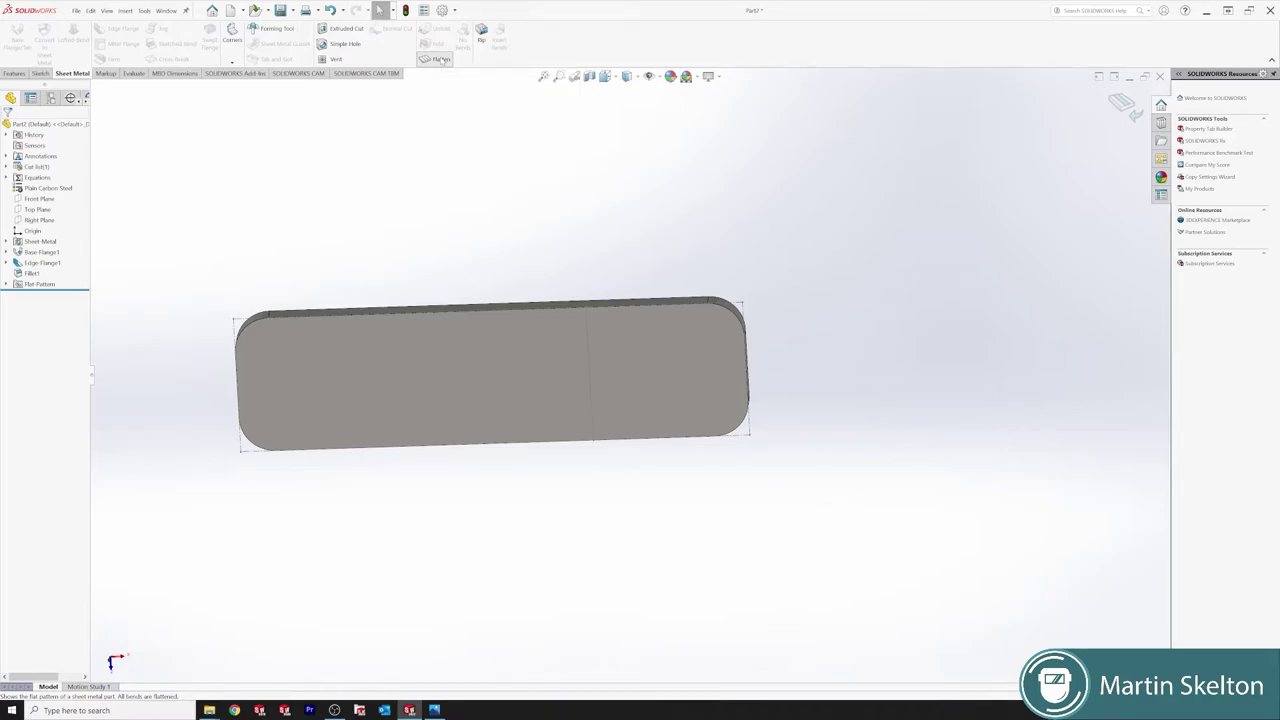
{"action": "left_click", "coordinate": [441, 59]}
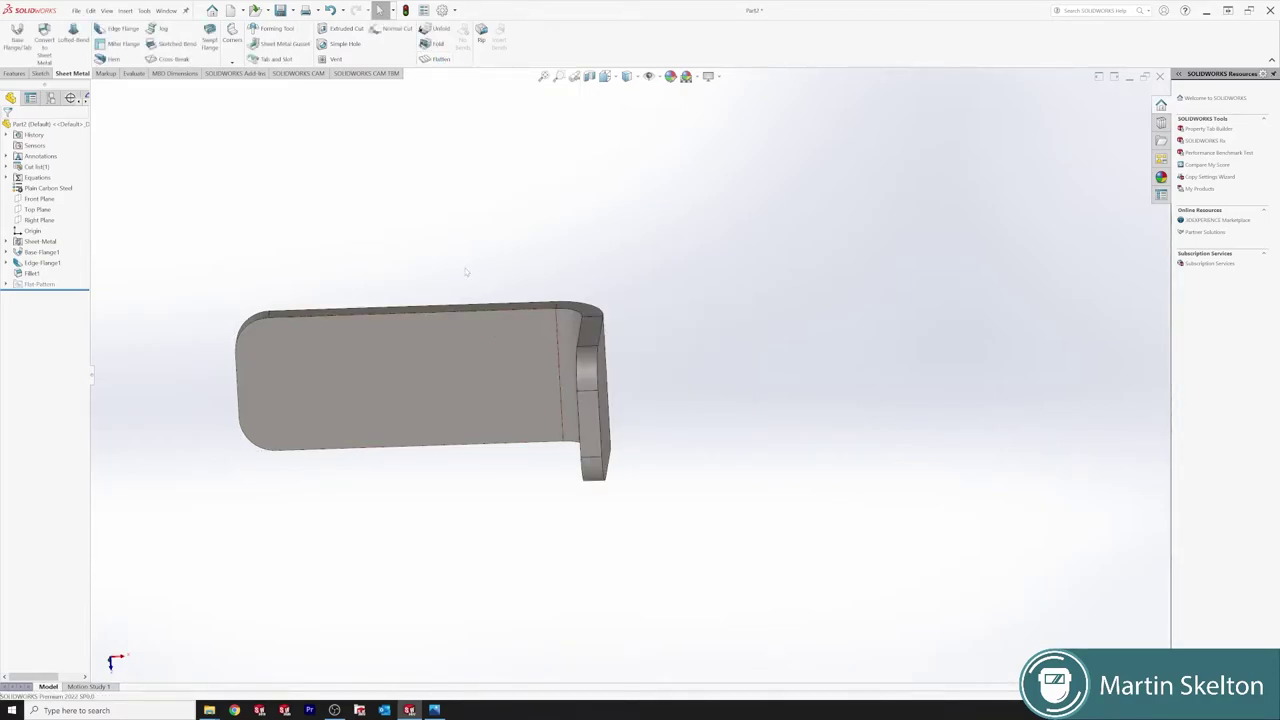
Unfold all bends of the bracket, keeping the large base face fixed
{"action": "left_click", "coordinate": [438, 33]}
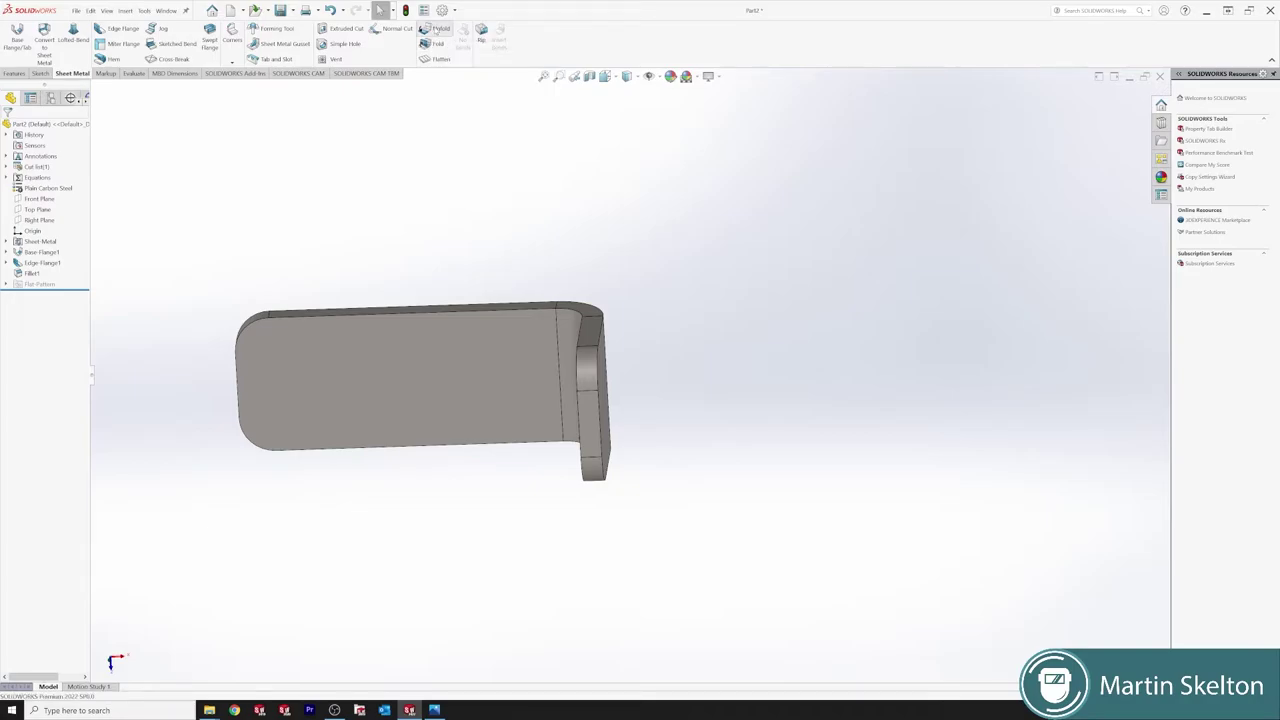
{"action": "left_click", "coordinate": [424, 373]}
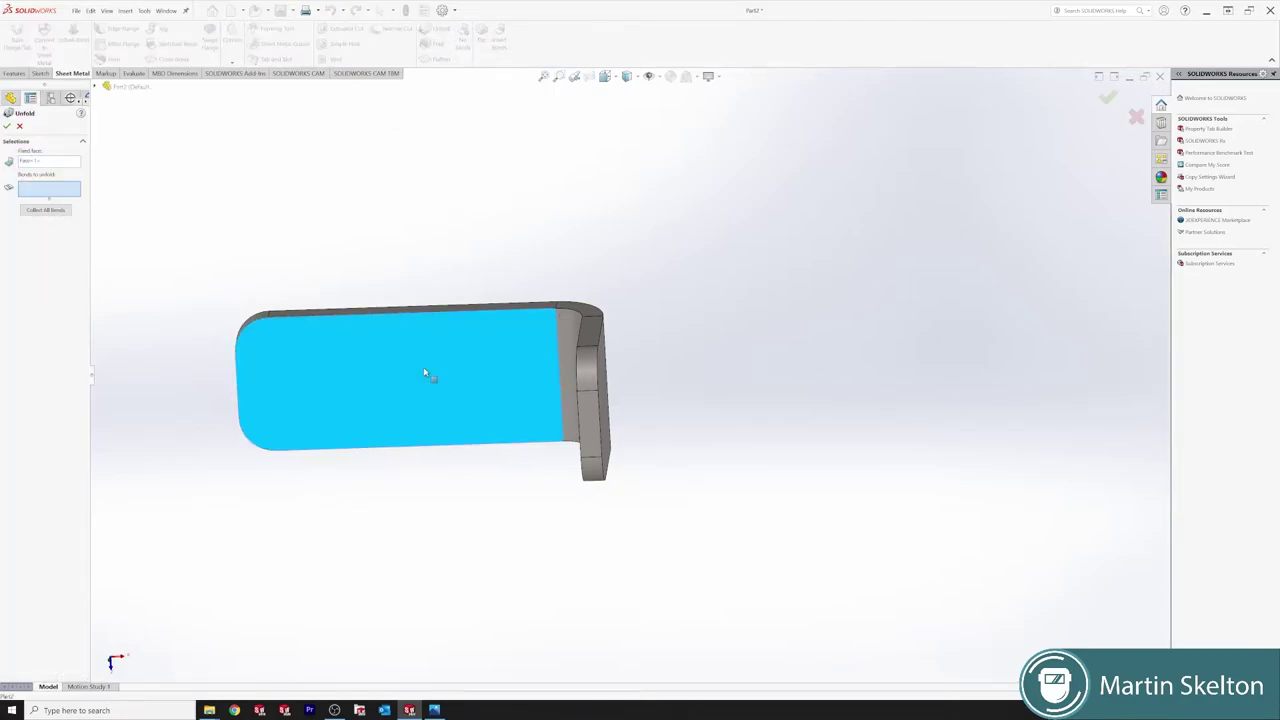
{"action": "left_click", "coordinate": [50, 210]}
{"action": "left_click", "coordinate": [7, 125]}
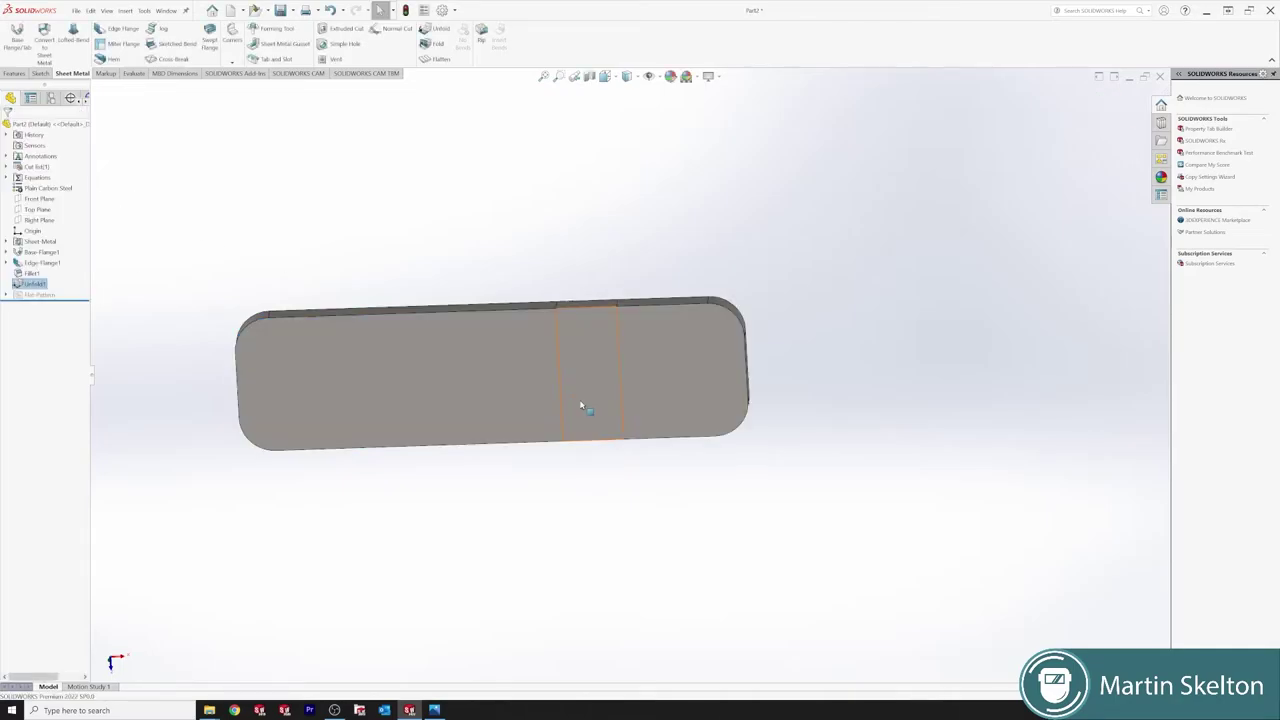
{"action": "middle_click_drag", "start_coordinate": [586, 410], "coordinate": [590, 324]}
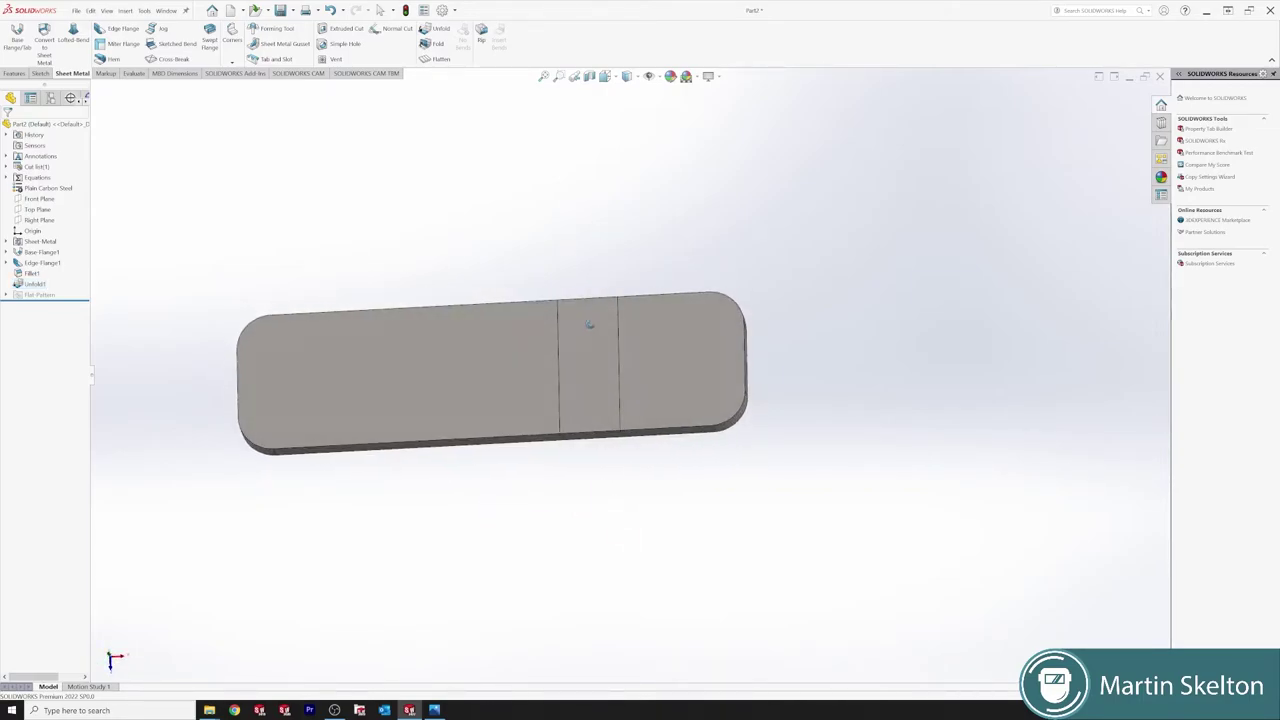
Fold all bends back up with the Fold feature, keeping the base face fixed
{"action": "left_click", "coordinate": [438, 45]}
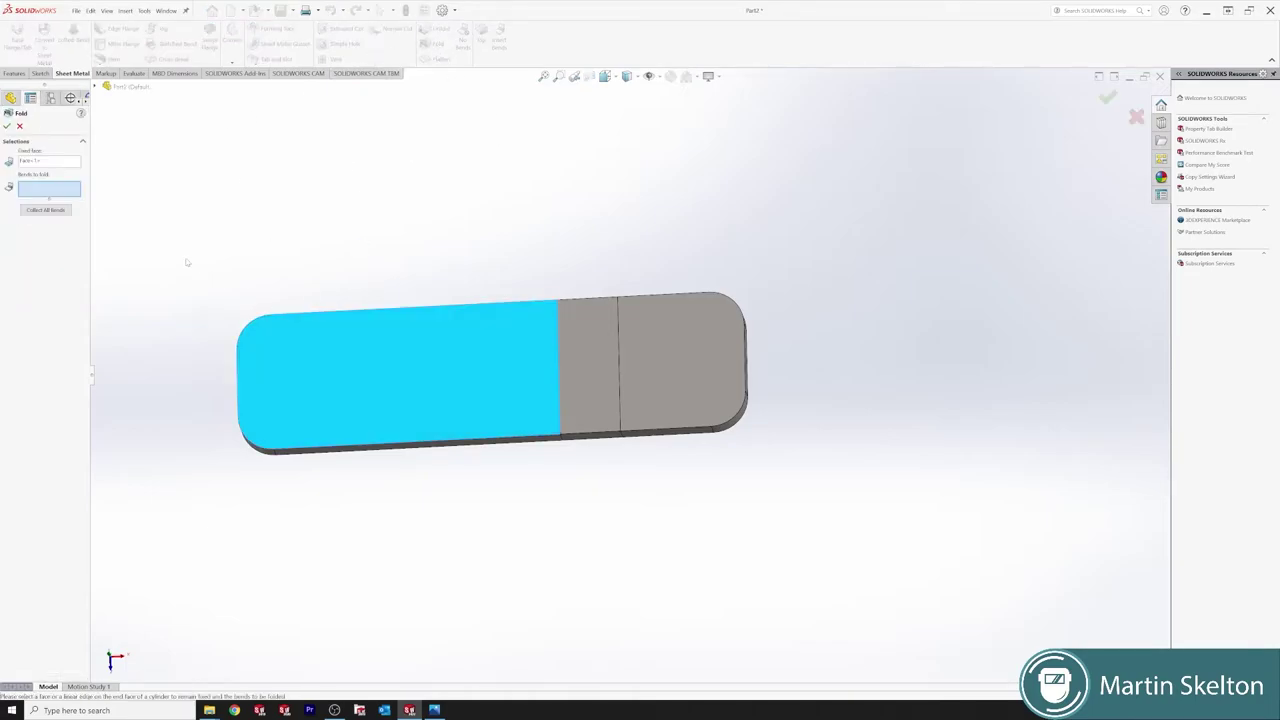
{"action": "left_click", "coordinate": [46, 210]}
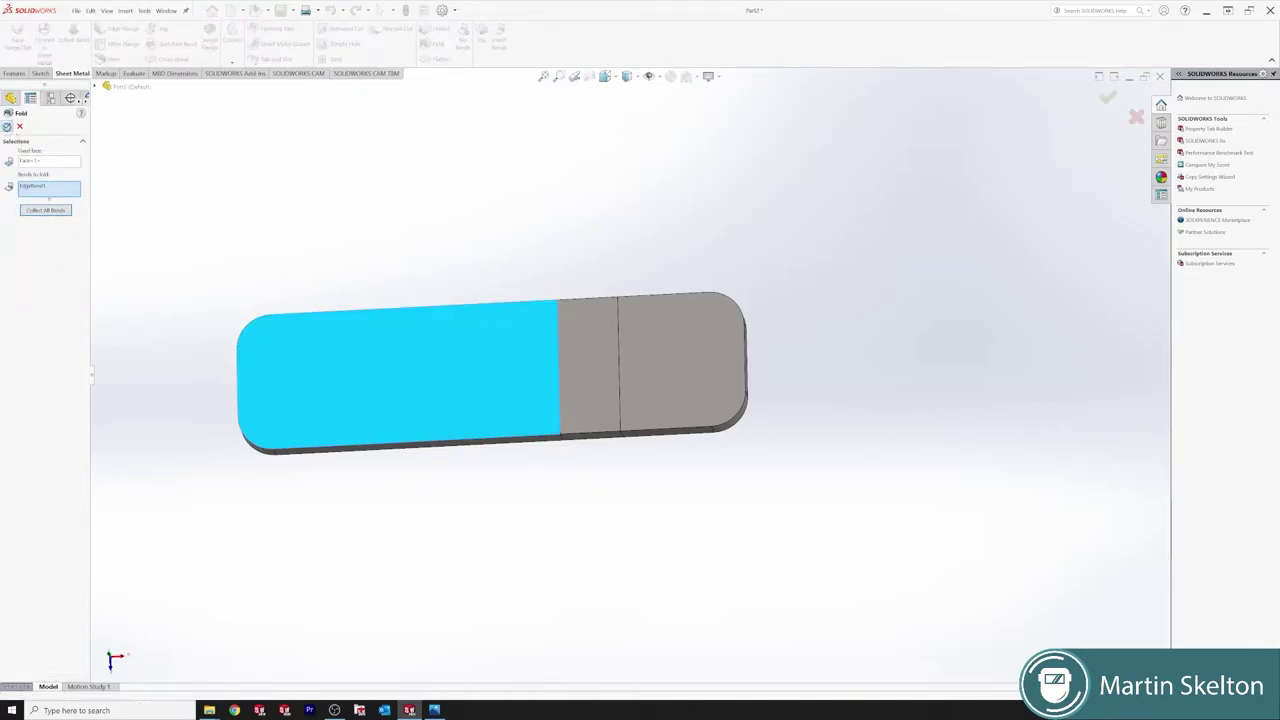
{"action": "left_click", "coordinate": [7, 126]}
{"action": "middle_click_drag", "start_coordinate": [491, 309], "coordinate": [484, 345]}
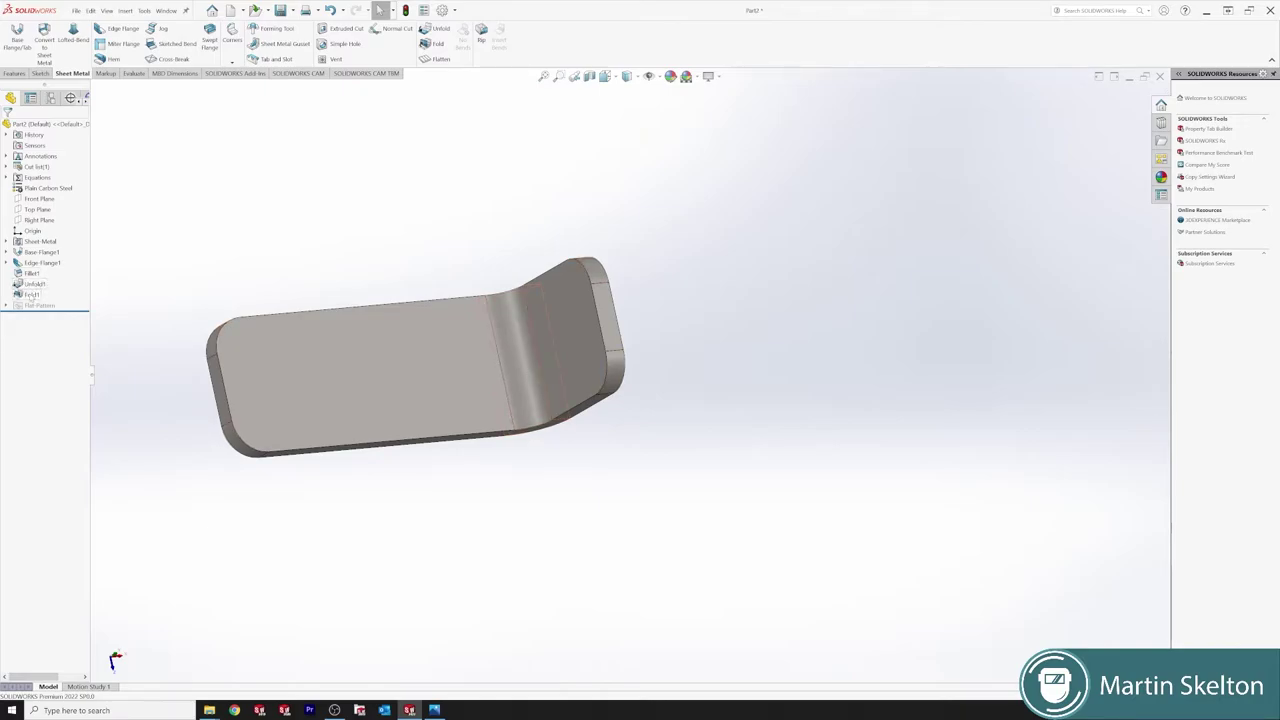
Delete the Fold feature from the bracket and confirm the deletion
{"action": "left_click", "coordinate": [31, 296]}
{"action": "right_click", "coordinate": [31, 296]}
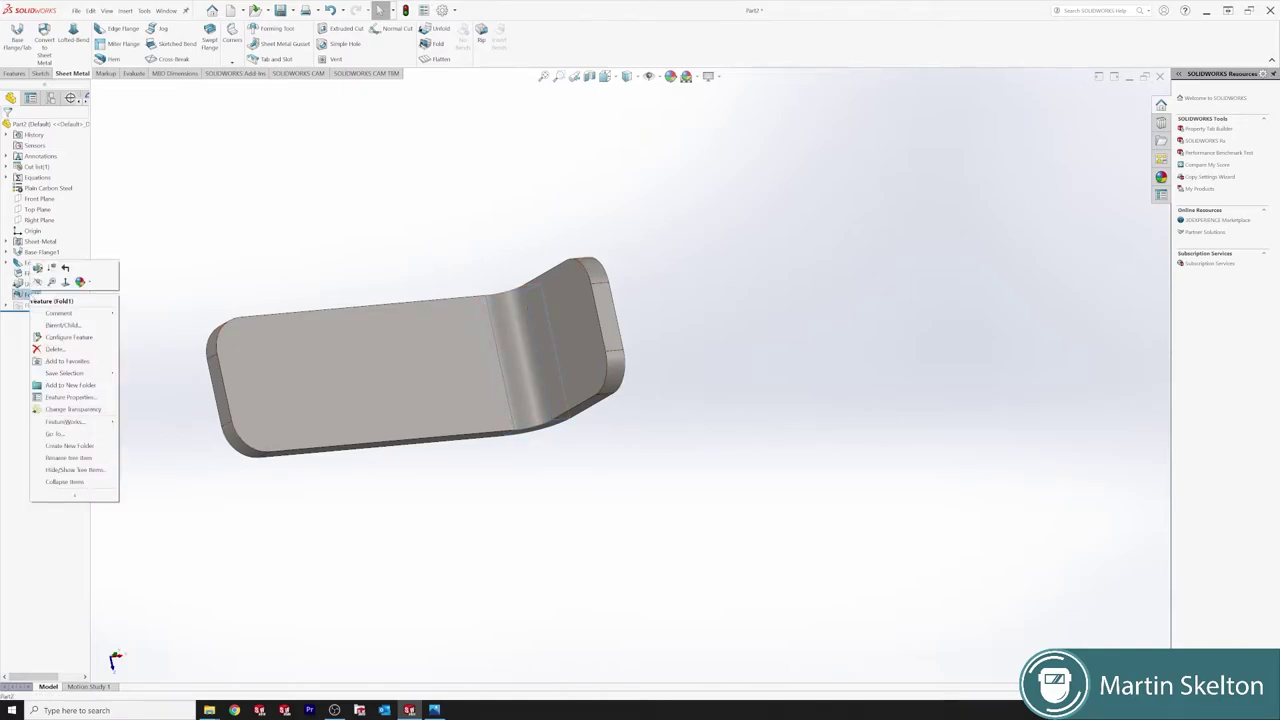
{"action": "left_click", "coordinate": [76, 345]}
{"action": "key", "text": "Return"}
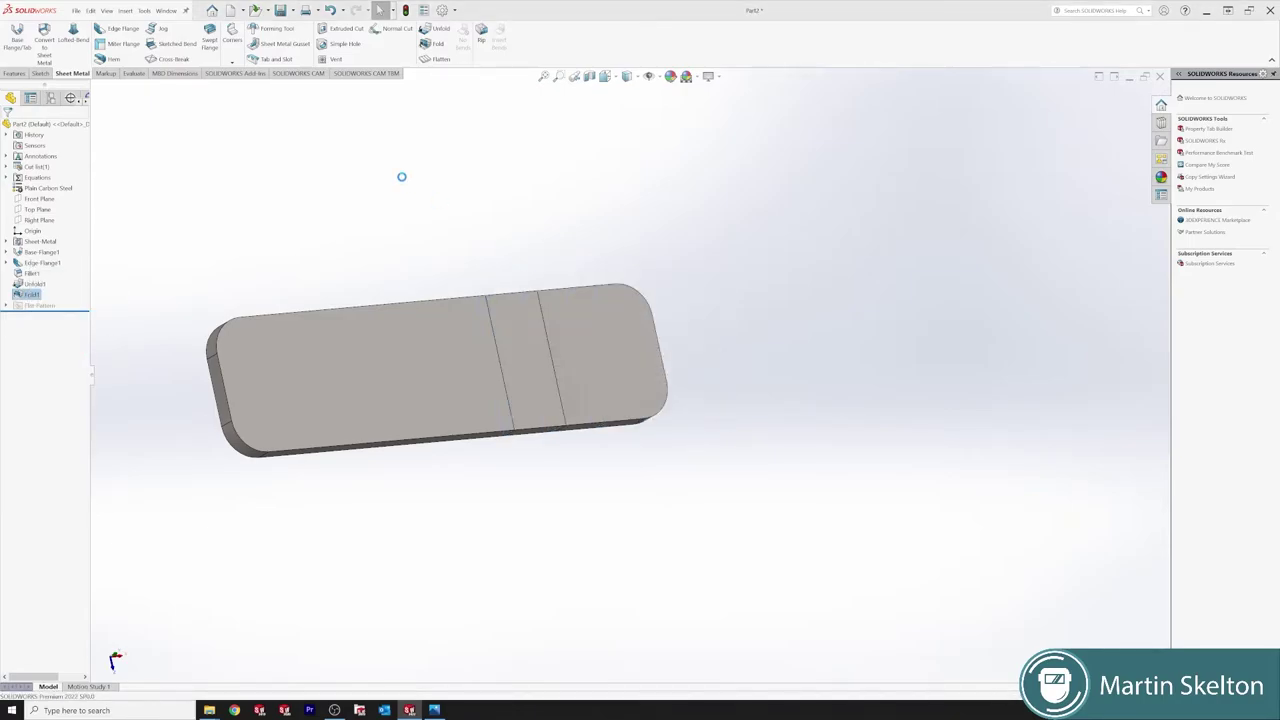
Delete the Unfold feature from the bracket and confirm the deletion
{"action": "key", "text": "ctrl+5"}
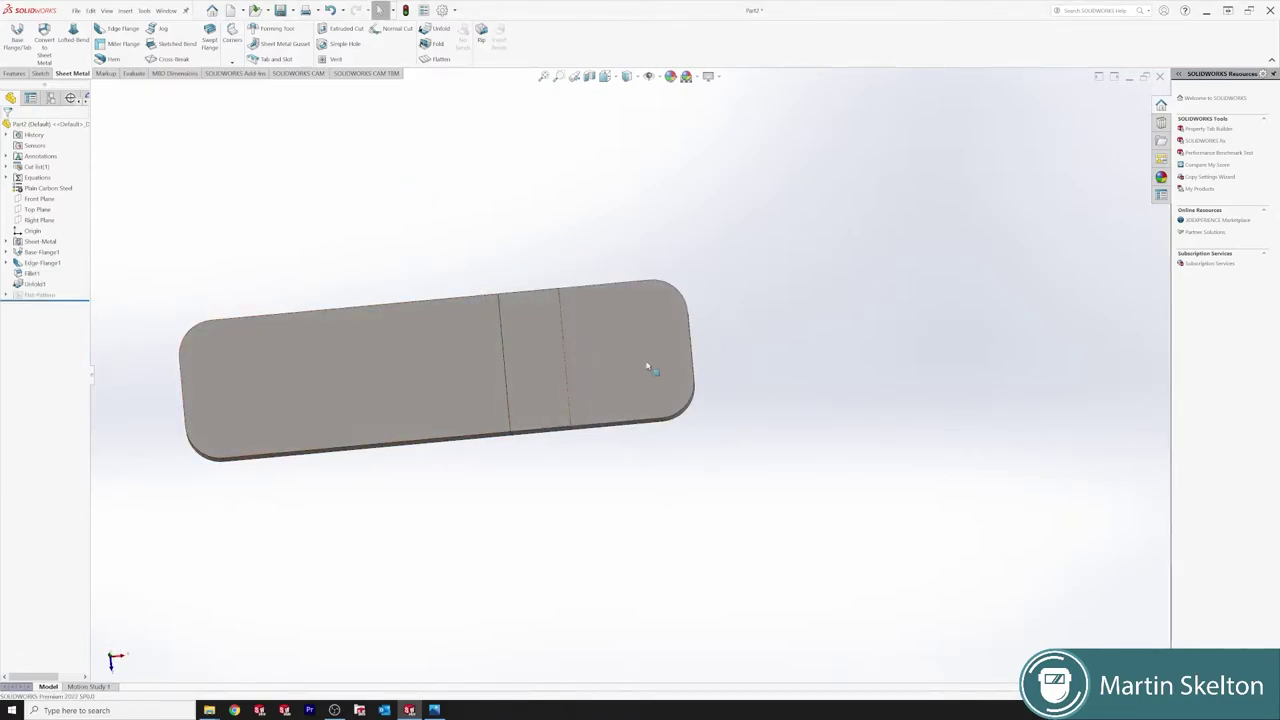
{"action": "left_click", "coordinate": [651, 363]}
{"action": "left_click", "coordinate": [734, 352]}
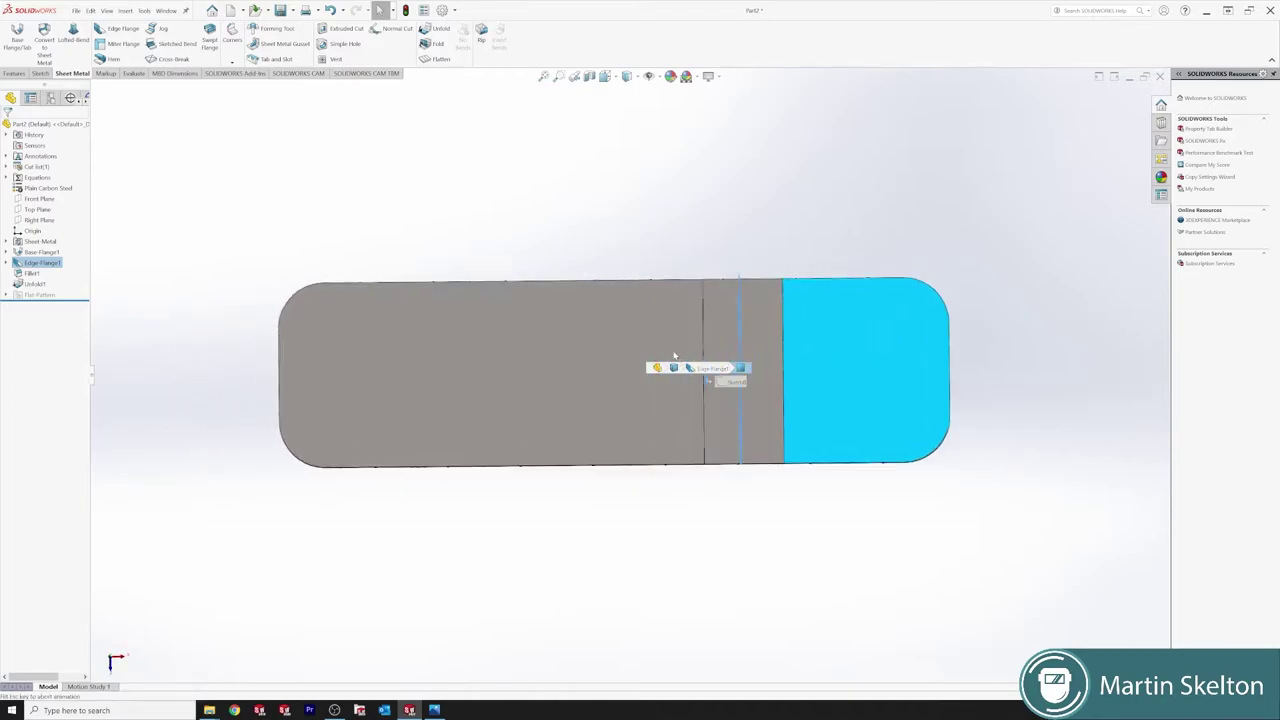
{"action": "left_click", "coordinate": [610, 200]}
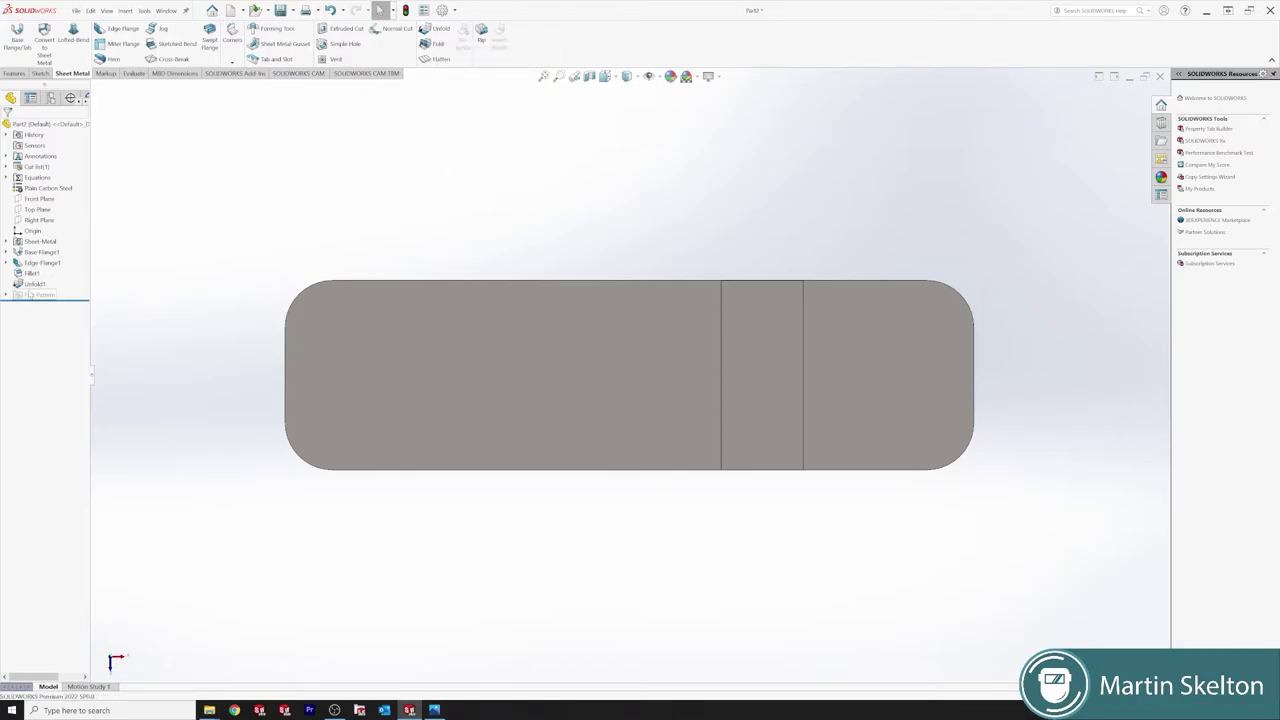
{"action": "left_click", "coordinate": [33, 284]}
{"action": "right_click", "coordinate": [33, 285]}
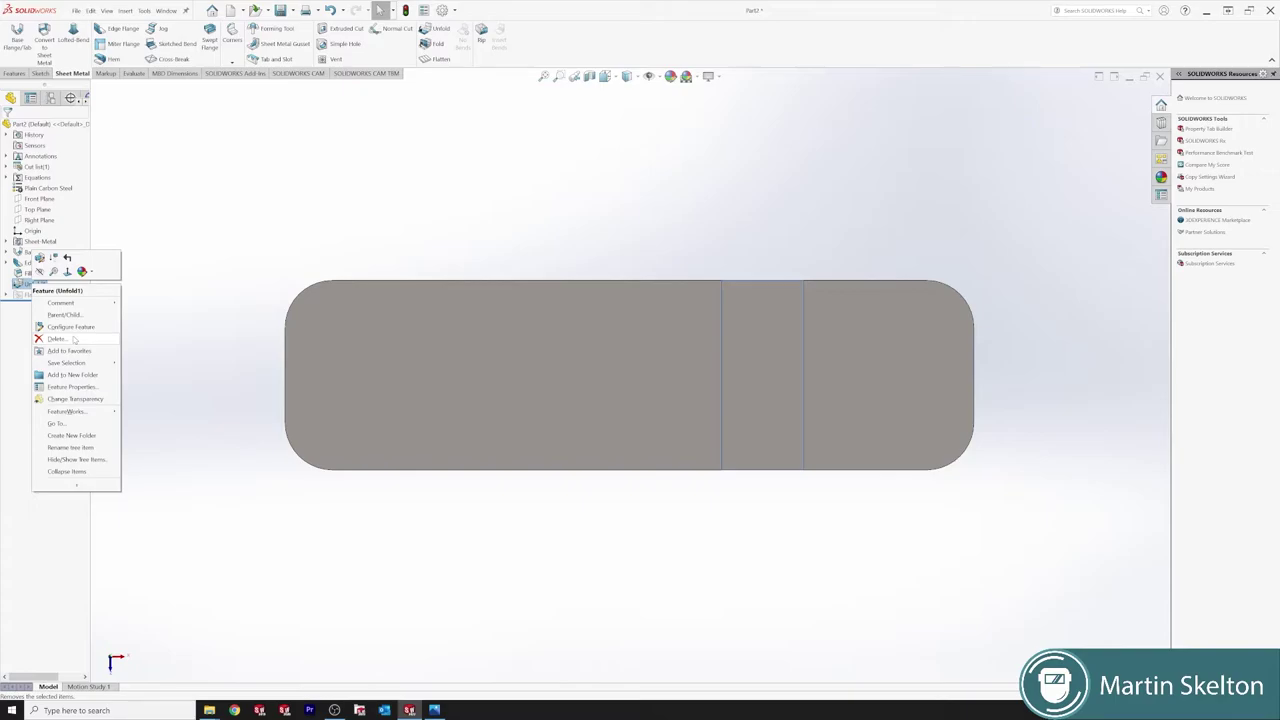
{"action": "left_click", "coordinate": [72, 340]}
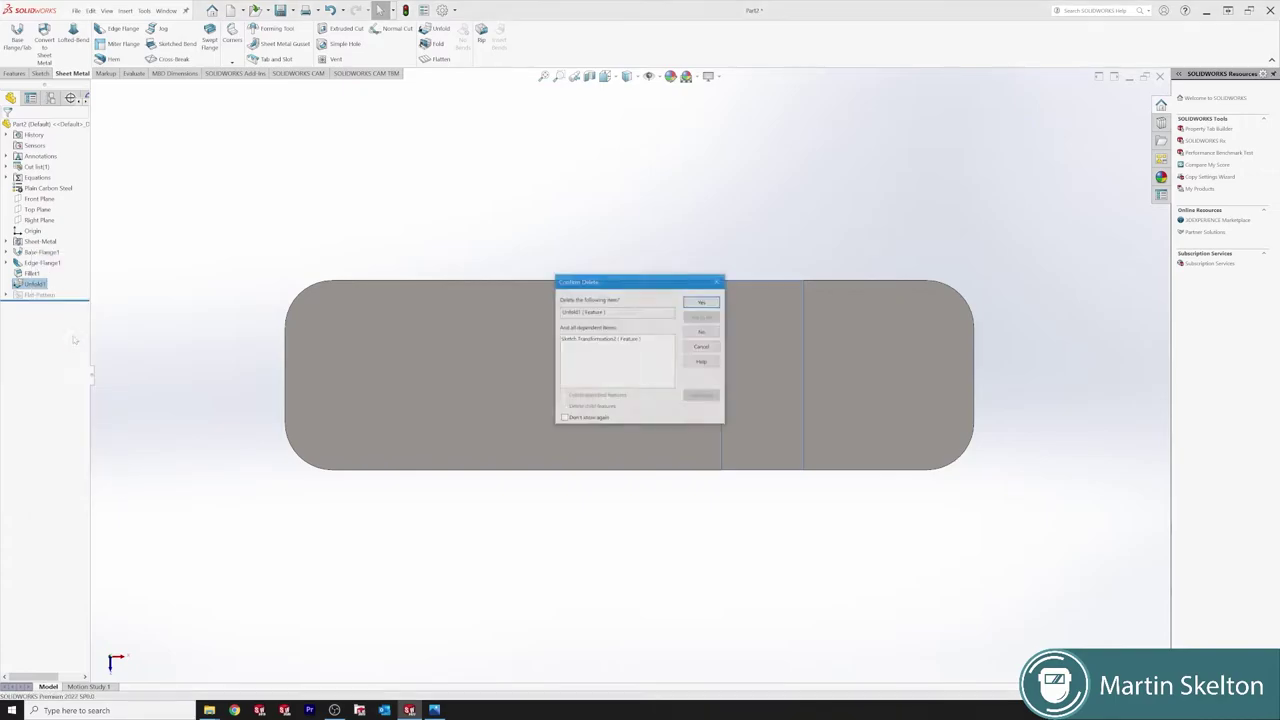
{"action": "left_click", "coordinate": [706, 305]}
Delete the edge flange together with its dependent corner fillet, leaving only the base flange plate
{"action": "middle_click_drag", "start_coordinate": [680, 383], "coordinate": [629, 623]}
{"action": "scroll", "coordinate": [618, 360], "scroll_direction": "down", "scroll_amount": 5}
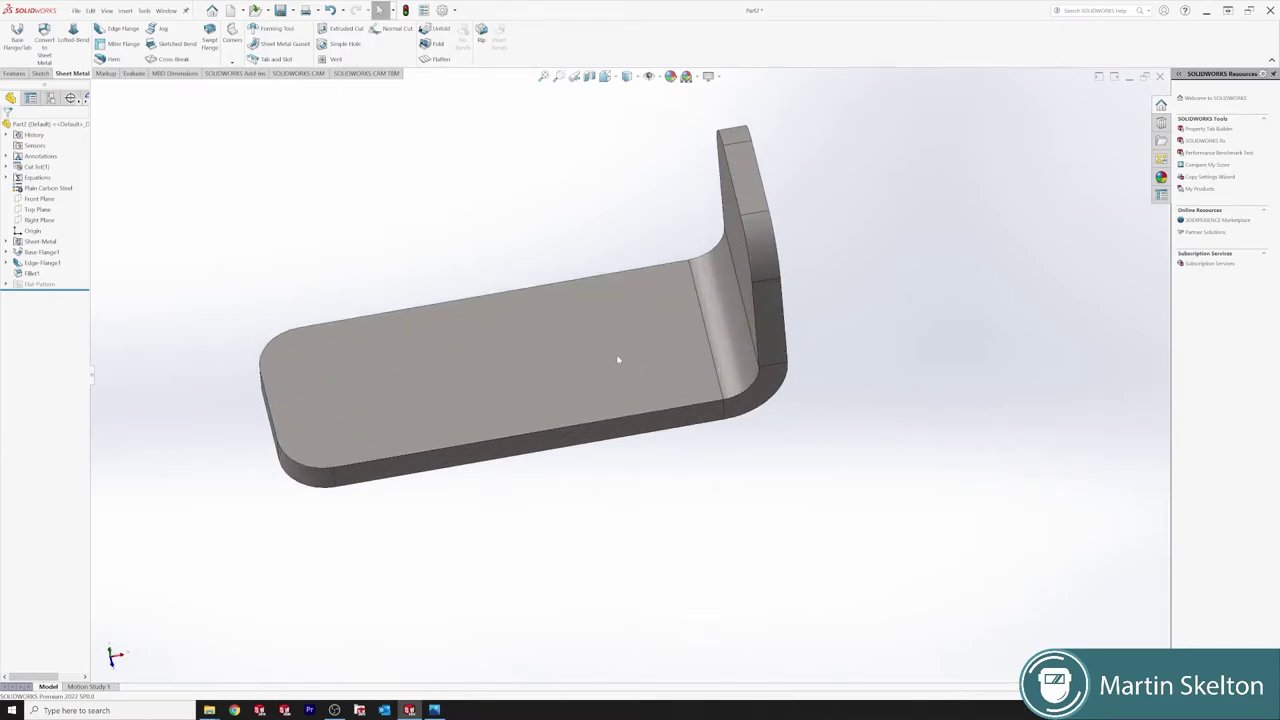
{"action": "middle_click_drag", "start_coordinate": [618, 360], "coordinate": [493, 289]}
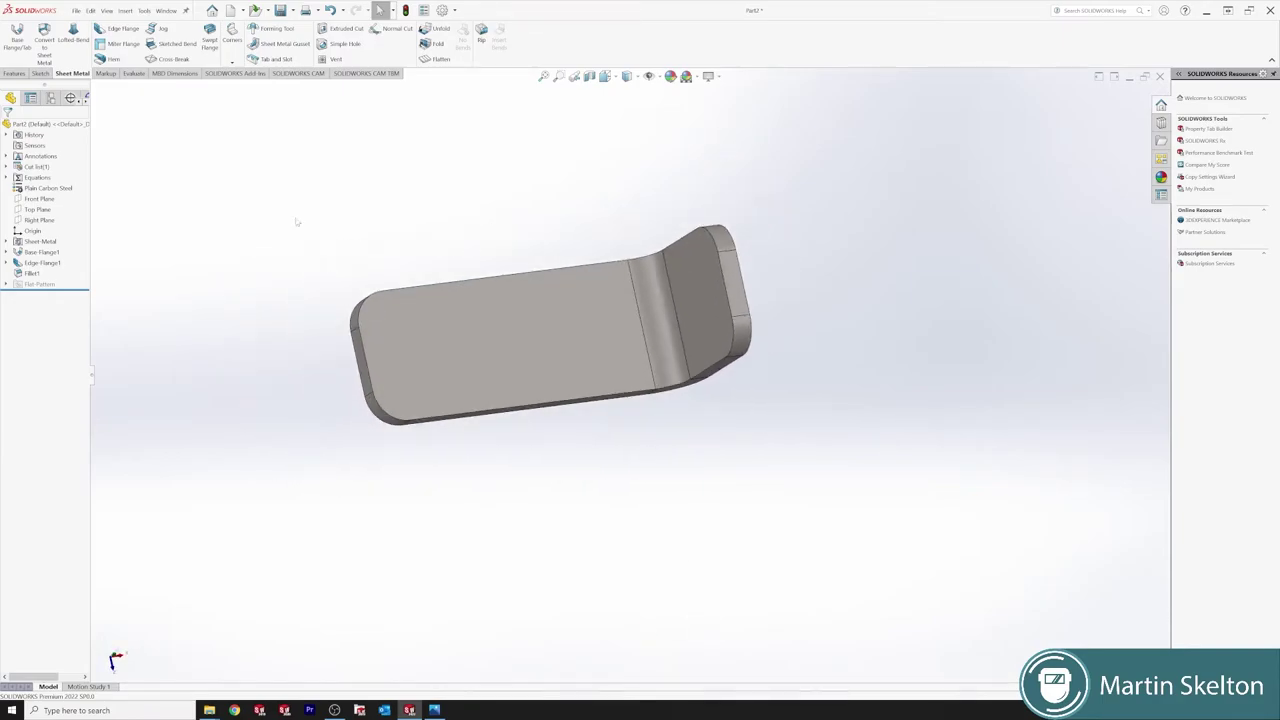
{"action": "left_click", "coordinate": [33, 273]}
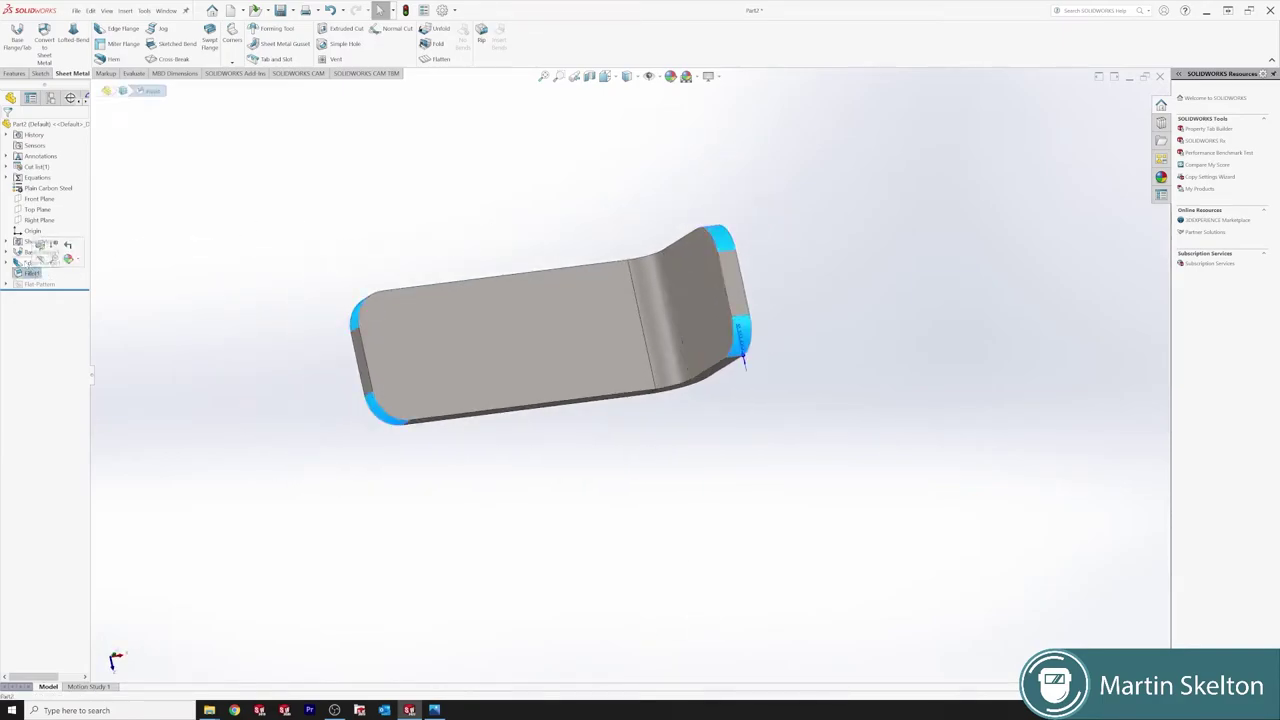
{"action": "left_click", "coordinate": [40, 262], "text": "ctrl"}
{"action": "right_click", "coordinate": [30, 266]}
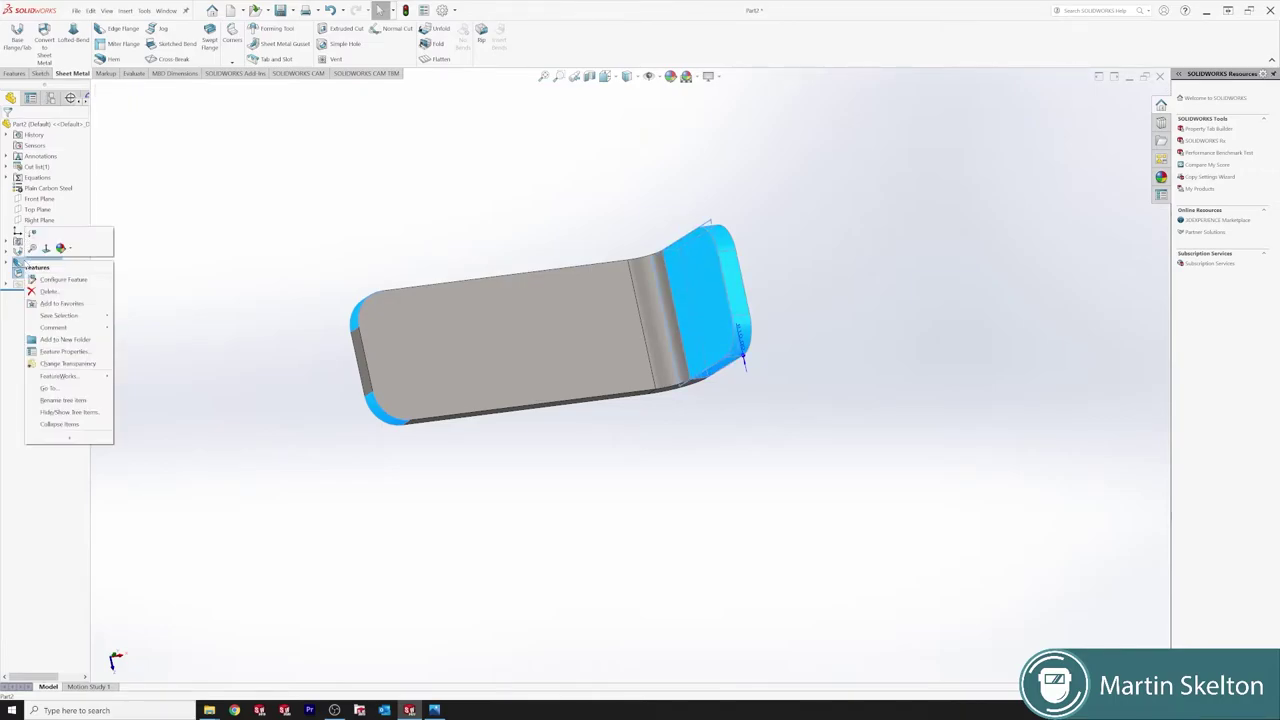
{"action": "left_click", "coordinate": [72, 291]}
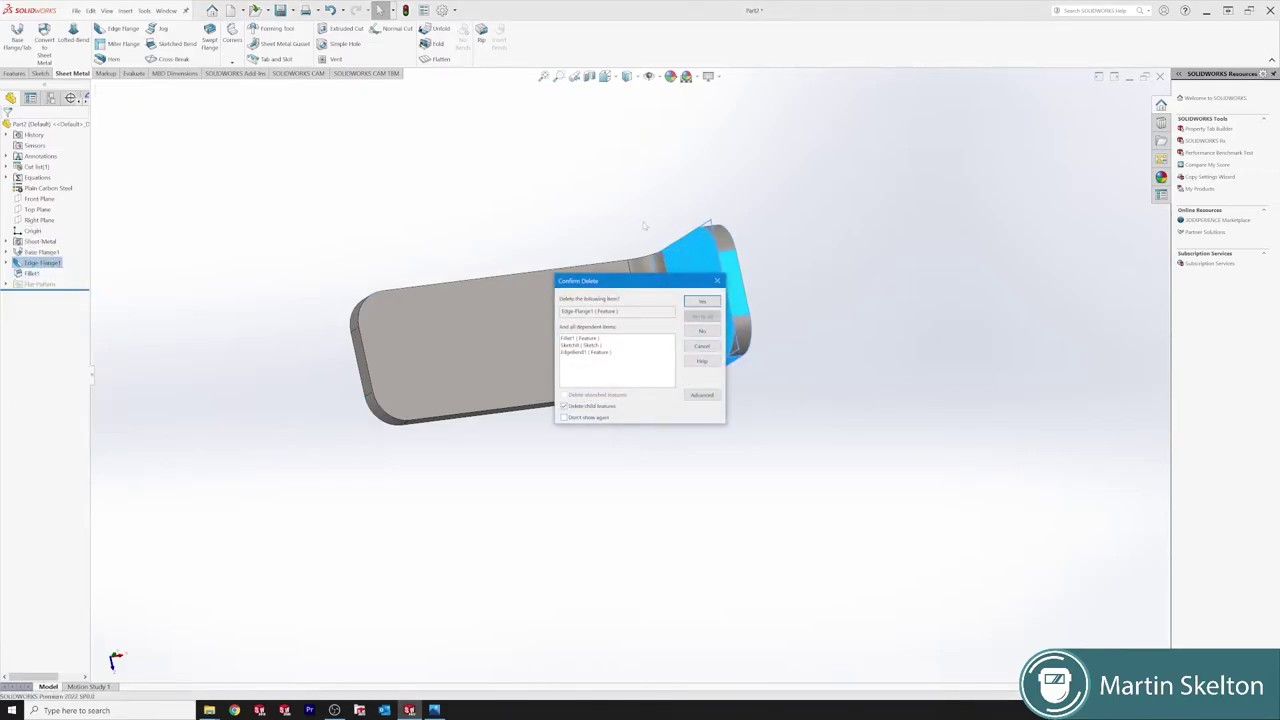
{"action": "left_click", "coordinate": [702, 301]}
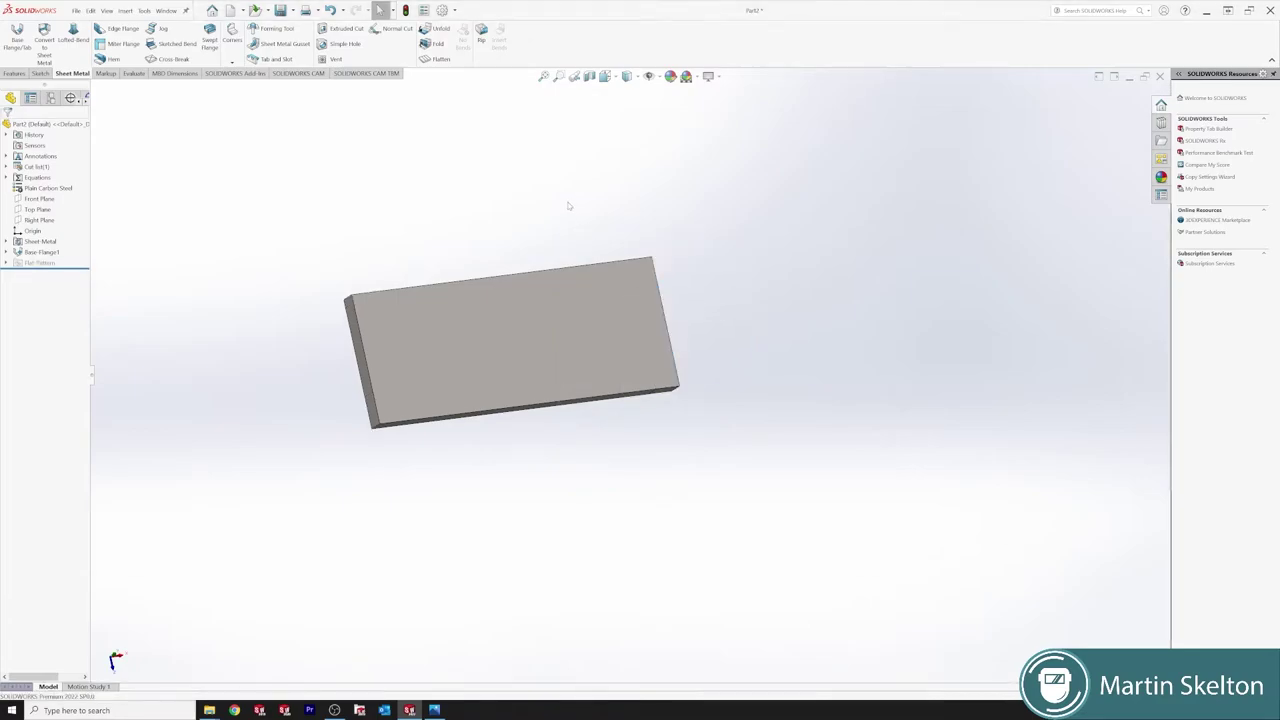
Edit the base flange sketch, set the rectangle's length to 175 mm, and exit the sketch
{"action": "left_click", "coordinate": [545, 303]}
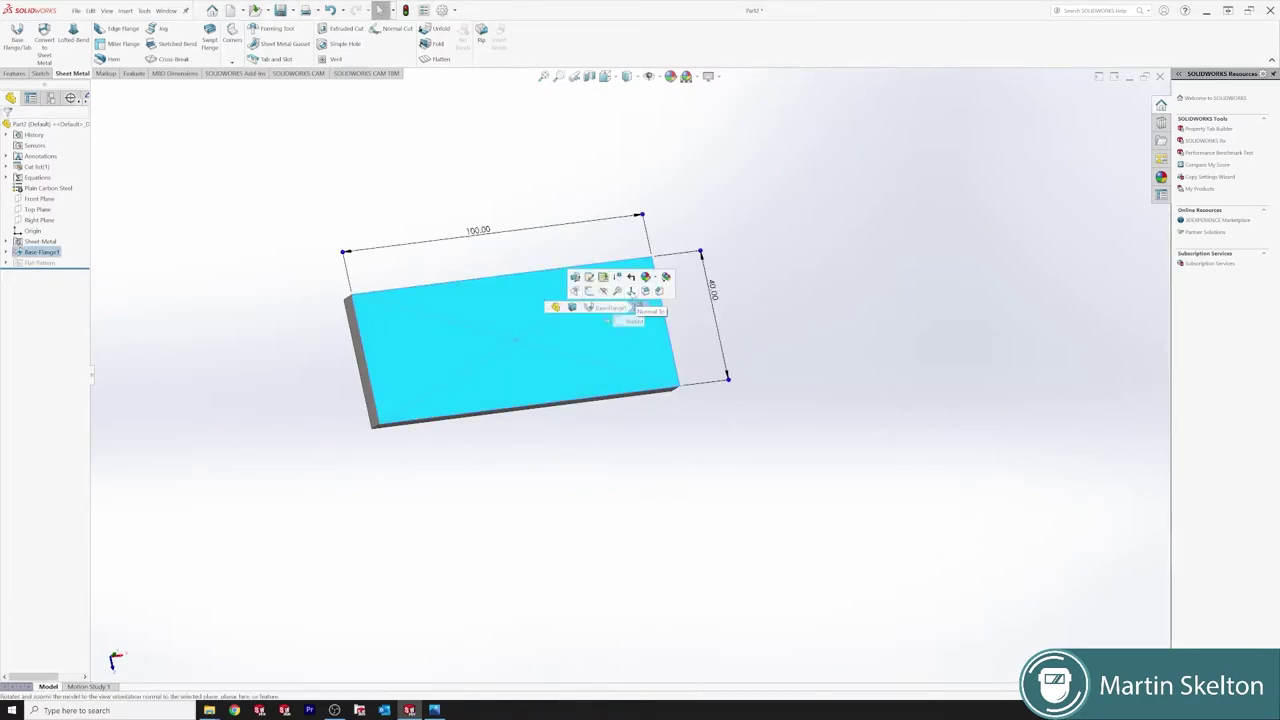
{"action": "left_click", "coordinate": [632, 296]}
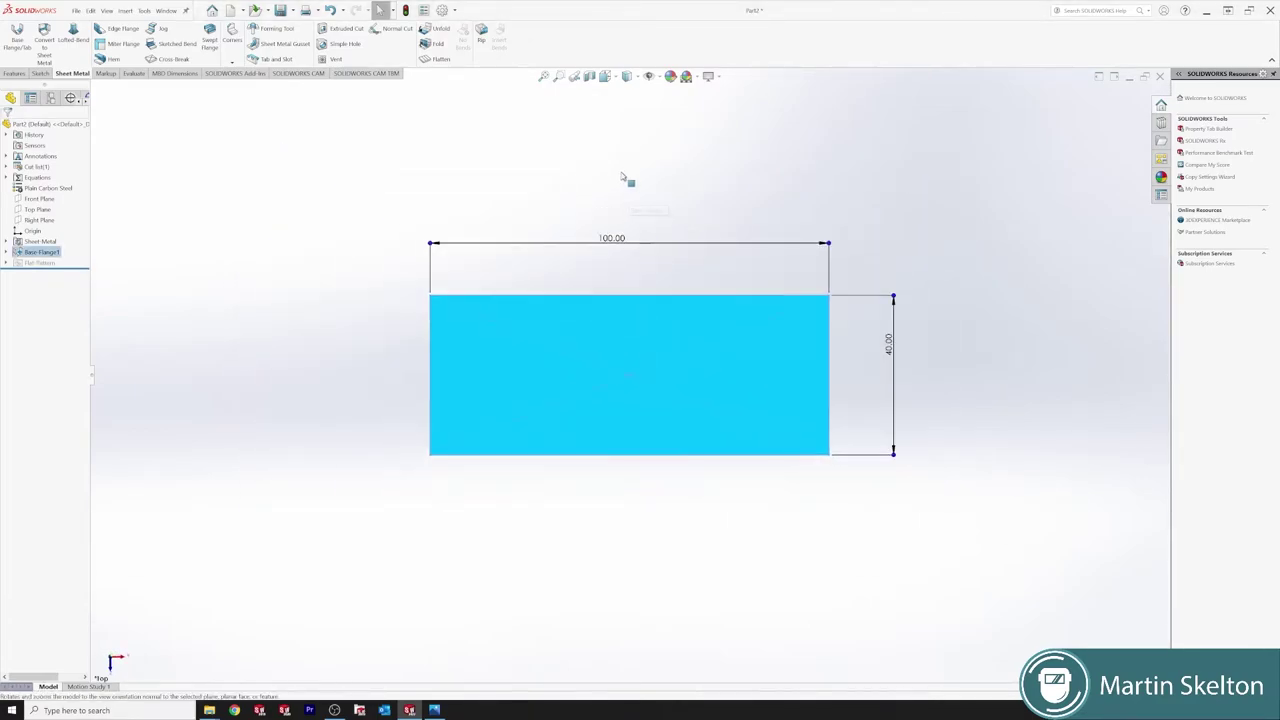
{"action": "left_click", "coordinate": [620, 175]}
{"action": "left_click", "coordinate": [42, 252]}
{"action": "left_click", "coordinate": [72, 226]}
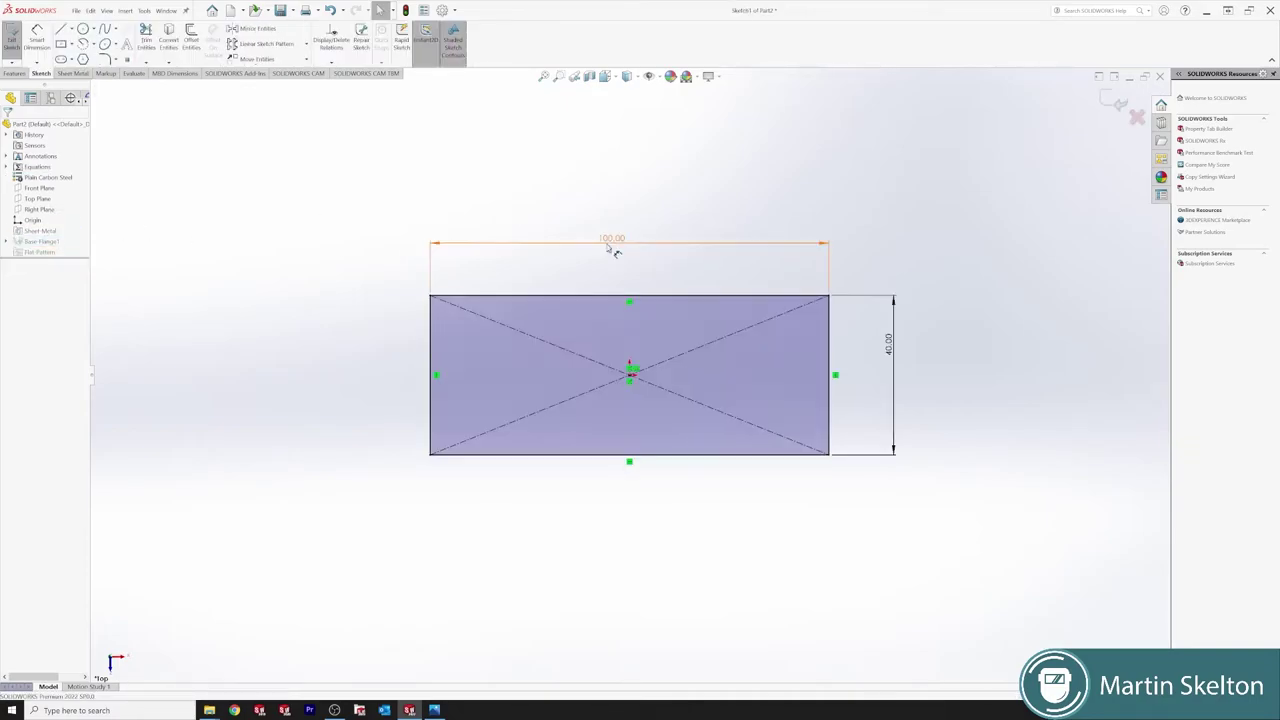
{"action": "double_click", "coordinate": [613, 249]}
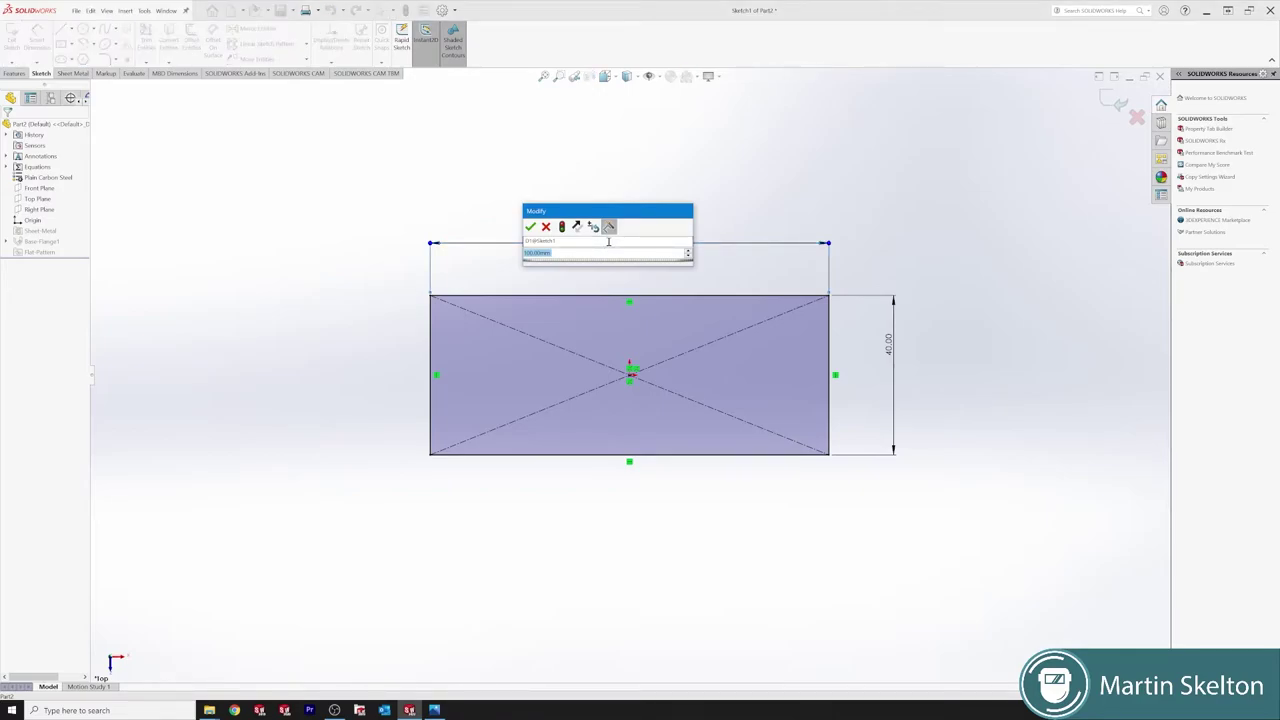
{"action": "type", "text": "175"}
{"action": "key", "text": "Return"}
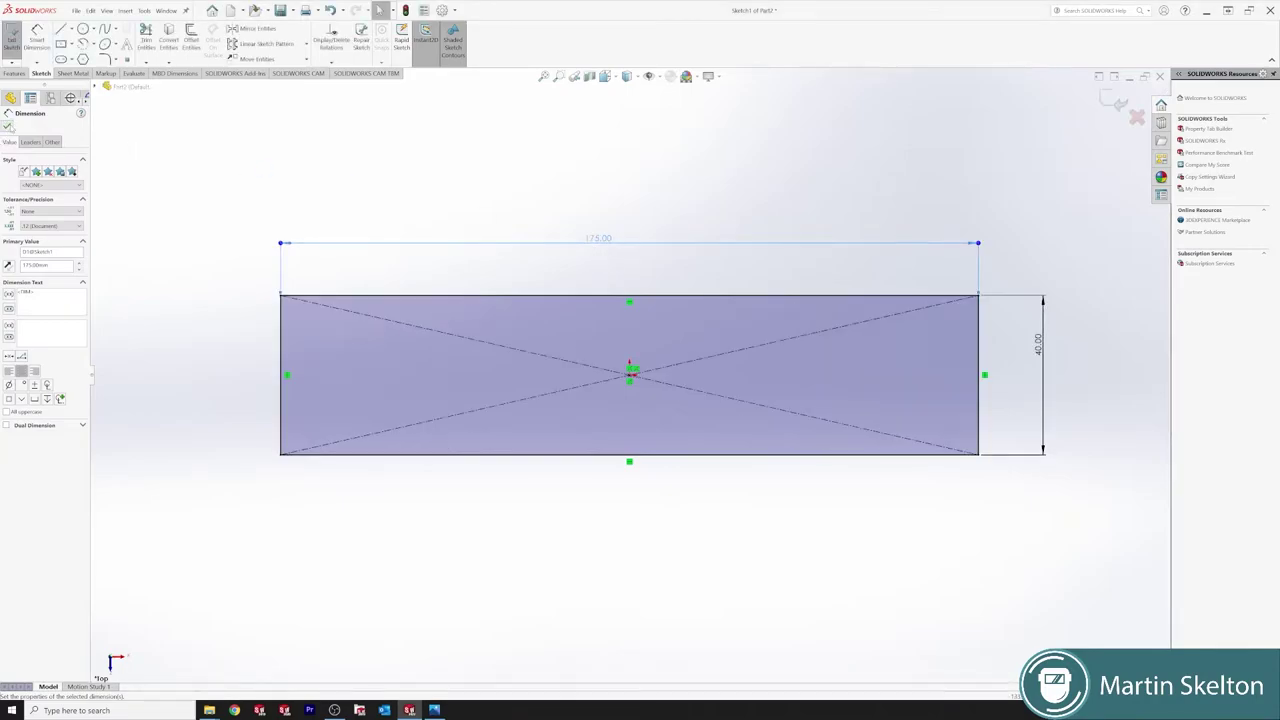
{"action": "left_click", "coordinate": [924, 206]}
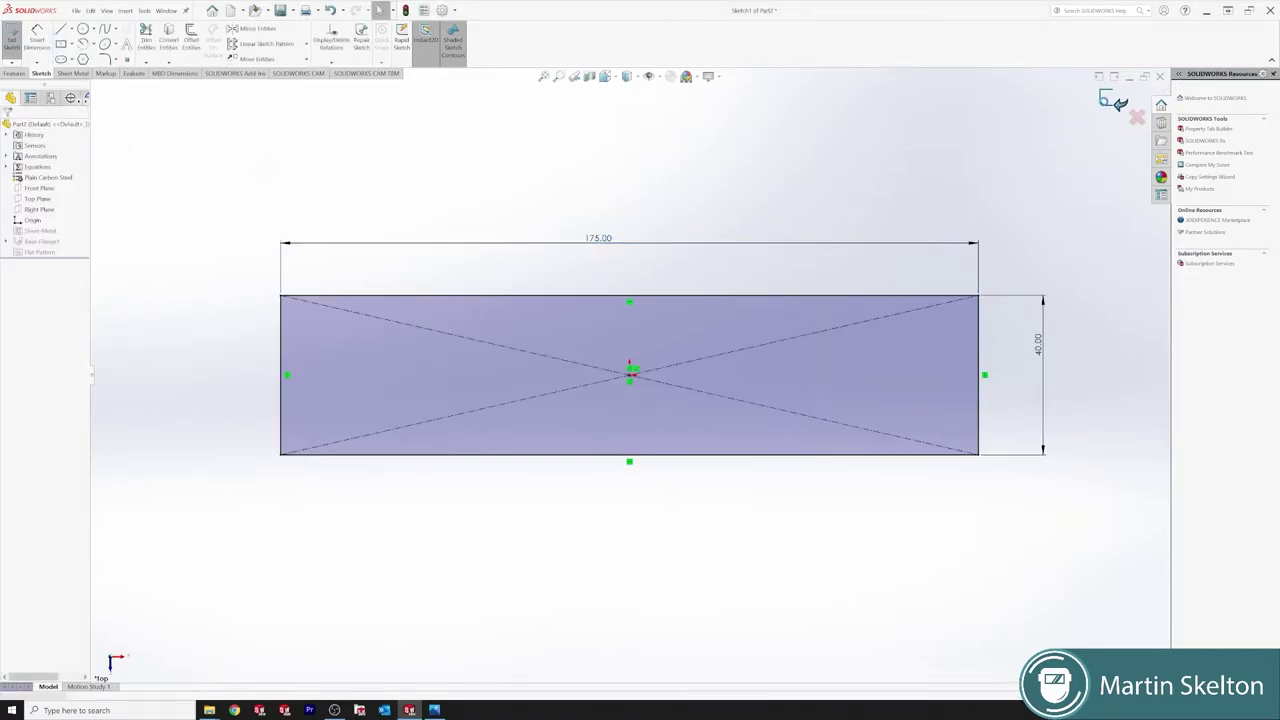
{"action": "left_click", "coordinate": [1116, 100]}
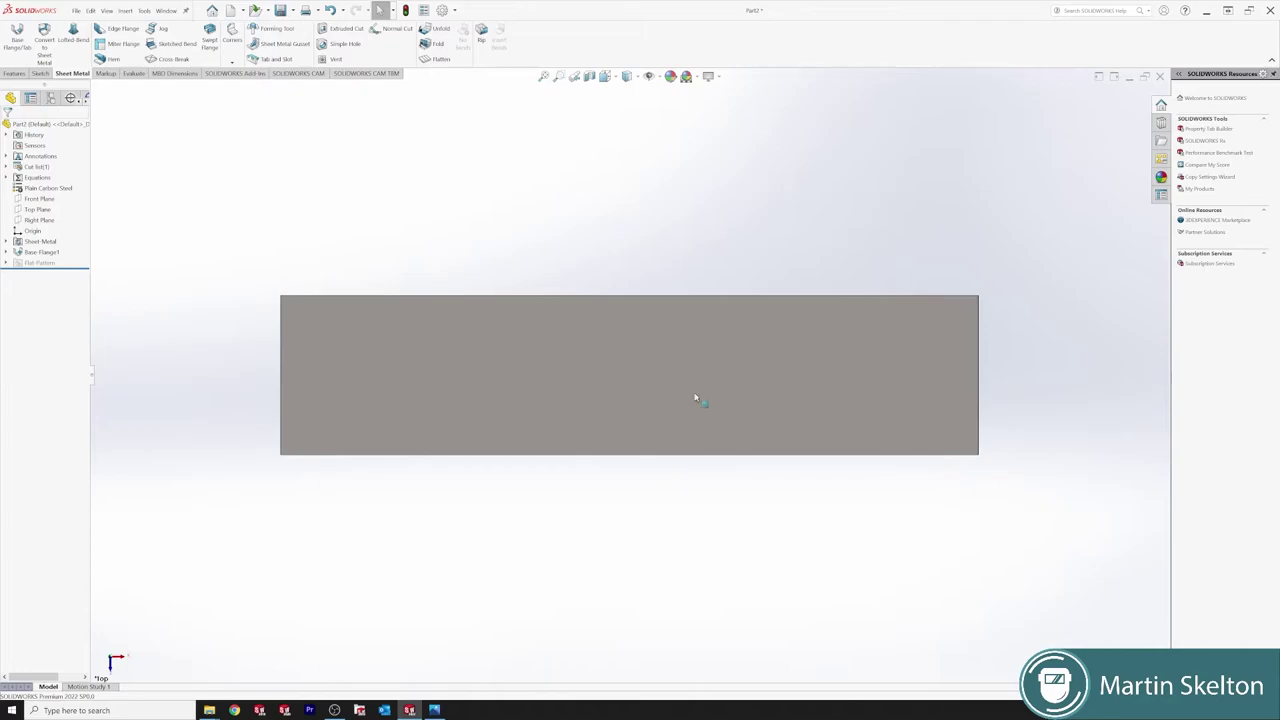
On the plate's large face, sketch an about 16 mm horizontal centerline from the left edge and an about 9 mm vertical one to the upper edge
{"action": "middle_click_drag", "start_coordinate": [695, 398], "coordinate": [679, 224]}
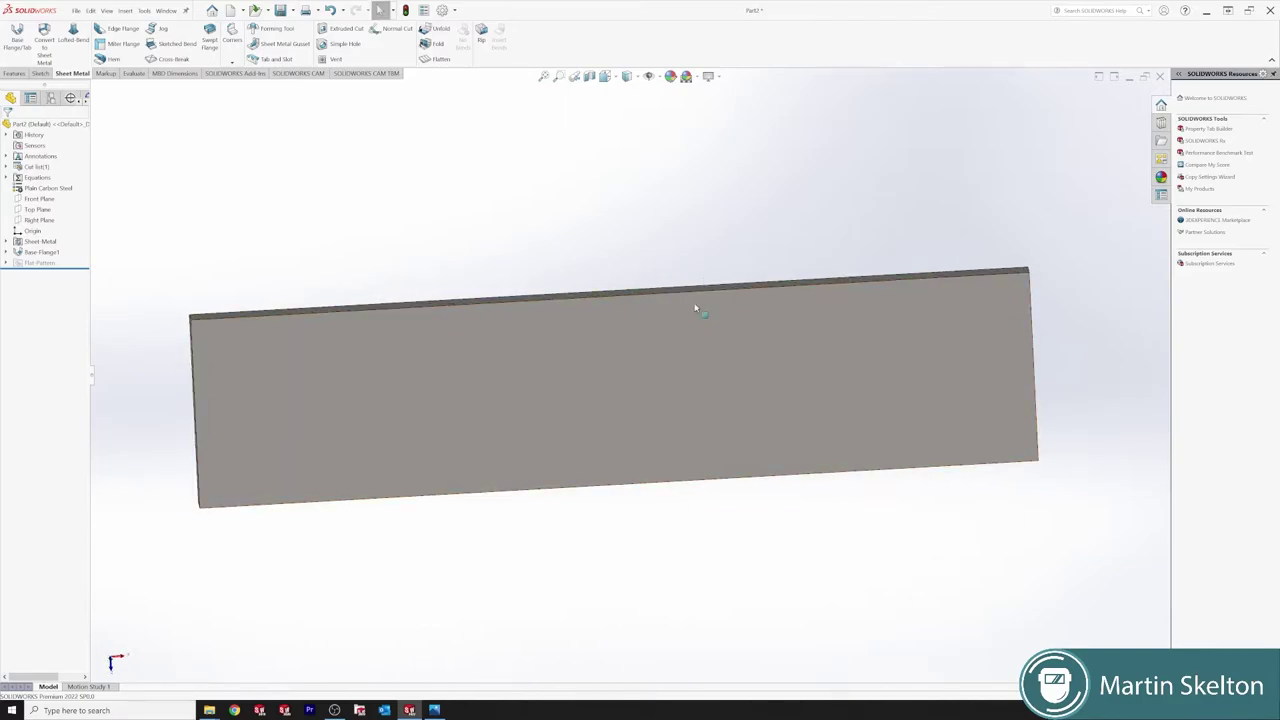
{"action": "left_click", "coordinate": [697, 312]}
{"action": "left_click", "coordinate": [771, 337]}
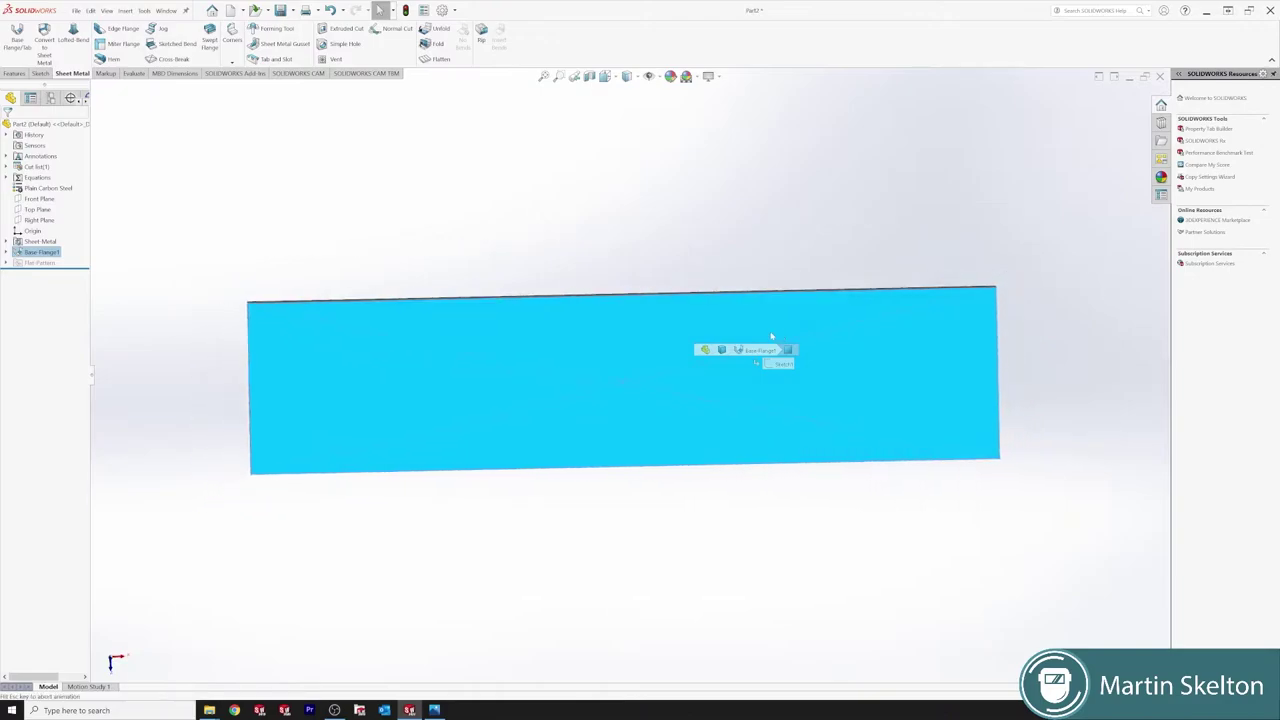
{"action": "left_click", "coordinate": [566, 218]}
{"action": "left_click", "coordinate": [569, 350]}
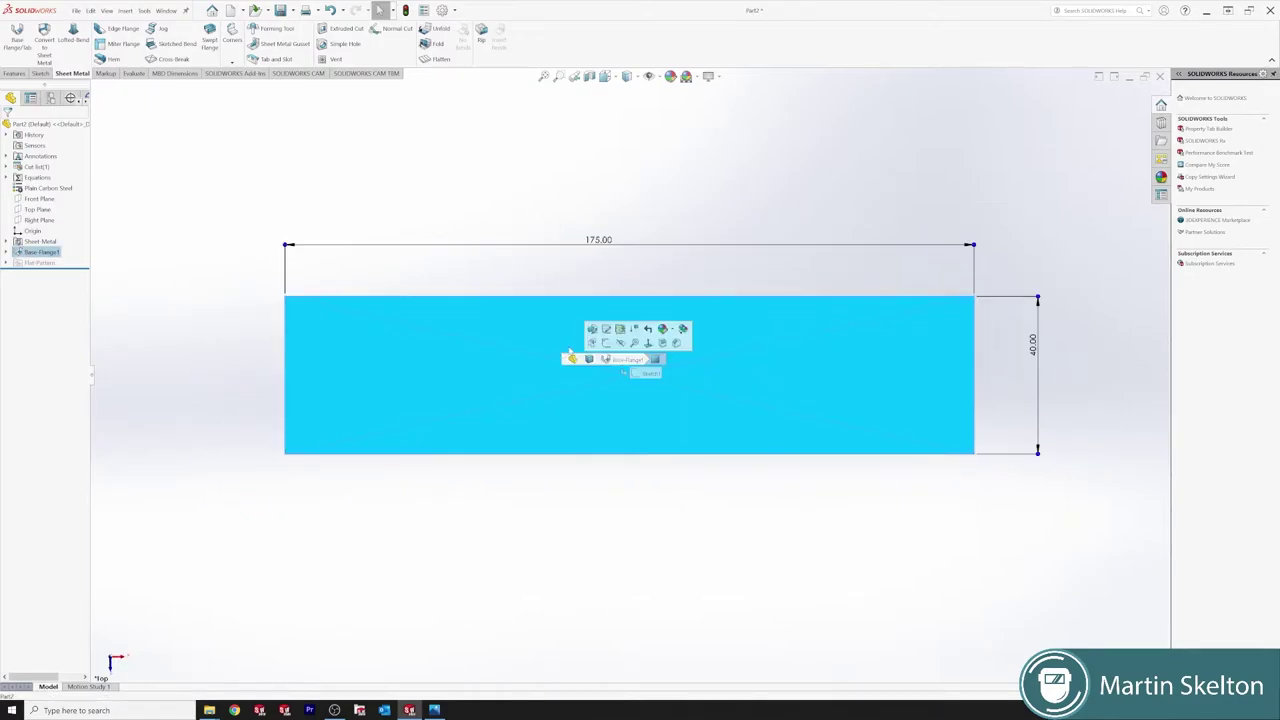
{"action": "left_click", "coordinate": [606, 343]}
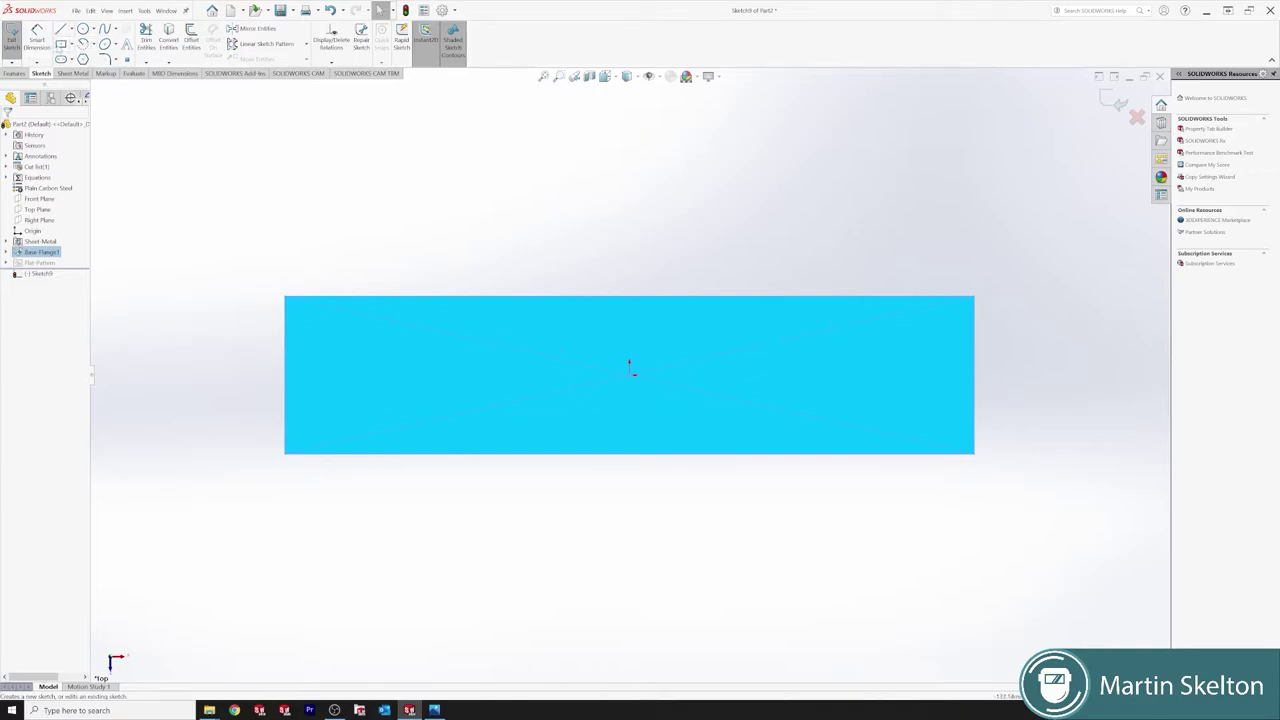
{"action": "left_click", "coordinate": [71, 29]}
{"action": "left_click", "coordinate": [72, 56]}
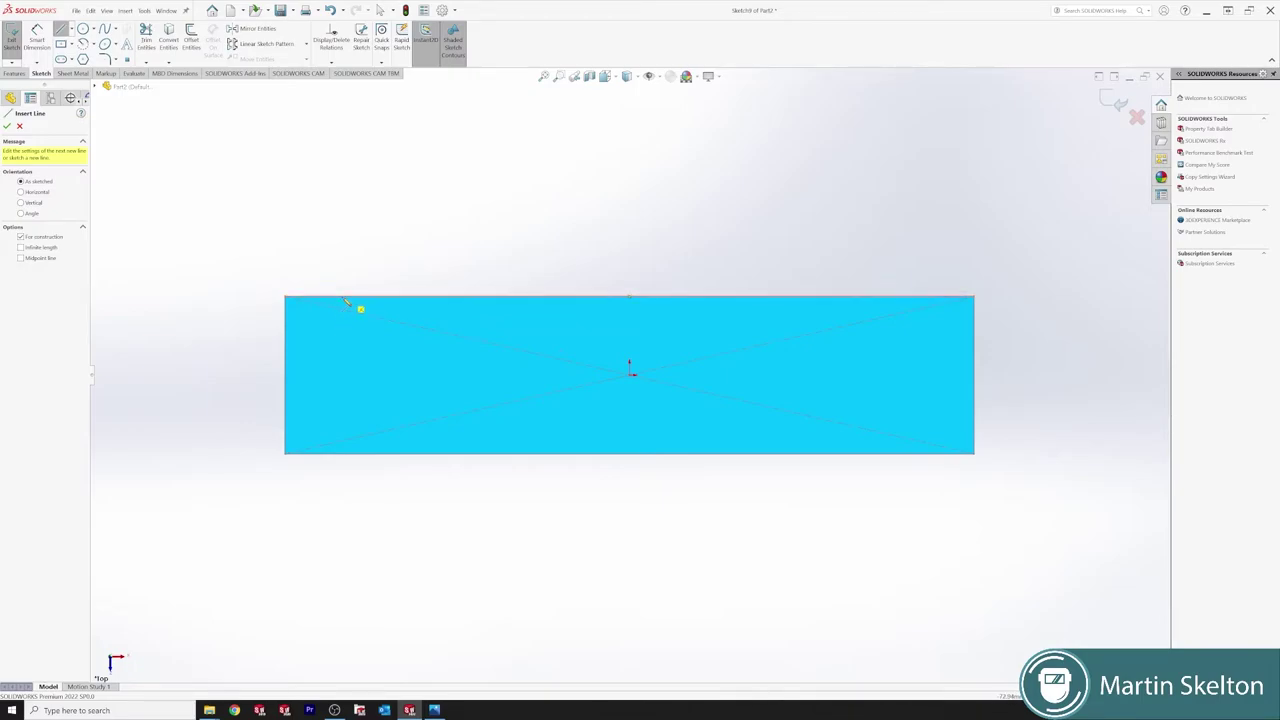
{"action": "left_click", "coordinate": [289, 336]}
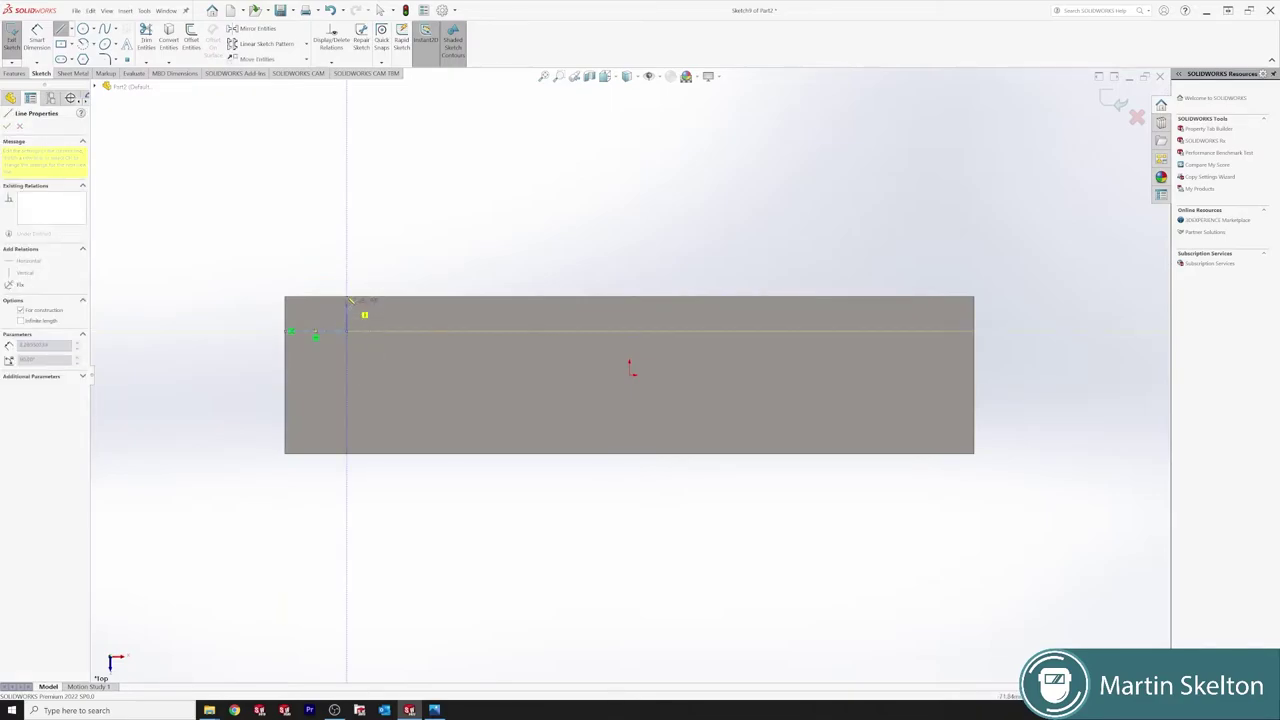
{"action": "left_click", "coordinate": [348, 297]}
{"action": "right_click", "coordinate": [378, 238]}
{"action": "left_click", "coordinate": [386, 250]}
Dimension the horizontal and vertical centerlines to 20 mm each, and place the horizontal dimension below the plate
{"action": "key", "text": "d"}
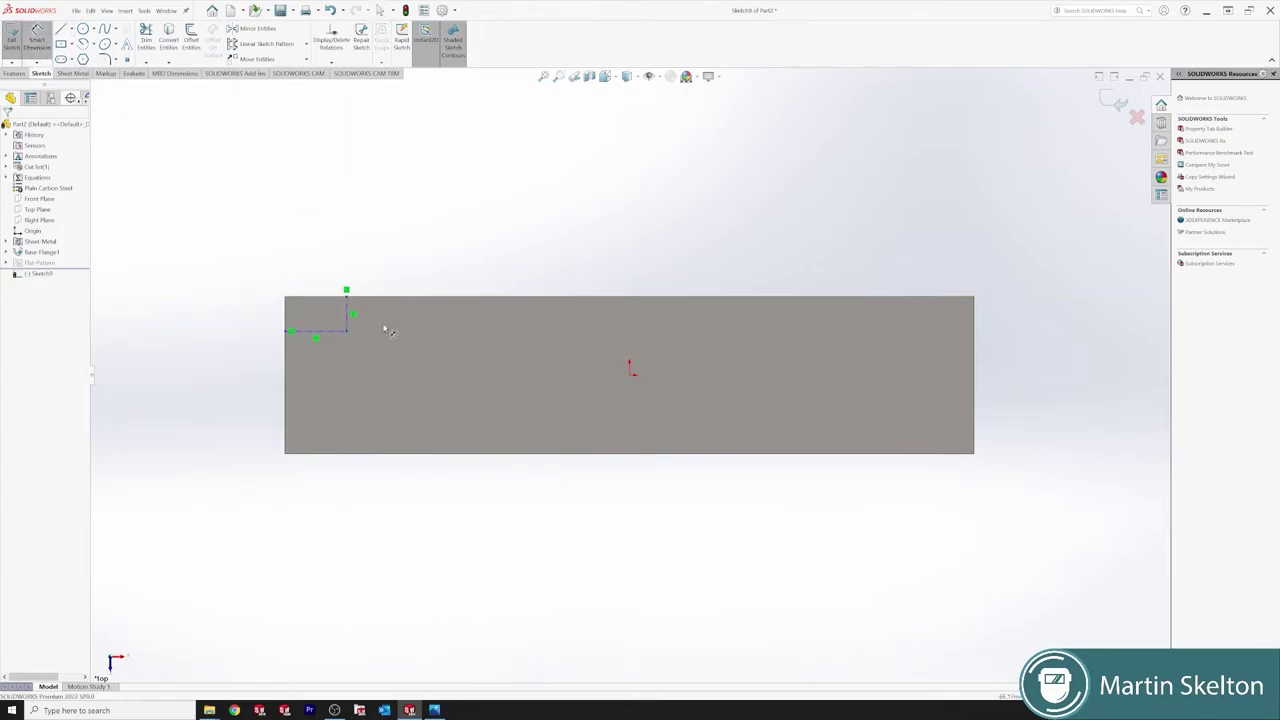
{"action": "left_click", "coordinate": [326, 332]}
{"action": "left_click", "coordinate": [318, 258]}
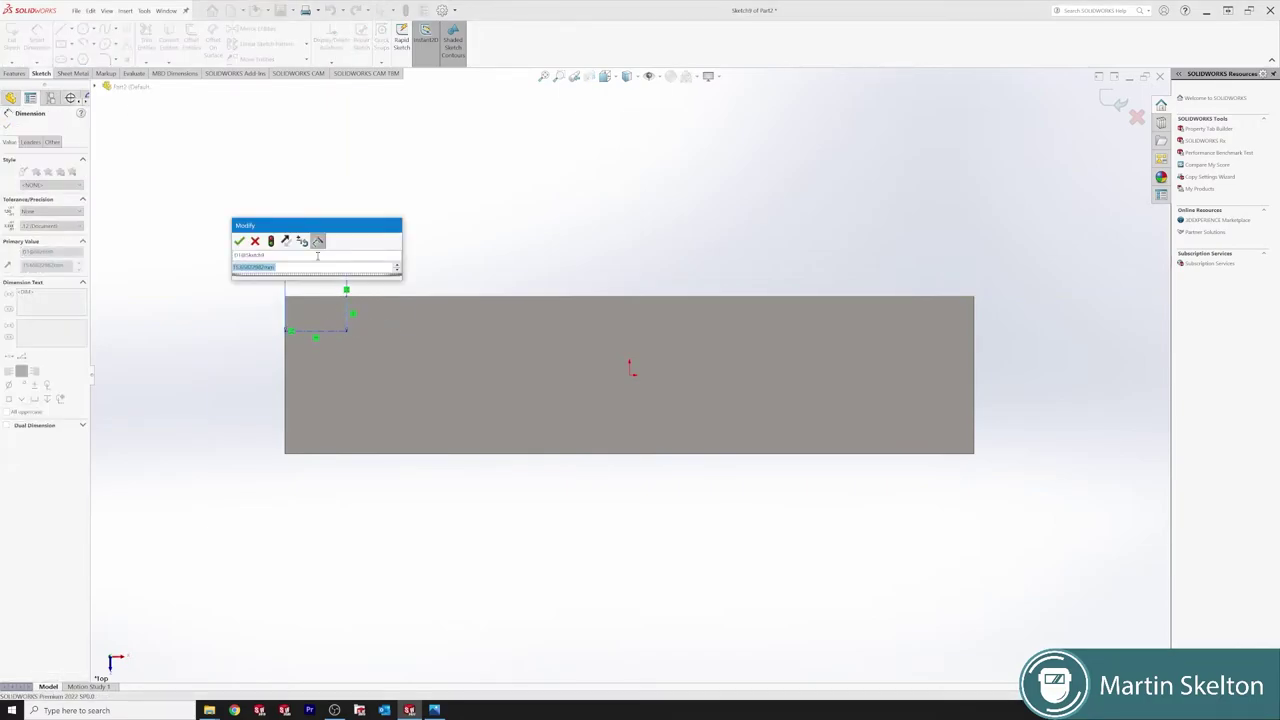
{"action": "type", "text": "20"}
{"action": "key", "text": "Return"}
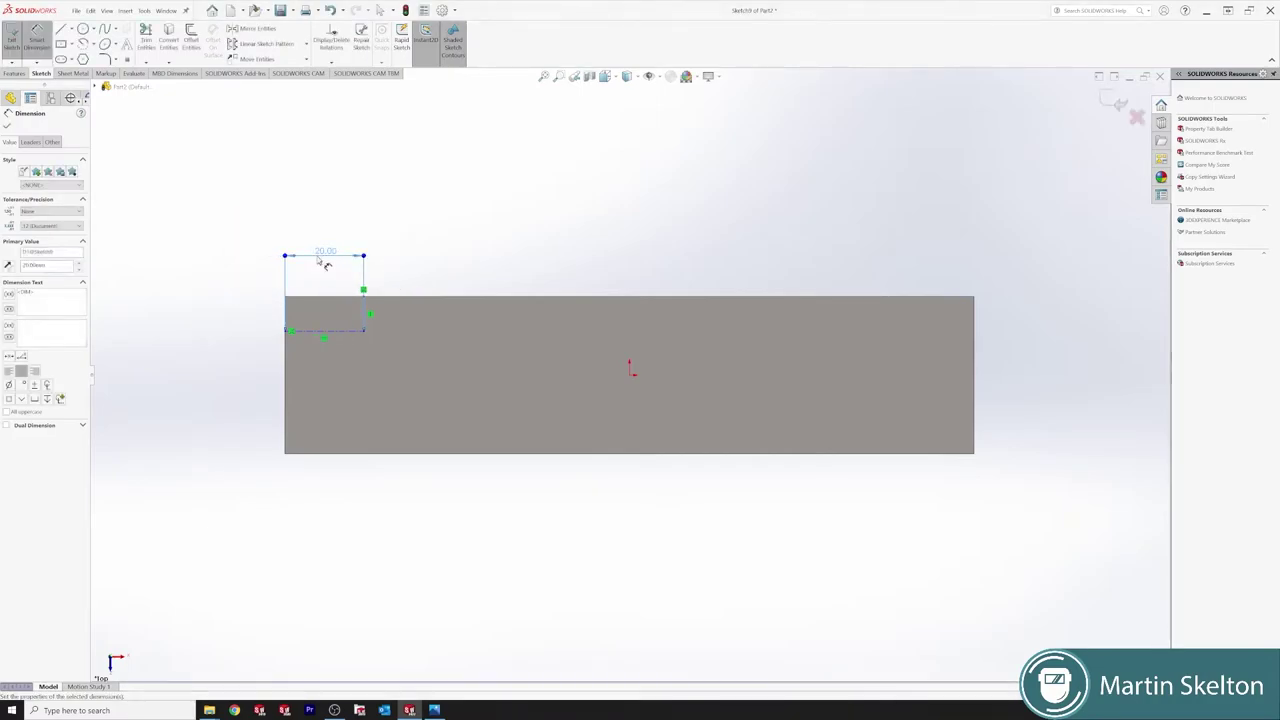
{"action": "left_click", "coordinate": [365, 312]}
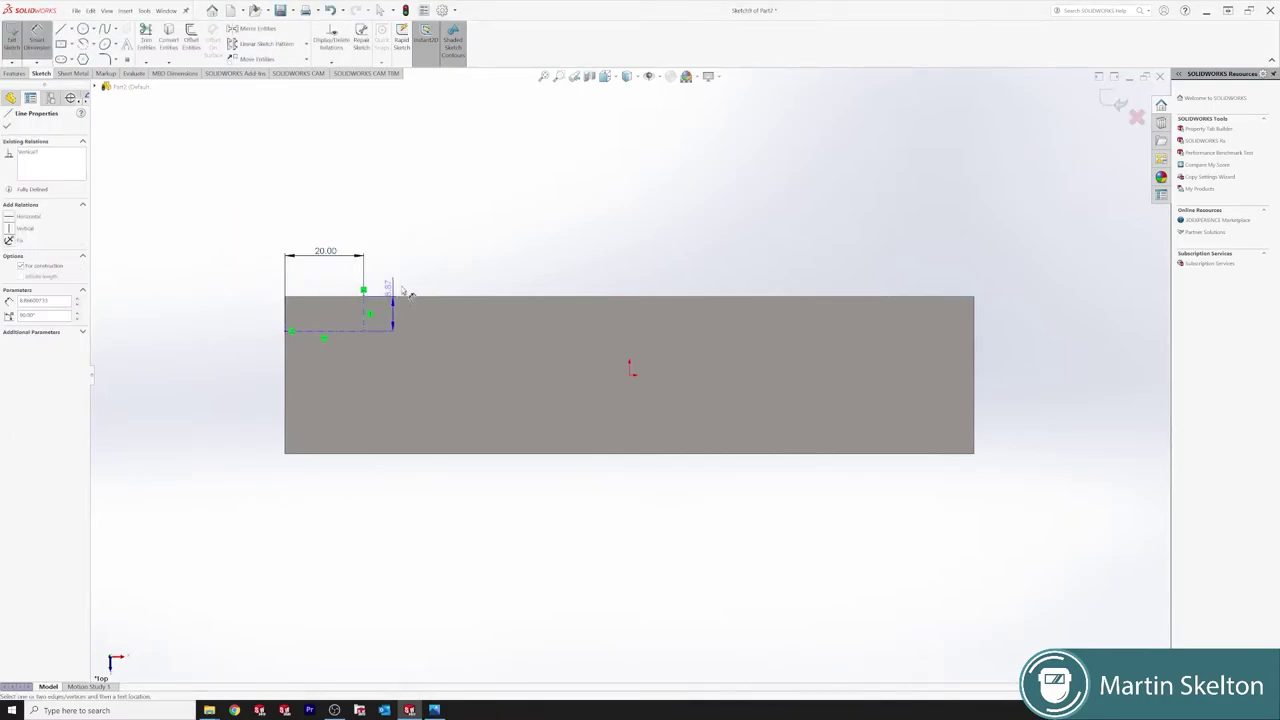
{"action": "left_click", "coordinate": [421, 274]}
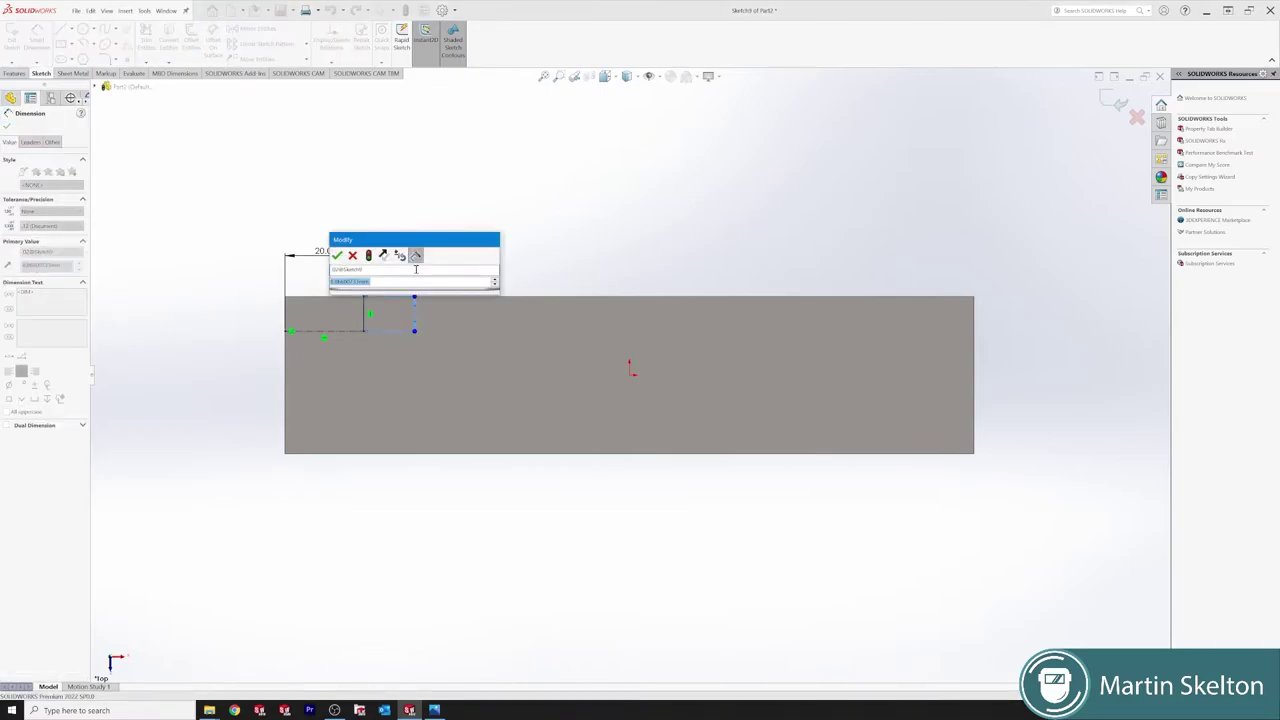
{"action": "type", "text": "20"}
{"action": "key", "text": "Return"}
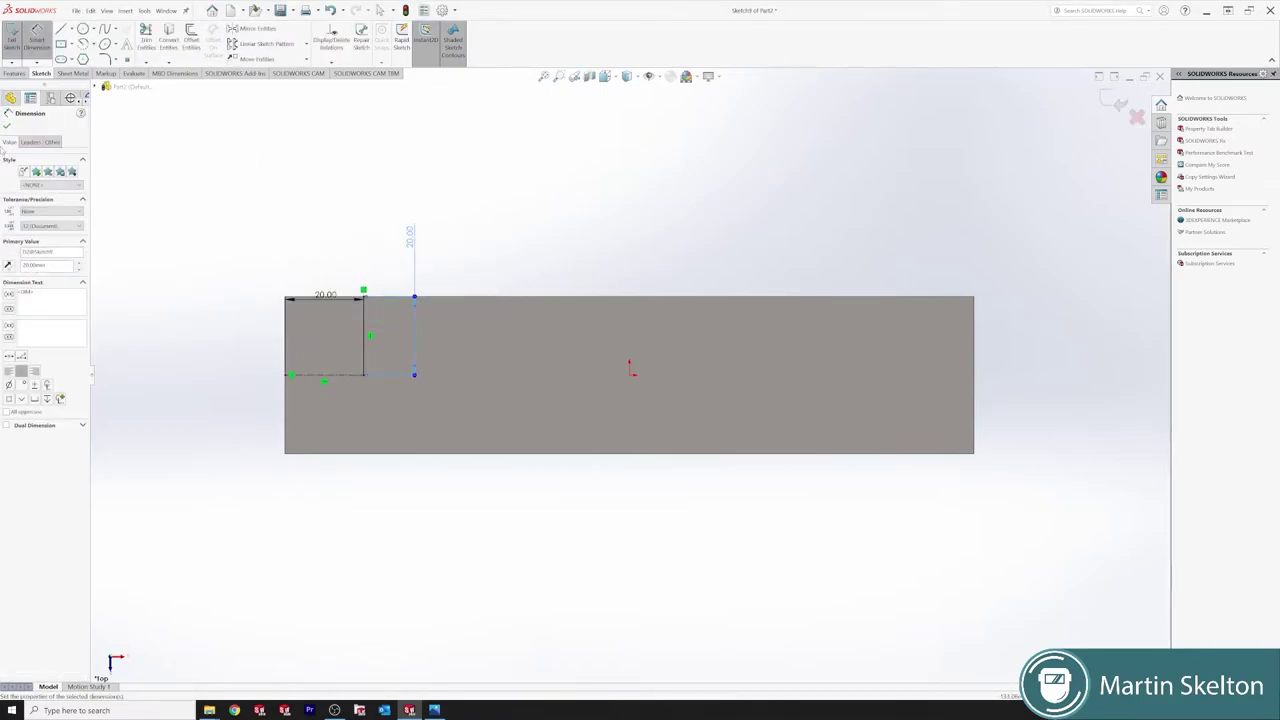
{"action": "key", "text": "Escape"}
{"action": "key", "text": "Escape"}
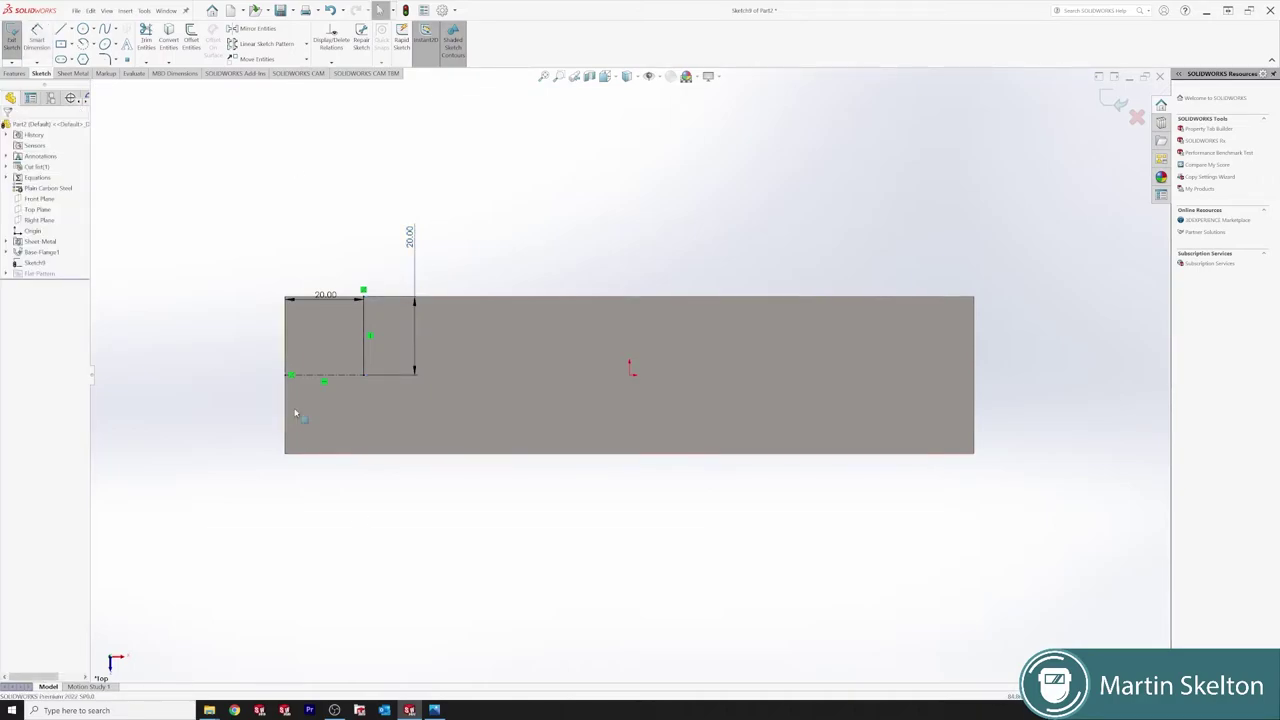
{"action": "left_click_drag", "start_coordinate": [329, 296], "coordinate": [334, 482]}
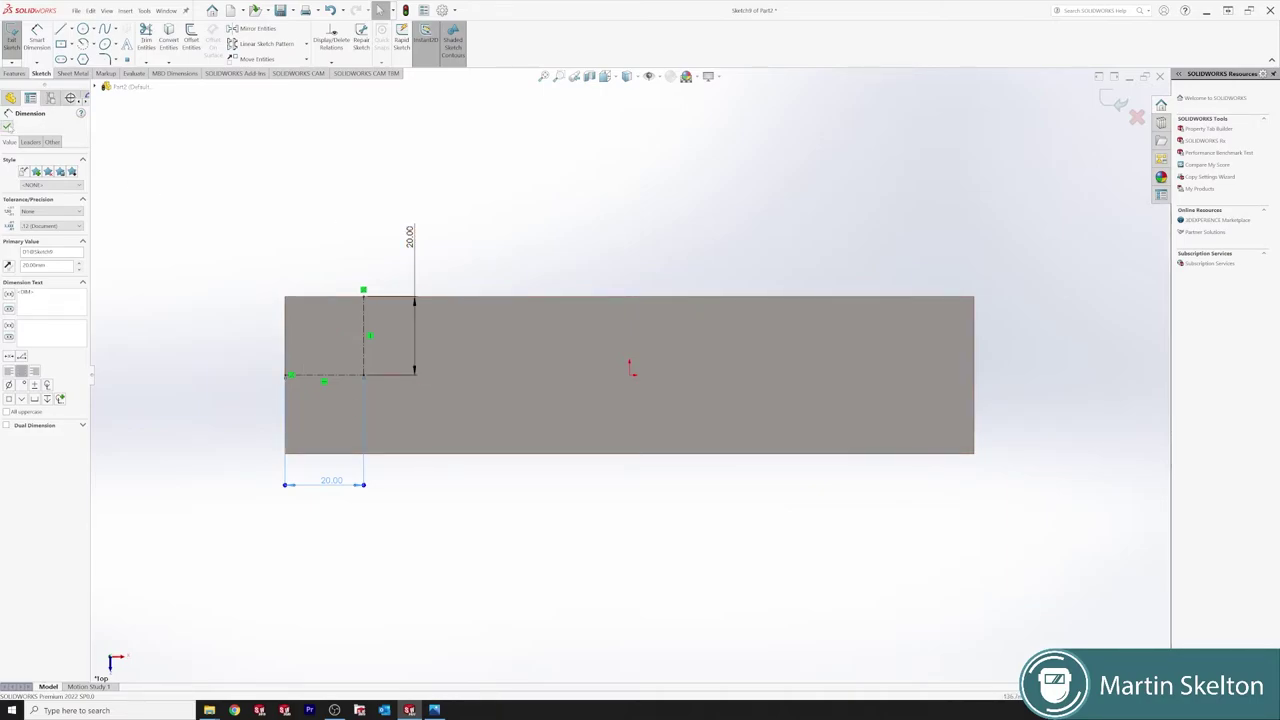
{"action": "left_click", "coordinate": [8, 126]}
Sketch a vertical centerline about 10 mm long, running down from the plate's upper edge near its right end
{"action": "left_click", "coordinate": [71, 28]}
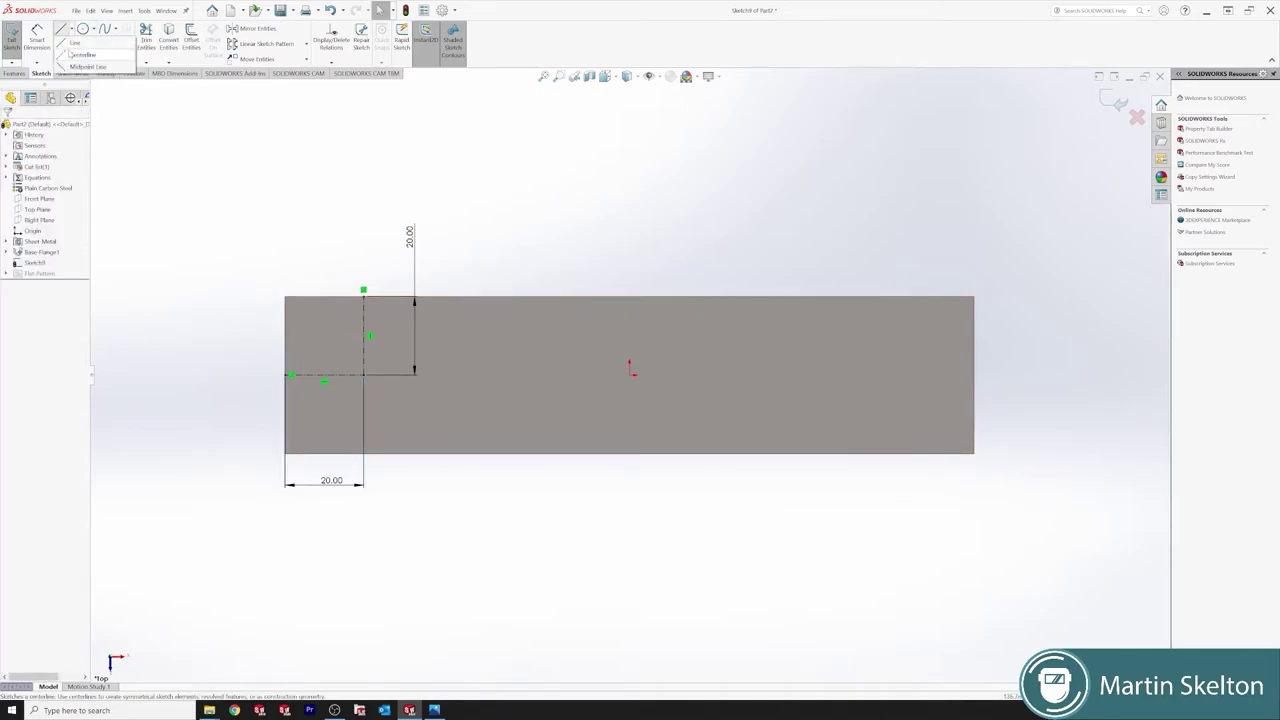
{"action": "left_click", "coordinate": [78, 54]}
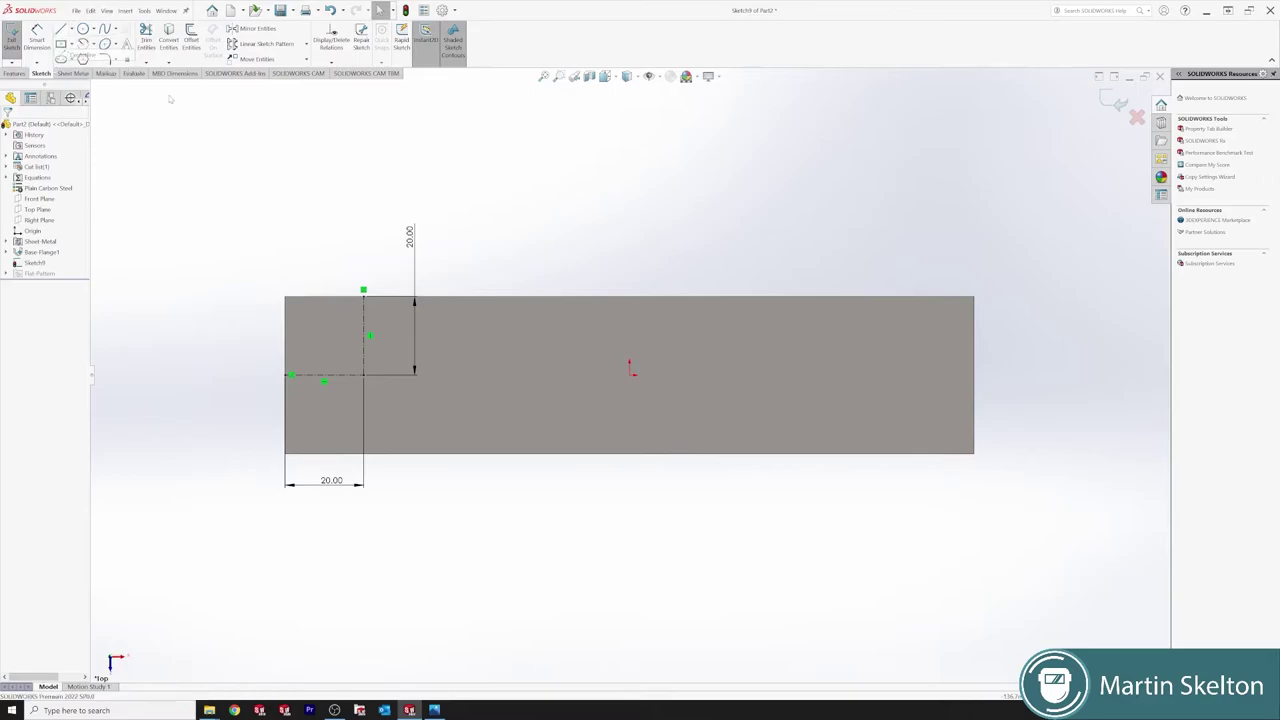
{"action": "left_click", "coordinate": [883, 299]}
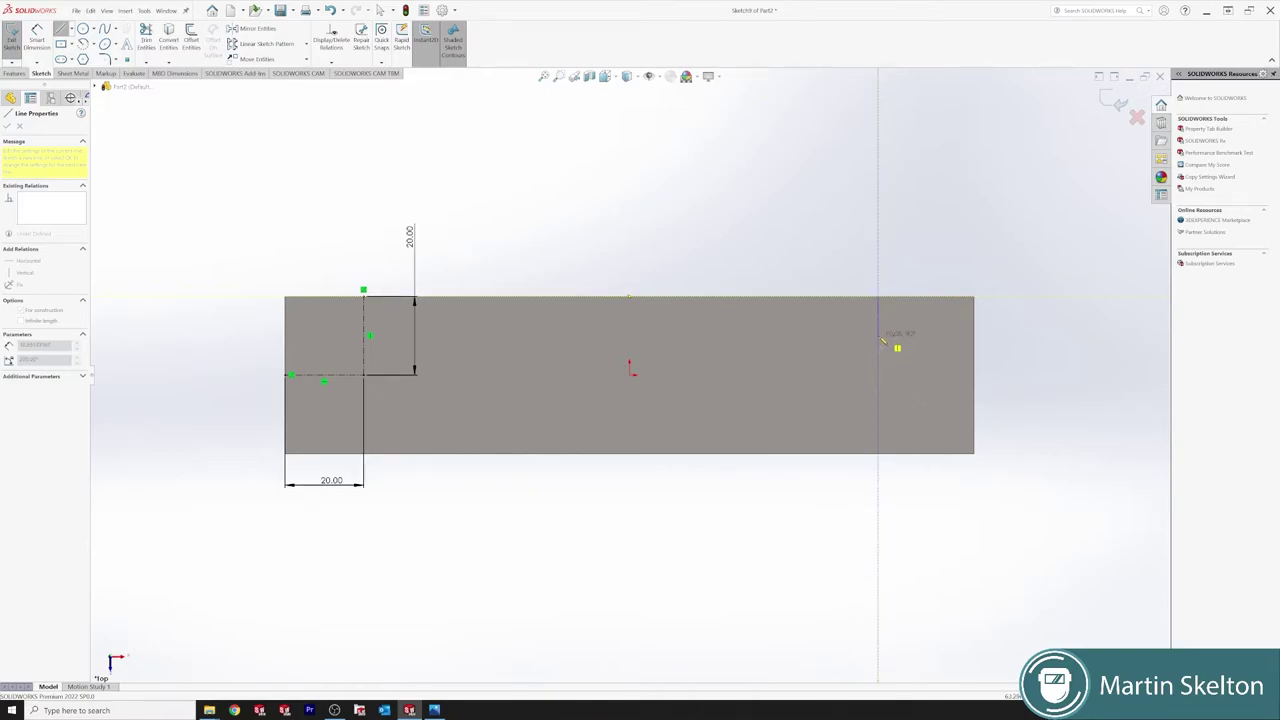
{"action": "right_click", "coordinate": [883, 336]}
{"action": "left_click", "coordinate": [900, 212]}
Dimension the upper right centerline to 10 mm long and 20 mm from the plate's right edge
{"action": "left_click", "coordinate": [37, 40]}
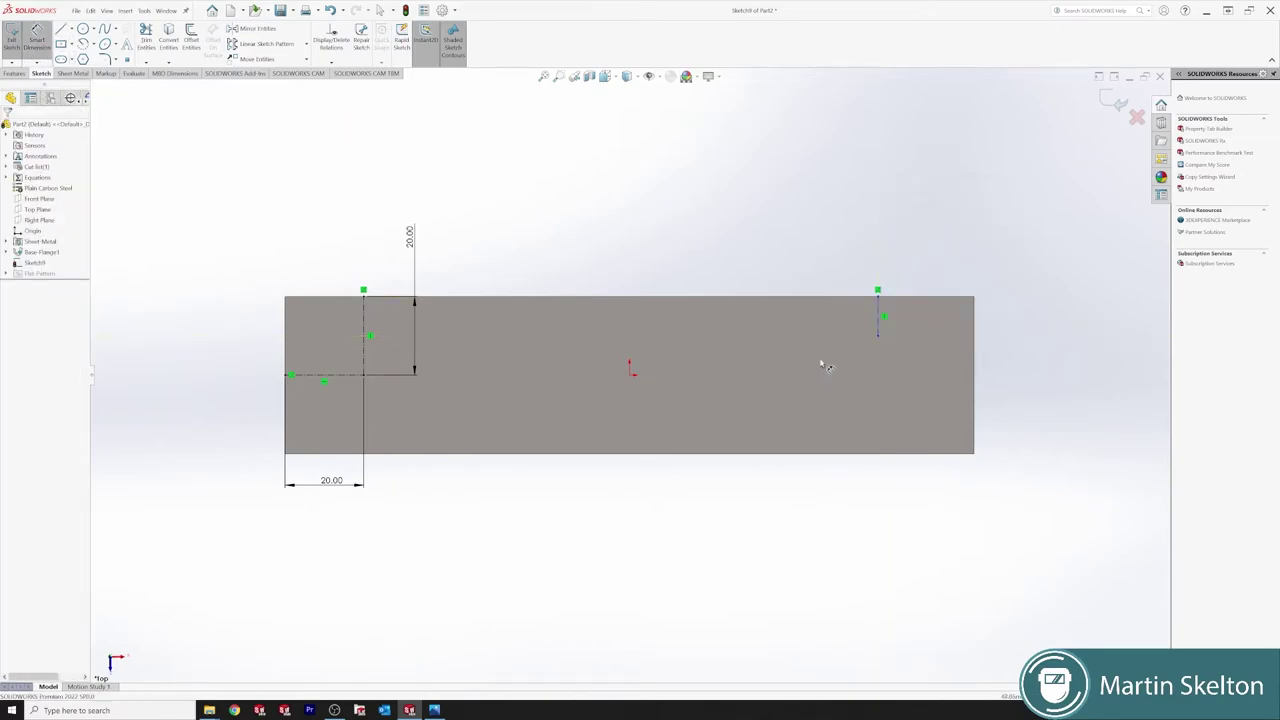
{"action": "left_click", "coordinate": [884, 318]}
{"action": "left_click", "coordinate": [916, 254]}
{"action": "key", "text": "Return"}
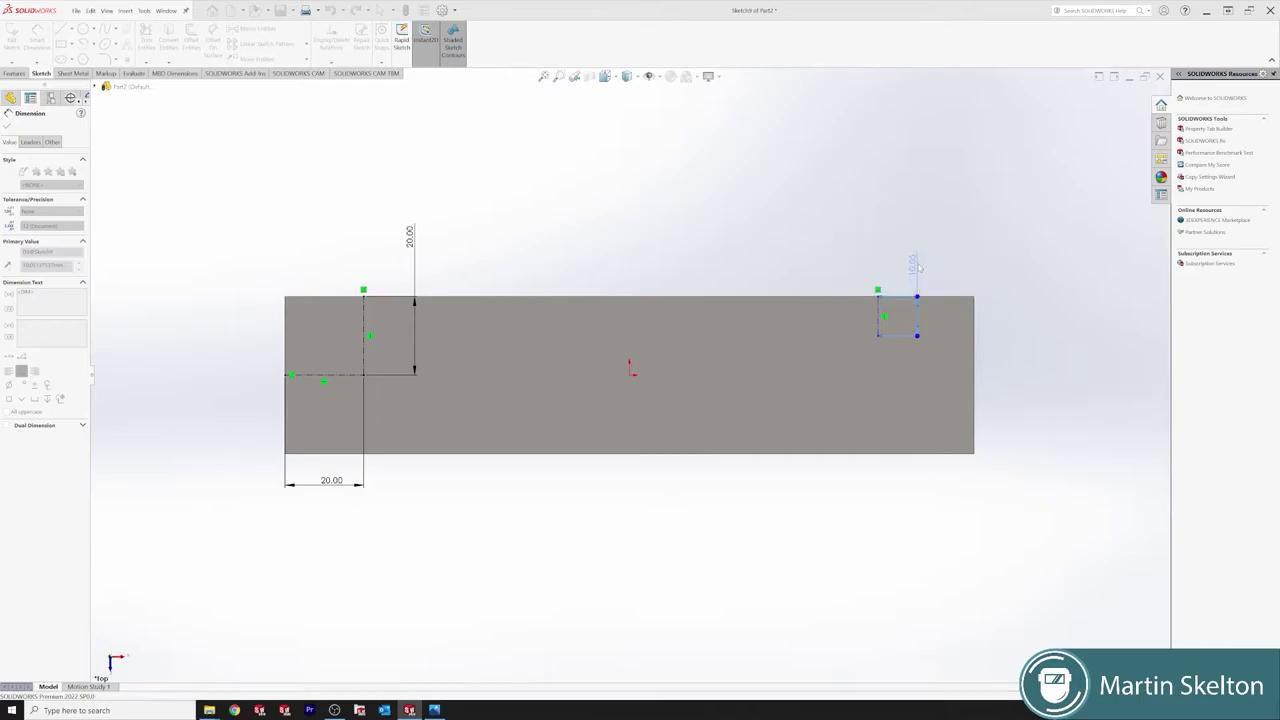
{"action": "left_click", "coordinate": [878, 291]}
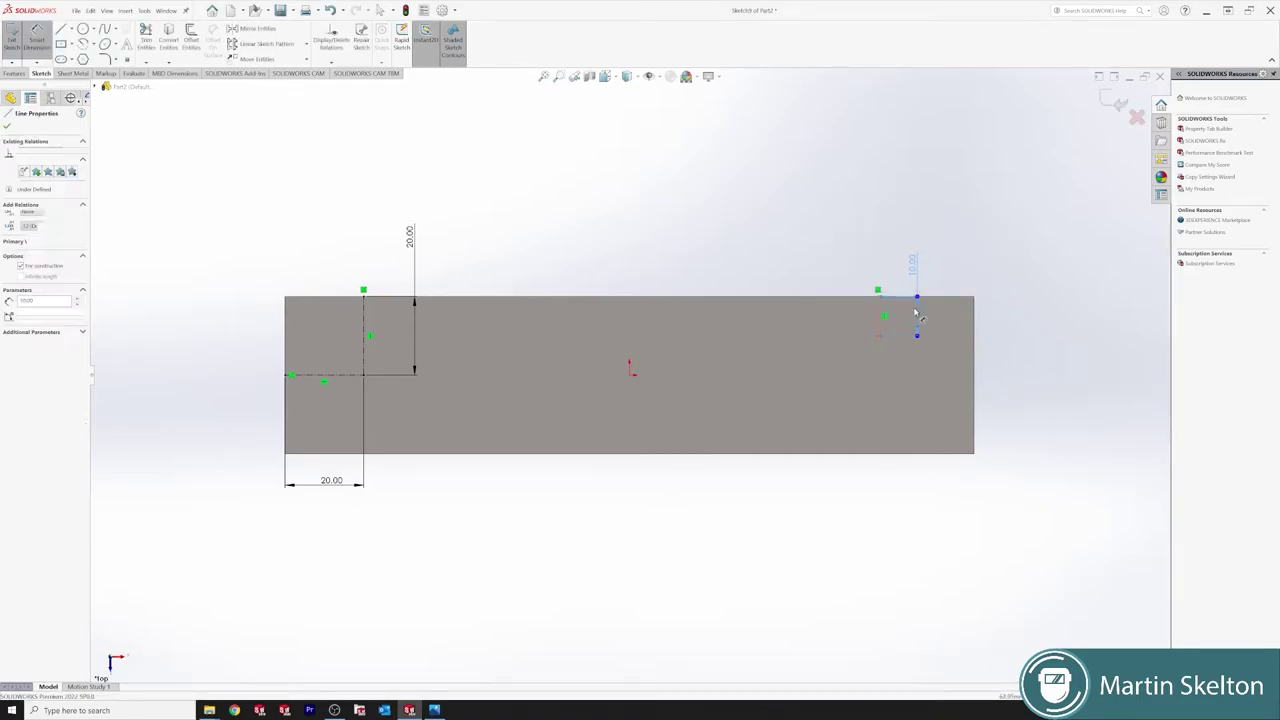
{"action": "left_click", "coordinate": [973, 320]}
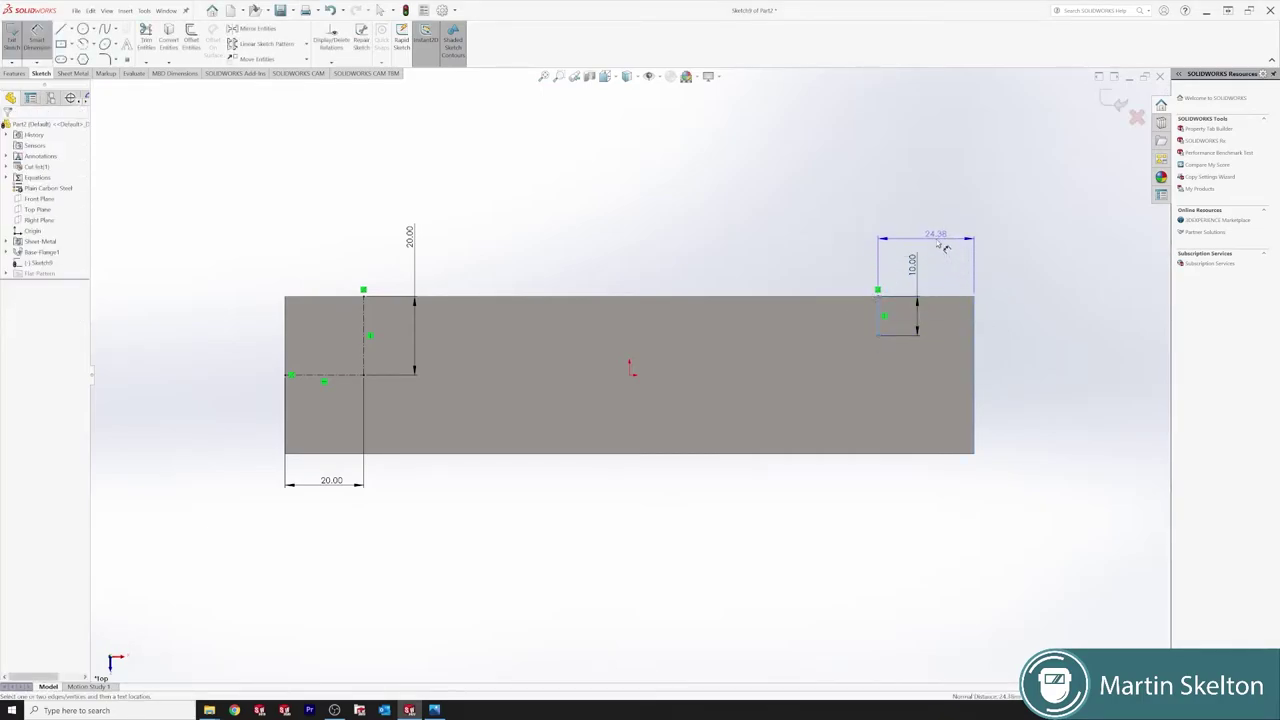
{"action": "left_click", "coordinate": [938, 242]}
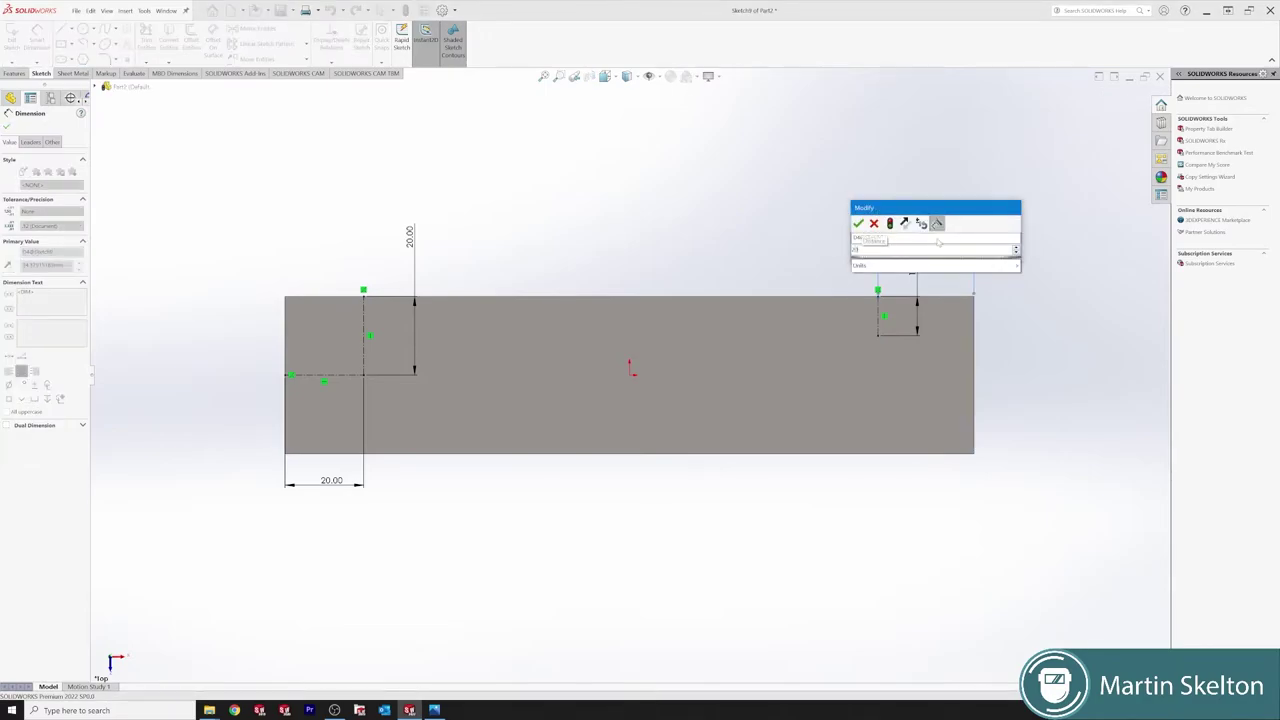
{"action": "key", "text": "Return"}
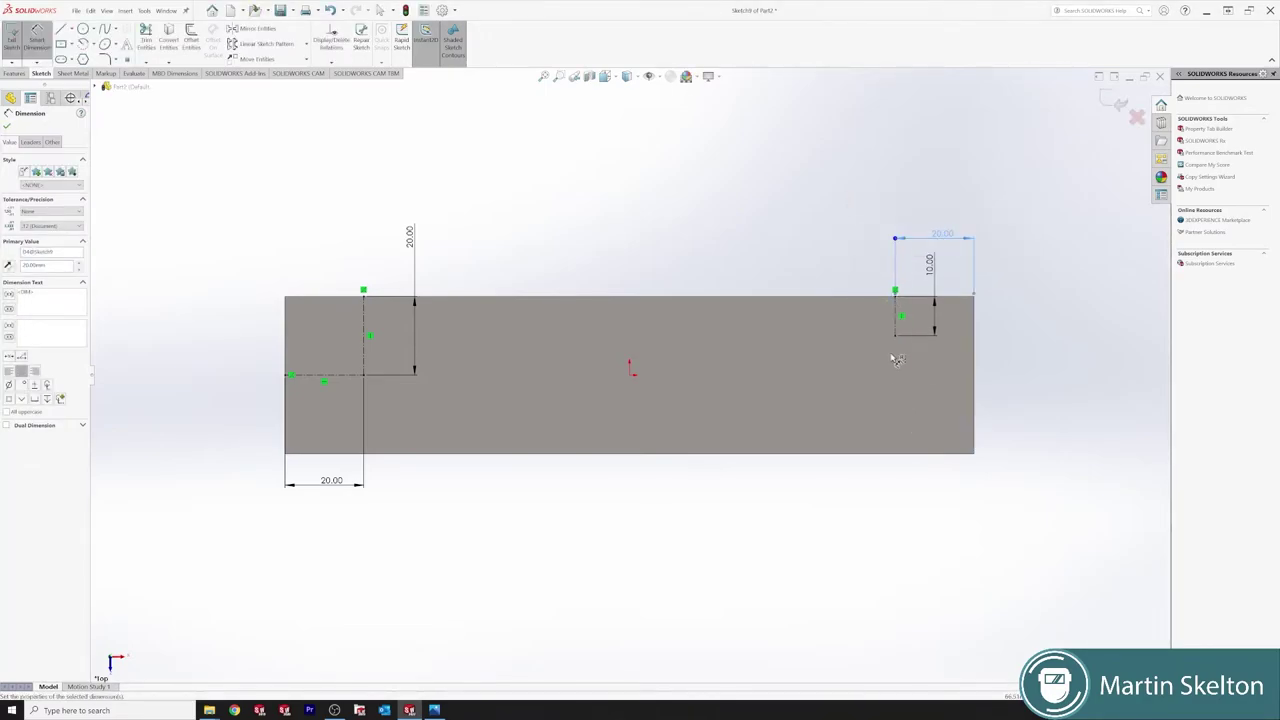
{"action": "key", "text": "Escape"}
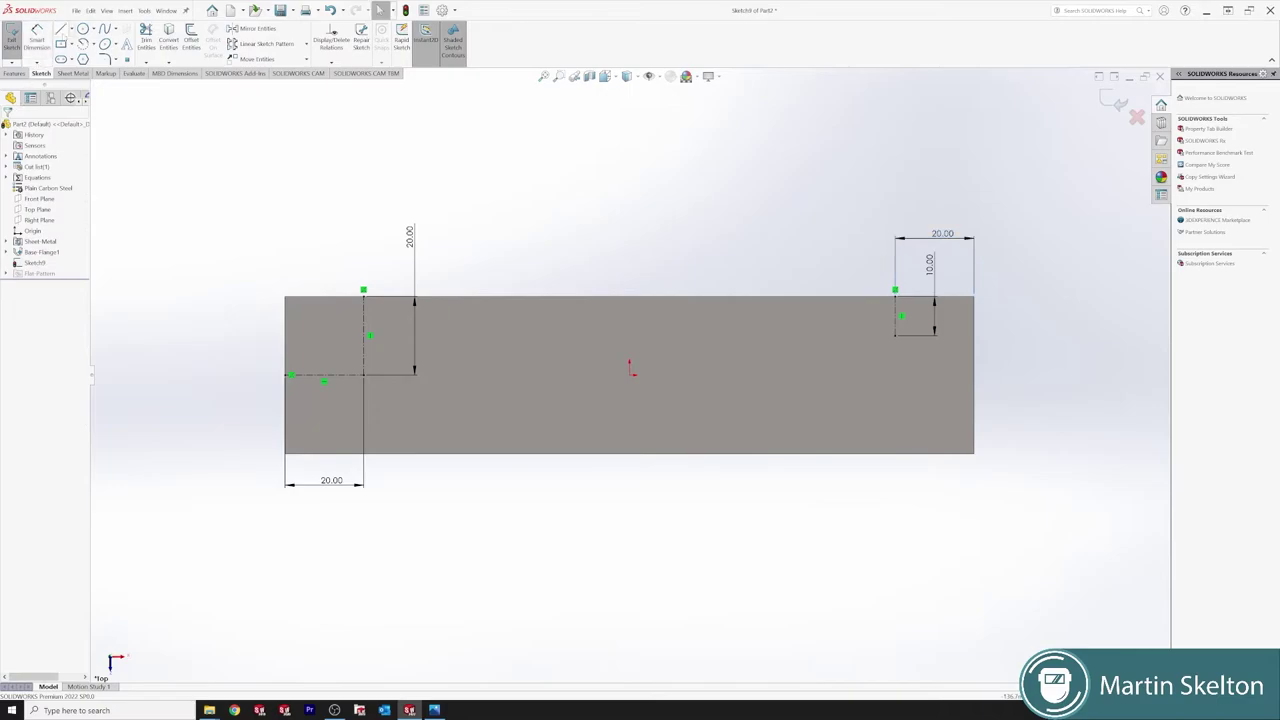
Sketch a vertical centerline up from the plate's lower edge, about 19 mm from the right edge, below the 10 mm one
{"action": "left_click", "coordinate": [71, 29]}
{"action": "left_click", "coordinate": [83, 54]}
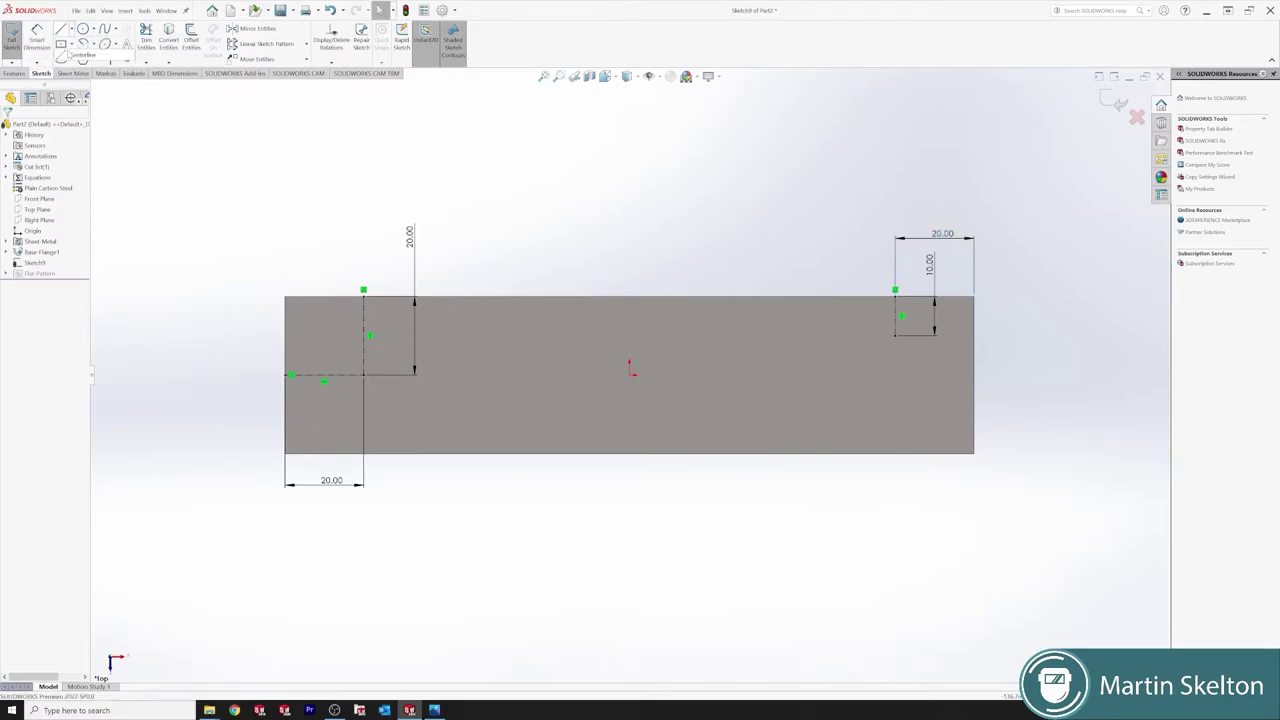
{"action": "left_click", "coordinate": [901, 460]}
{"action": "left_click", "coordinate": [900, 403]}
{"action": "right_click", "coordinate": [802, 206]}
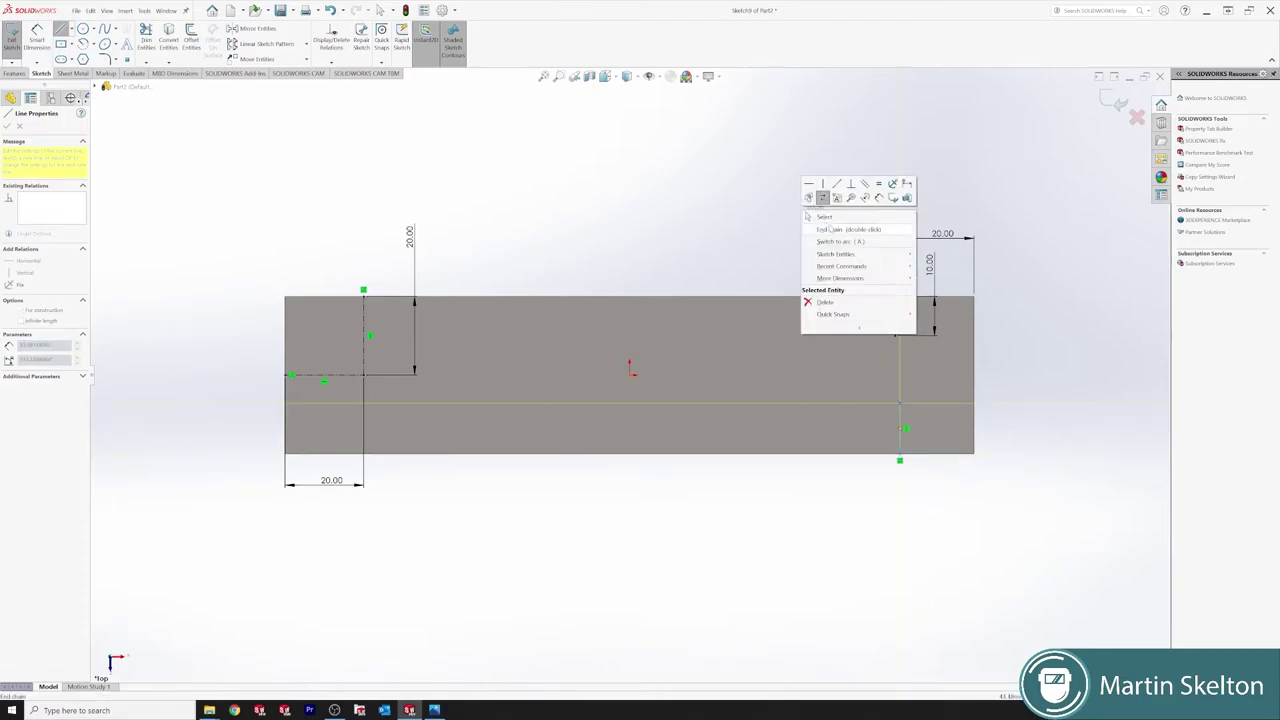
{"action": "left_click", "coordinate": [830, 217]}
{"action": "key", "text": "d"}
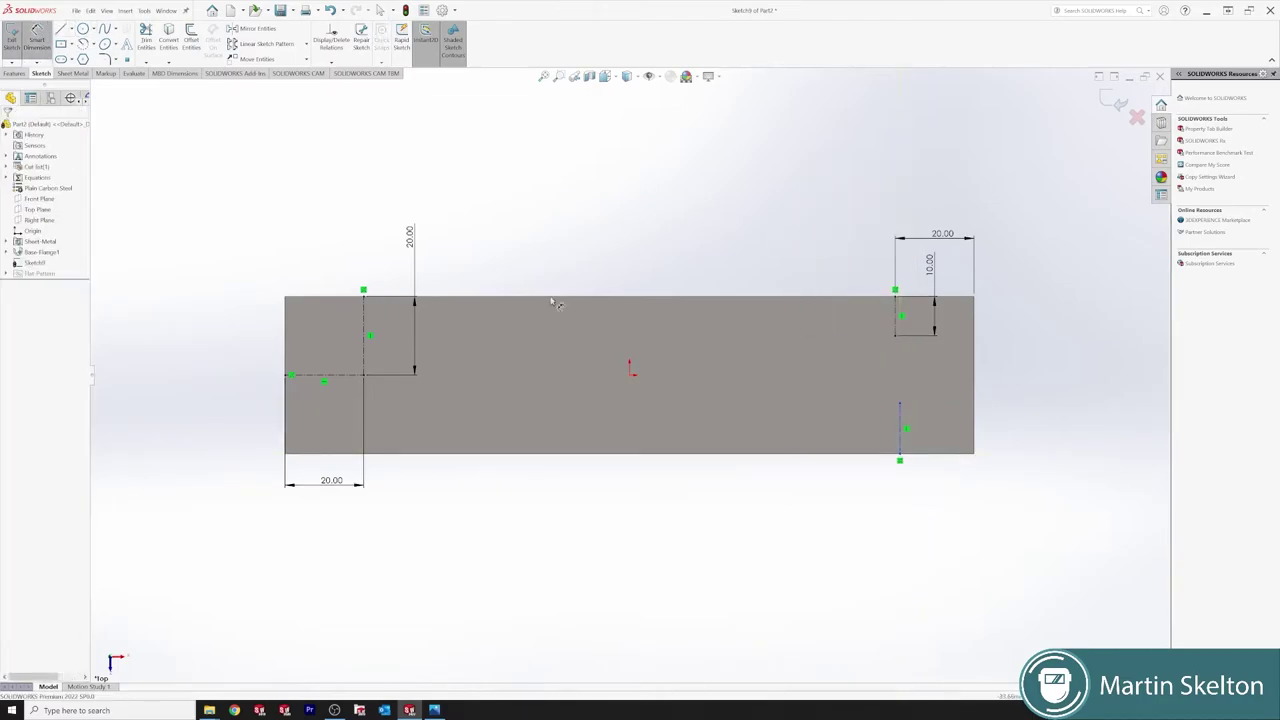
{"action": "key", "text": "Escape"}
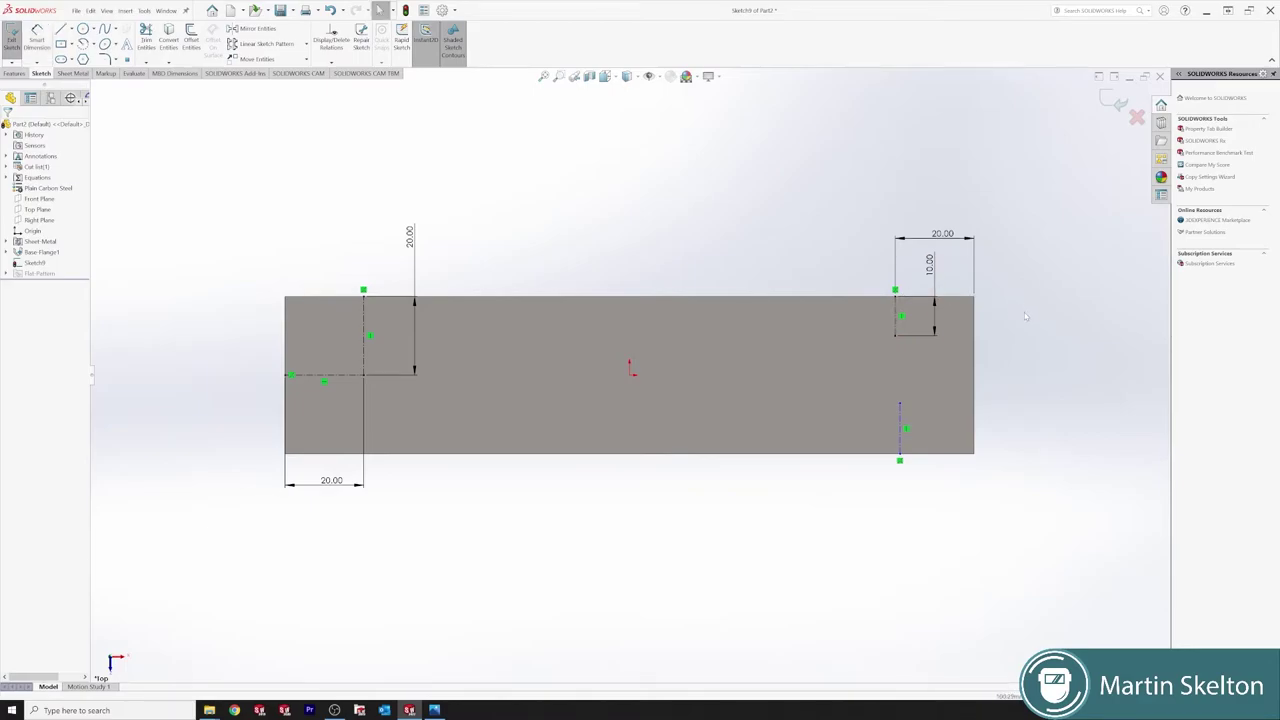
Add an Equal relation between the upper and lower vertical centerlines at the plate's right end
{"action": "left_click", "coordinate": [896, 315]}
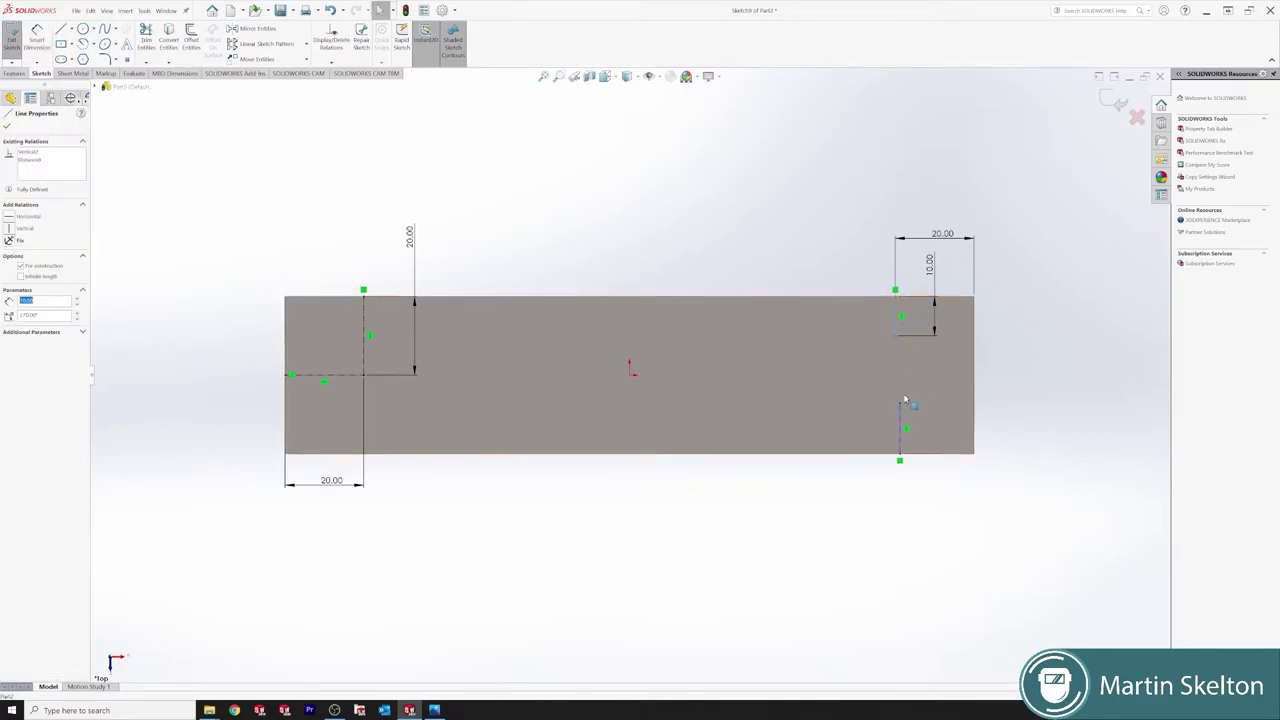
{"action": "left_click", "coordinate": [901, 415], "text": "ctrl"}
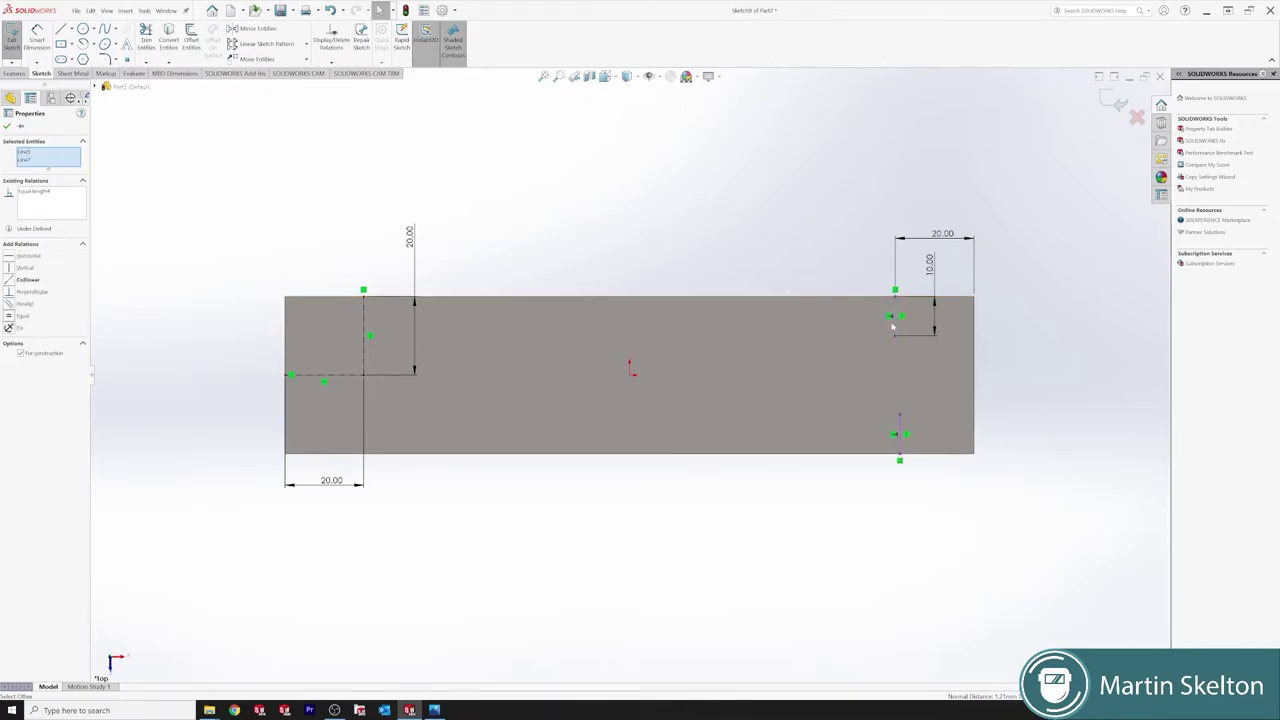
{"action": "left_click", "coordinate": [8, 127]}
Dimension the lower right centerline 20 mm from the plate's right edge and exit the sketch
{"action": "left_click", "coordinate": [37, 40]}
{"action": "left_click", "coordinate": [973, 448]}
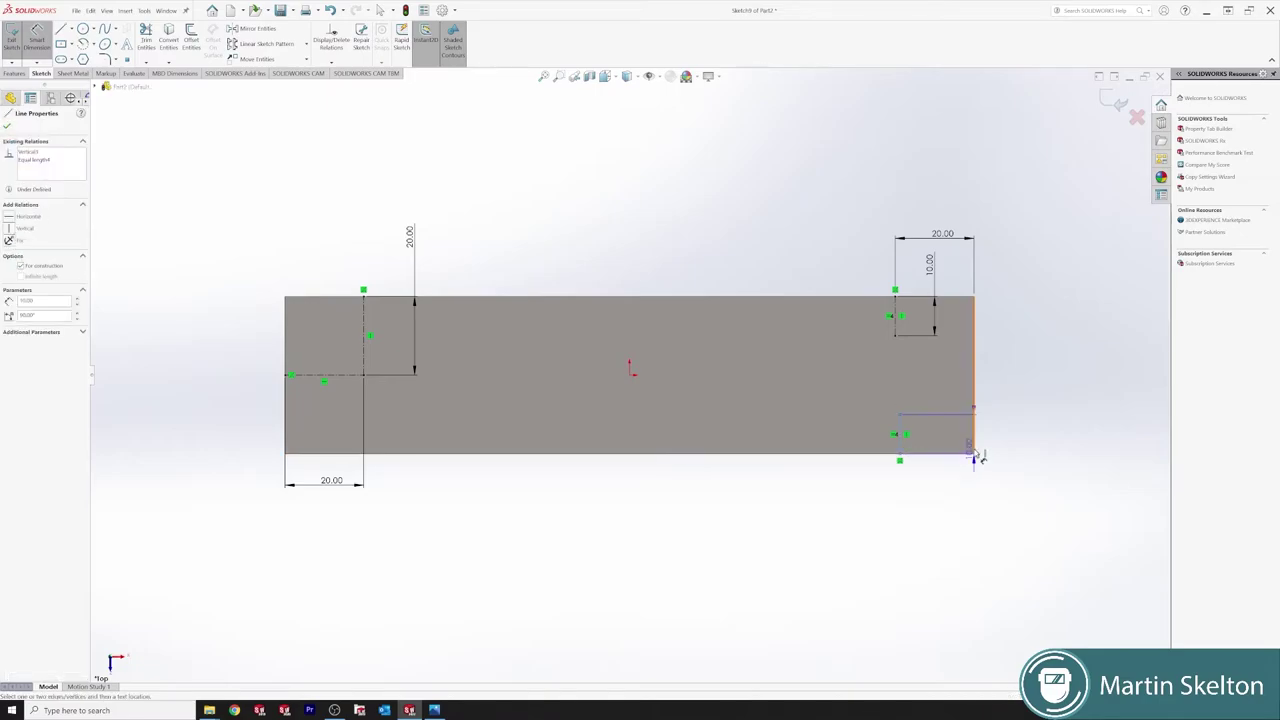
{"action": "left_click", "coordinate": [980, 460]}
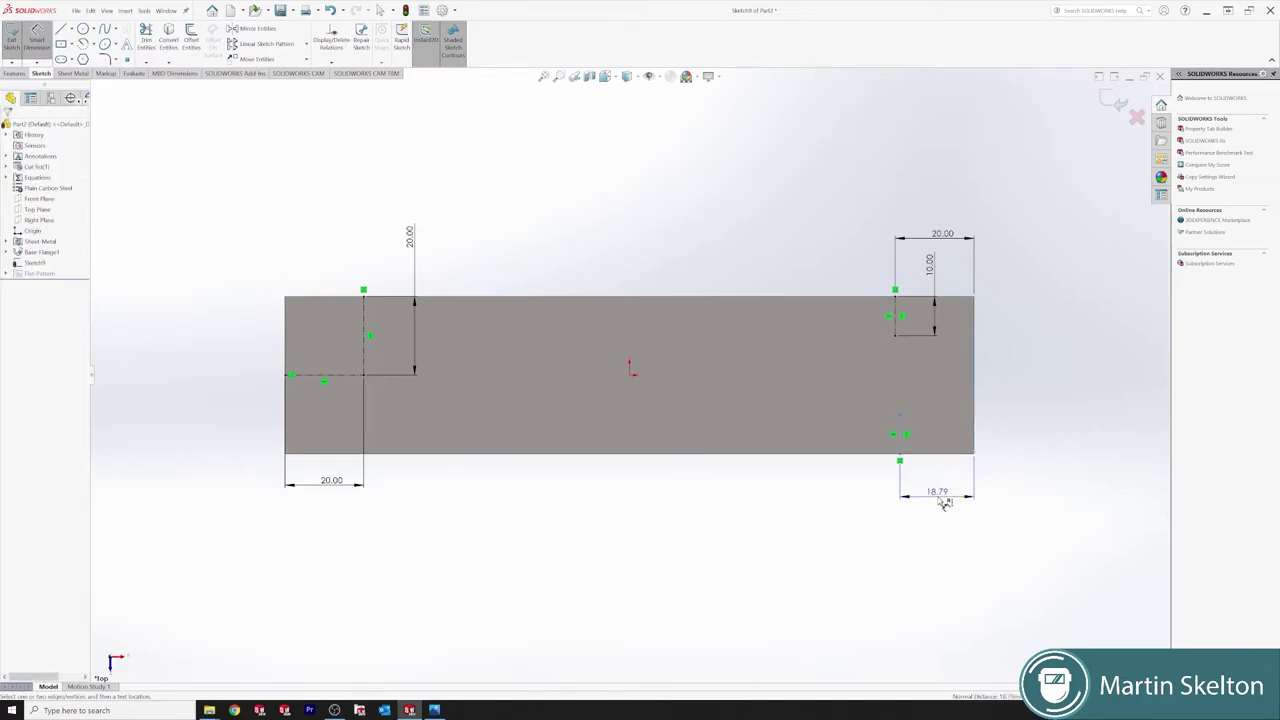
{"action": "left_click", "coordinate": [938, 500]}
{"action": "key", "text": "Return"}
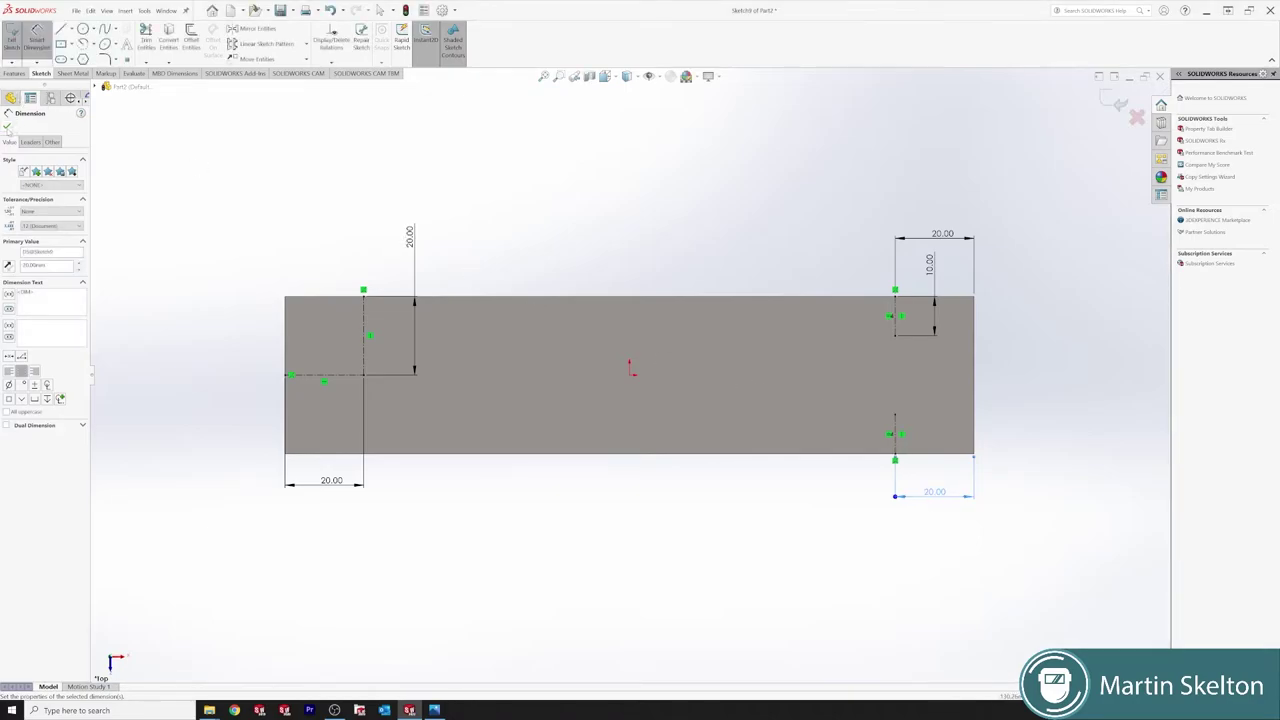
{"action": "left_click", "coordinate": [7, 125]}
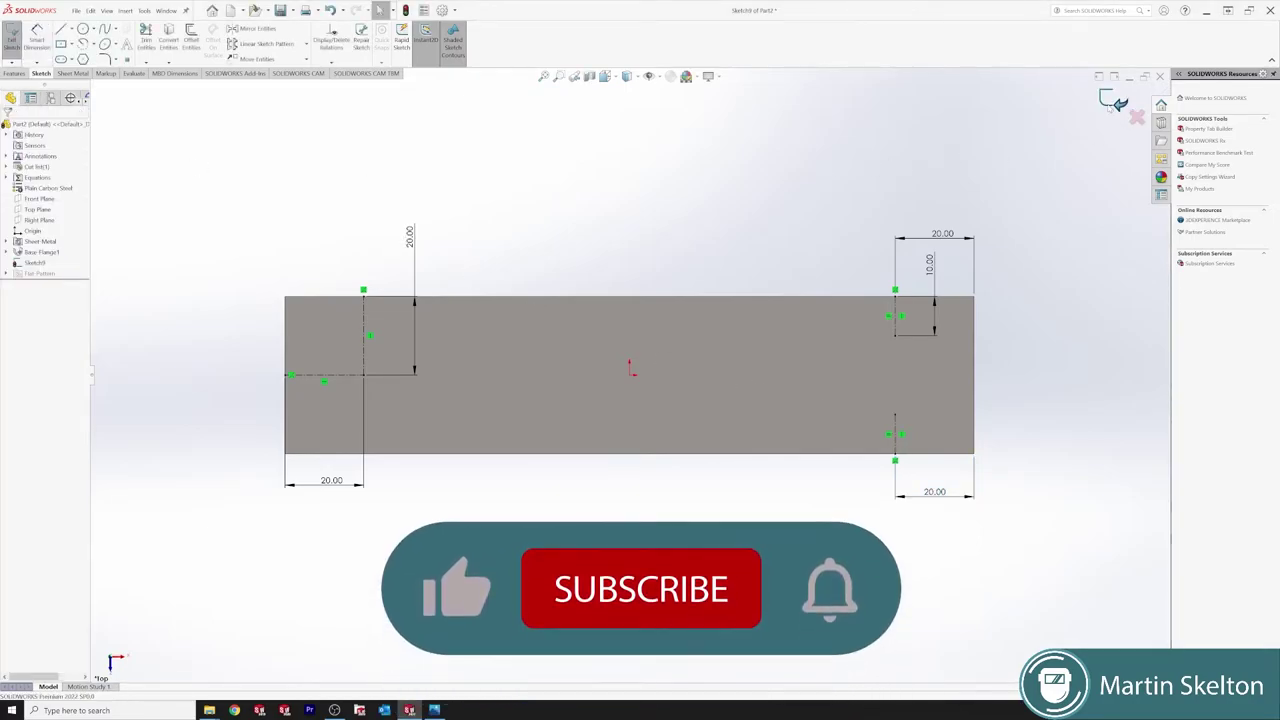
{"action": "left_click", "coordinate": [1119, 103]}
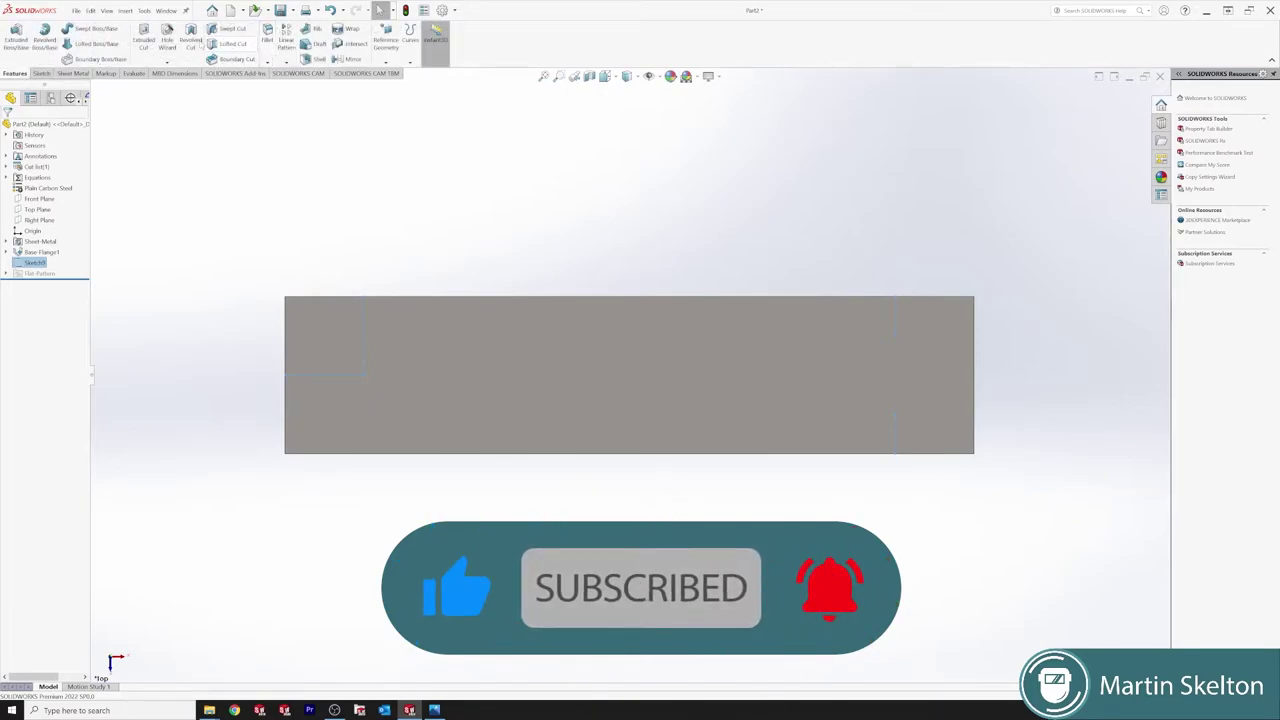
Set up a Hole Wizard countersunk slot replacement as an ISO countersink hole of size M6
{"action": "left_click", "coordinate": [167, 42]}
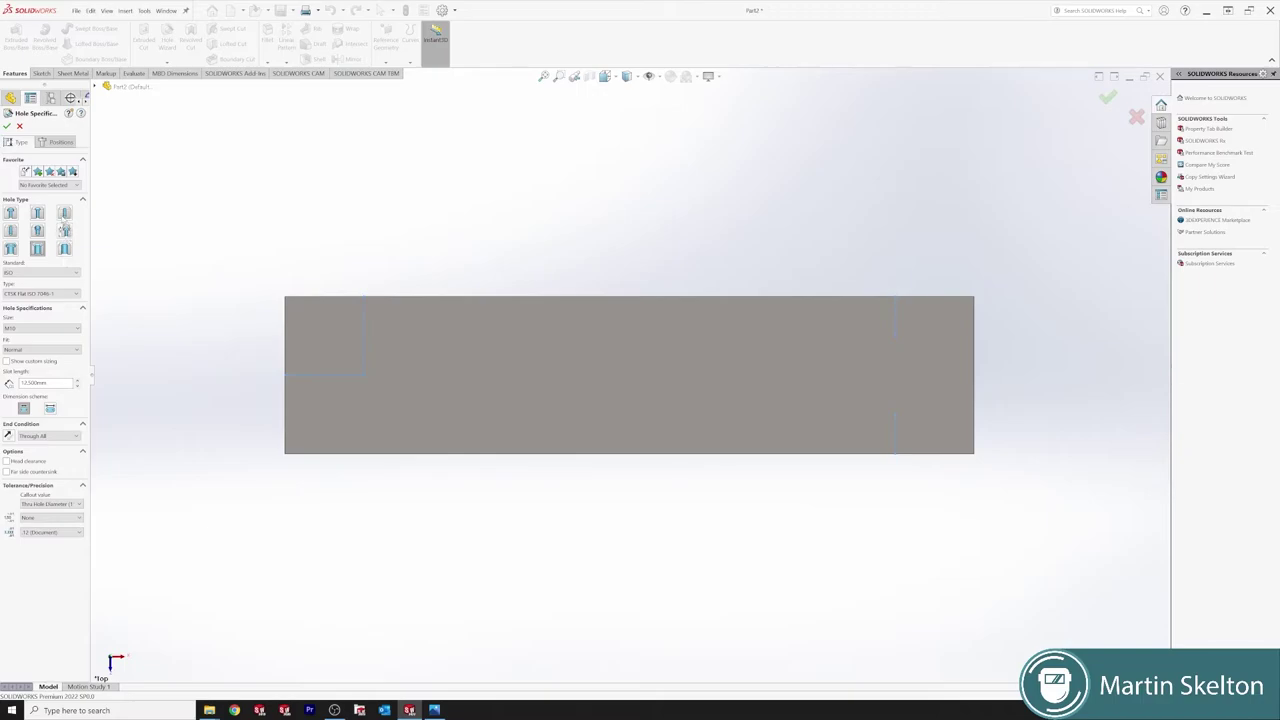
{"action": "left_click", "coordinate": [37, 212]}
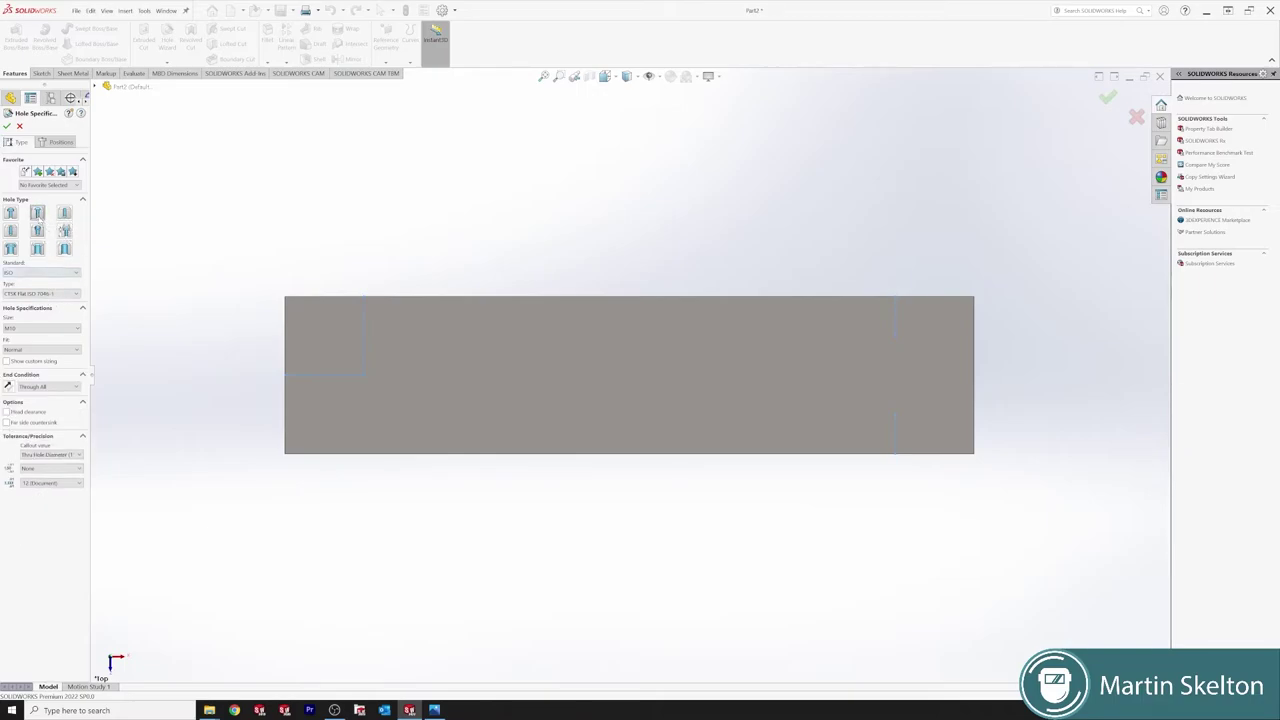
{"action": "left_click", "coordinate": [60, 328]}
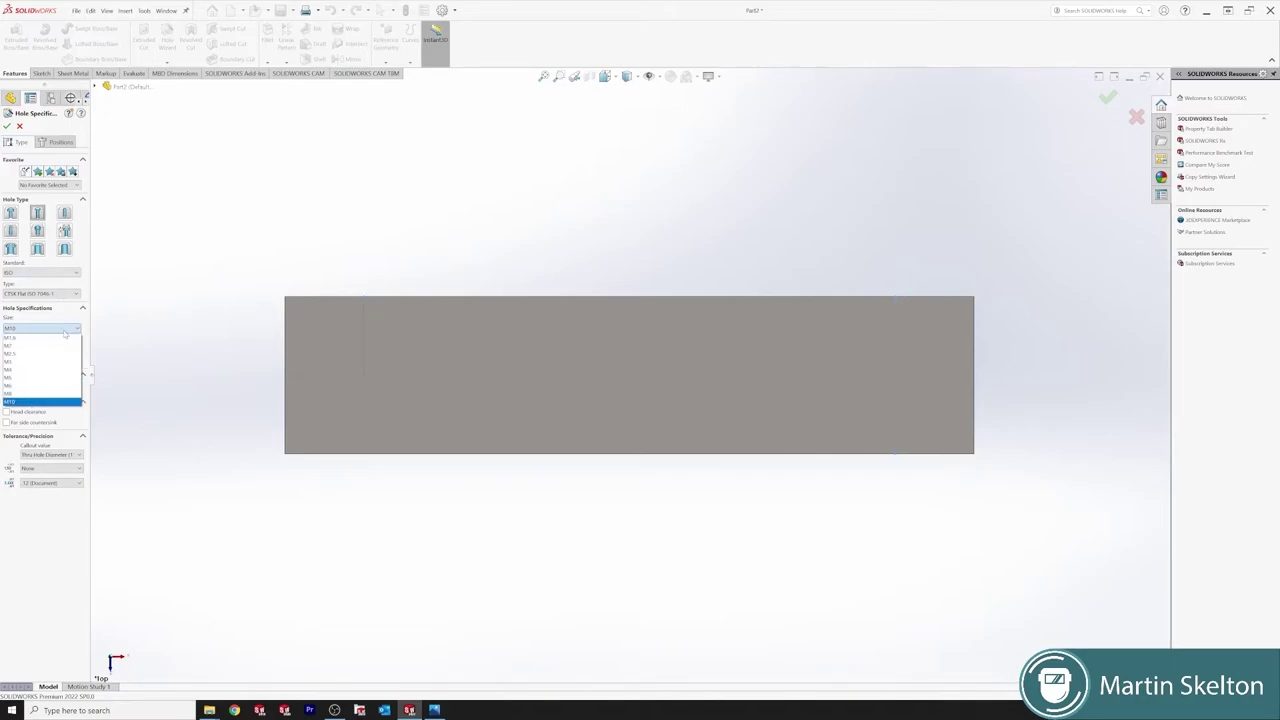
{"action": "left_click", "coordinate": [48, 387]}
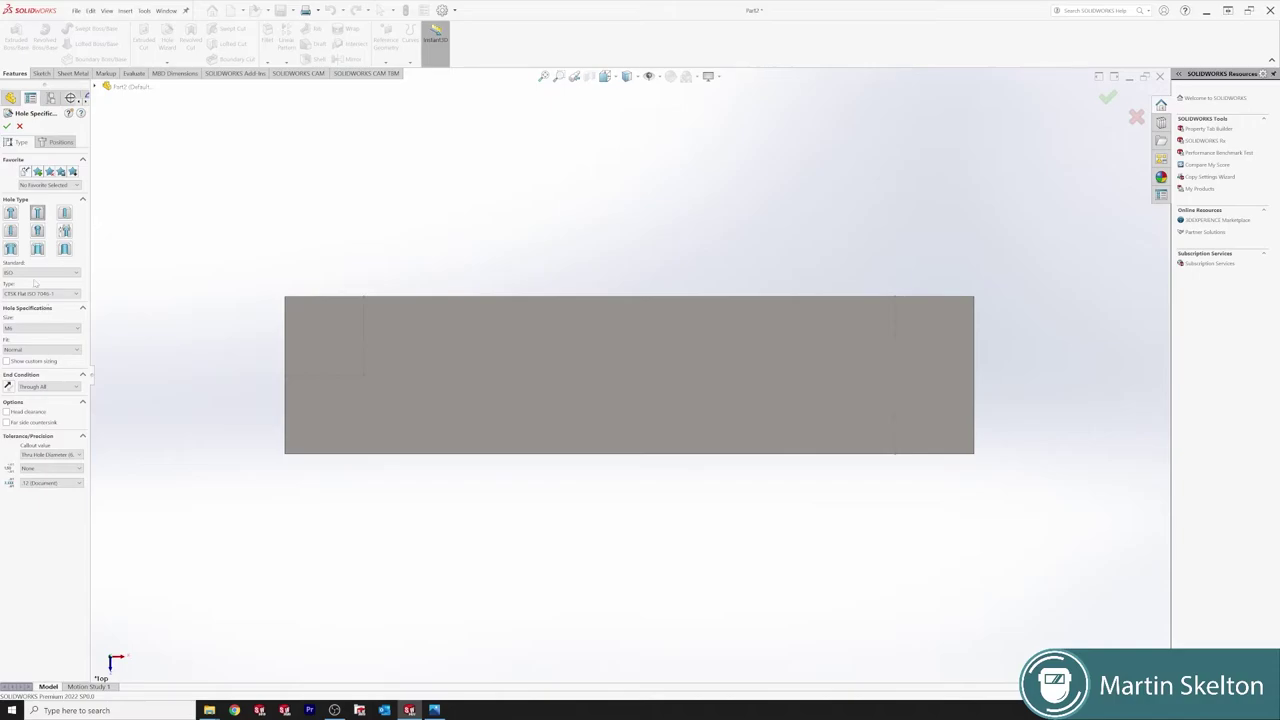
Place three M6 countersunk holes on the plate's face at the inner ends of the layout centerlines and create them
{"action": "left_click", "coordinate": [58, 142]}
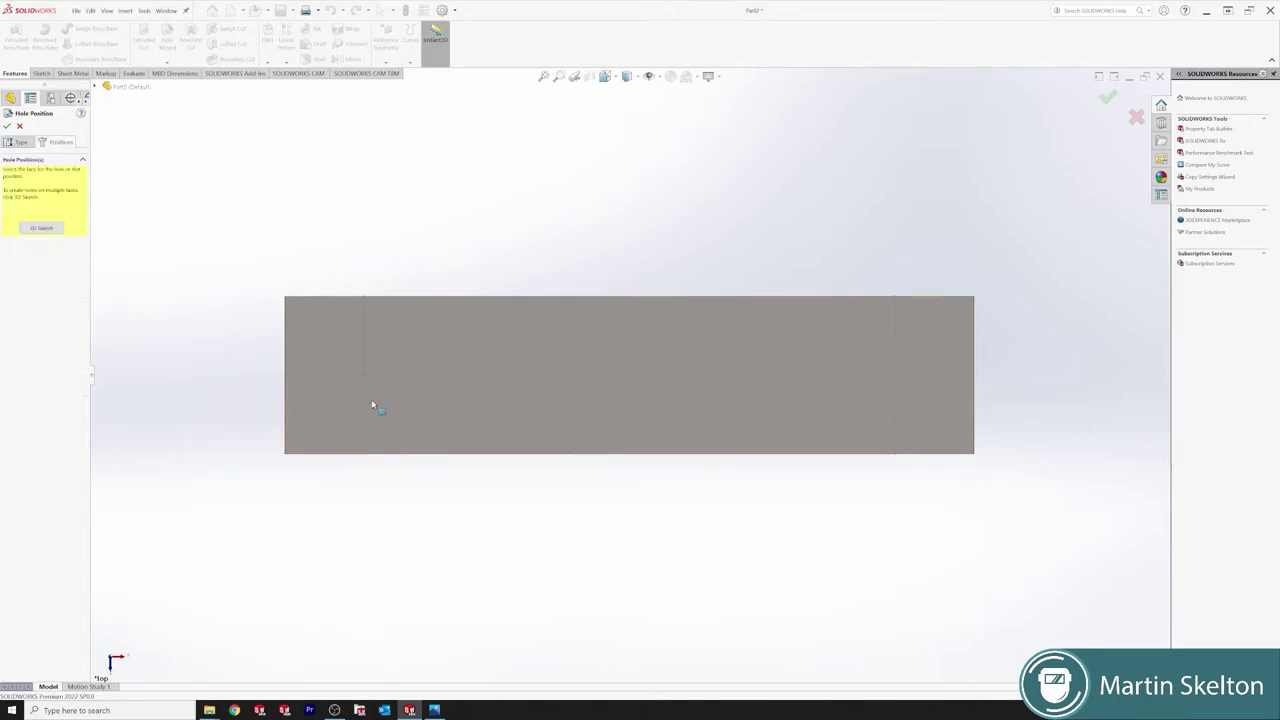
{"action": "left_click", "coordinate": [378, 366]}
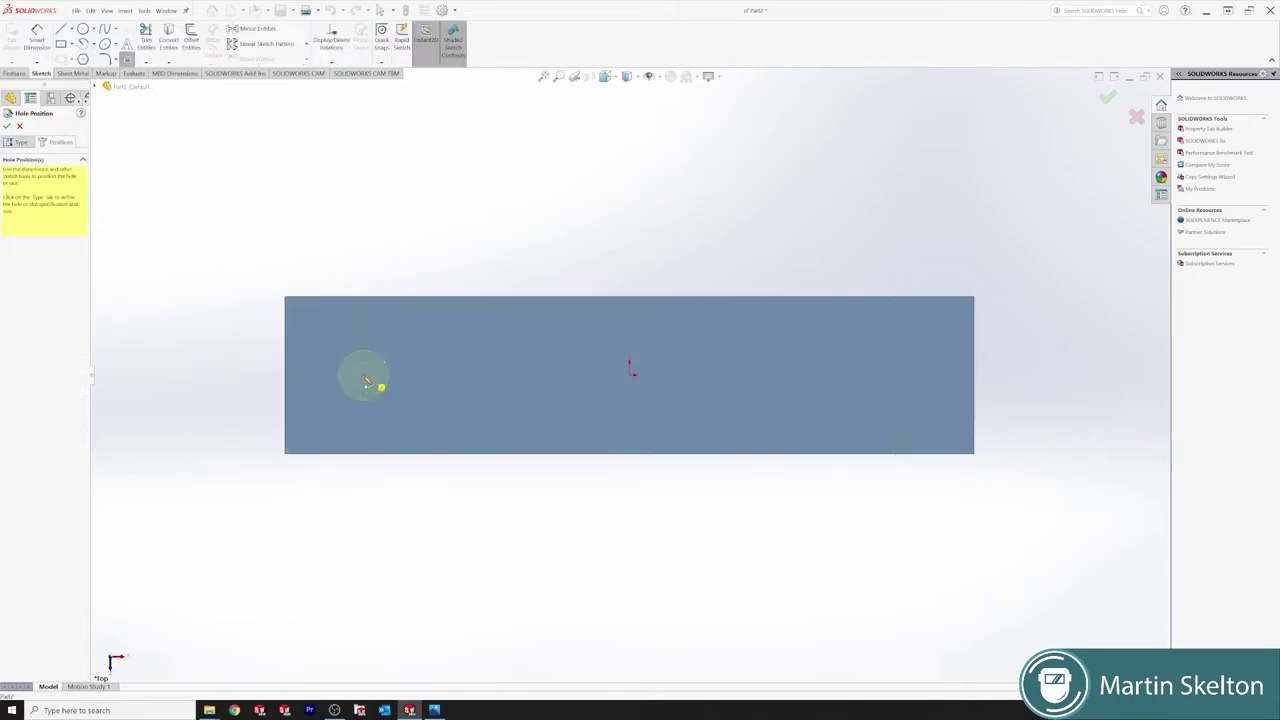
{"action": "left_click", "coordinate": [365, 377]}
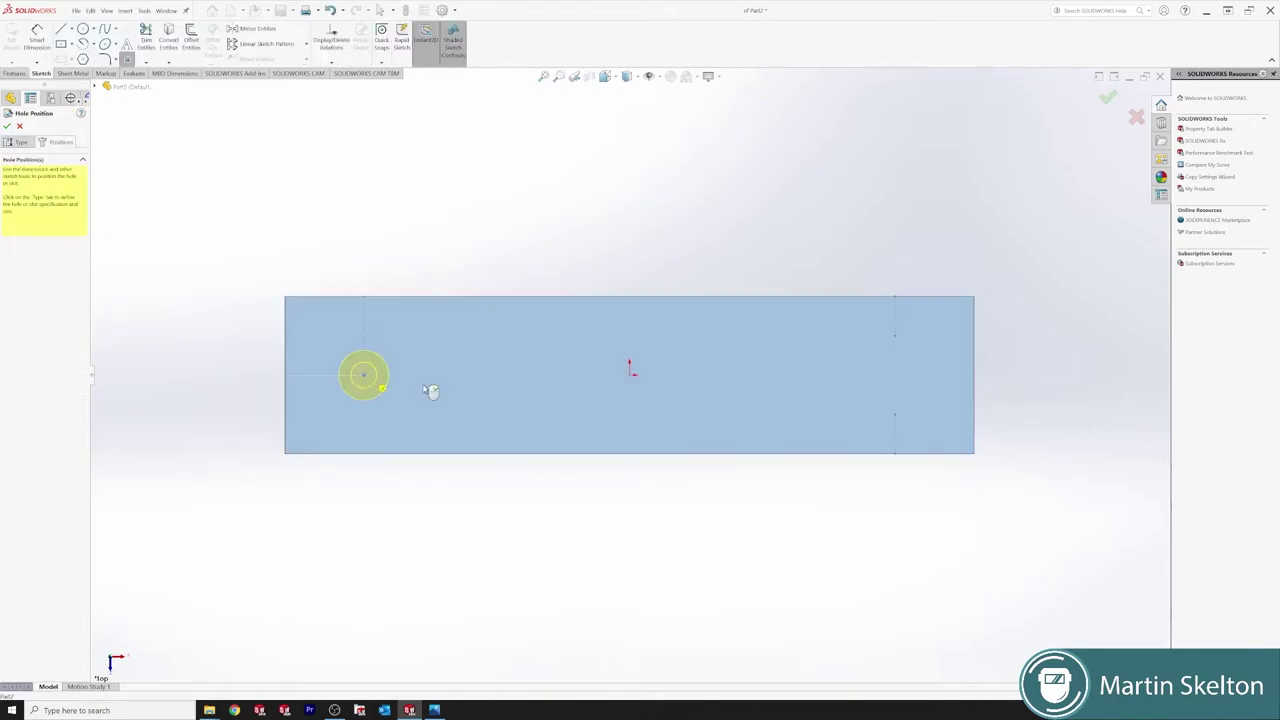
{"action": "left_click", "coordinate": [896, 338]}
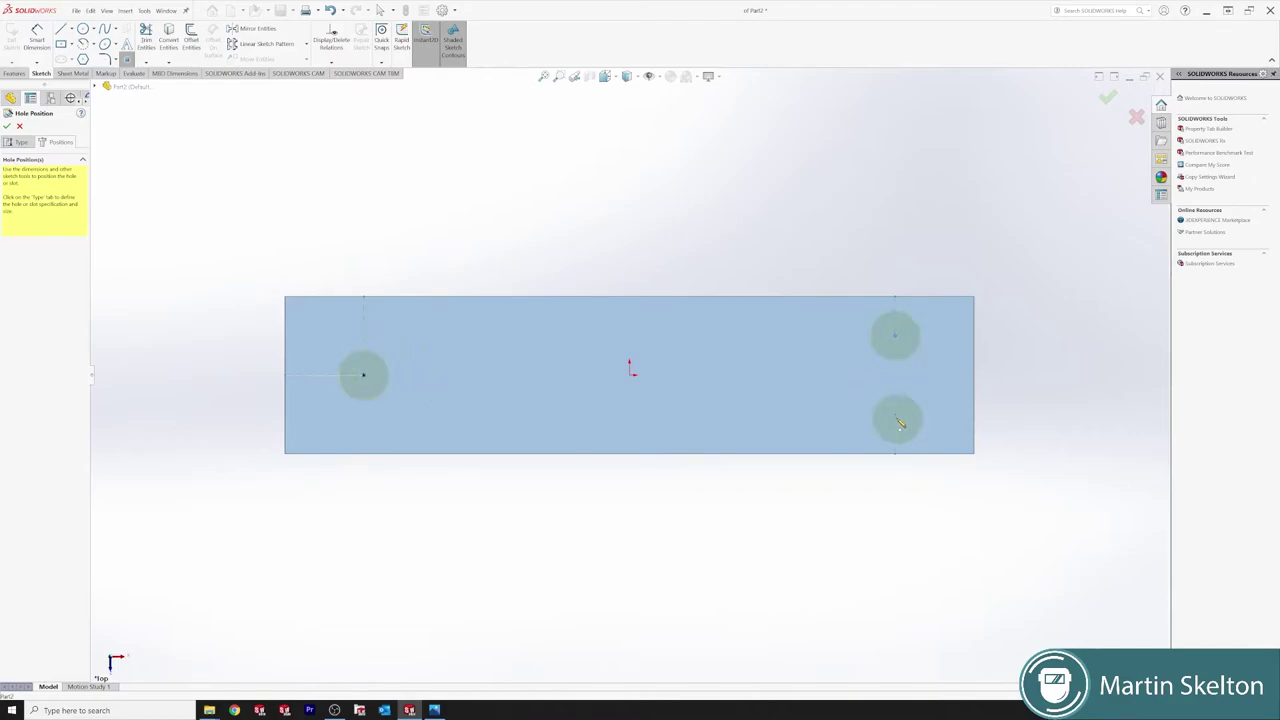
{"action": "left_click", "coordinate": [898, 418]}
{"action": "left_click", "coordinate": [7, 126]}
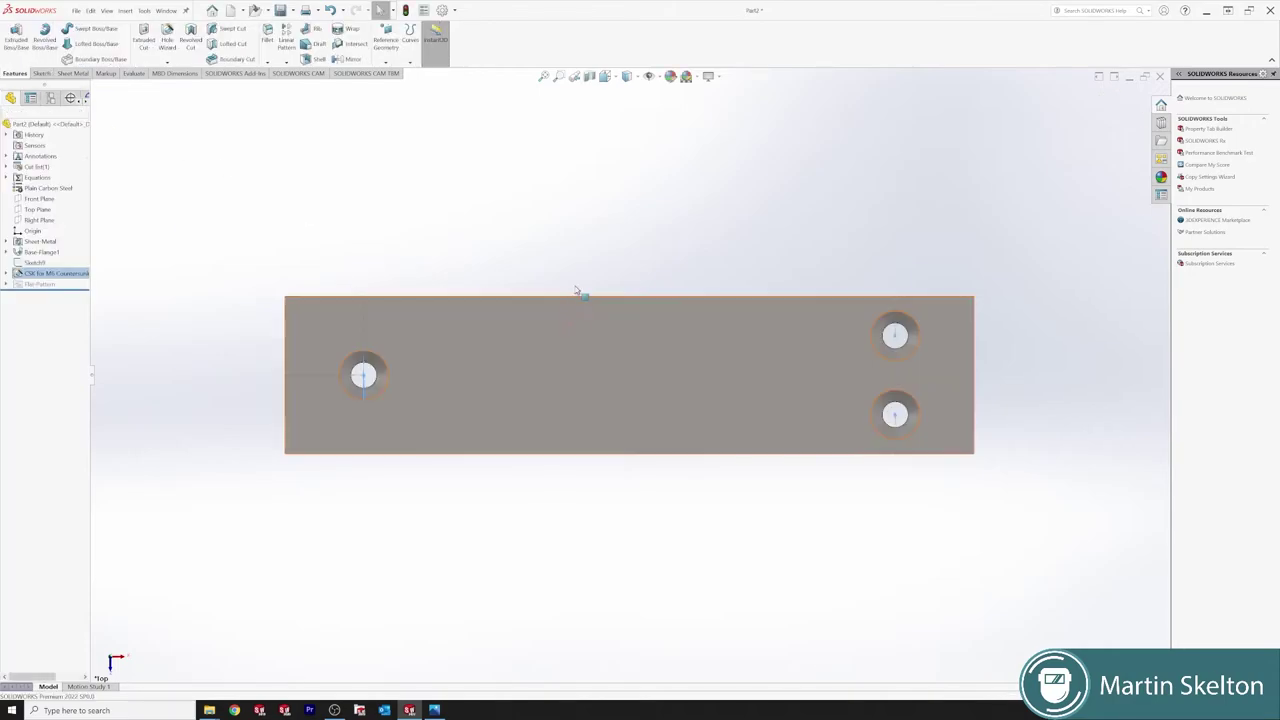
Fillet the plate's four vertical corner edges with a 6 mm radius
{"action": "middle_click_drag", "start_coordinate": [809, 366], "coordinate": [600, 240]}
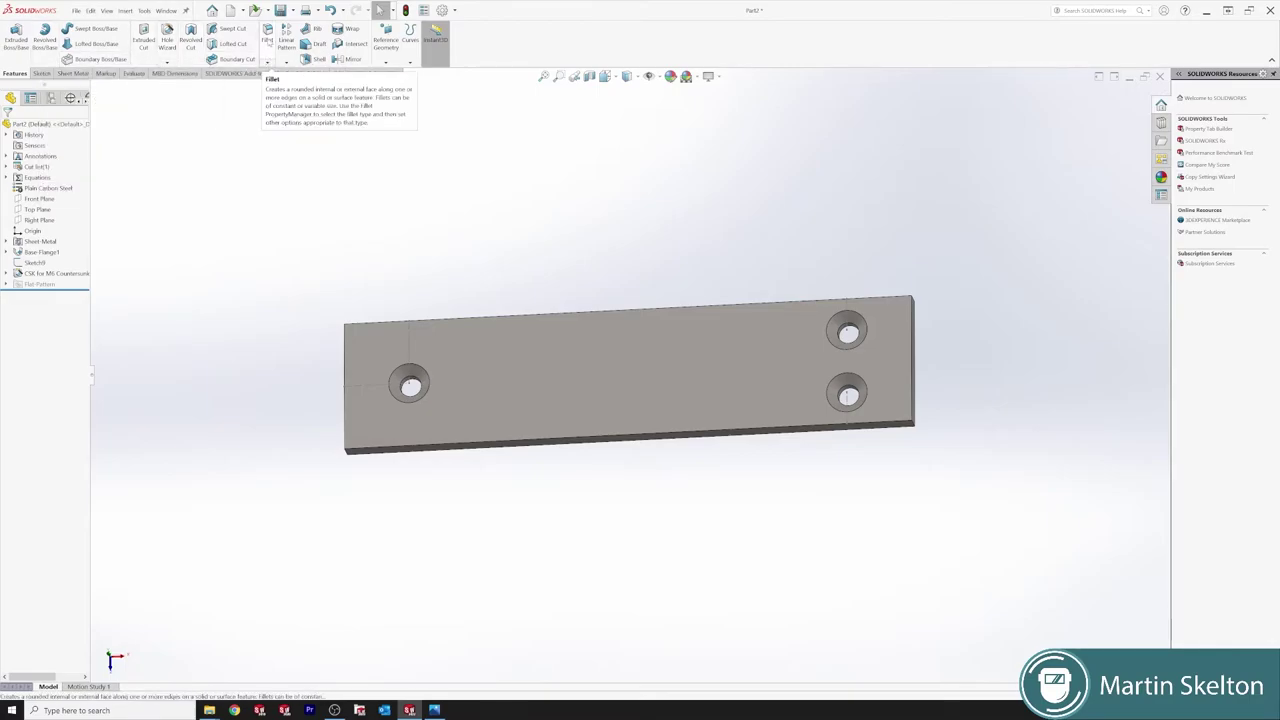
{"action": "left_click", "coordinate": [268, 40]}
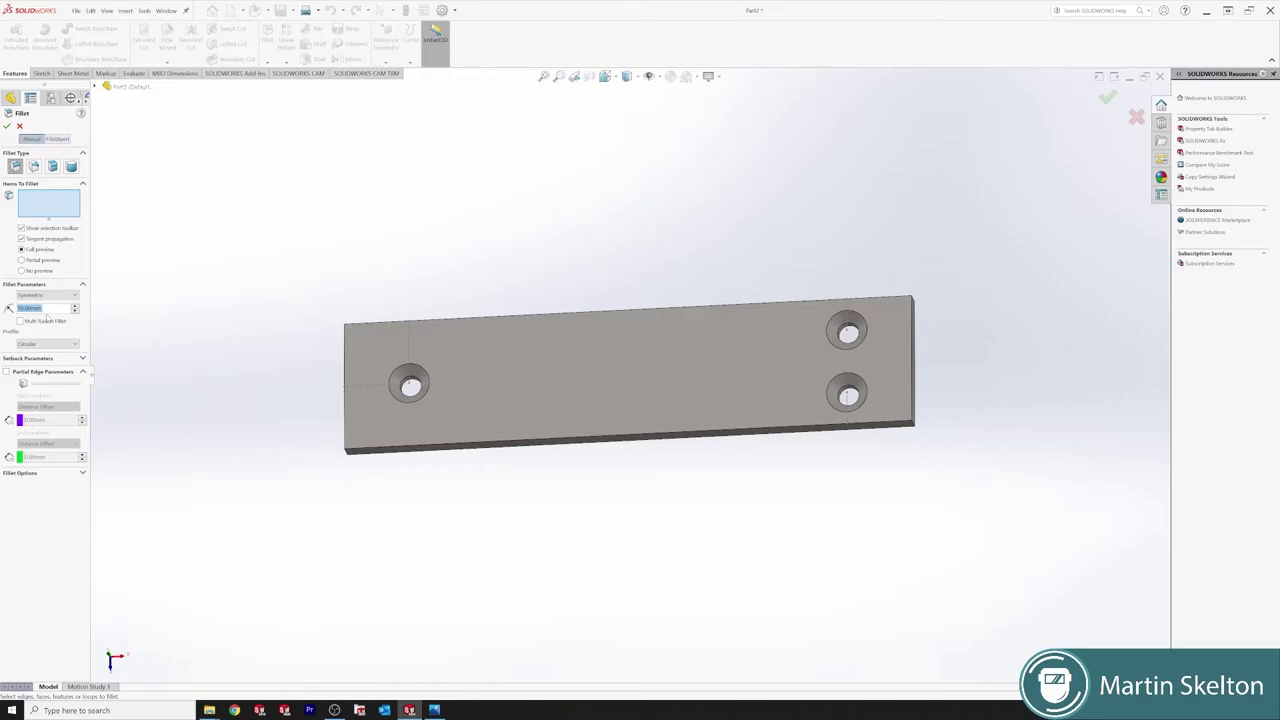
{"action": "type", "text": "5"}
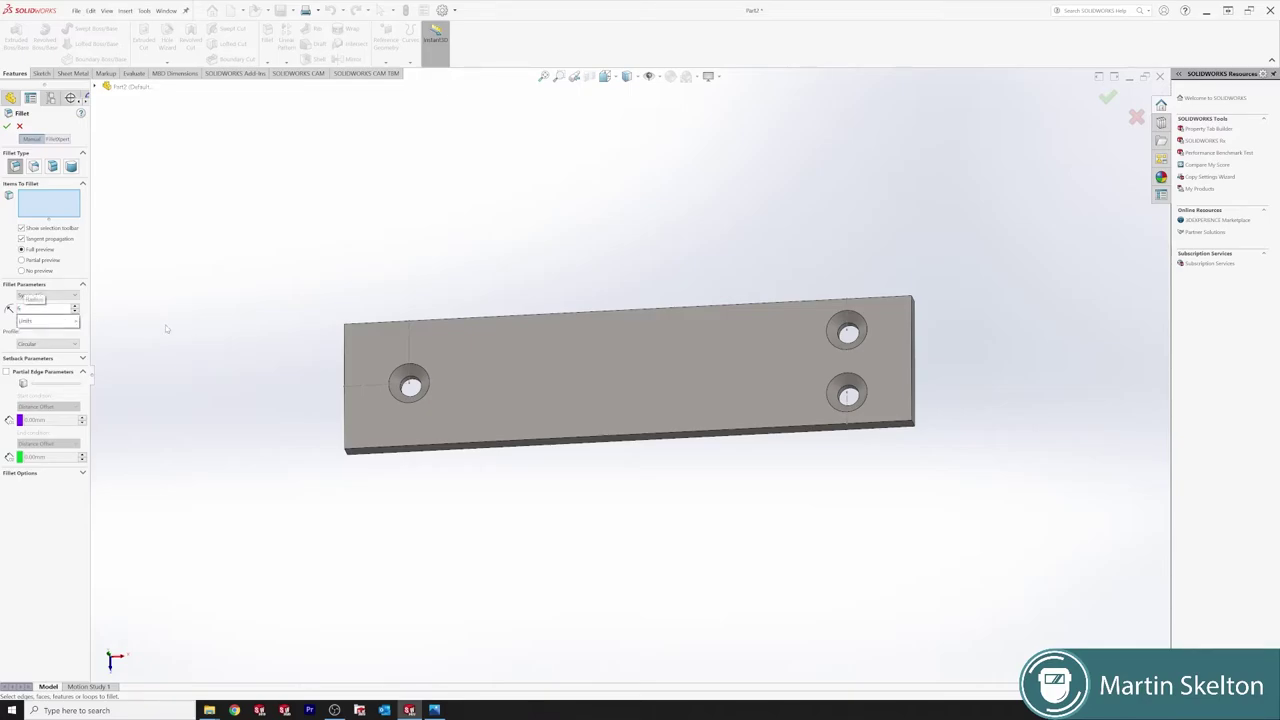
{"action": "key", "text": "Return"}
{"action": "middle_click_drag", "start_coordinate": [380, 443], "coordinate": [414, 408]}
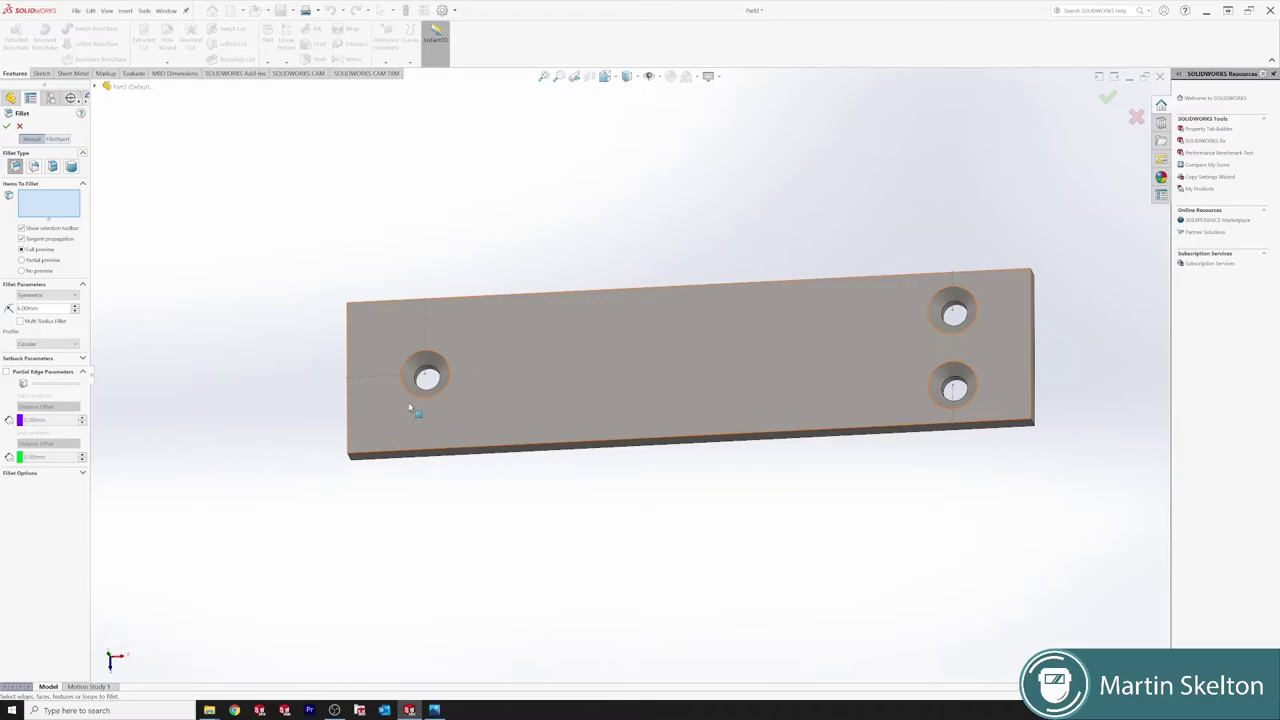
{"action": "scroll", "coordinate": [442, 347], "scroll_direction": "down", "scroll_amount": 2}
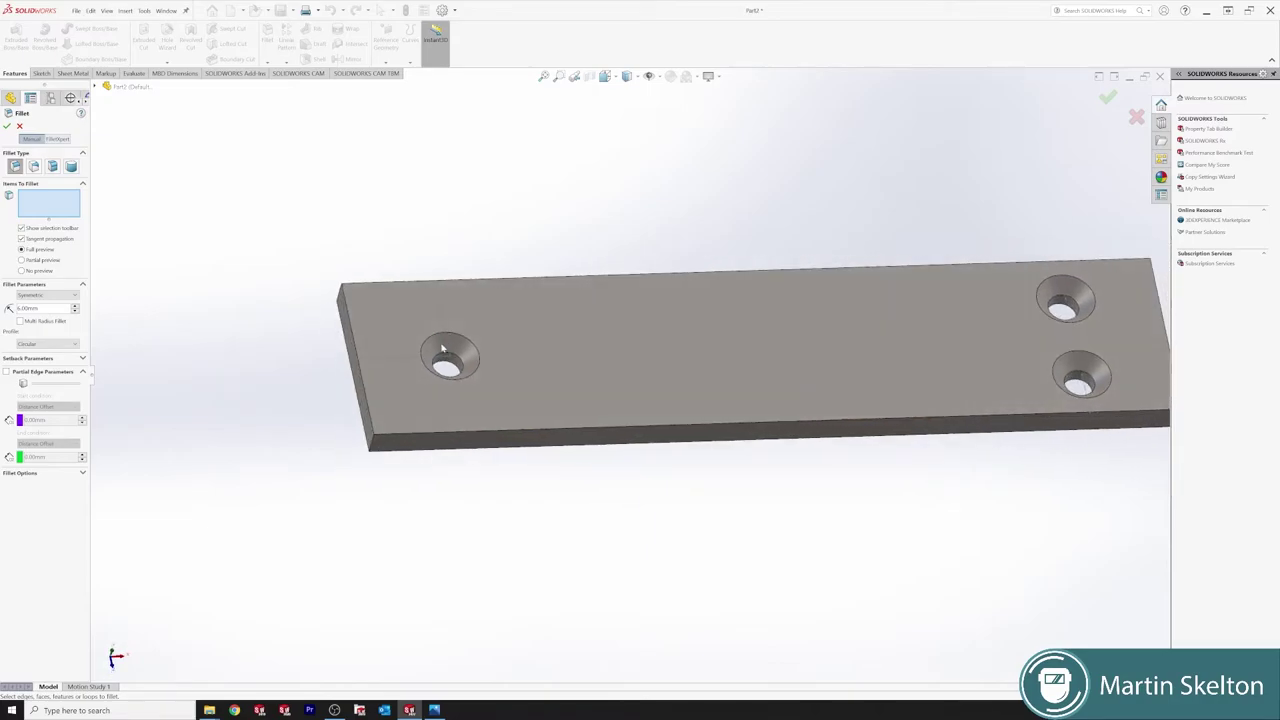
{"action": "left_click", "coordinate": [374, 444]}
{"action": "middle_click_drag", "start_coordinate": [376, 446], "coordinate": [464, 459]}
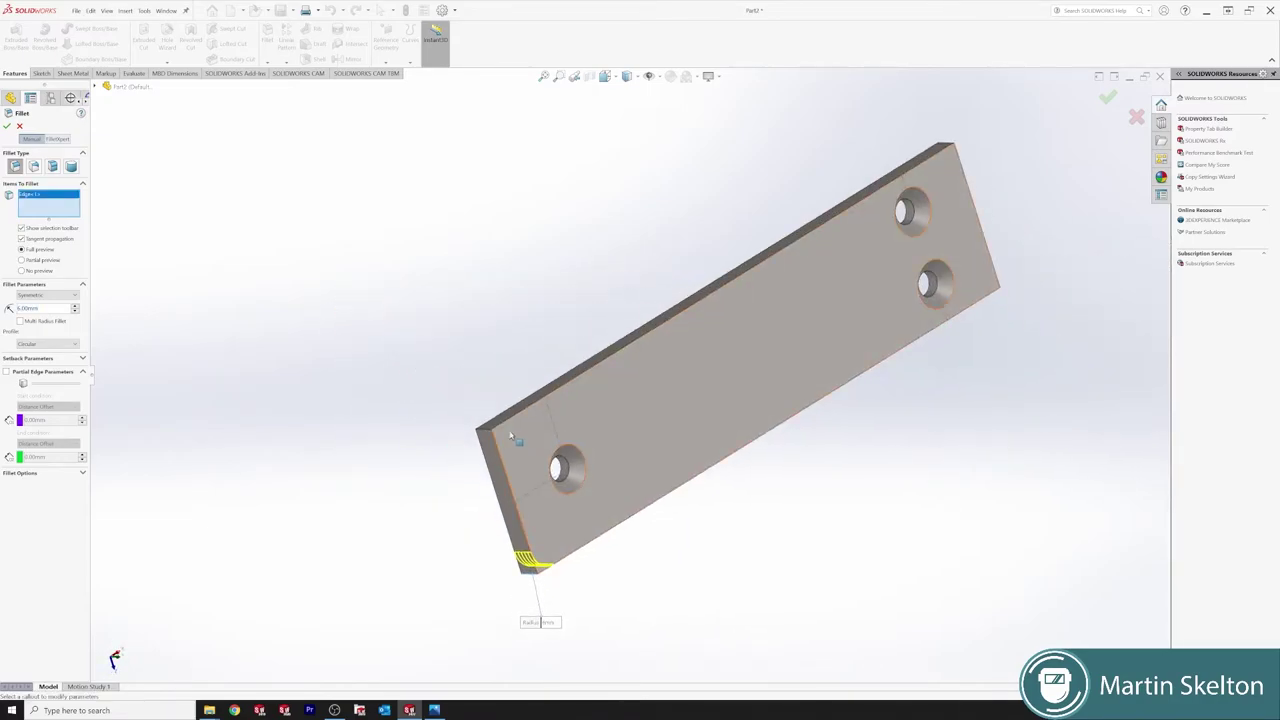
{"action": "left_click", "coordinate": [487, 432]}
{"action": "middle_click_drag", "start_coordinate": [487, 432], "coordinate": [451, 428]}
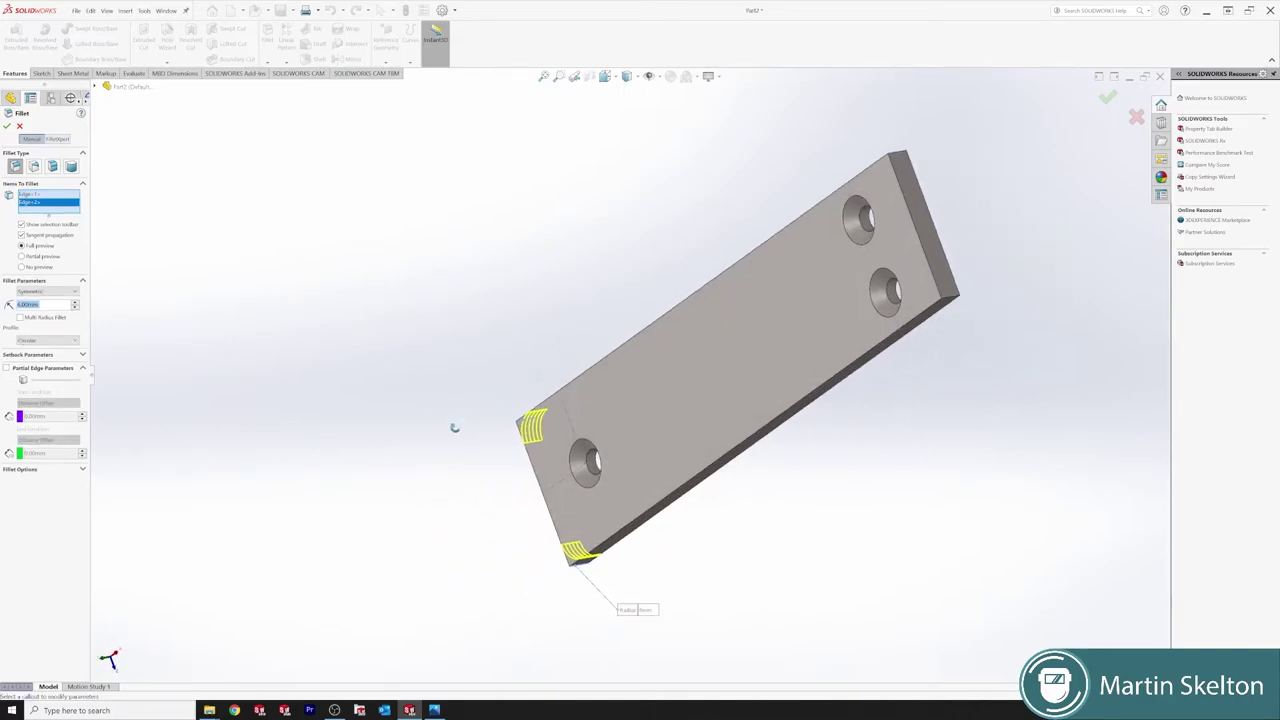
{"action": "left_click", "coordinate": [950, 298]}
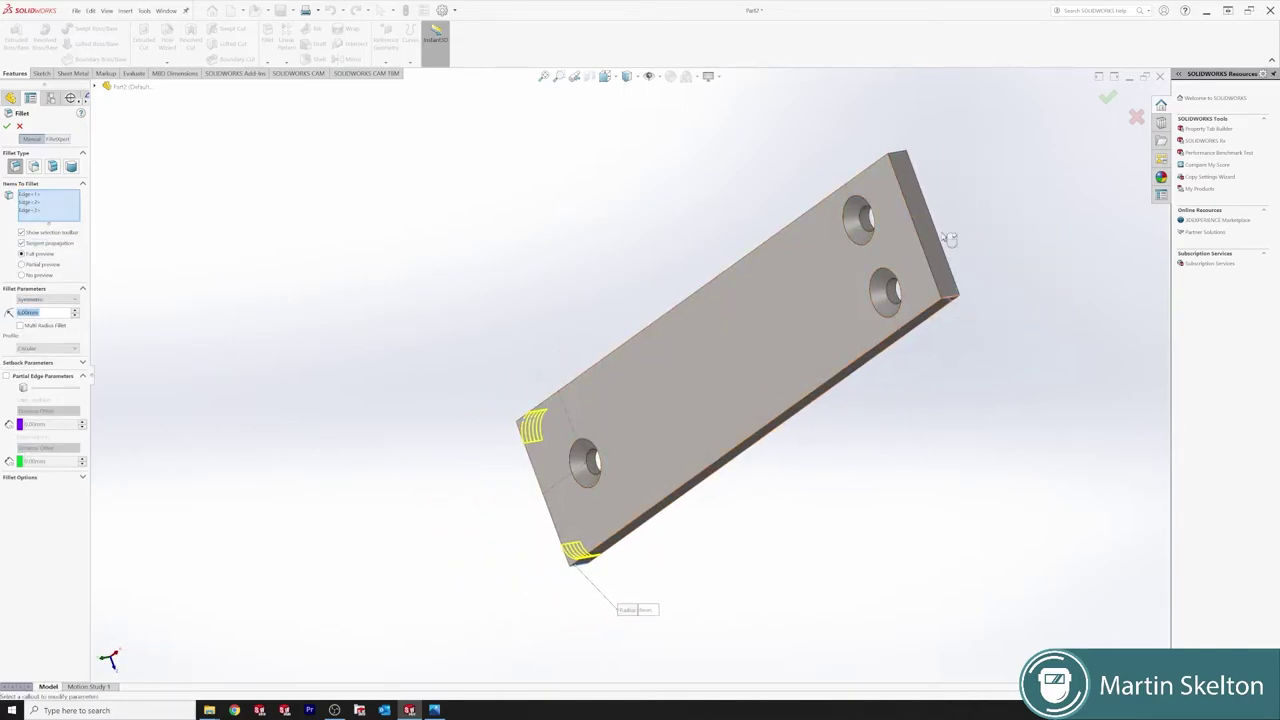
{"action": "left_click", "coordinate": [898, 158]}
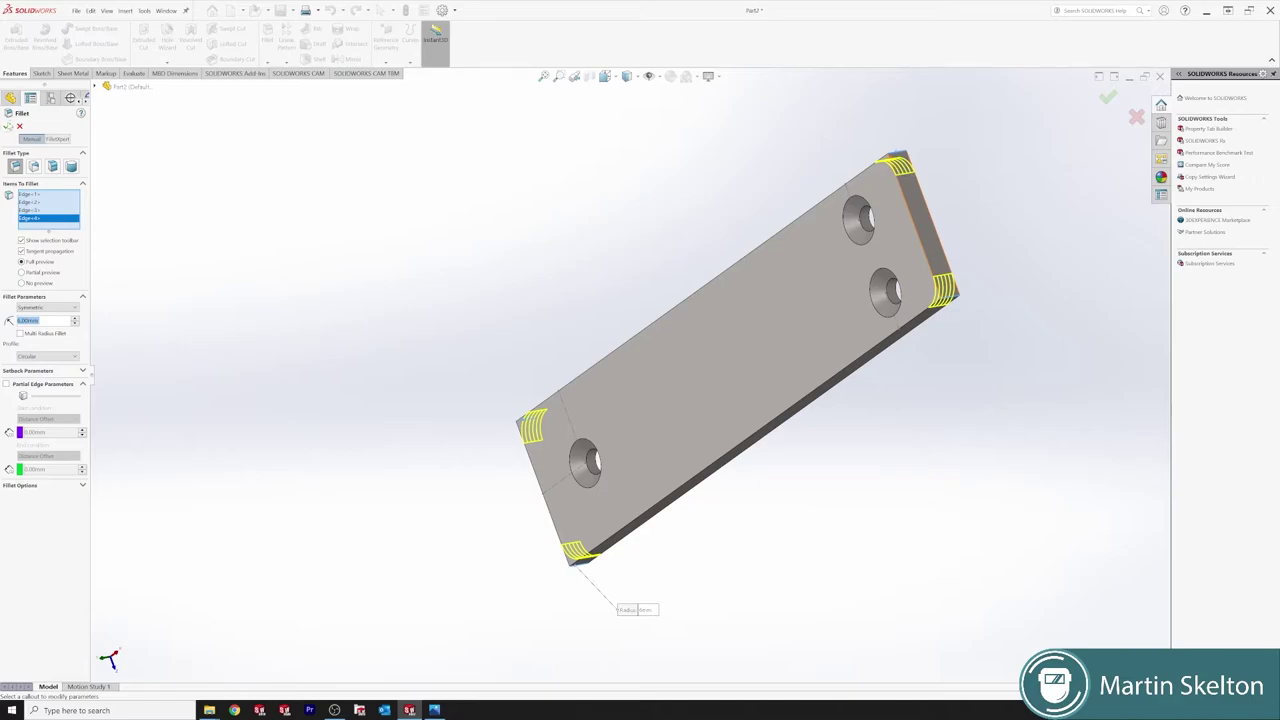
{"action": "key", "text": "Return"}
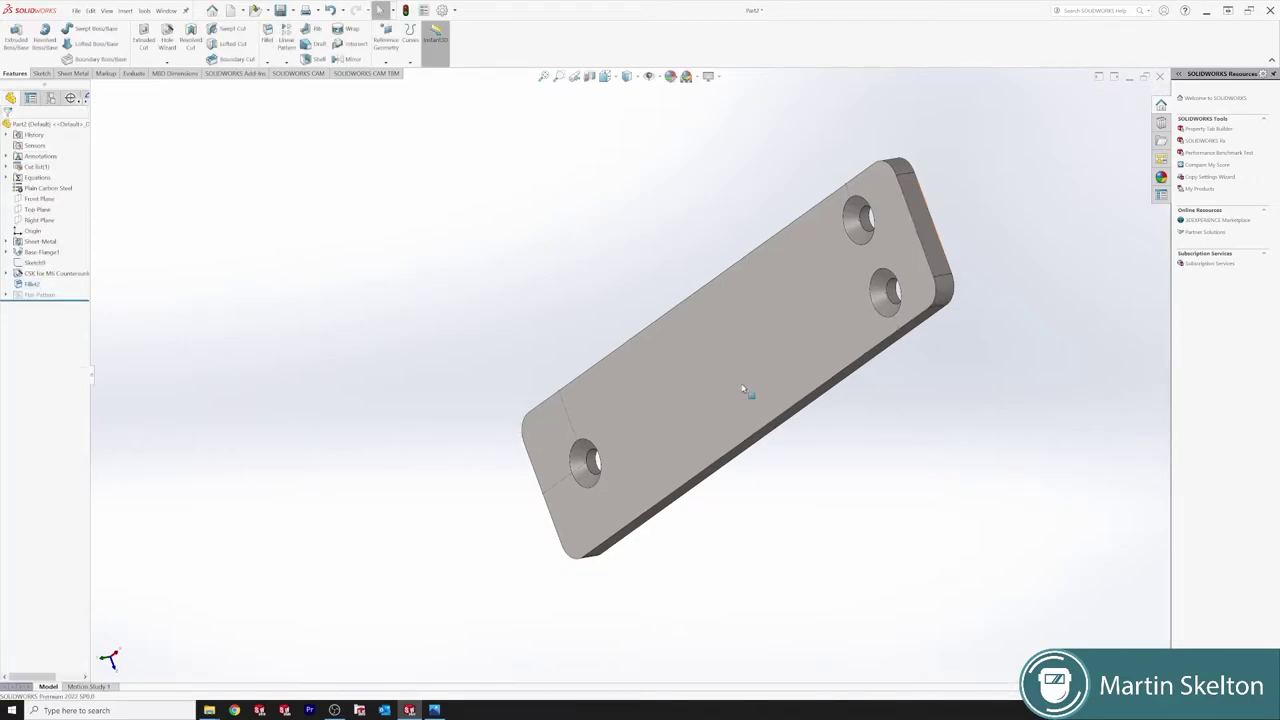
Hide the hole-layout centerline sketch on the plate
{"action": "left_click", "coordinate": [744, 367]}
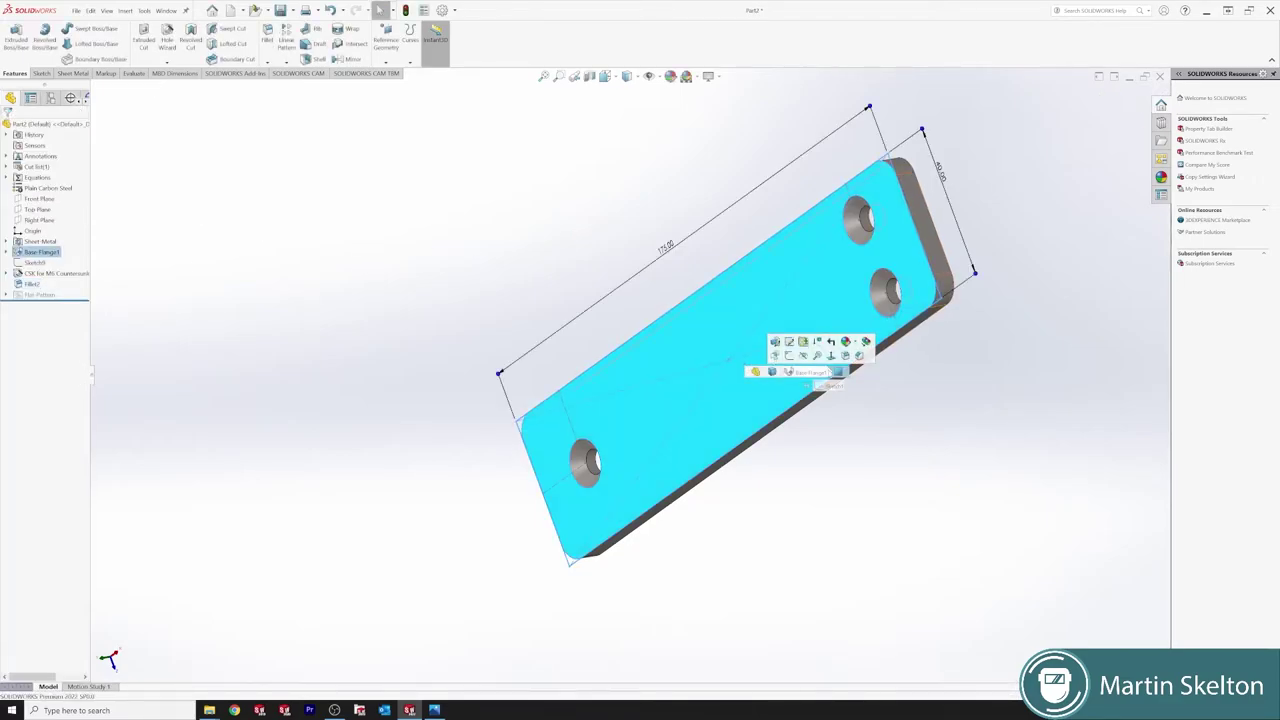
{"action": "left_click", "coordinate": [837, 371]}
{"action": "key", "text": "Escape"}
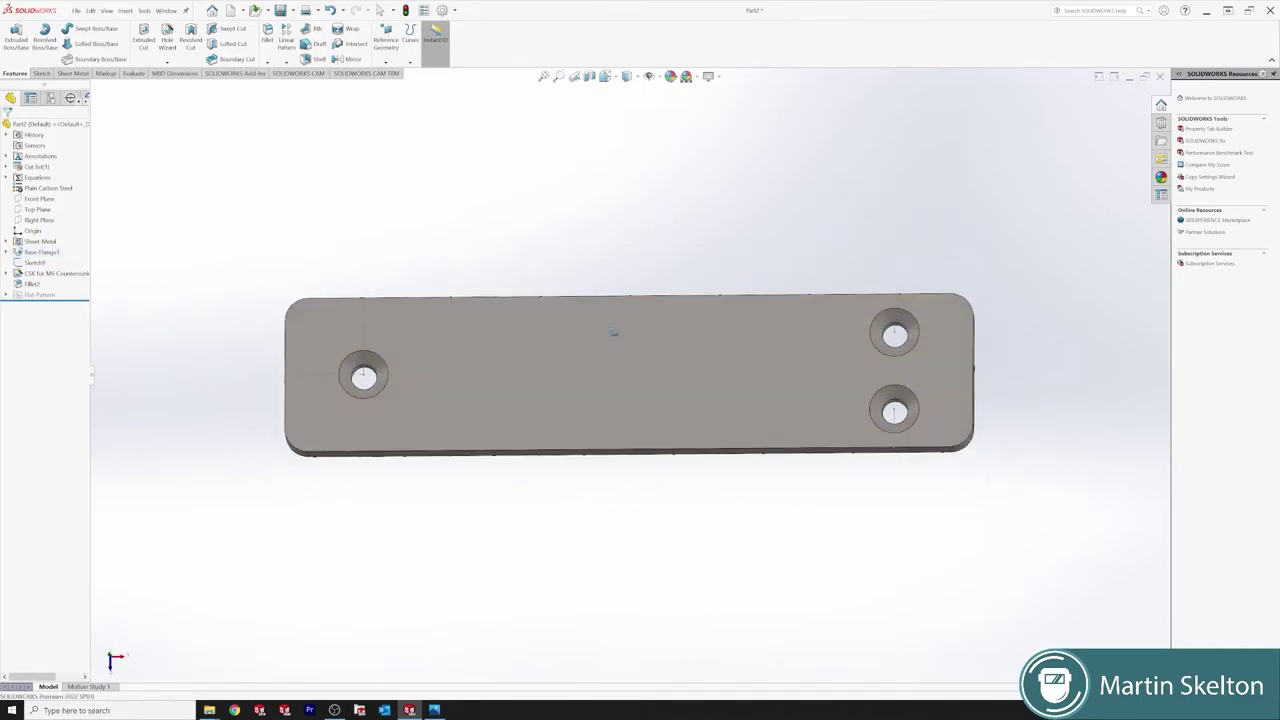
{"action": "middle_click_drag", "start_coordinate": [613, 331], "coordinate": [811, 337]}
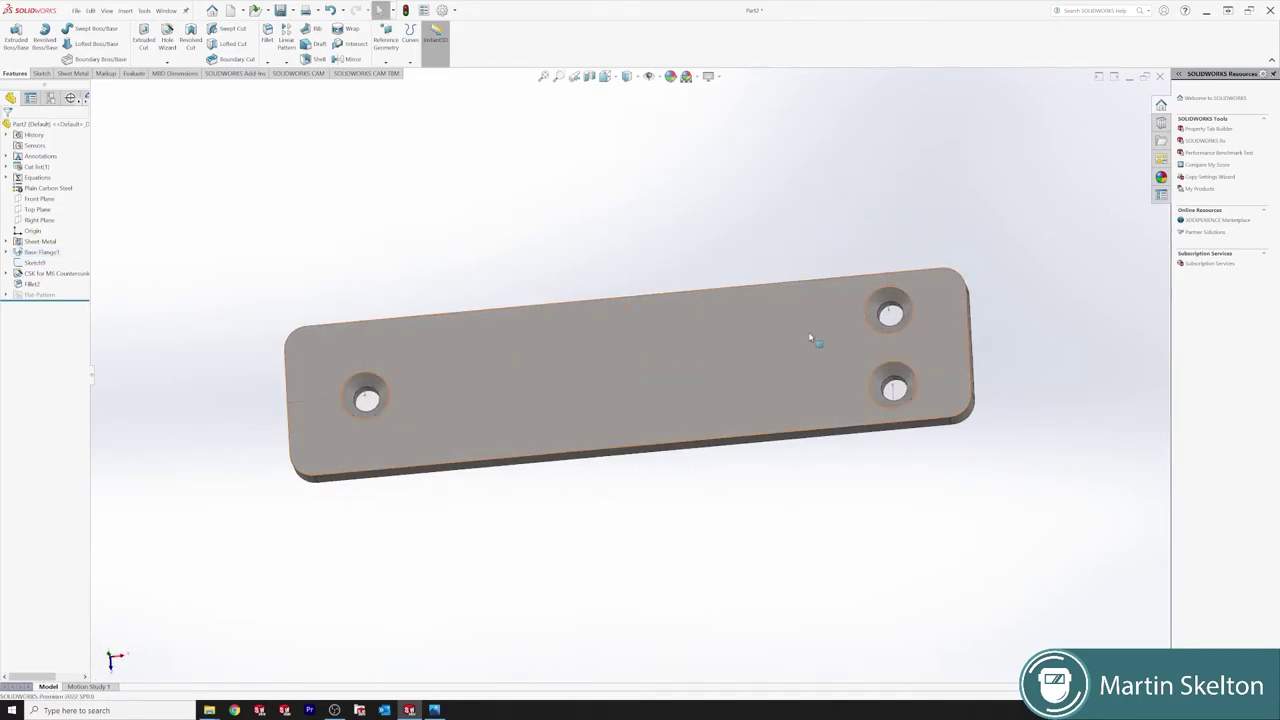
{"action": "left_click", "coordinate": [888, 286]}
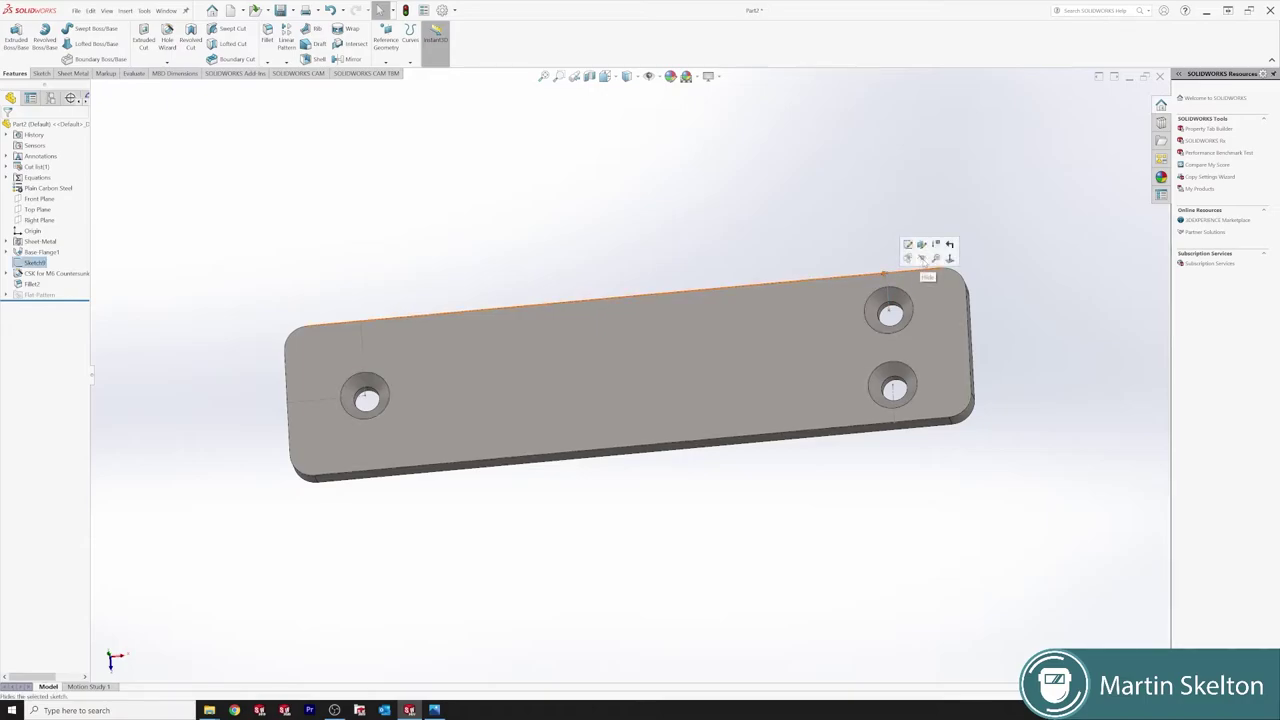
{"action": "middle_click_drag", "start_coordinate": [608, 272], "coordinate": [580, 471]}
Start a sketch on the plate's large face and draw a vertical line about 26 mm long between the origin and the two-hole end
{"action": "left_click", "coordinate": [628, 388]}
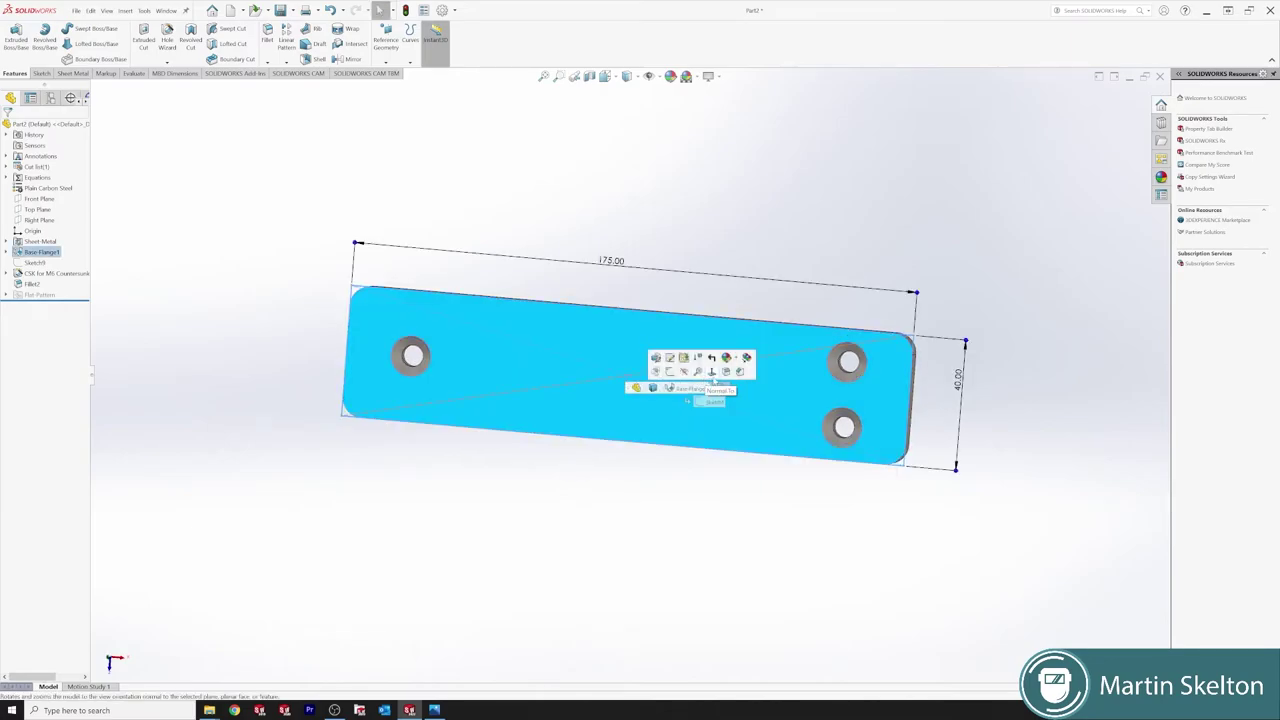
{"action": "left_click", "coordinate": [712, 372]}
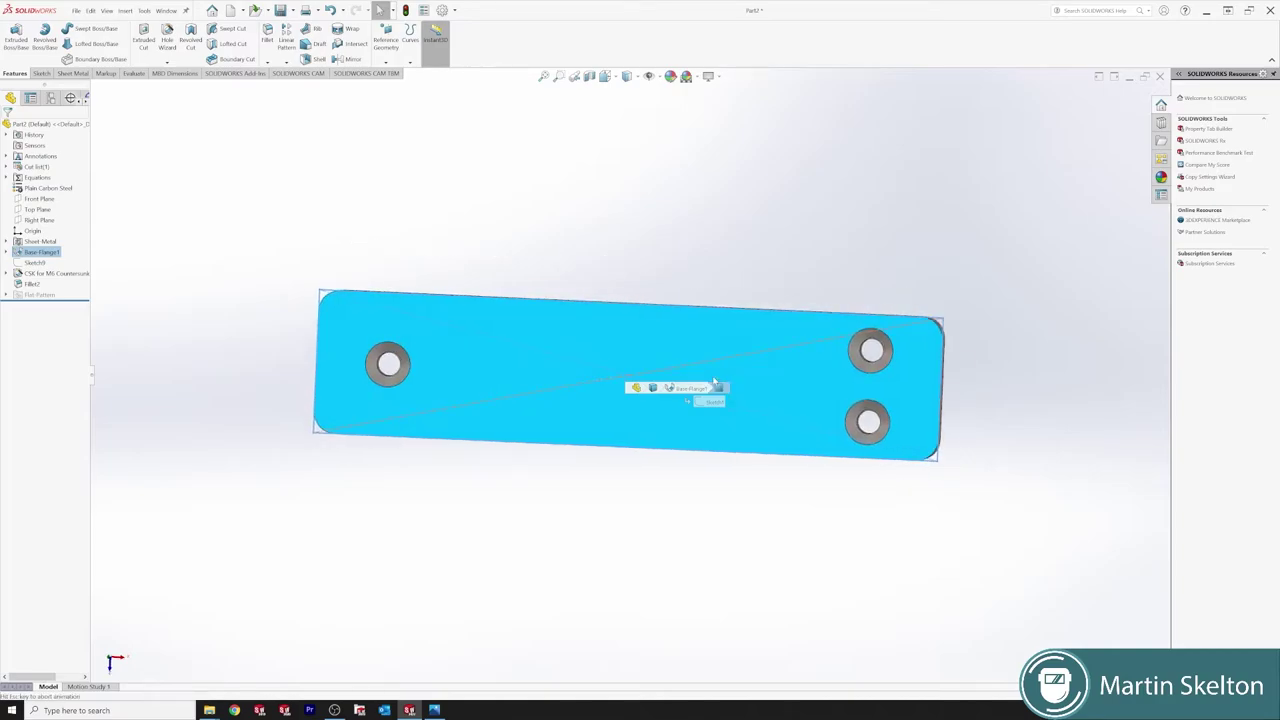
{"action": "key", "text": "Escape"}
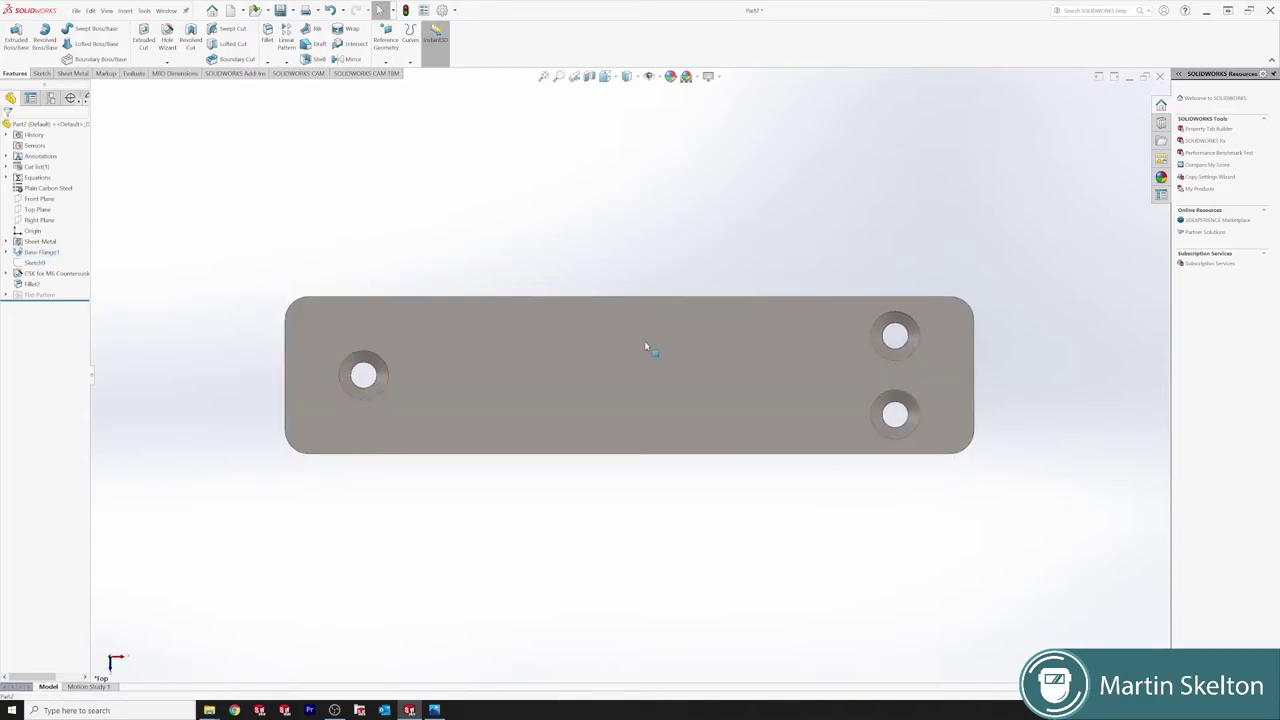
{"action": "left_click", "coordinate": [647, 342]}
{"action": "left_click", "coordinate": [689, 333]}
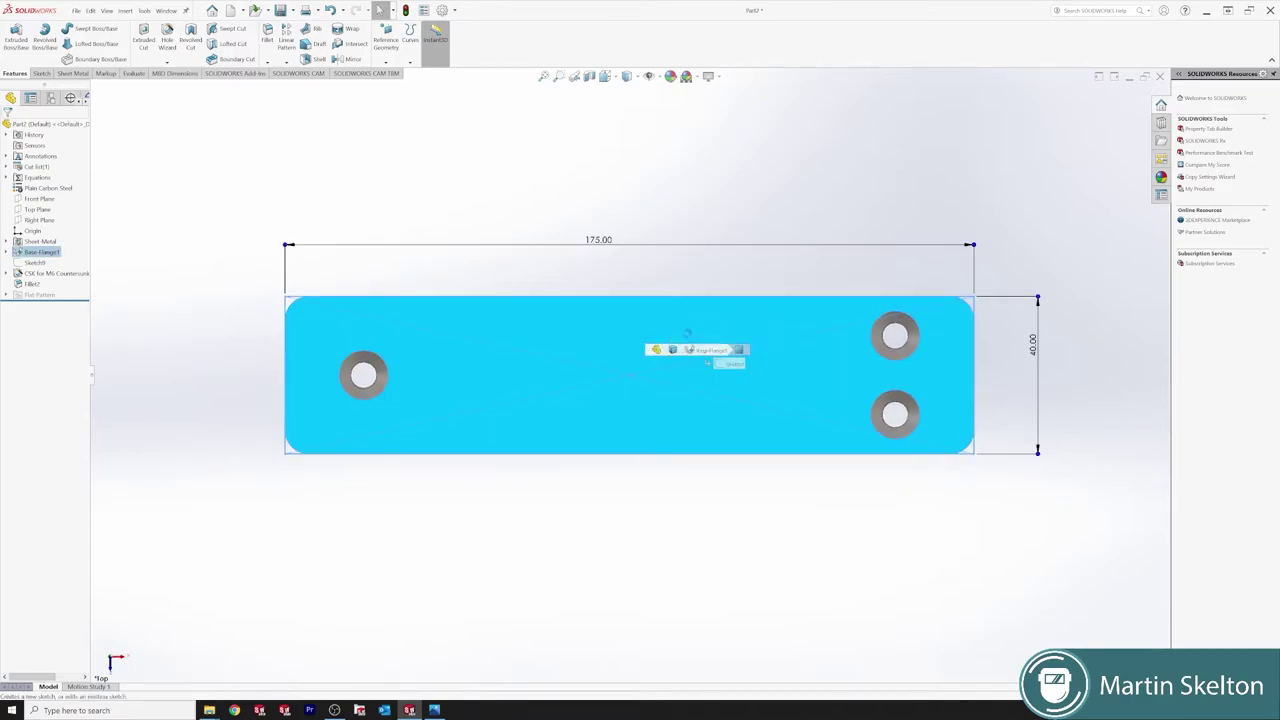
{"action": "key", "text": "l"}
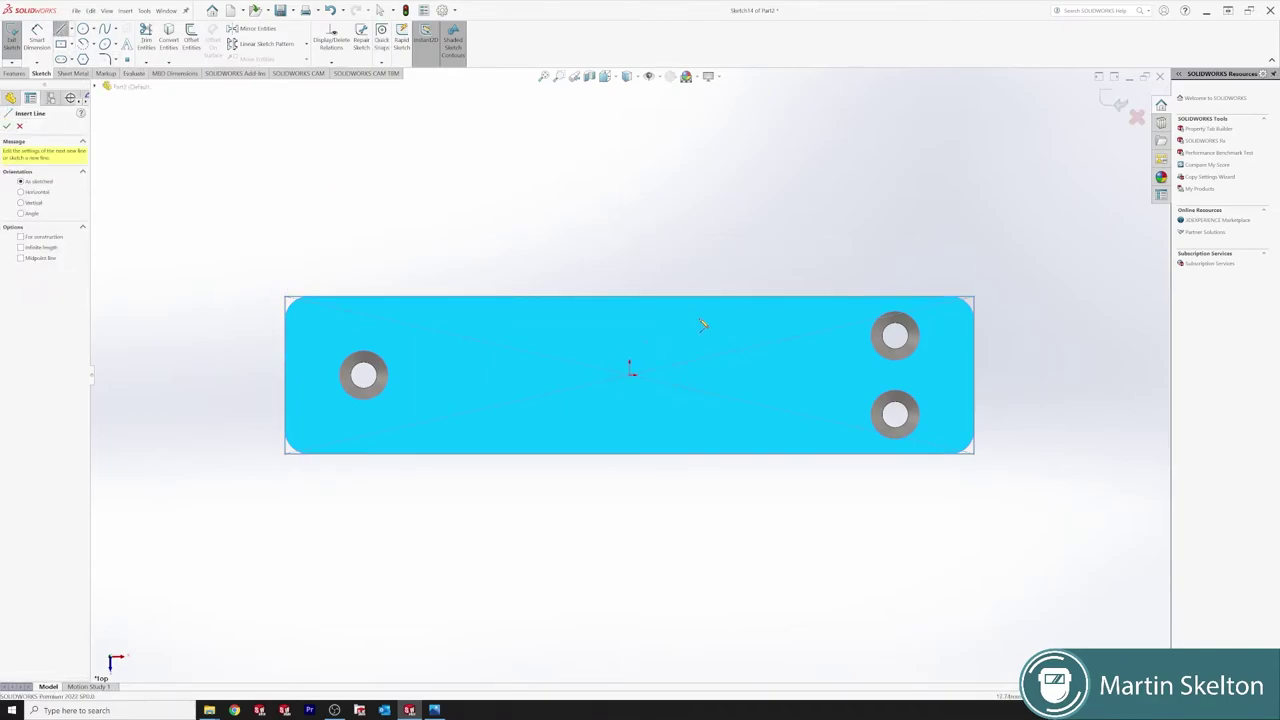
{"action": "left_click", "coordinate": [700, 321]}
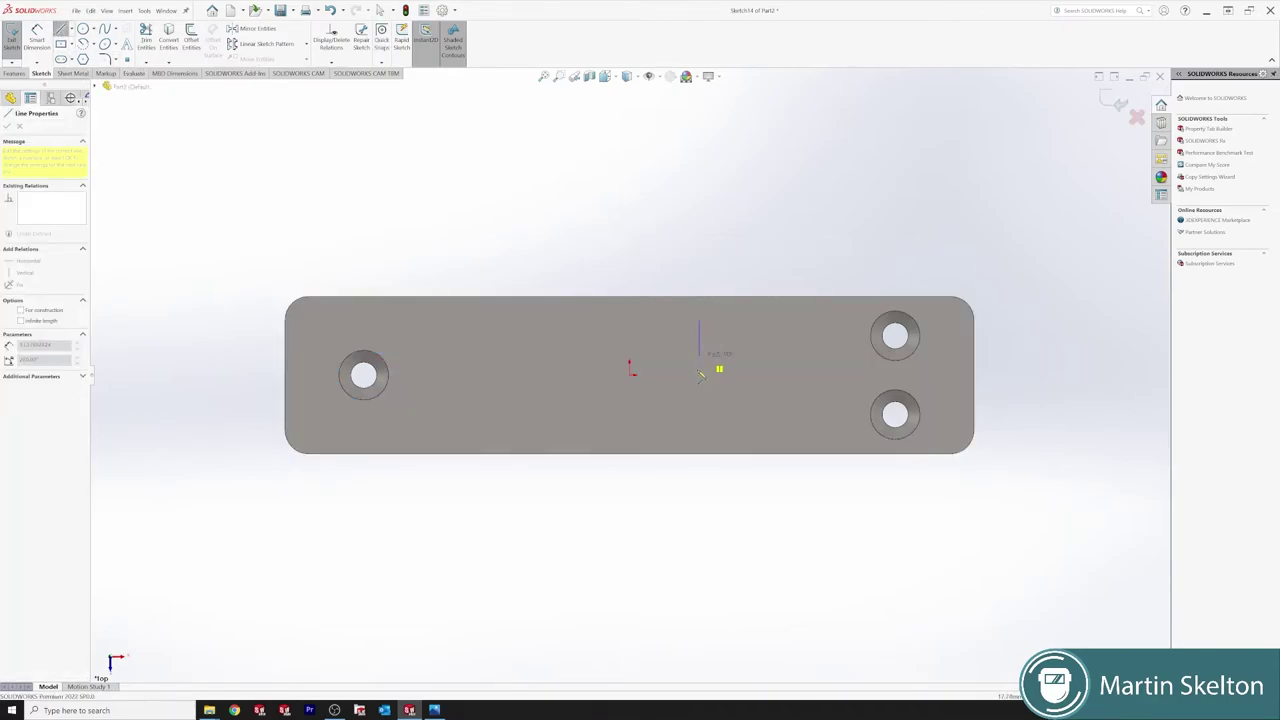
{"action": "left_click", "coordinate": [702, 423]}
{"action": "right_click", "coordinate": [692, 224]}
{"action": "left_click", "coordinate": [708, 254]}
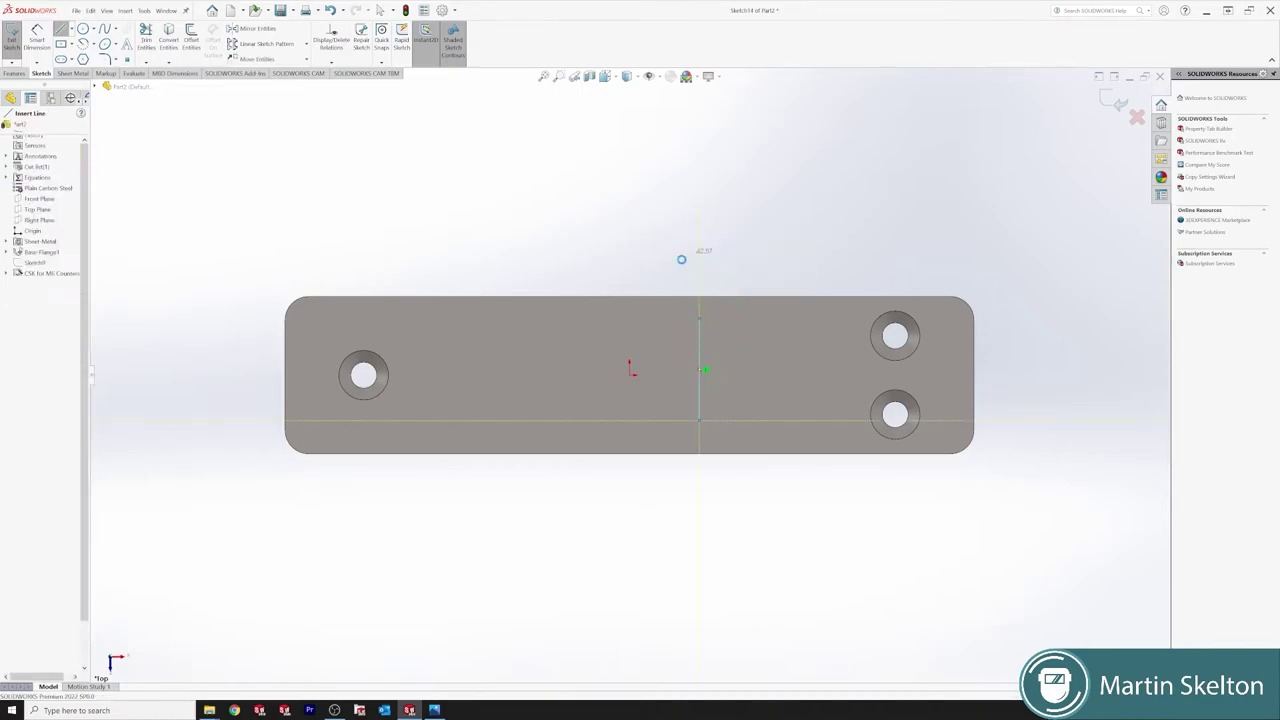
Dimension the vertical line 70 mm from the plate's right edge
{"action": "left_click", "coordinate": [37, 38]}
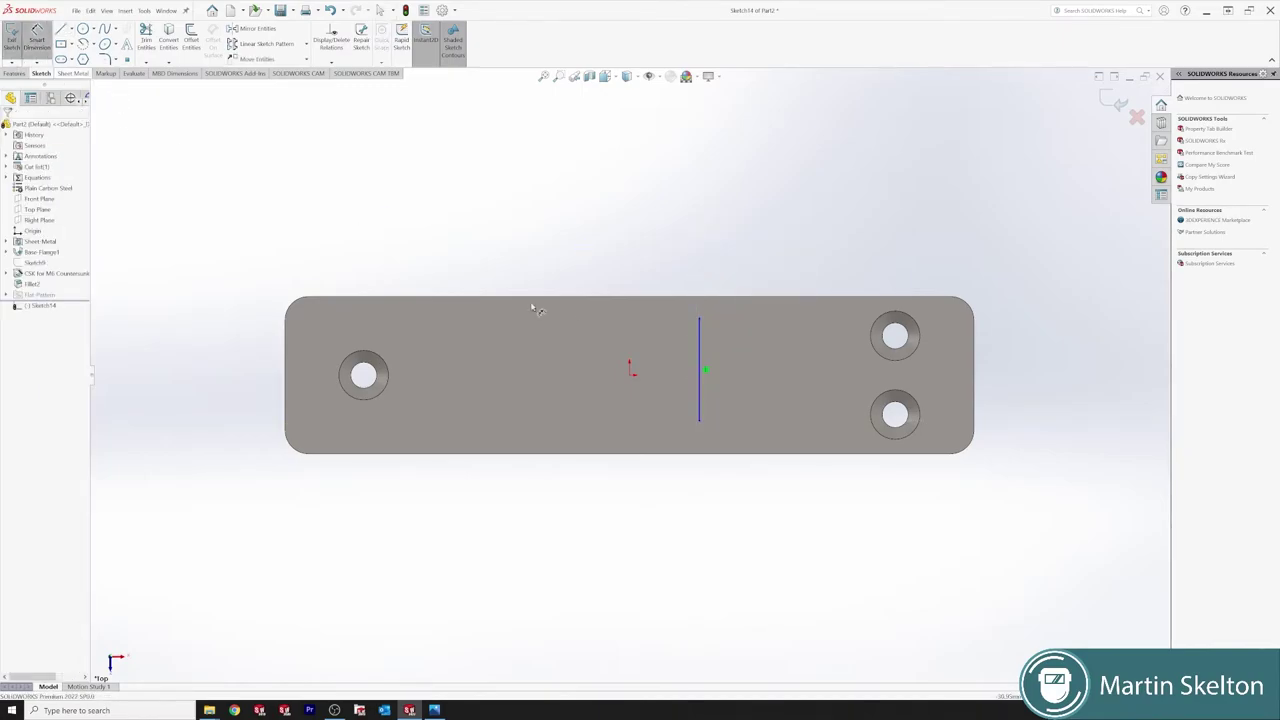
{"action": "left_click", "coordinate": [700, 358]}
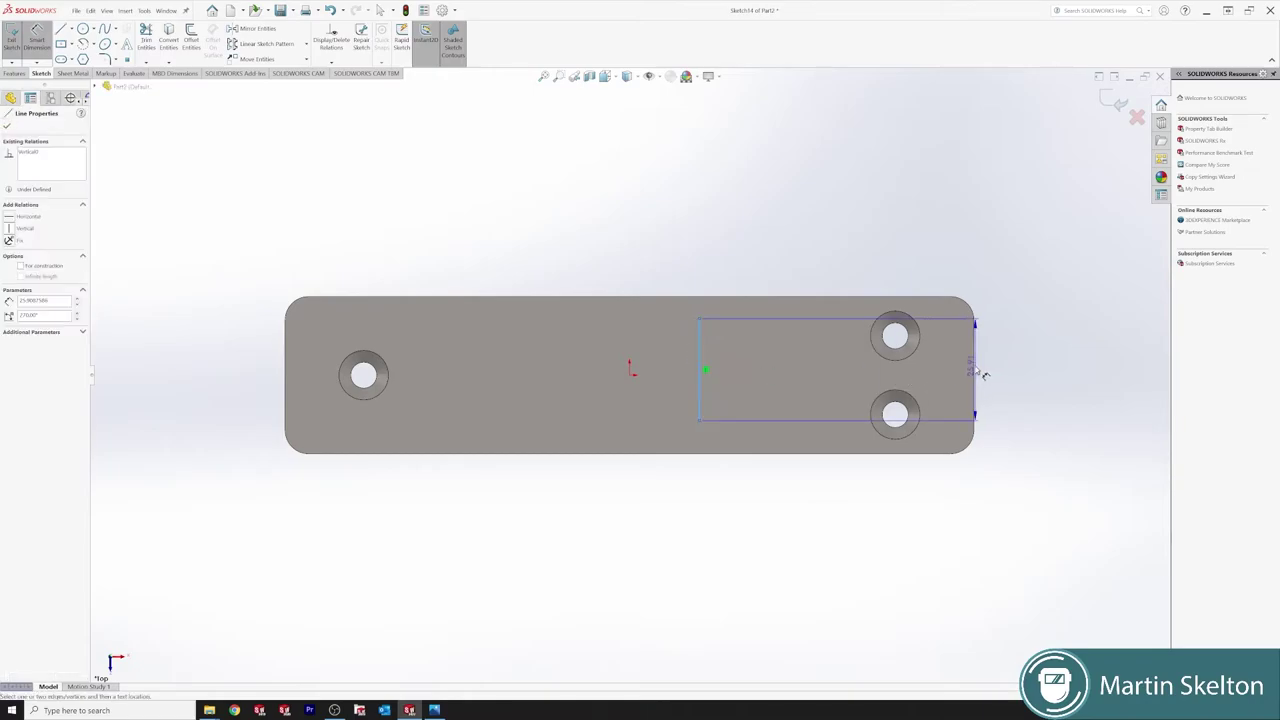
{"action": "left_click", "coordinate": [976, 368]}
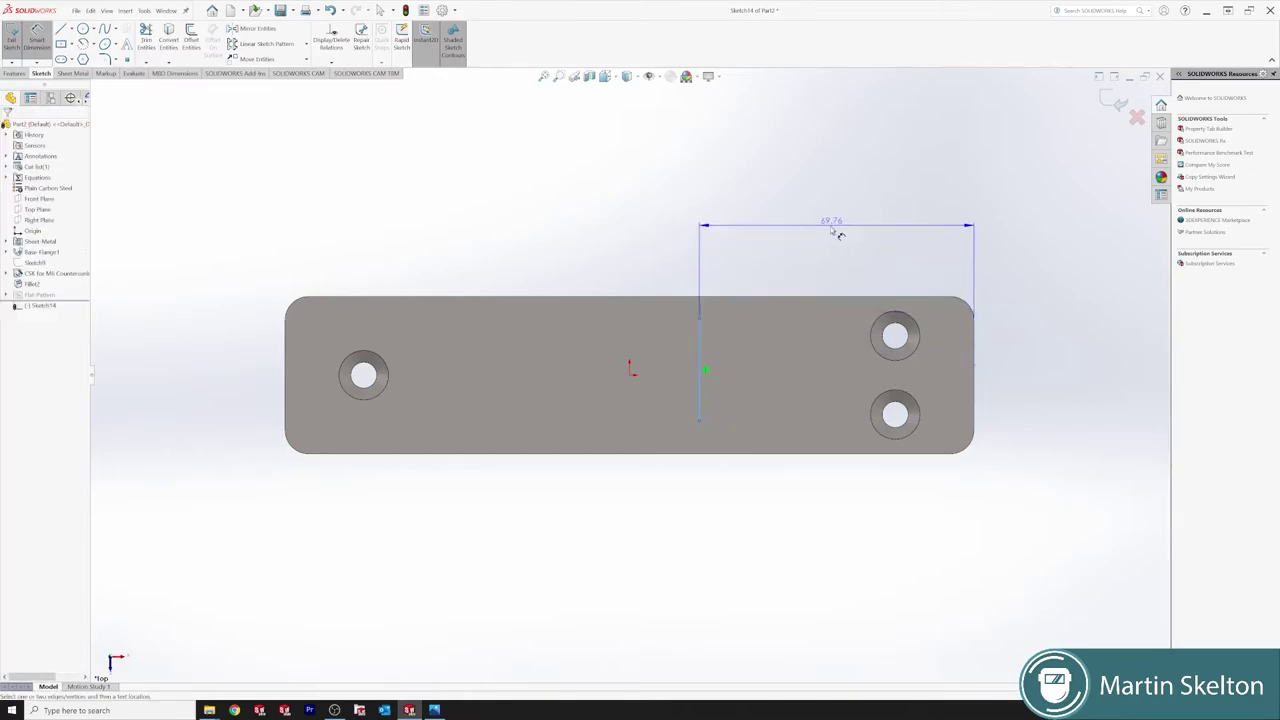
{"action": "left_click", "coordinate": [838, 234]}
{"action": "type", "text": "15"}
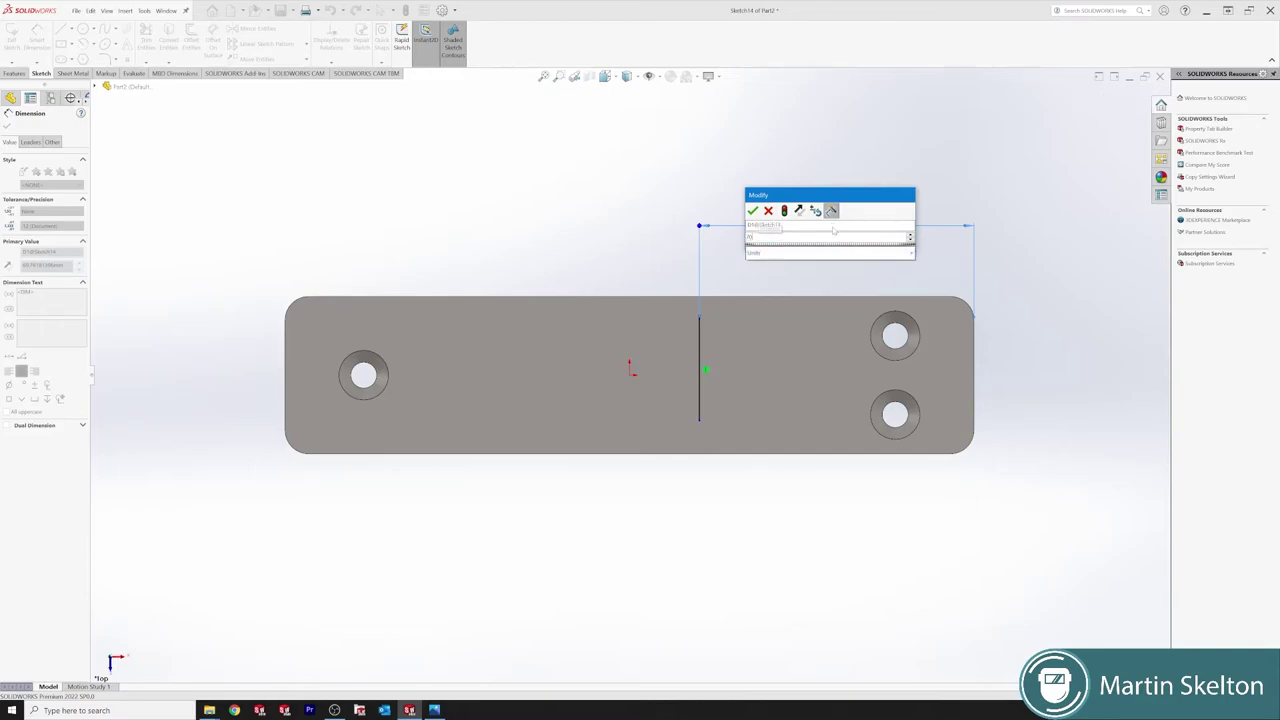
{"action": "key", "text": "Return"}
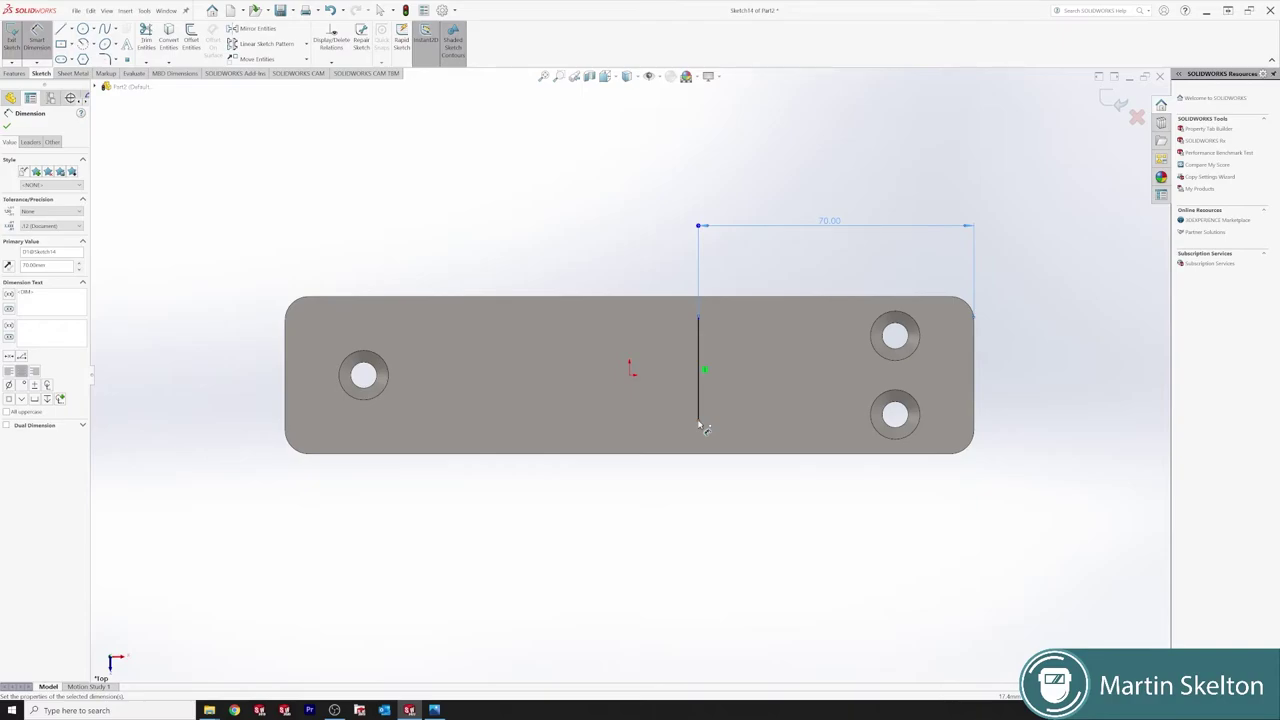
Dimension the vertical line's lower endpoint 5 mm from the plate's lower edge
{"action": "left_click", "coordinate": [699, 422]}
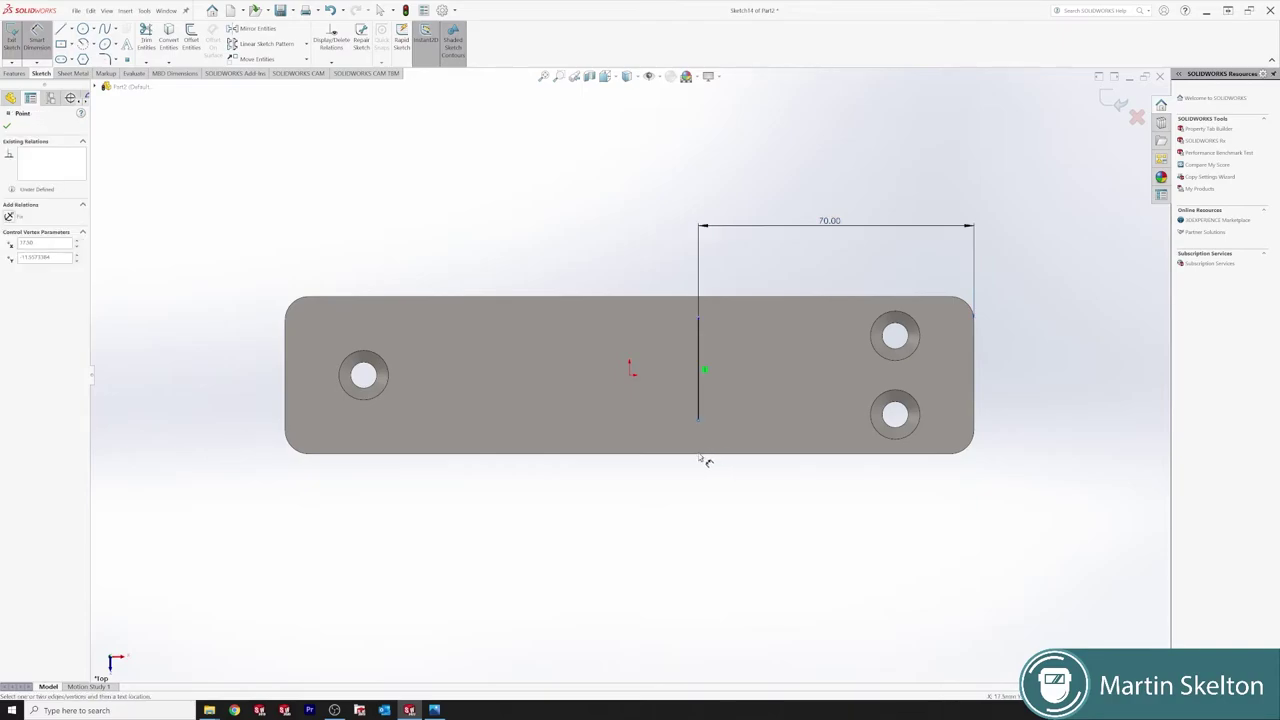
{"action": "left_click", "coordinate": [701, 455]}
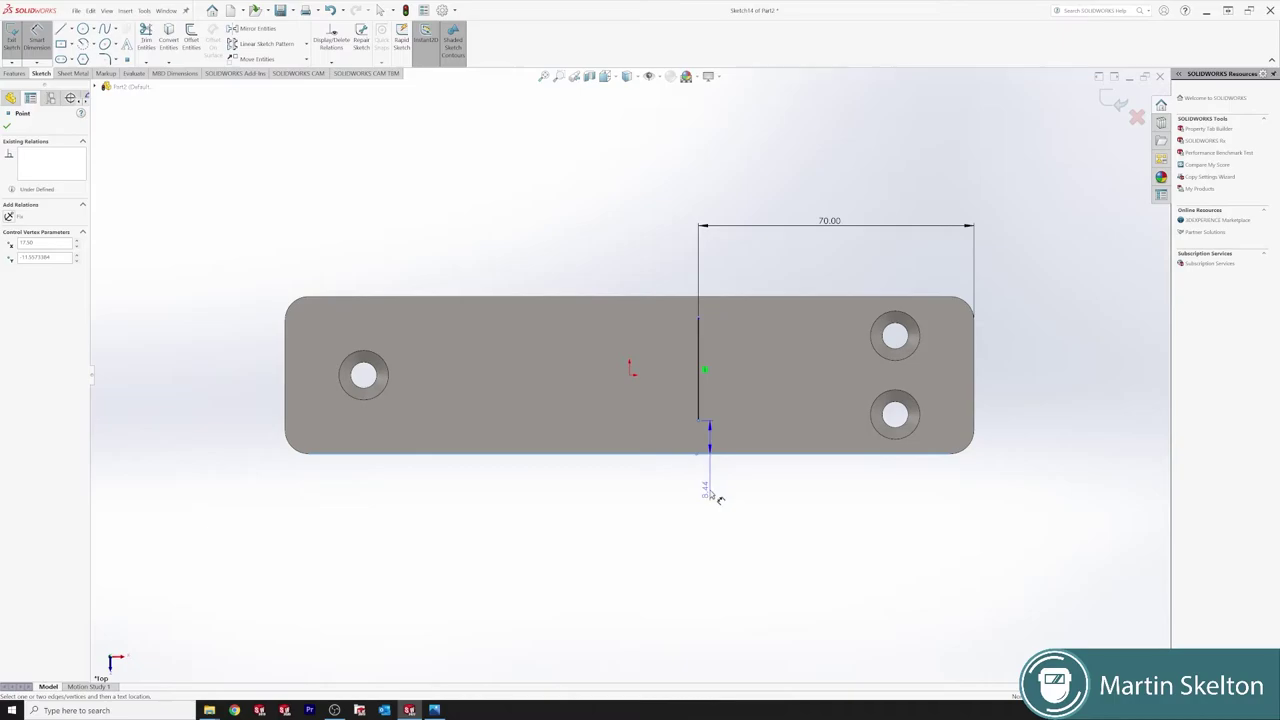
{"action": "left_click", "coordinate": [715, 497]}
{"action": "type", "text": "5"}
{"action": "key", "text": "Return"}
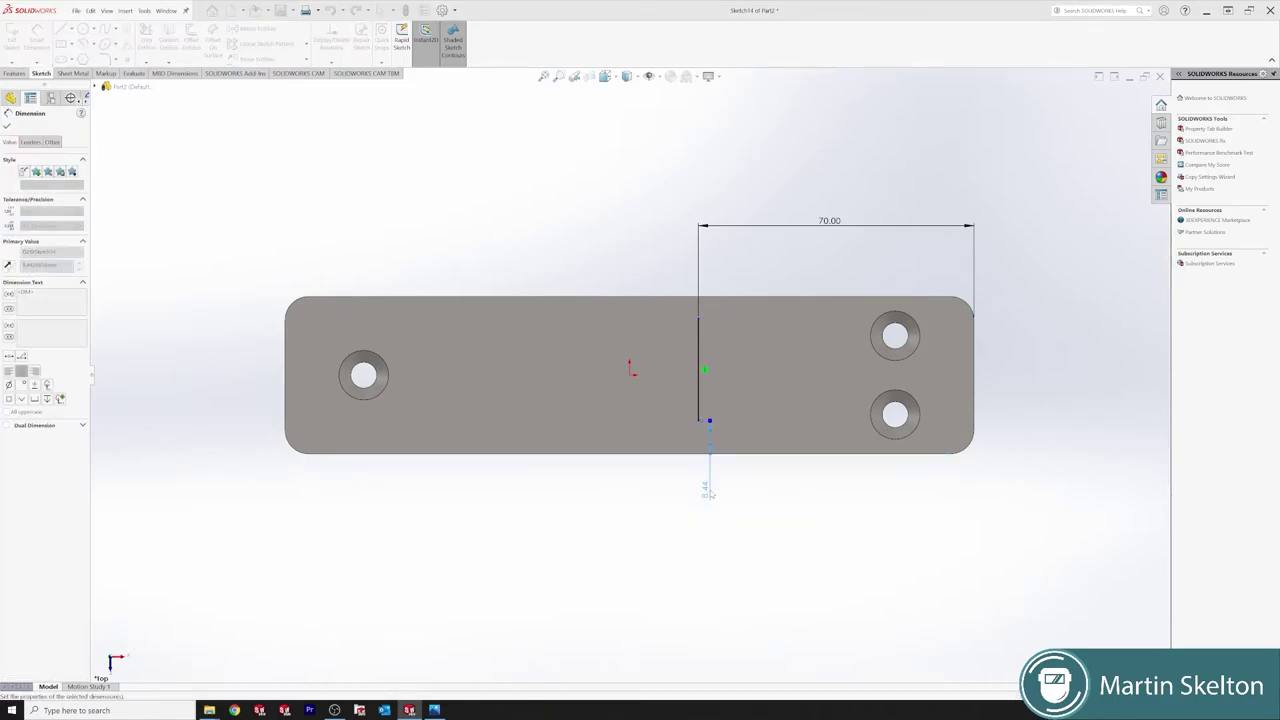
Dimension the vertical line's upper endpoint 5 mm from the plate's upper edge
{"action": "left_click", "coordinate": [699, 322]}
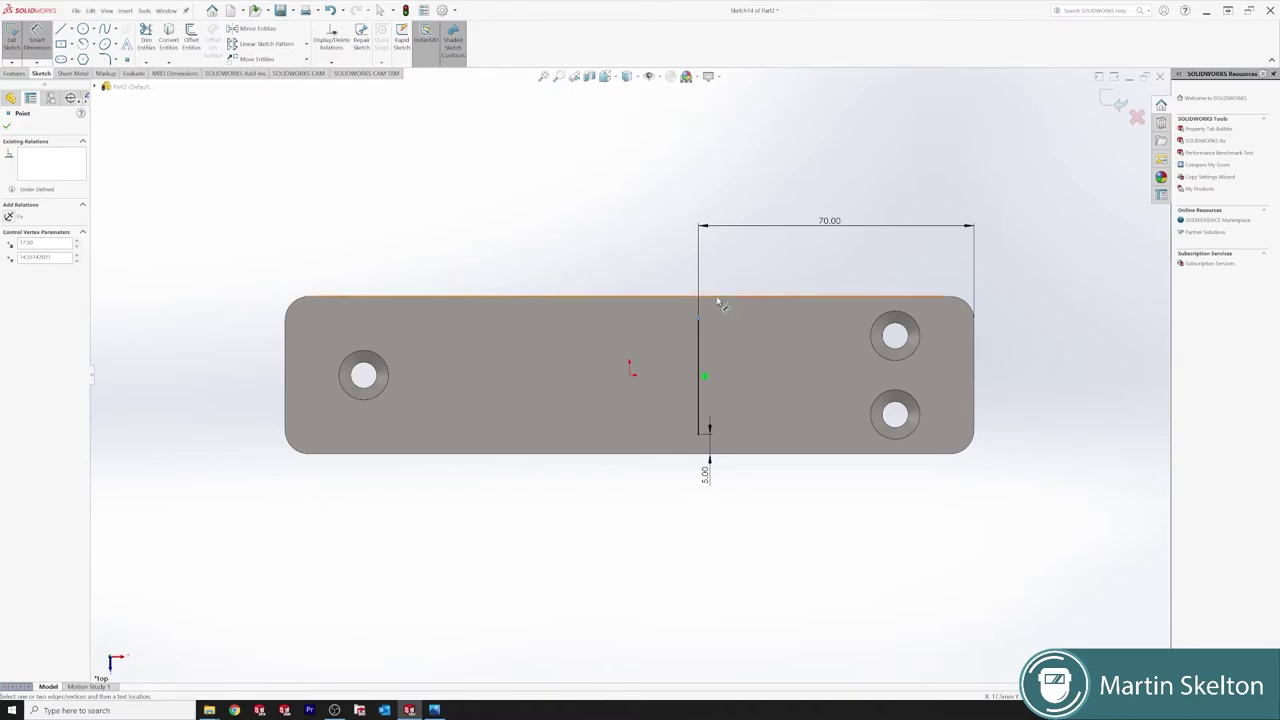
{"action": "left_click", "coordinate": [719, 297]}
{"action": "left_click", "coordinate": [679, 277]}
{"action": "type", "text": "5"}
{"action": "key", "text": "Return"}
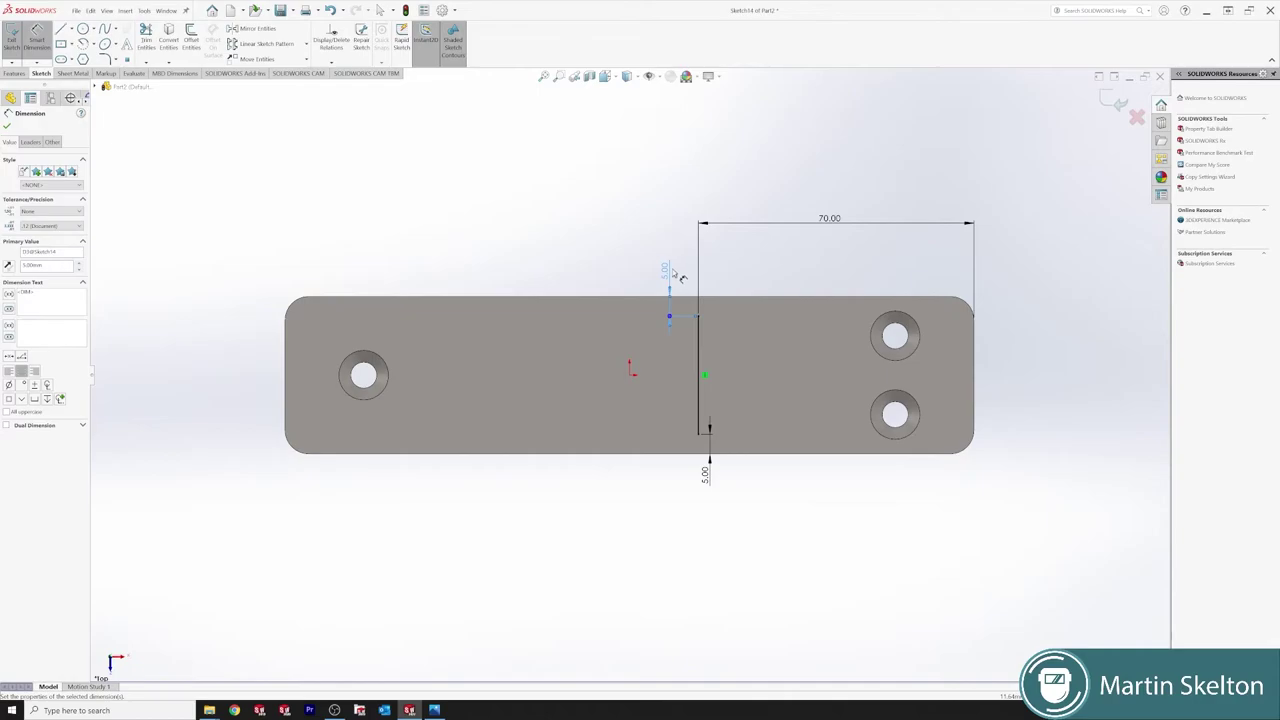
{"action": "key", "text": "Escape"}
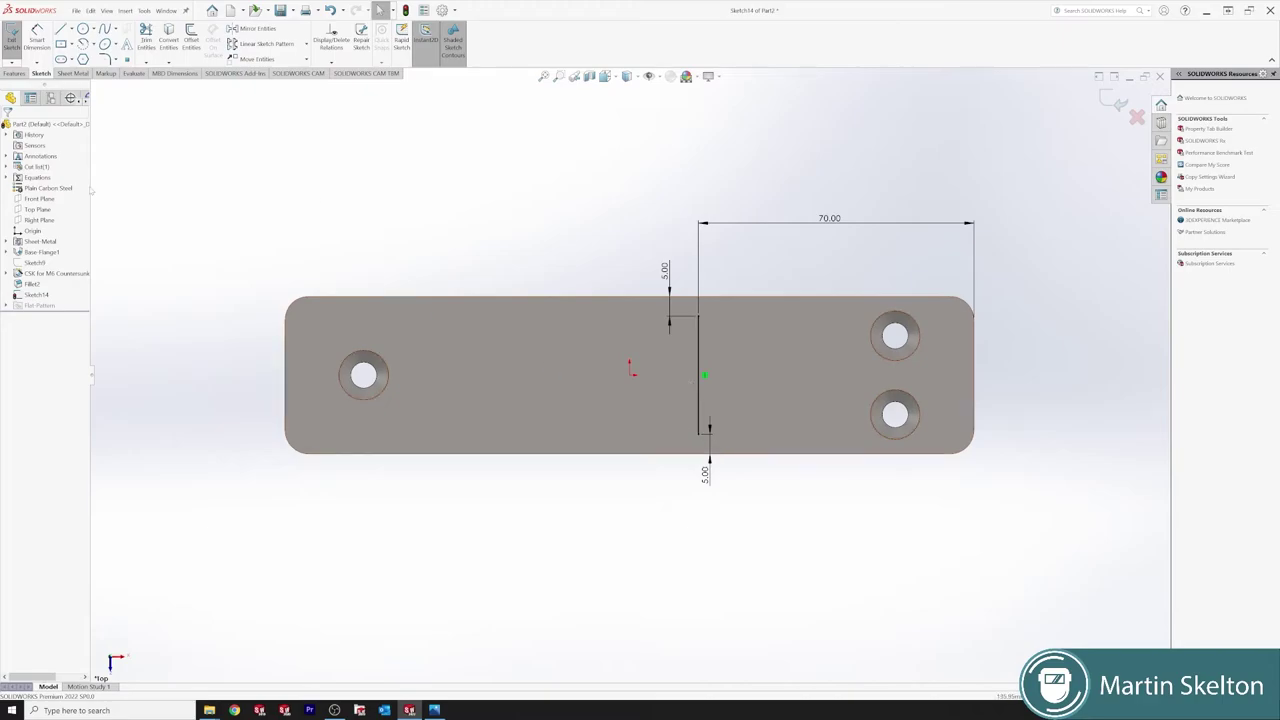
Start a Sketched Bend on the vertical line and fix the plate's single-hole side
{"action": "left_click", "coordinate": [70, 74]}
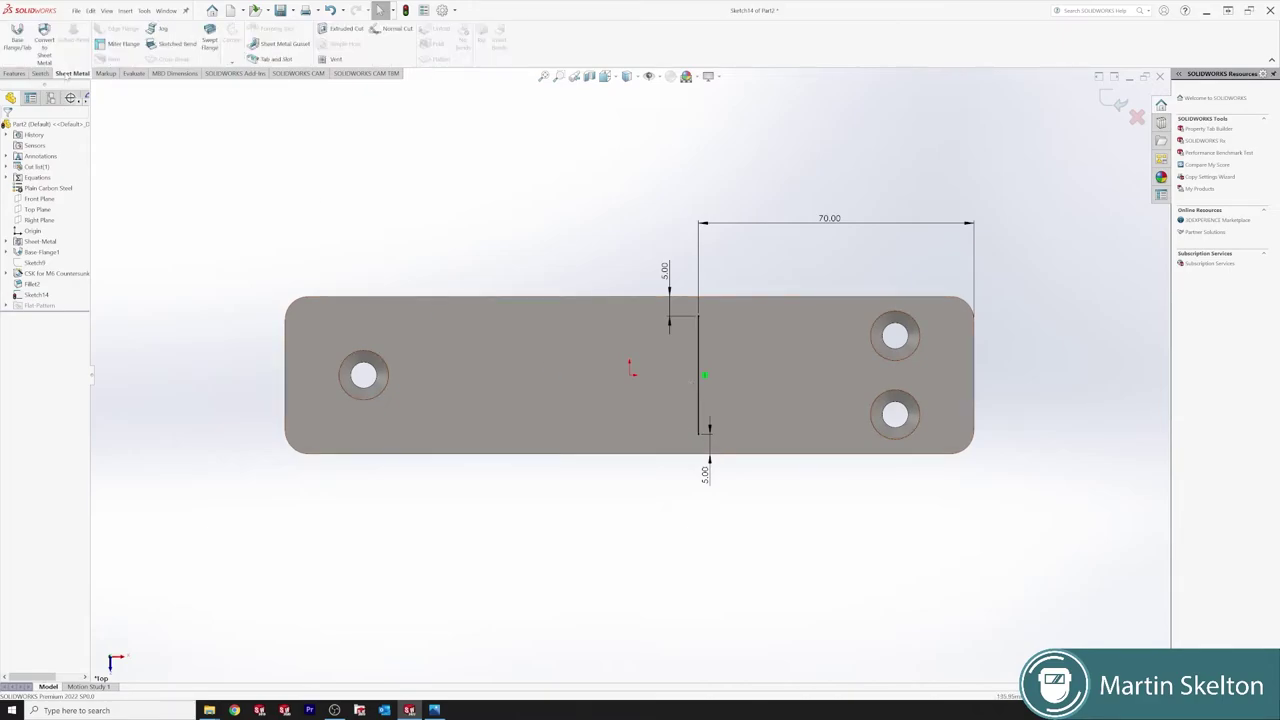
{"action": "left_click", "coordinate": [178, 44]}
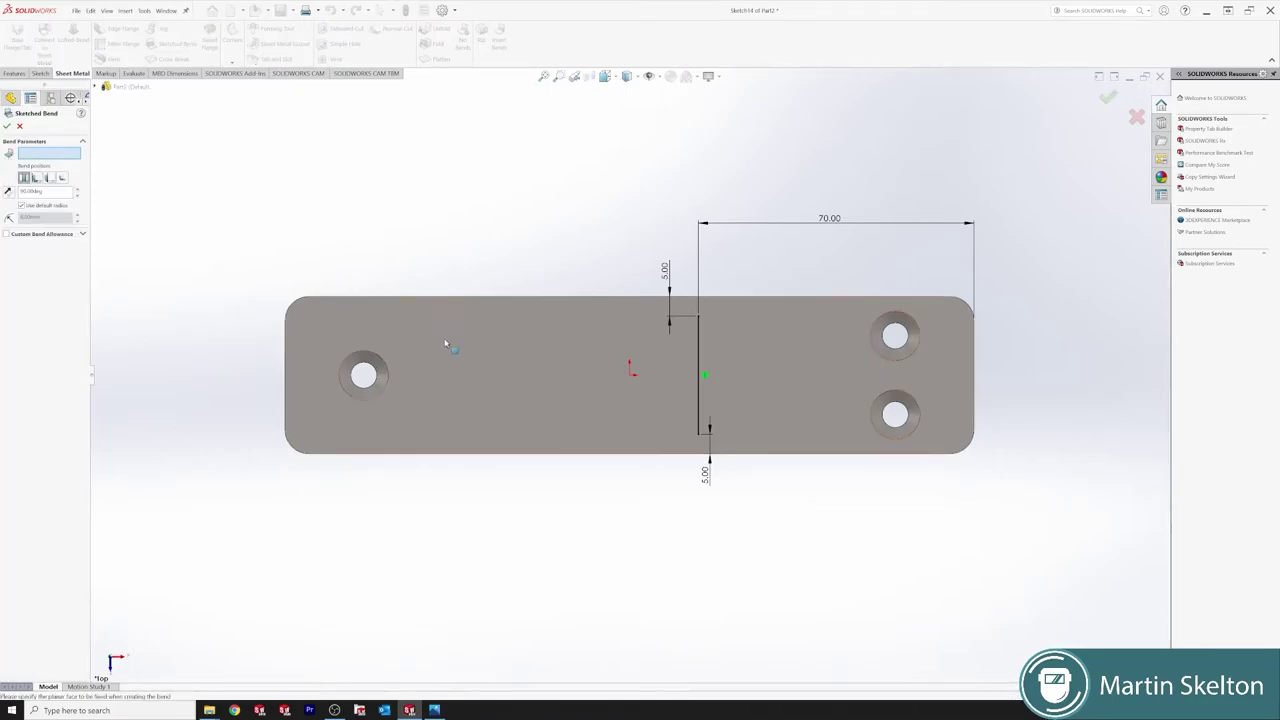
{"action": "left_click", "coordinate": [525, 353]}
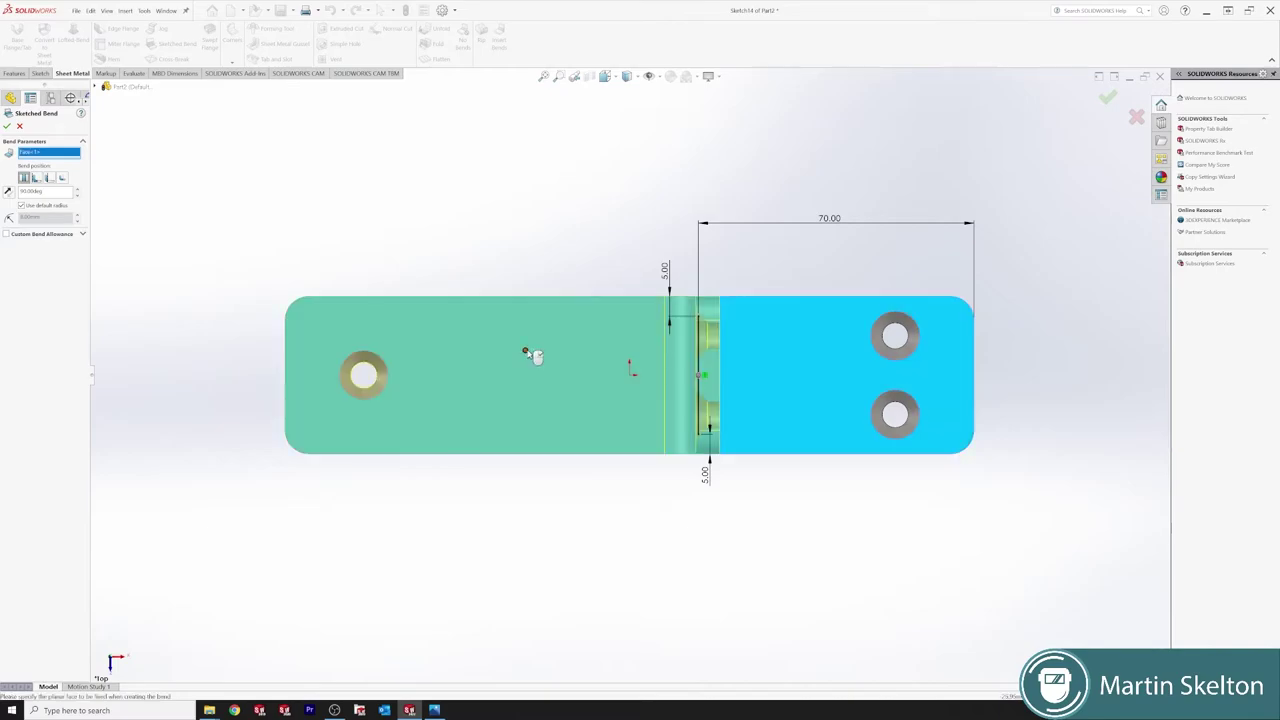
{"action": "middle_click_drag", "start_coordinate": [676, 446], "coordinate": [676, 189]}
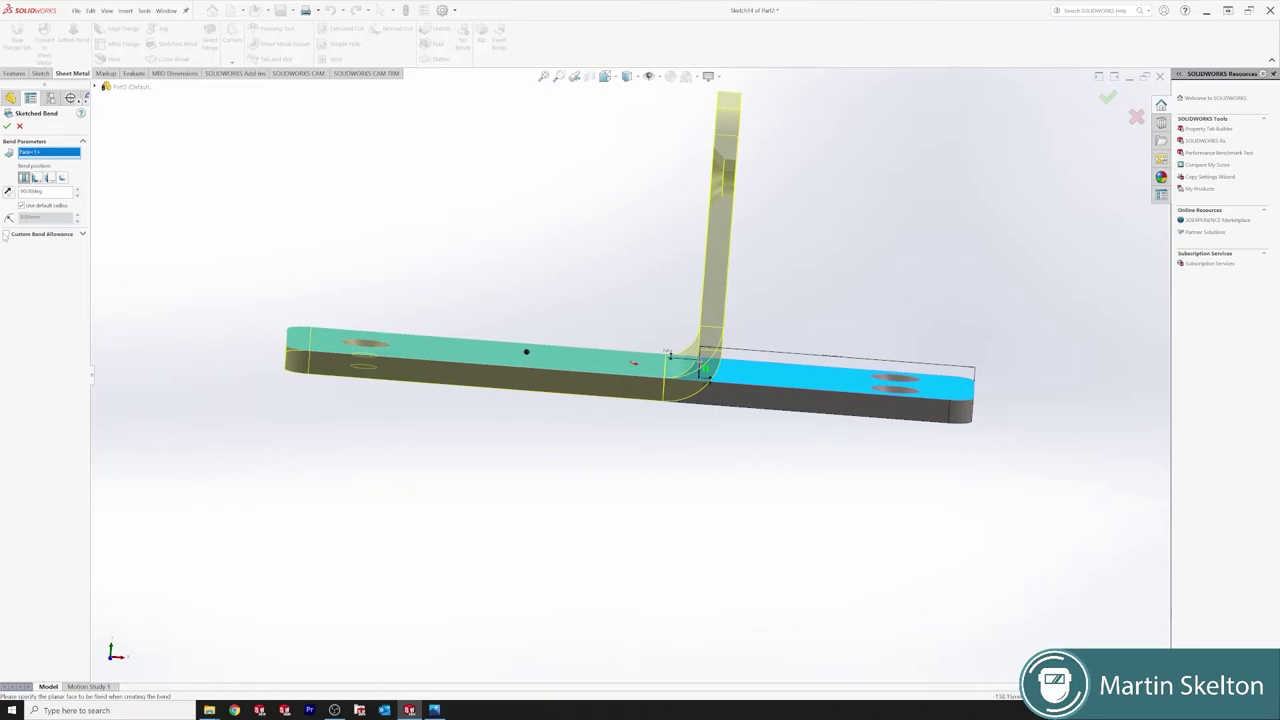
Compare the bend positions, choose Material Inside and complete the 90-degree bend with the default radius
{"action": "left_click", "coordinate": [6, 234]}
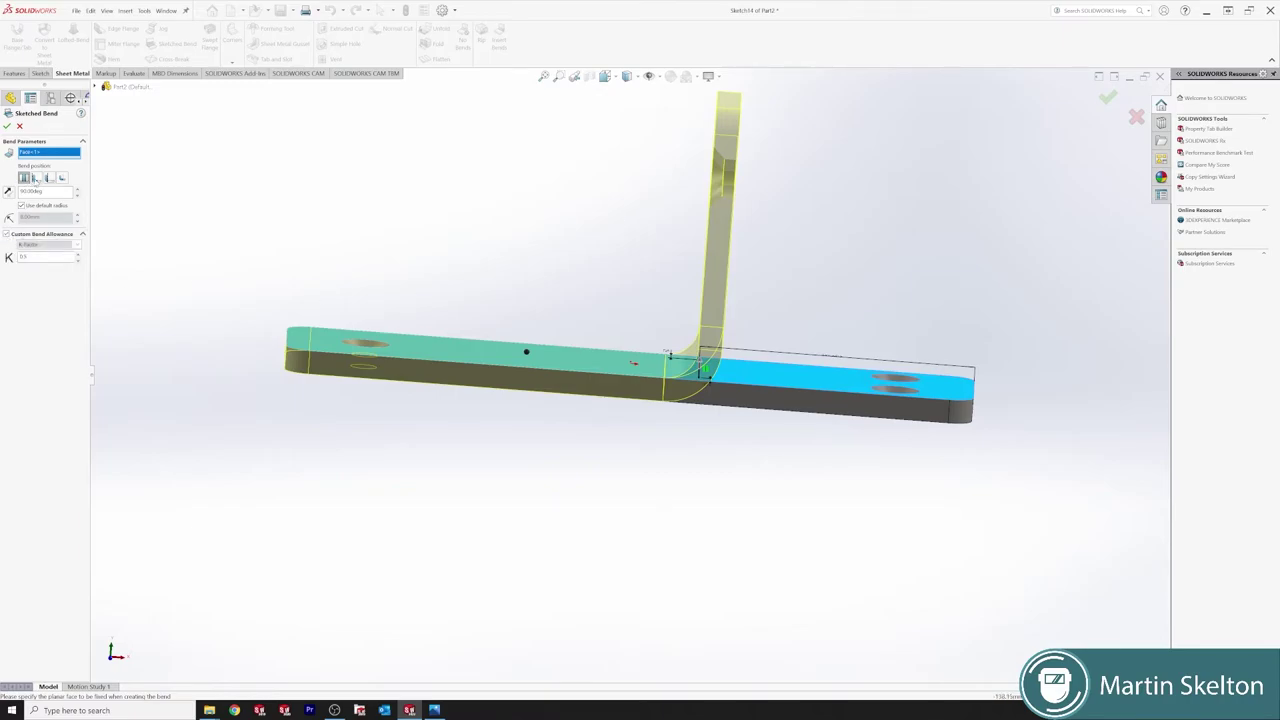
{"action": "left_click", "coordinate": [37, 178]}
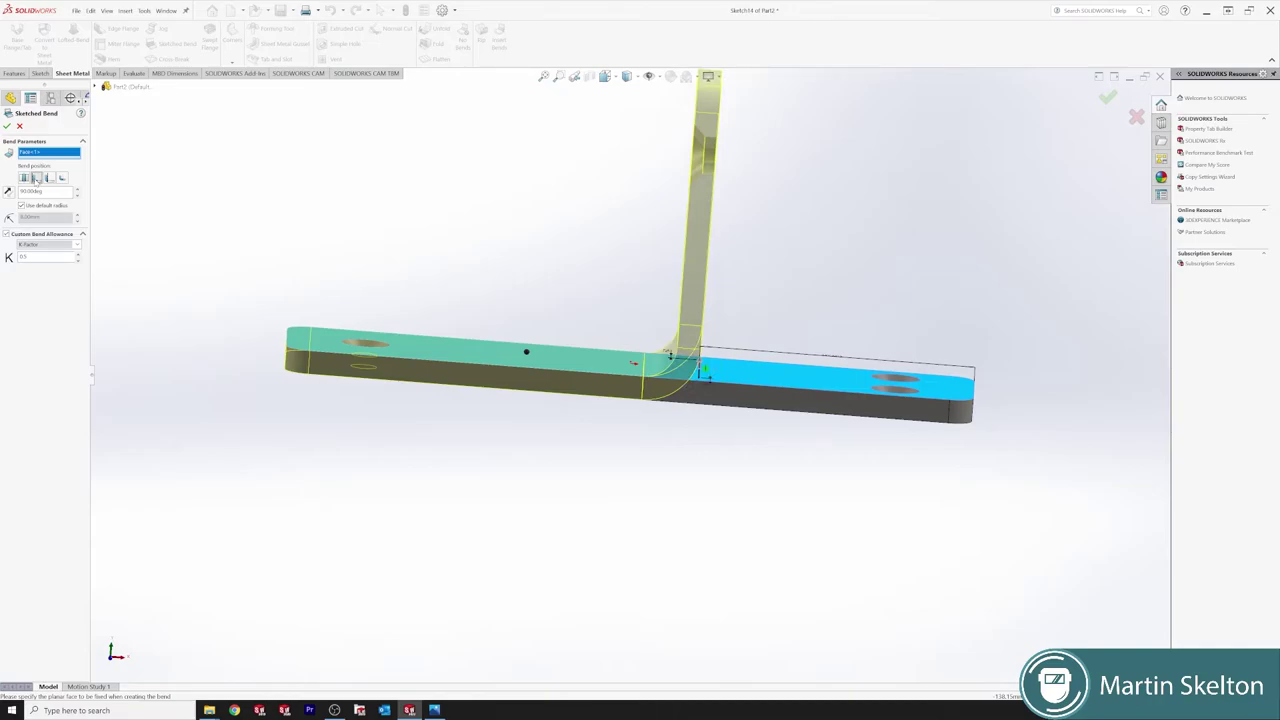
{"action": "left_click", "coordinate": [49, 178]}
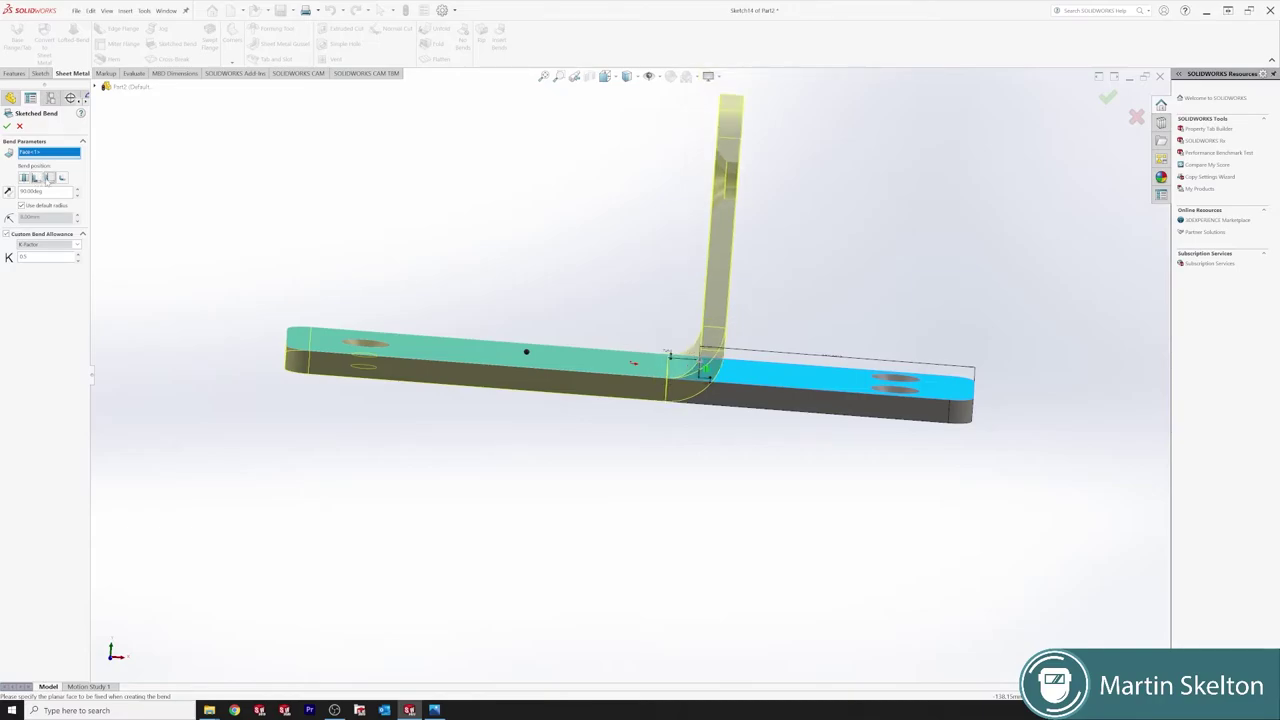
{"action": "left_click", "coordinate": [61, 178]}
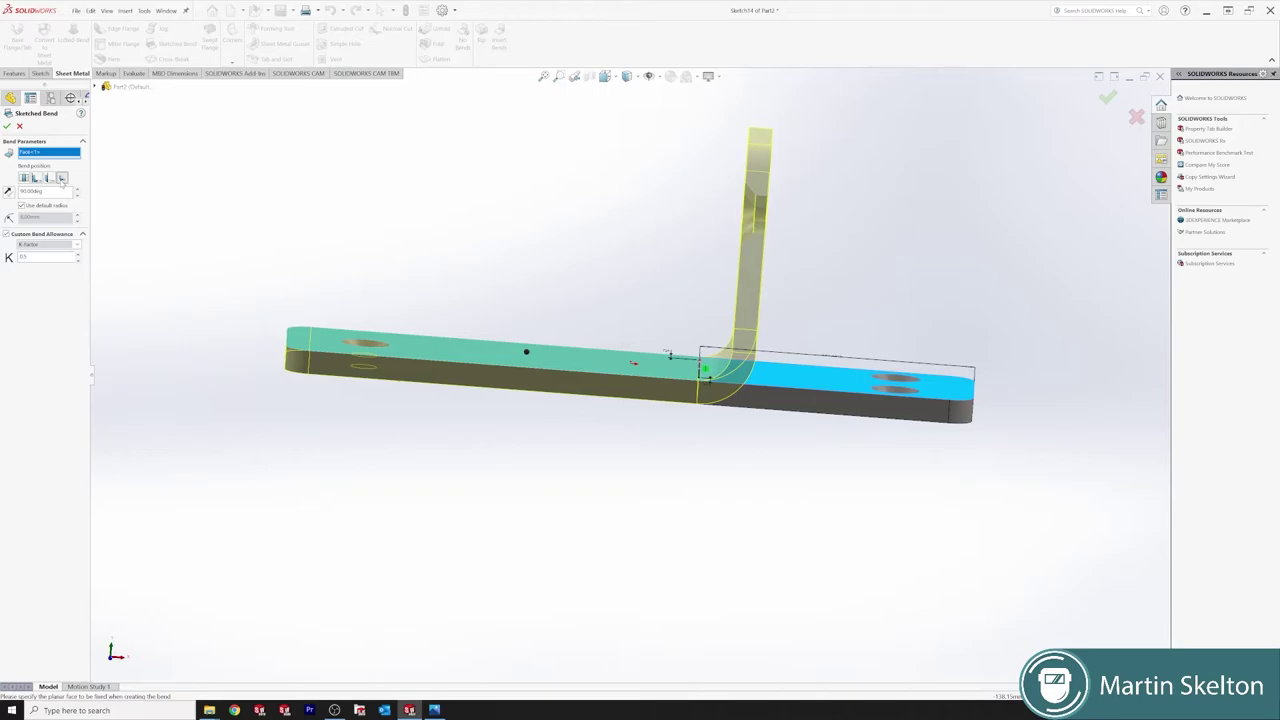
{"action": "left_click", "coordinate": [49, 178]}
{"action": "left_click", "coordinate": [37, 178]}
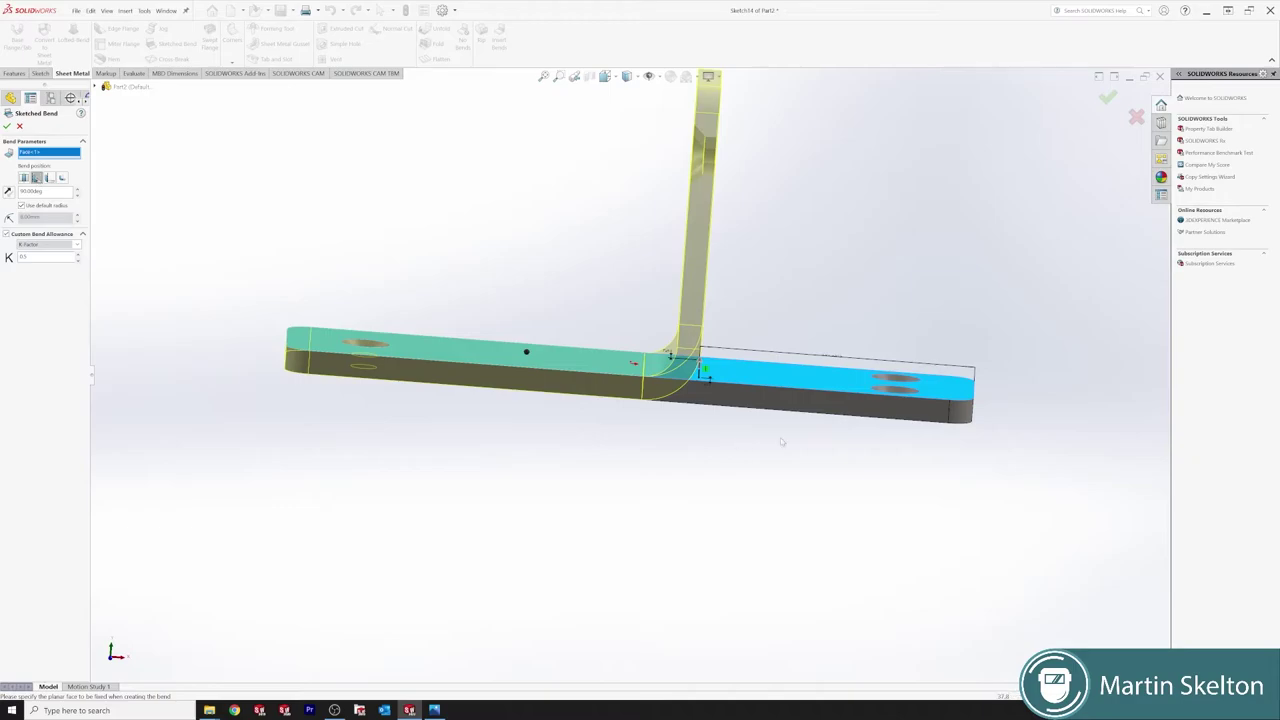
{"action": "middle_click_drag", "start_coordinate": [786, 438], "coordinate": [783, 391]}
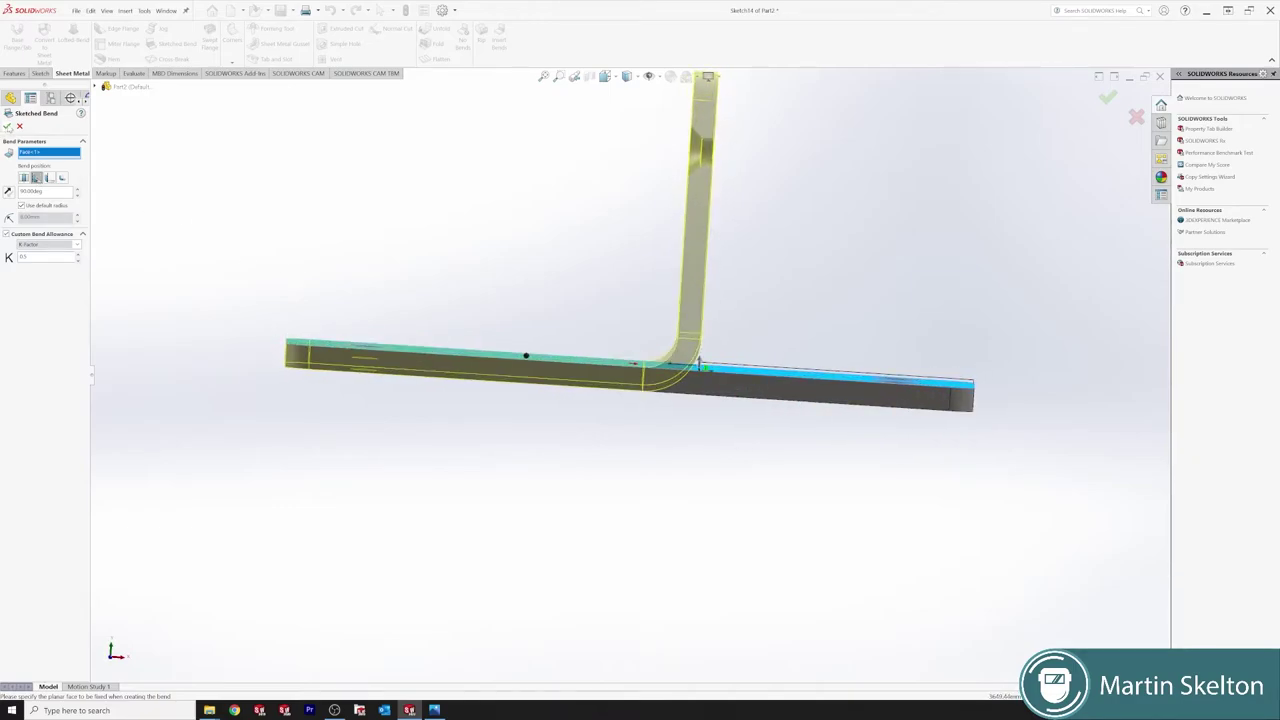
{"action": "key", "text": "Return"}
Flatten the bent part into its flat pattern
{"action": "middle_click_drag", "start_coordinate": [617, 299], "coordinate": [634, 451]}
{"action": "left_click", "coordinate": [540, 286]}
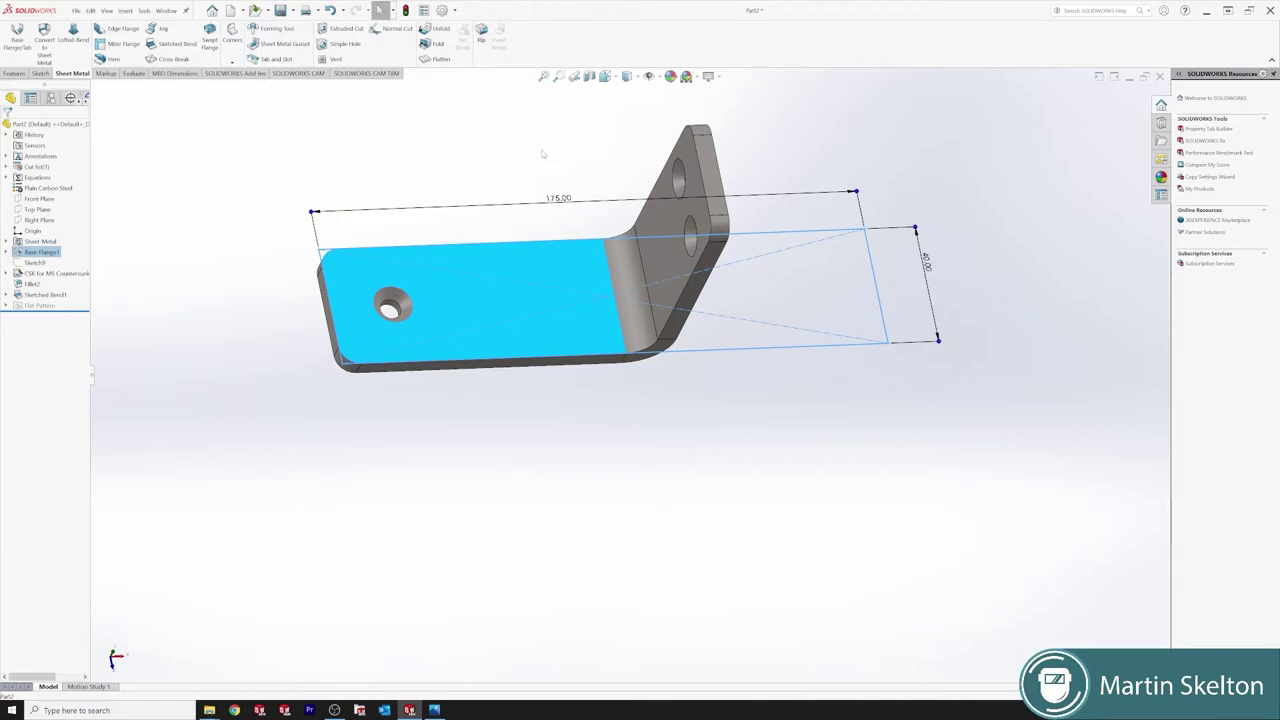
{"action": "middle_click_drag", "start_coordinate": [542, 154], "coordinate": [464, 85]}
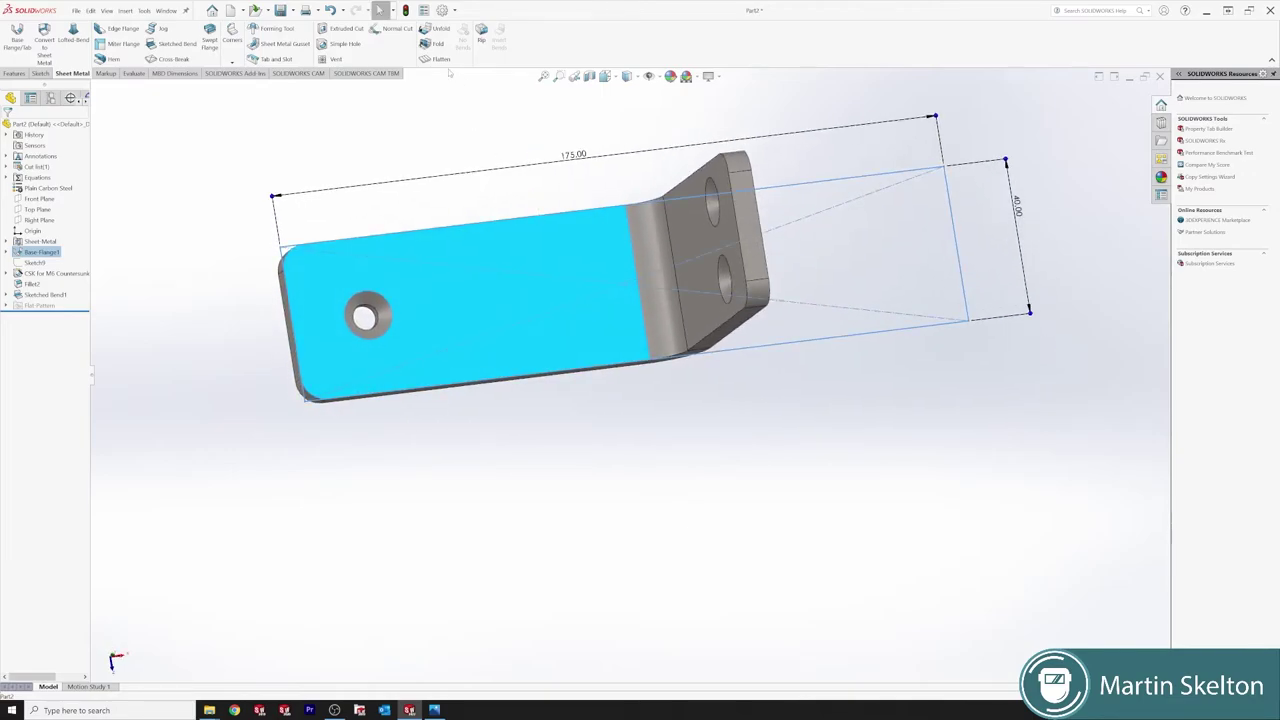
{"action": "left_click", "coordinate": [441, 59]}
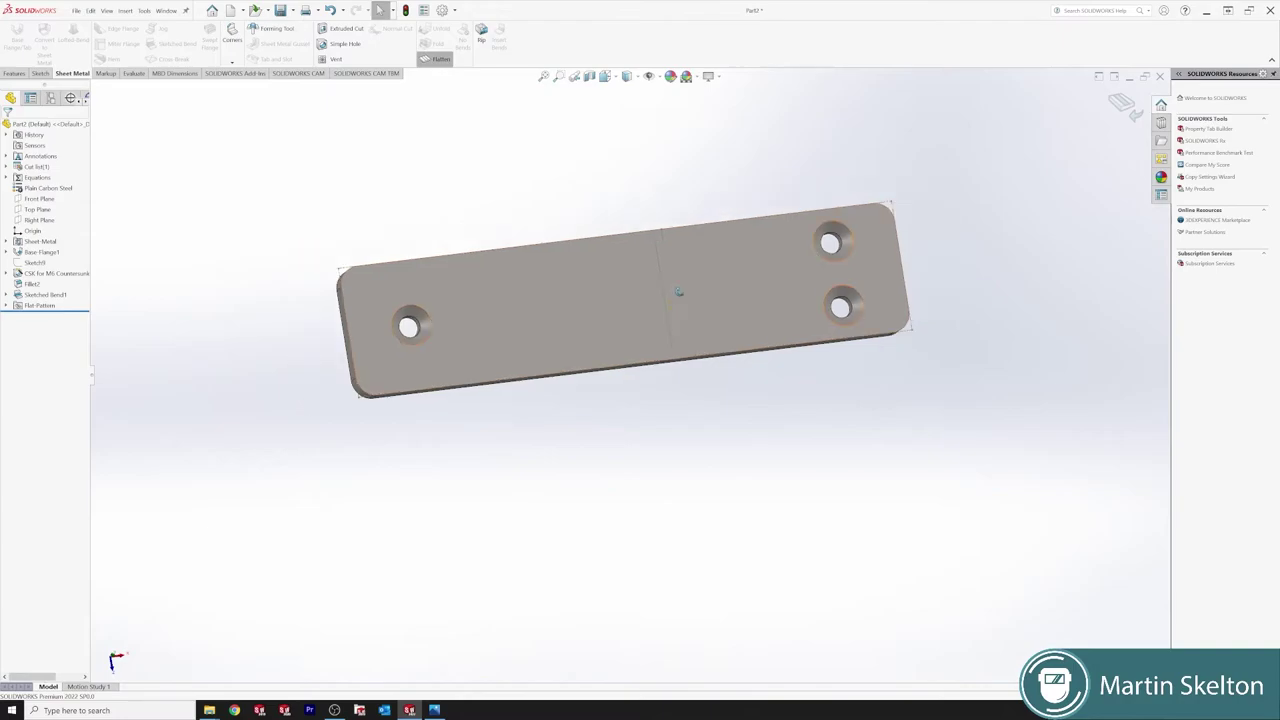
Hide the bend-line sketch and the bounding-box sketch on the flat pattern
{"action": "middle_click_drag", "start_coordinate": [667, 158], "coordinate": [667, 271]}
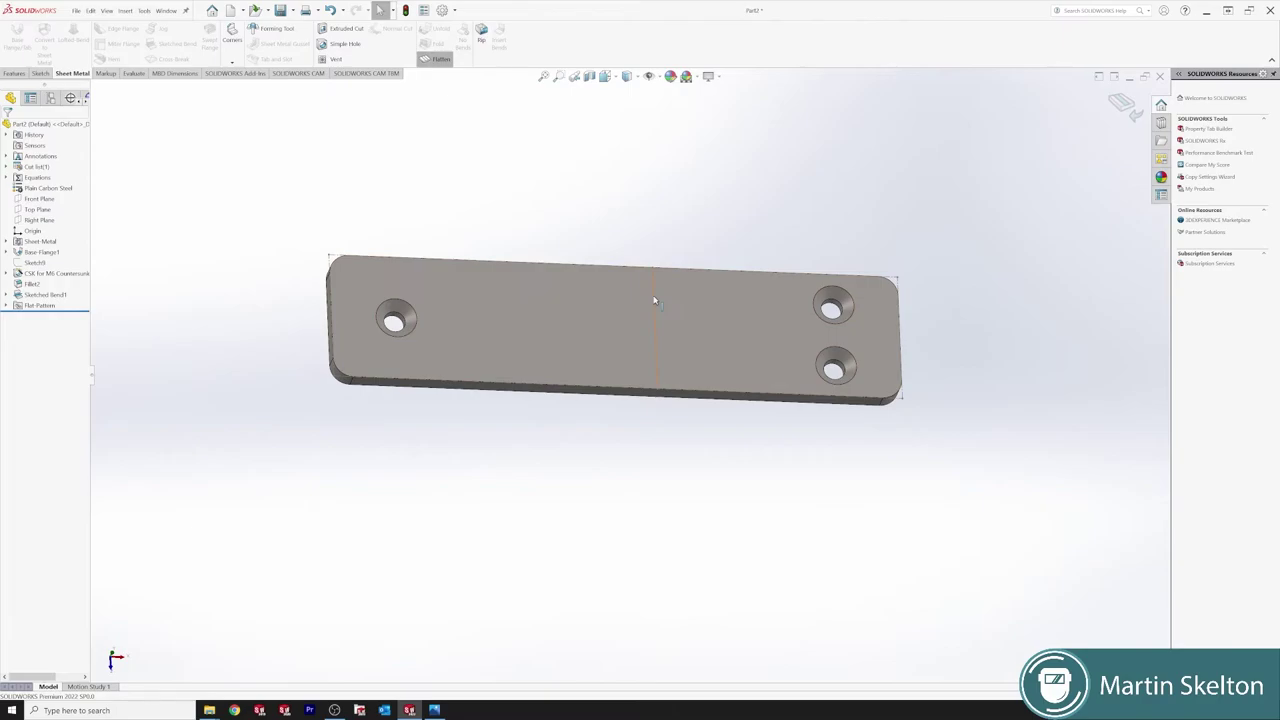
{"action": "left_click", "coordinate": [655, 300]}
{"action": "left_click", "coordinate": [335, 258]}
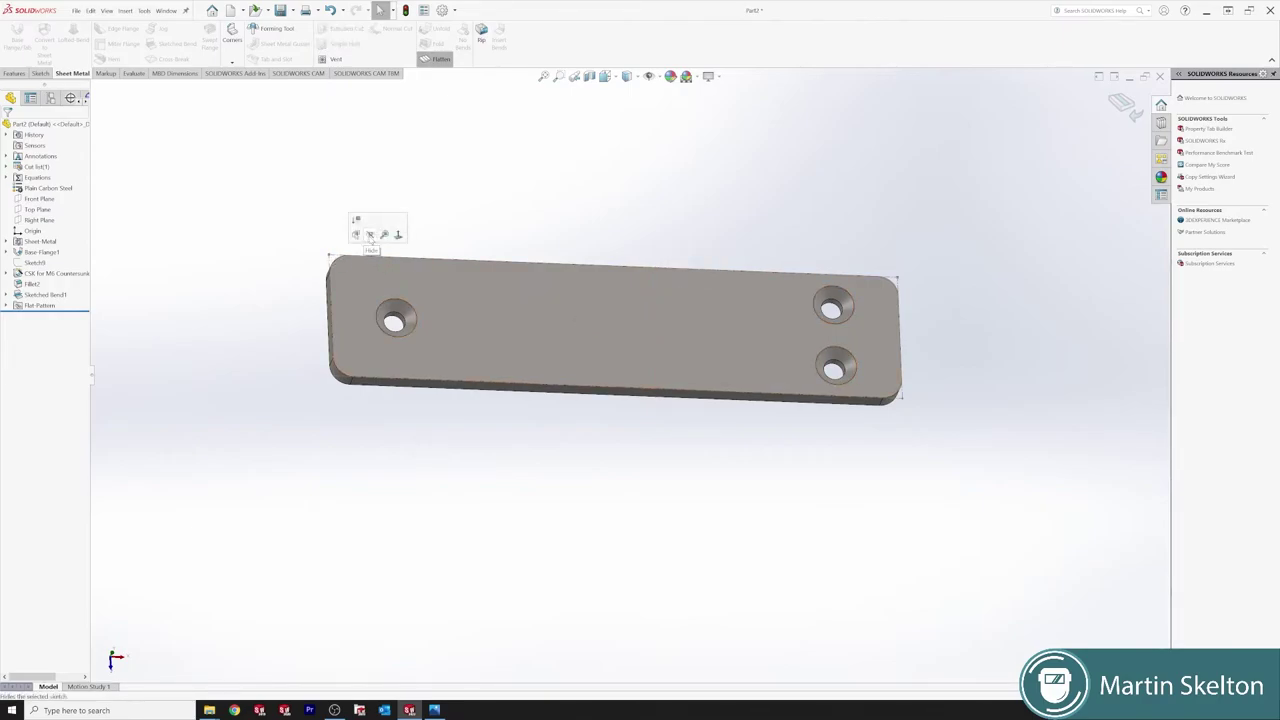
Select the flat pattern's large face without countersinks and orient the view normal to it
{"action": "middle_click_drag", "start_coordinate": [566, 308], "coordinate": [571, 366]}
{"action": "middle_click_drag", "start_coordinate": [553, 256], "coordinate": [566, 322]}
{"action": "left_click", "coordinate": [566, 322]}
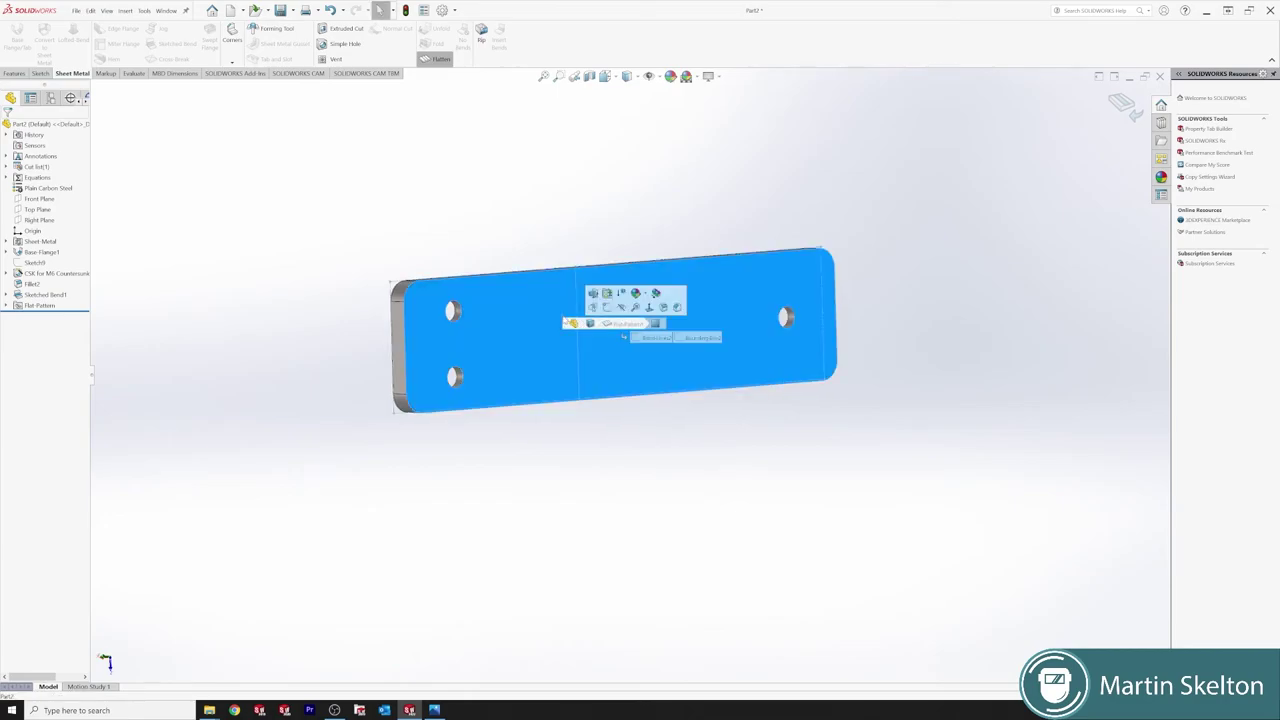
{"action": "left_click", "coordinate": [649, 308]}
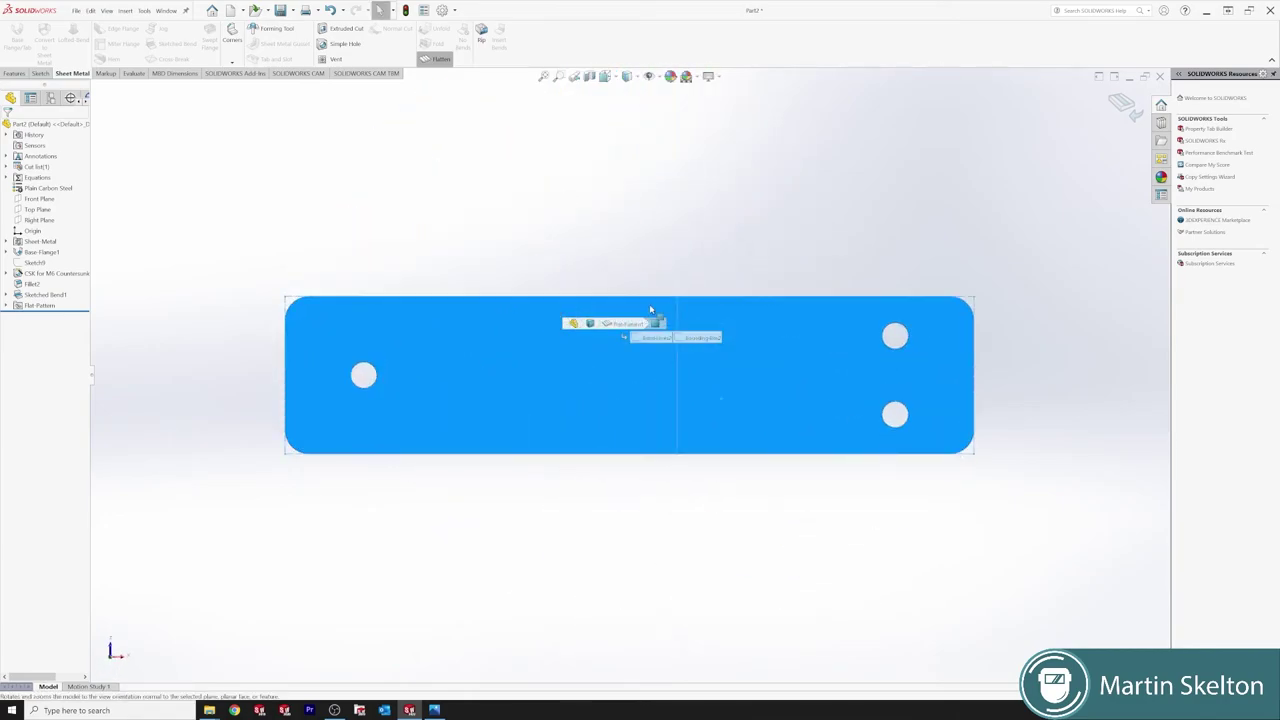
{"action": "key", "text": "Escape"}
{"action": "mouse_move", "coordinate": [695, 325]}
{"action": "middle_mouse_down"}
{"action": "mouse_move", "coordinate": [514, 349]}
{"action": "mouse_move", "coordinate": [694, 331]}
{"action": "middle_mouse_up"}
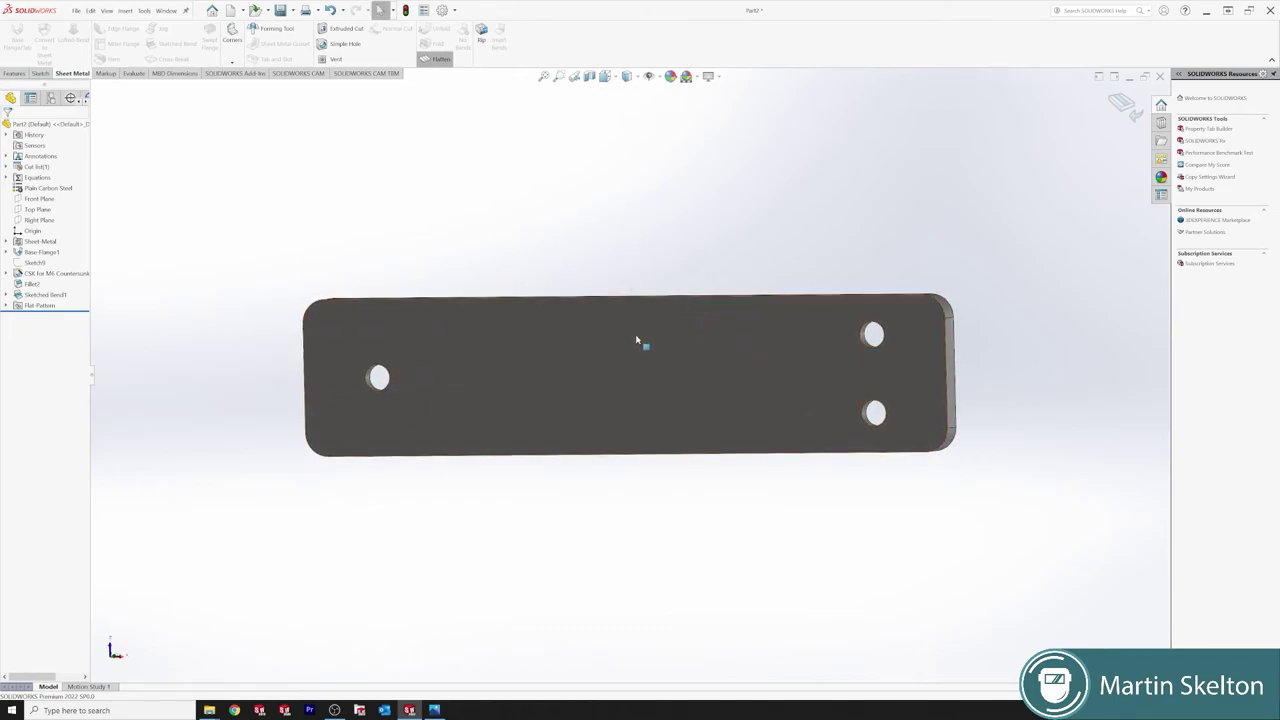
{"action": "left_click", "coordinate": [643, 343]}
{"action": "left_click", "coordinate": [722, 328]}
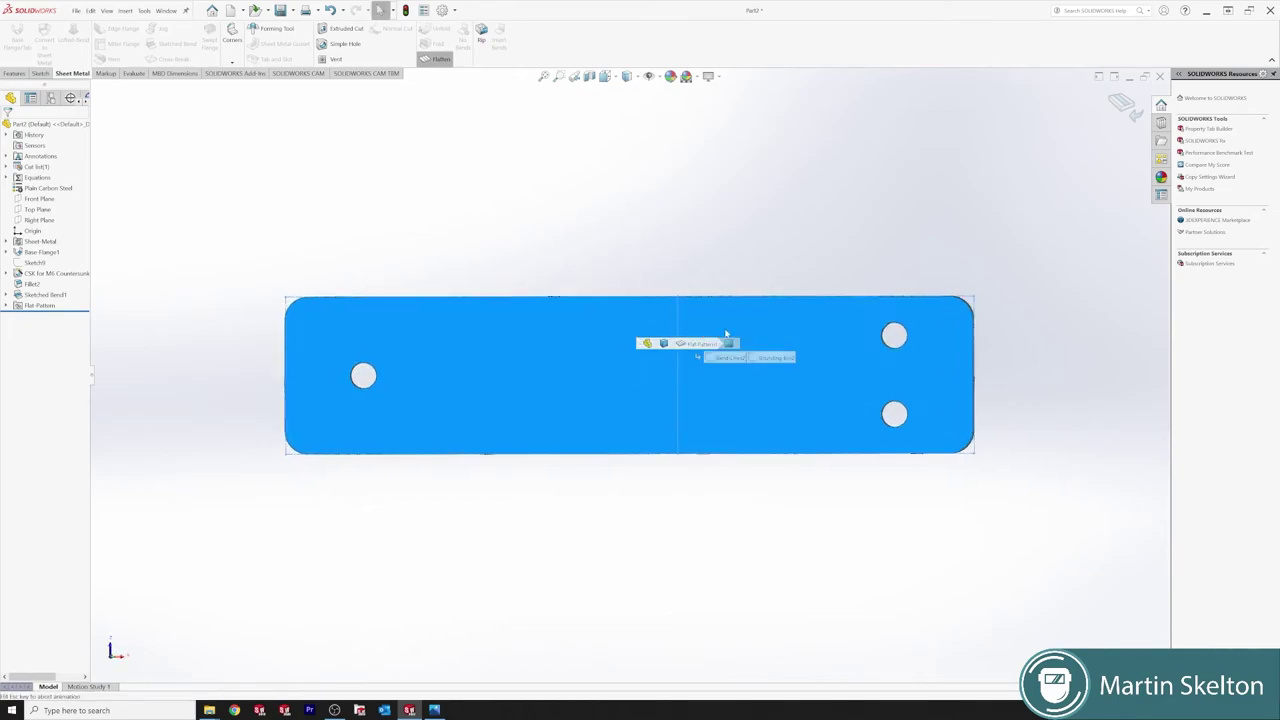
Export the selected face to a DXF file named DXF 2, using Faces / loops / edges and a single file
{"action": "right_click", "coordinate": [580, 348]}
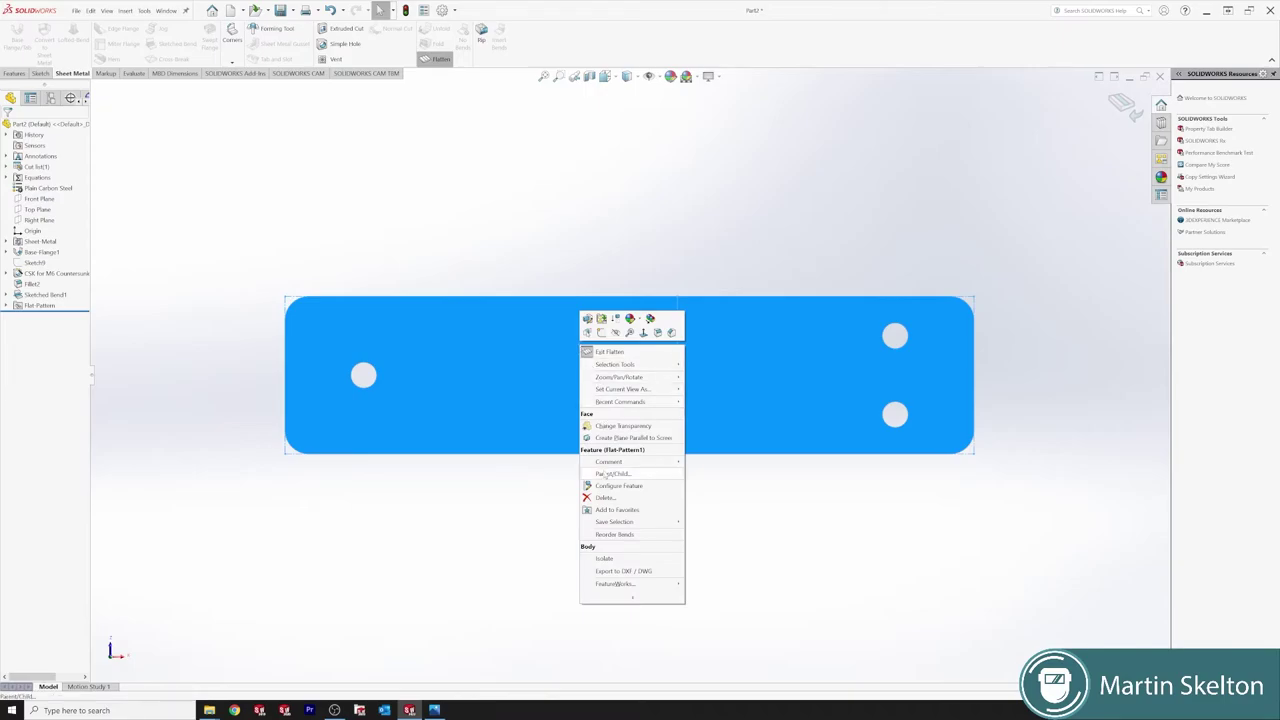
{"action": "left_click", "coordinate": [624, 571]}
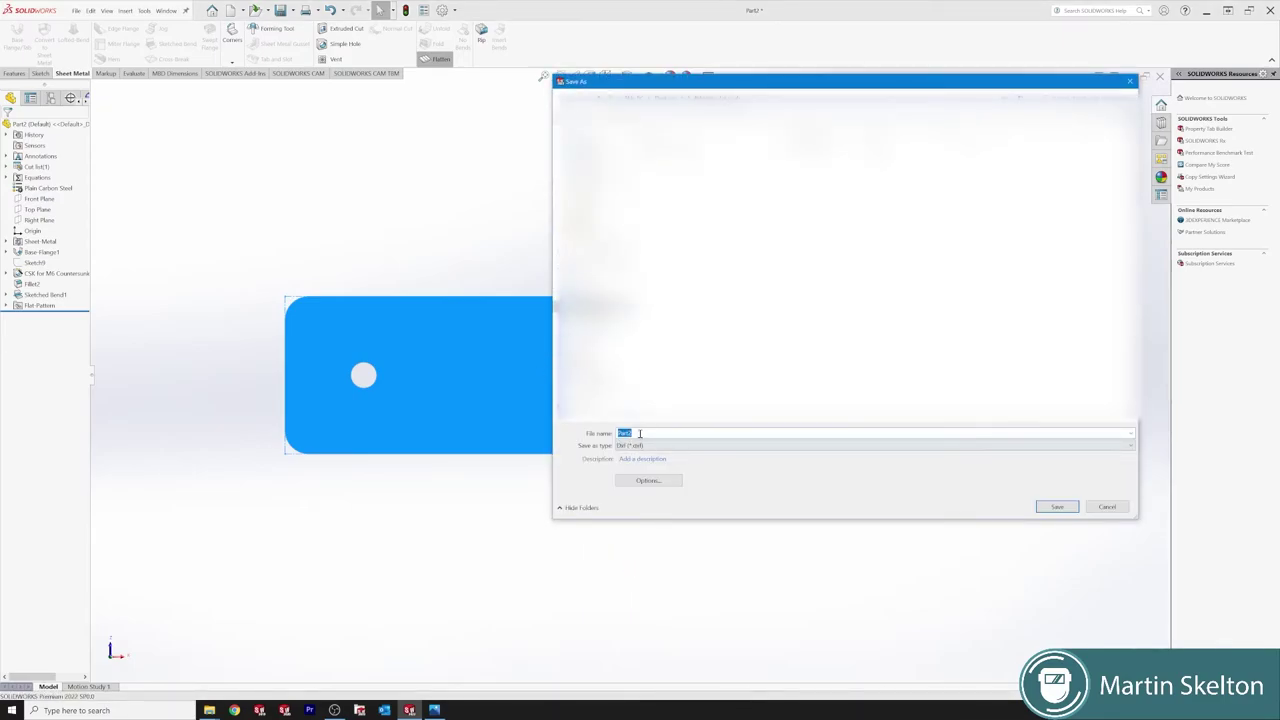
{"action": "key", "text": "Return"}
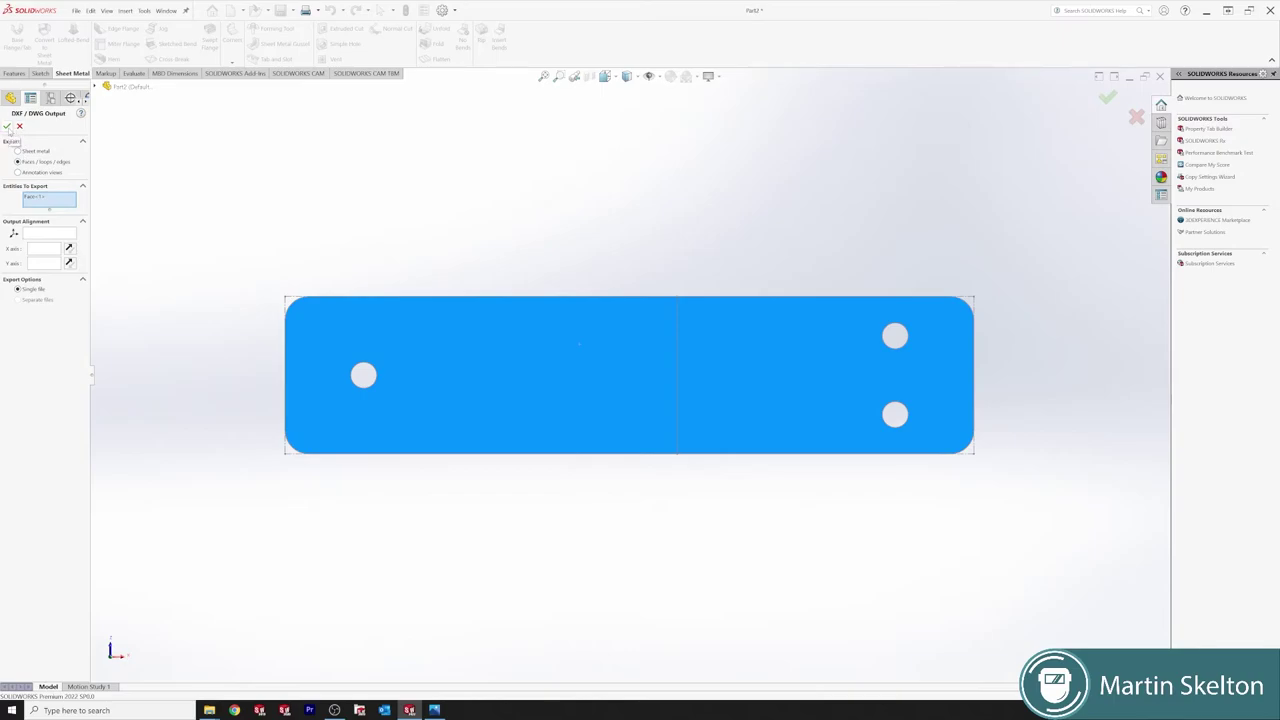
{"action": "left_click", "coordinate": [8, 127]}
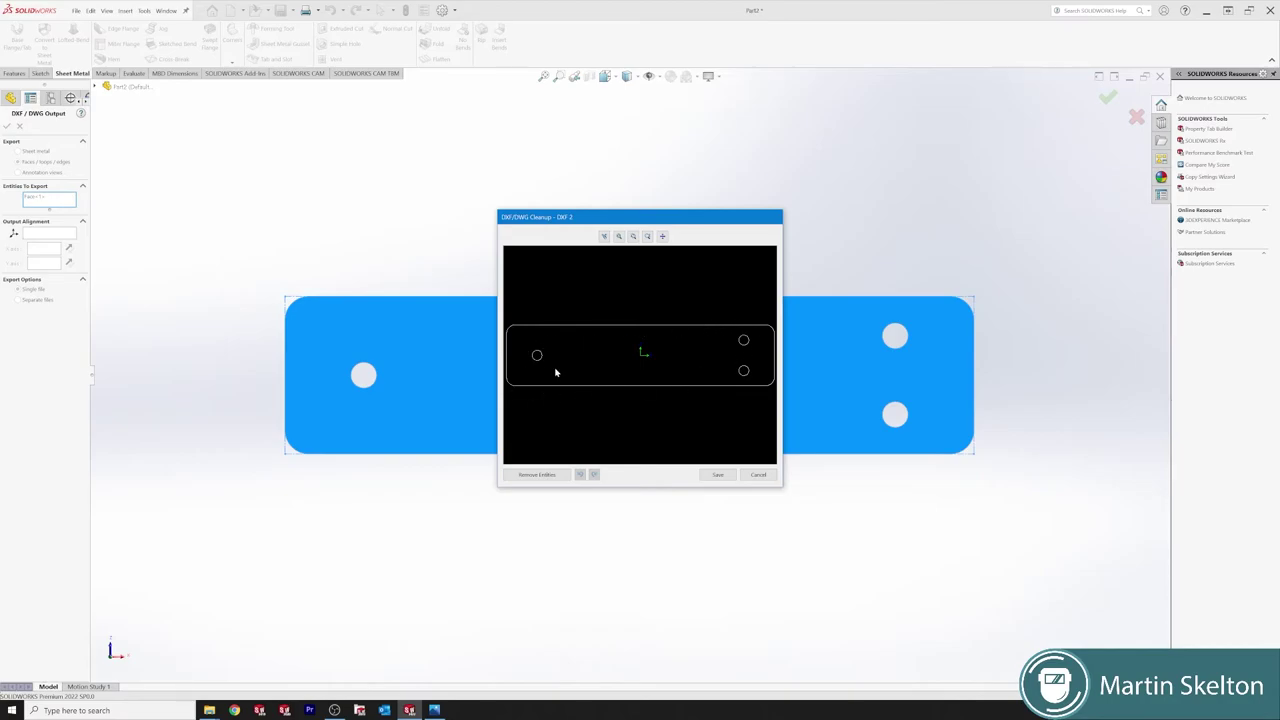
{"action": "left_click", "coordinate": [721, 475]}
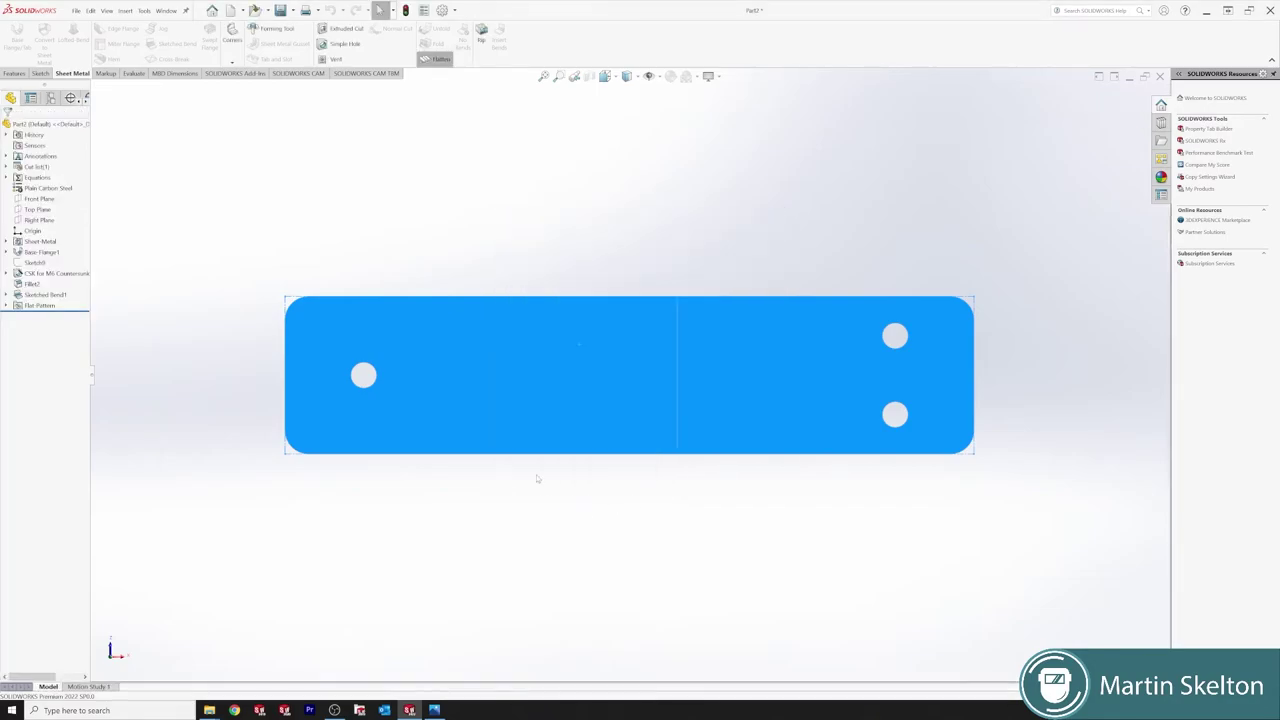
Exit the flattened state and save the bent bracket as a SOLIDWORKS part
{"action": "left_click", "coordinate": [441, 59]}
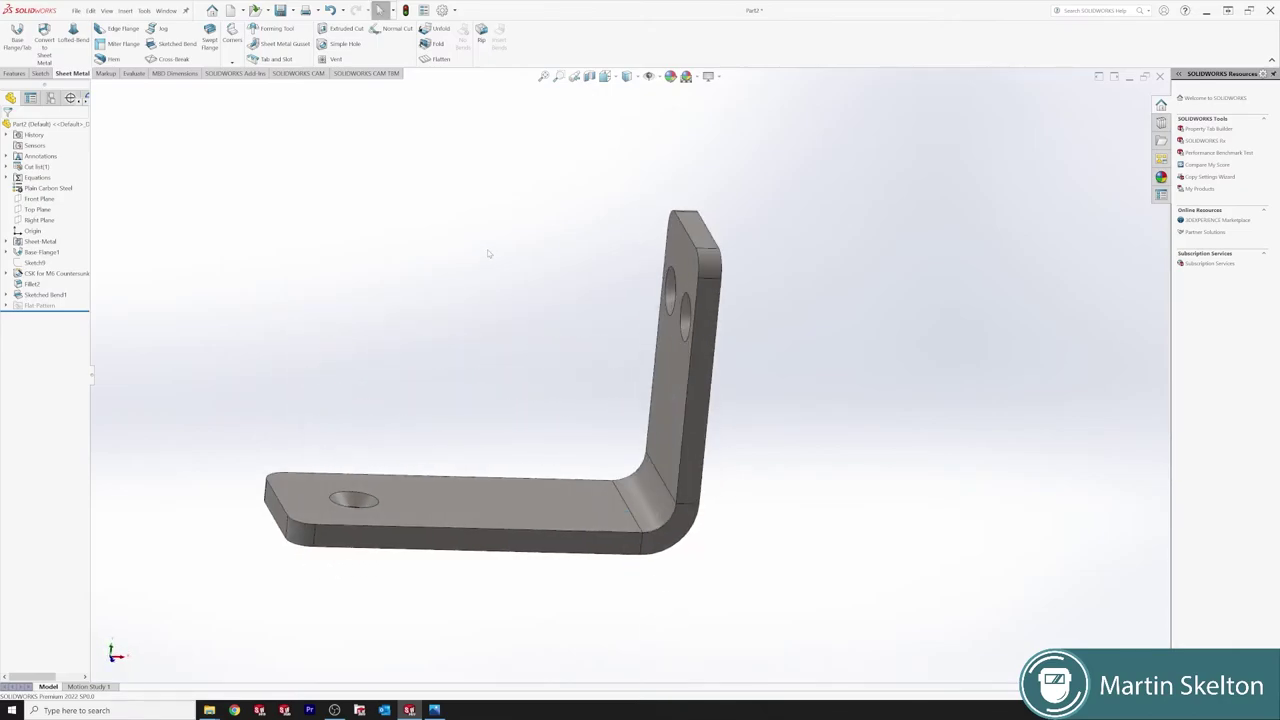
{"action": "left_click", "coordinate": [75, 11]}
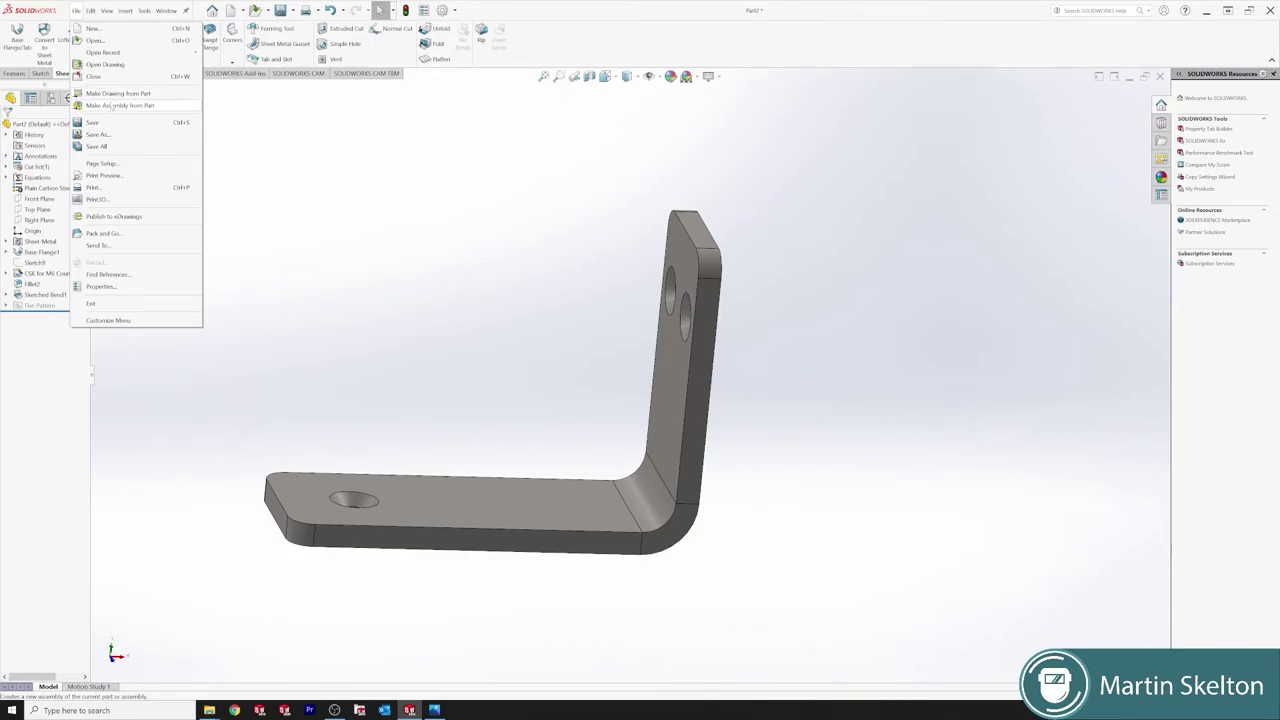
{"action": "left_click", "coordinate": [98, 134]}
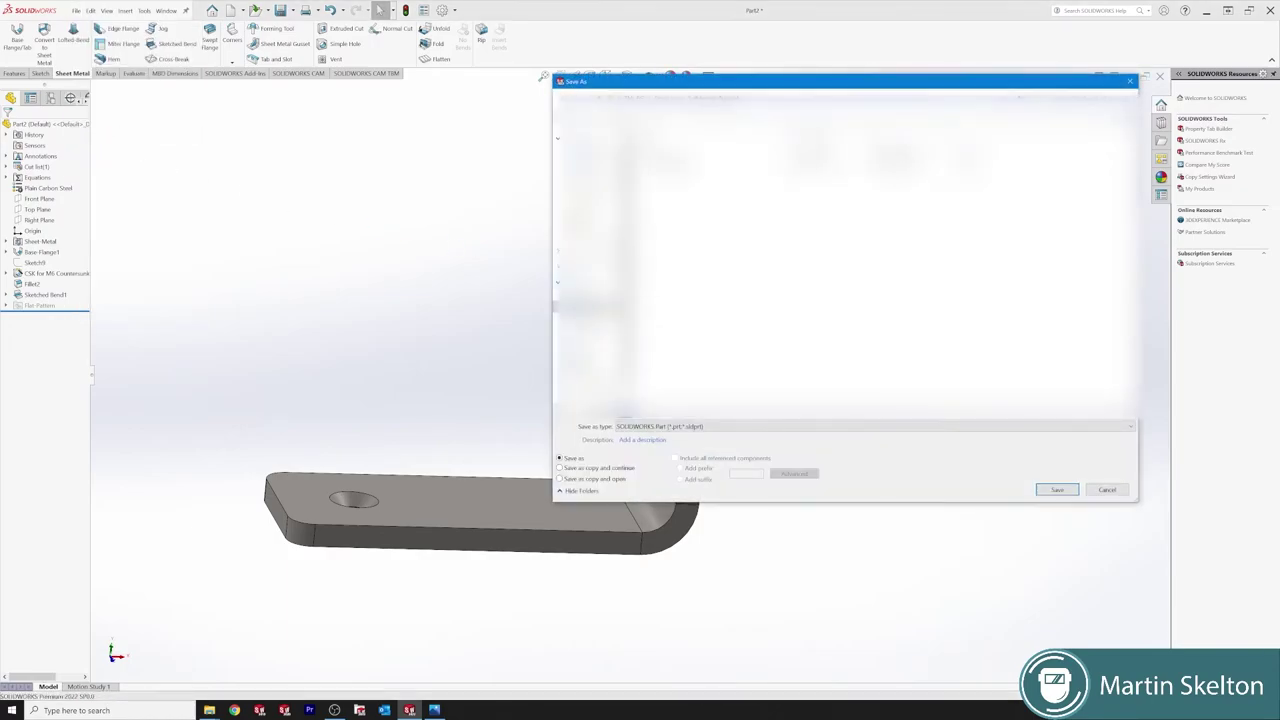
{"action": "left_click", "coordinate": [1056, 489]}
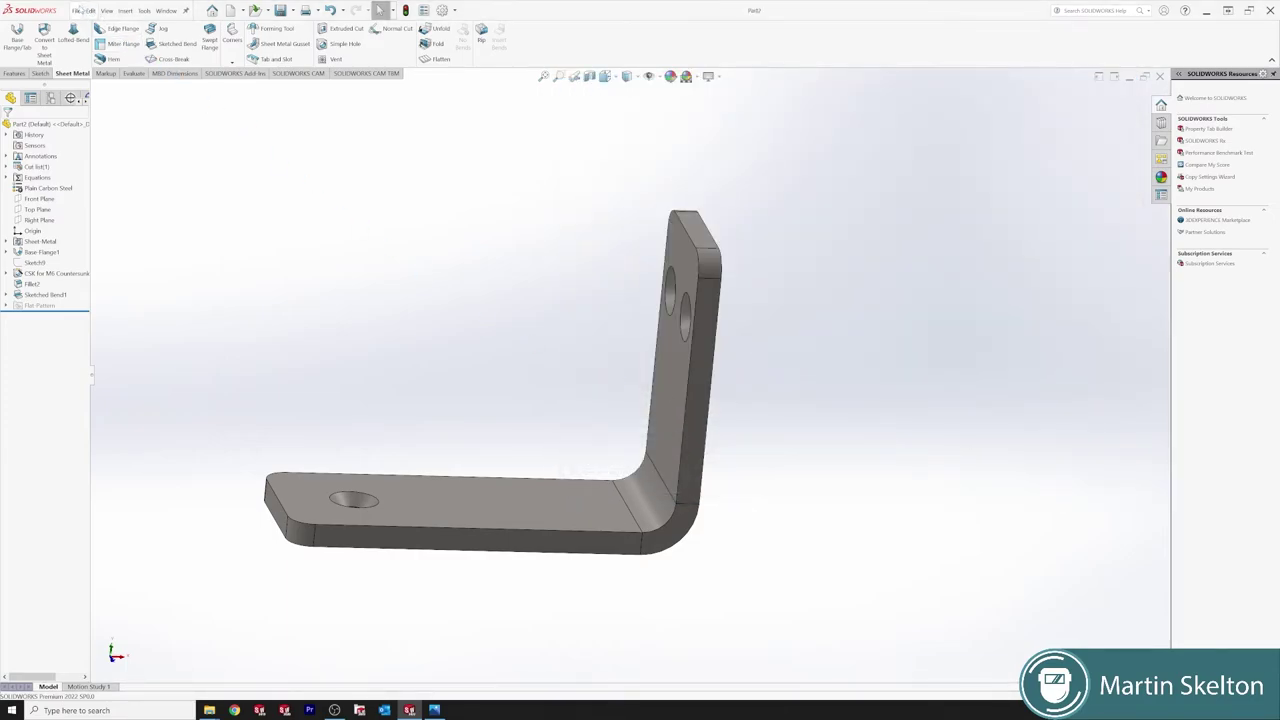
Create a drawing from the part on a standard A3 (ISO) sheet with the sheet format displayed
{"action": "left_click", "coordinate": [76, 10]}
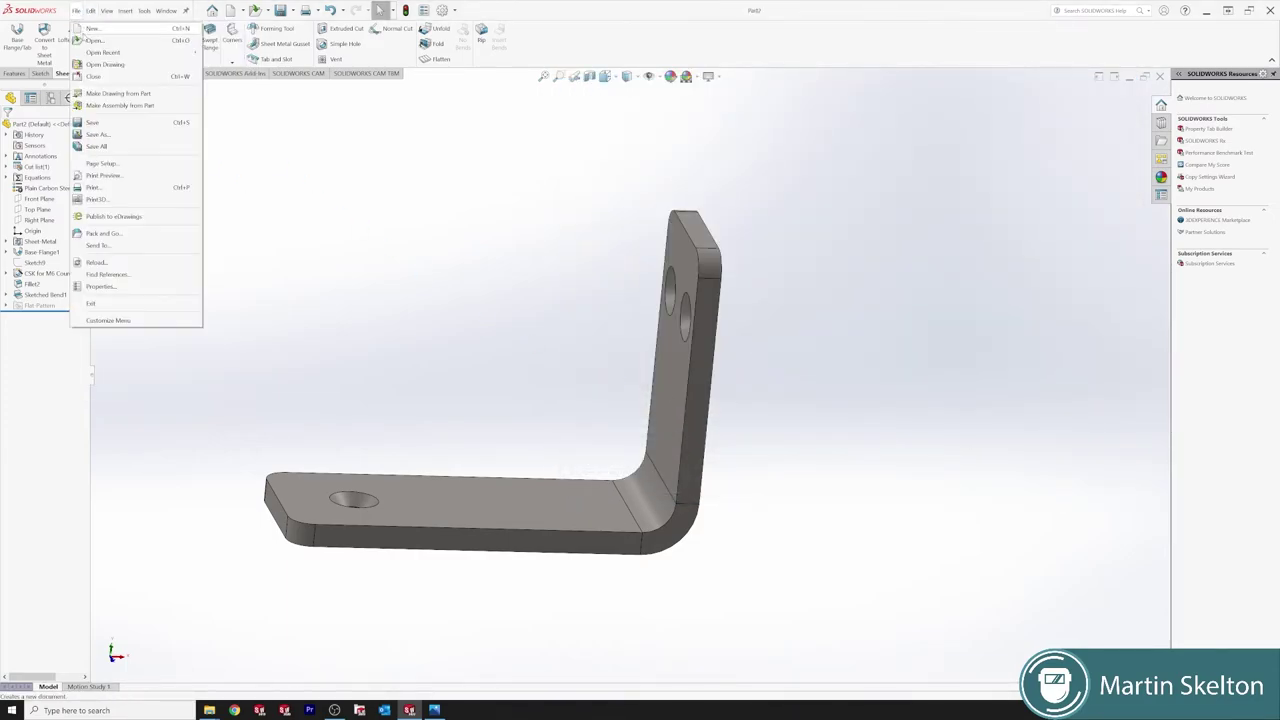
{"action": "left_click", "coordinate": [184, 128]}
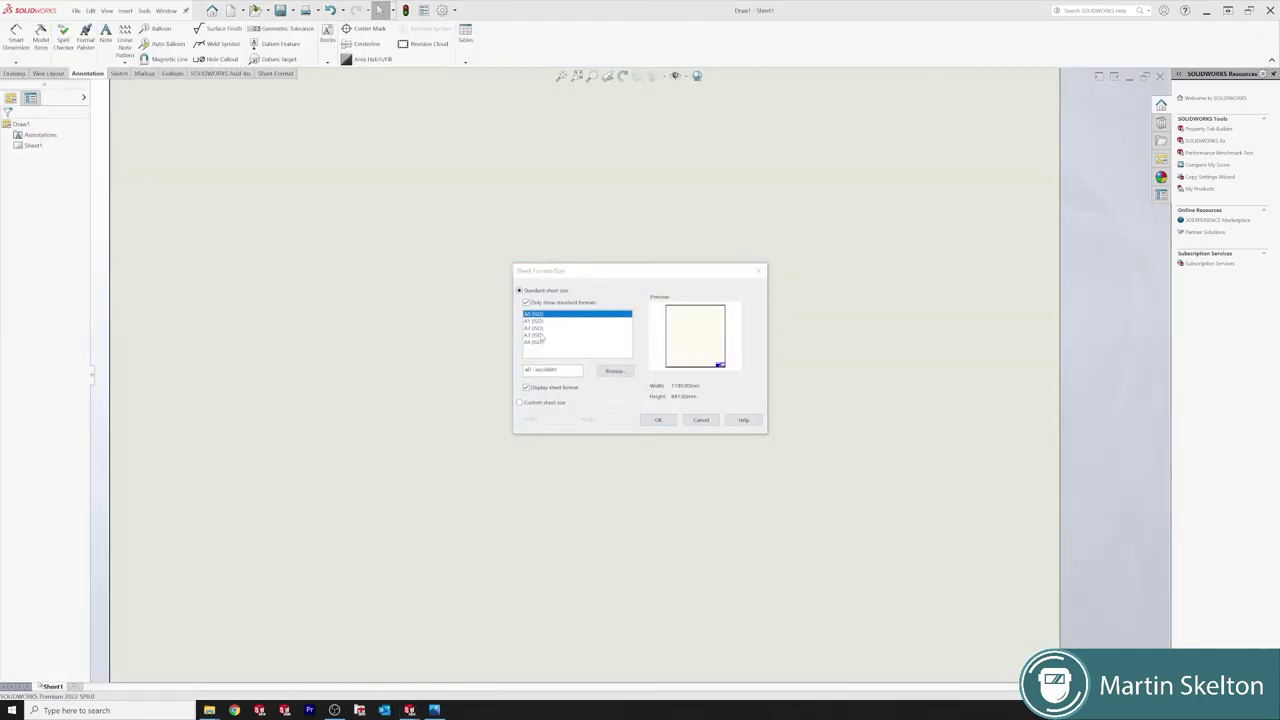
{"action": "left_click", "coordinate": [541, 335]}
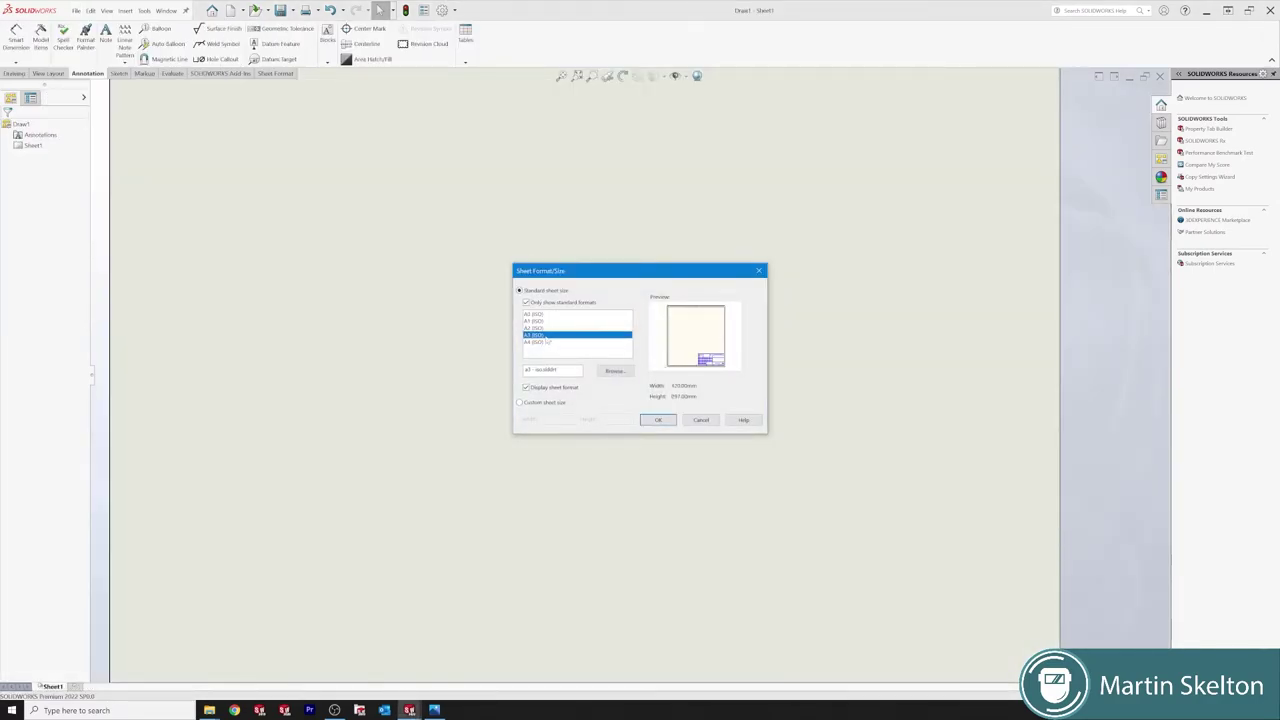
{"action": "left_click", "coordinate": [659, 420]}
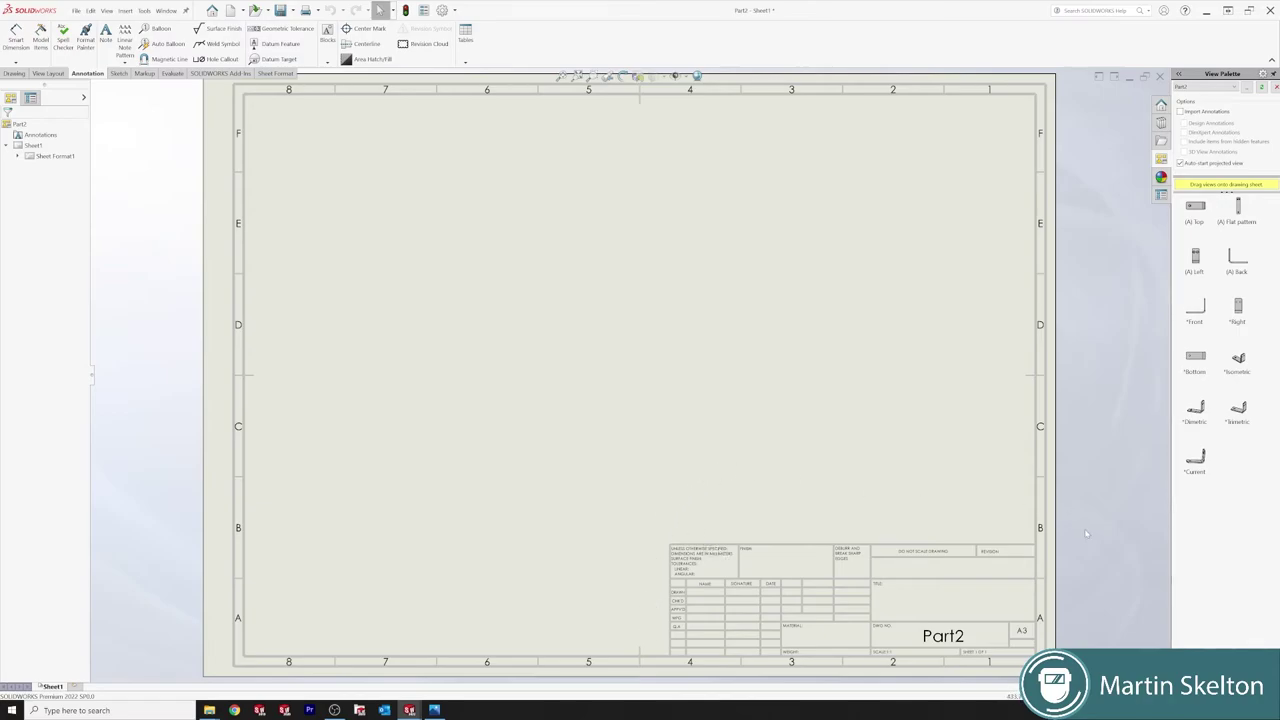
Insert the standard three views of Part2 on the drawing sheet
{"action": "left_click", "coordinate": [49, 73]}
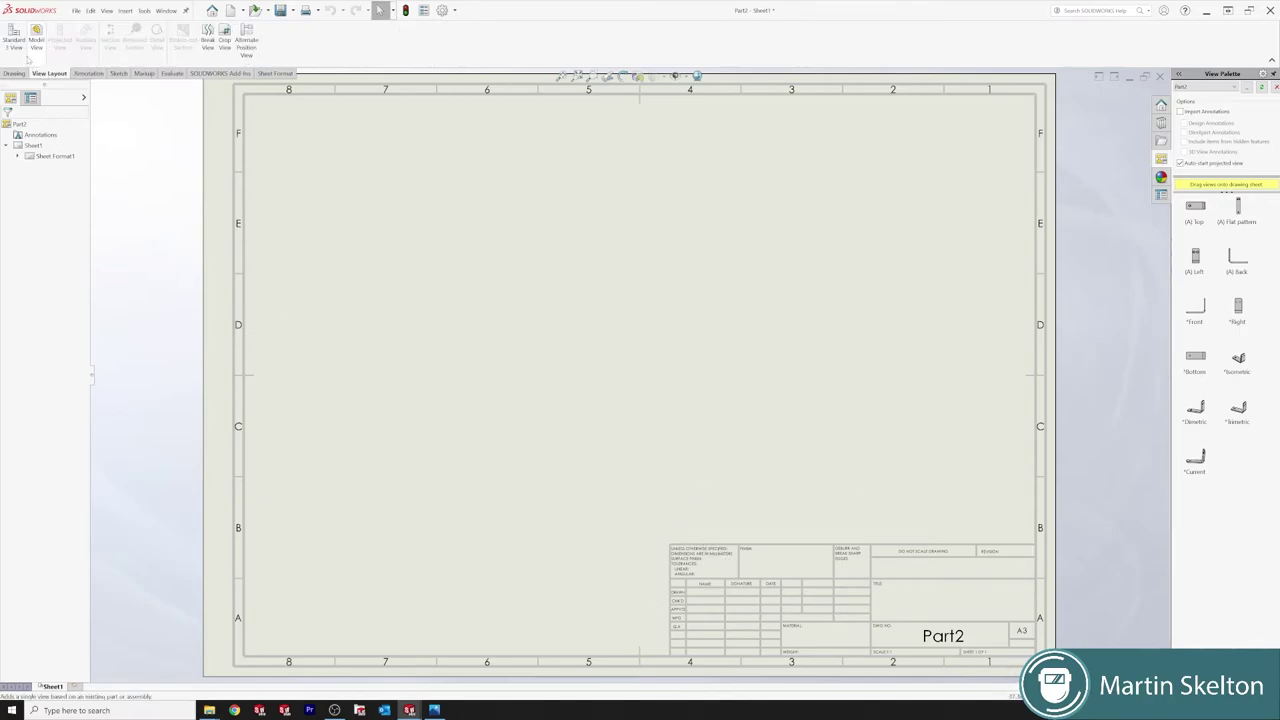
{"action": "left_click", "coordinate": [14, 38]}
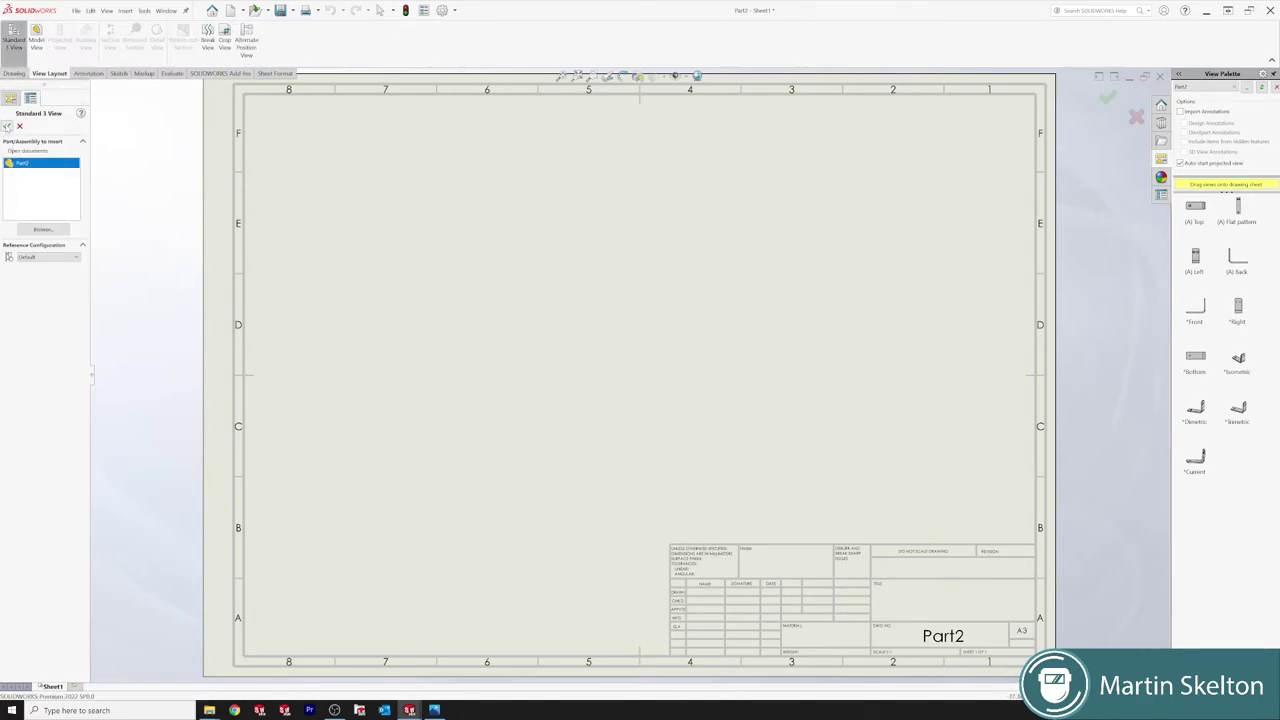
{"action": "key", "text": "Return"}
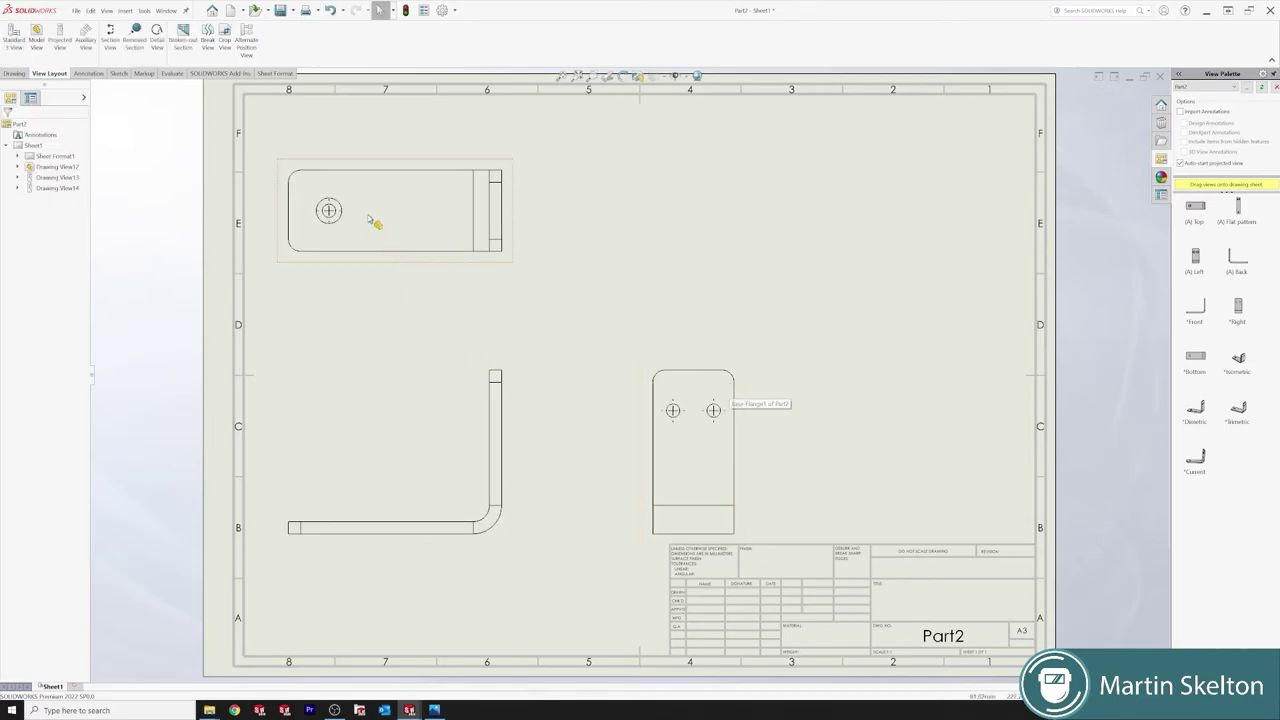
Insert an isometric model view of Part2 in the upper-right area of the drawing sheet
{"action": "left_click", "coordinate": [40, 42]}
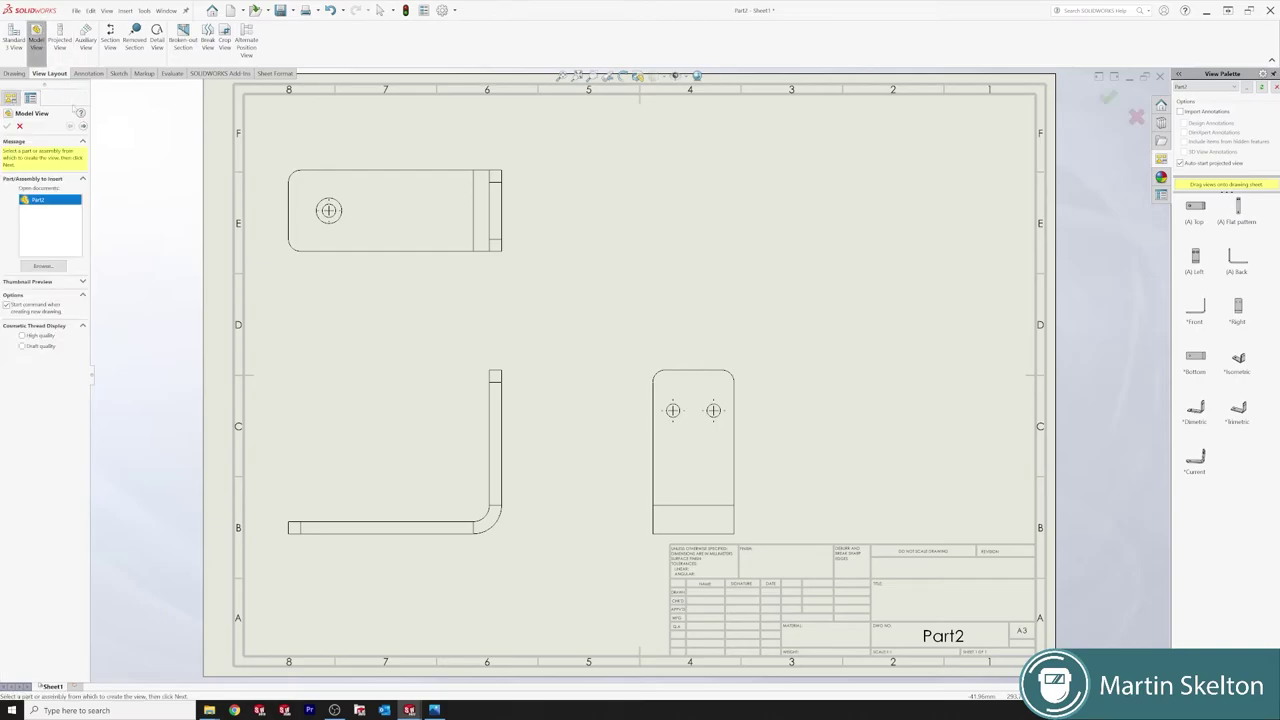
{"action": "left_click", "coordinate": [85, 126]}
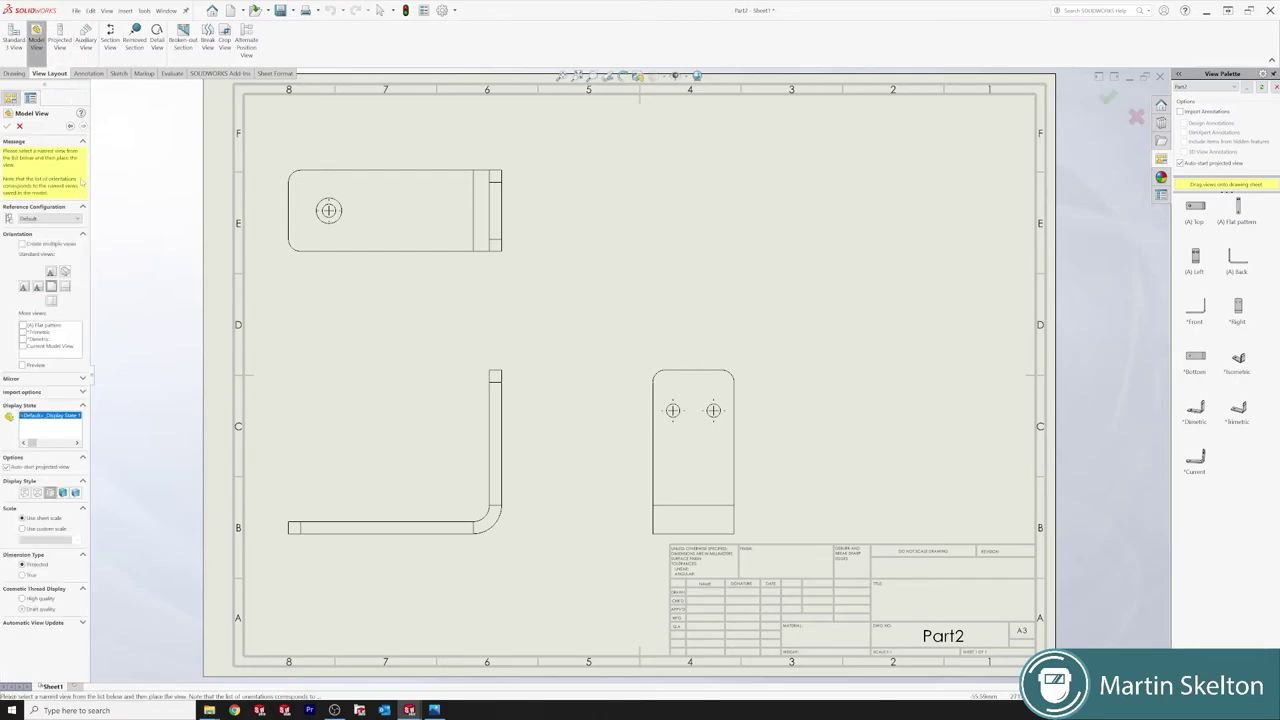
{"action": "left_click", "coordinate": [64, 271]}
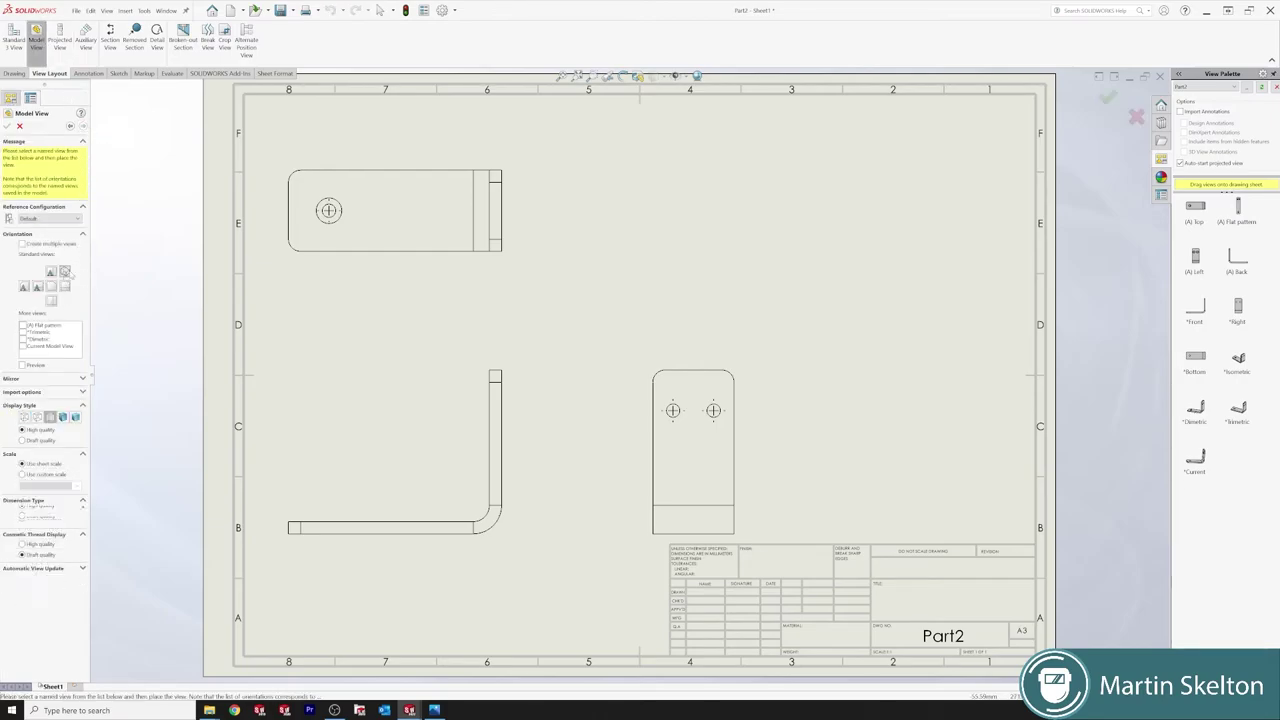
{"action": "left_click", "coordinate": [904, 259]}
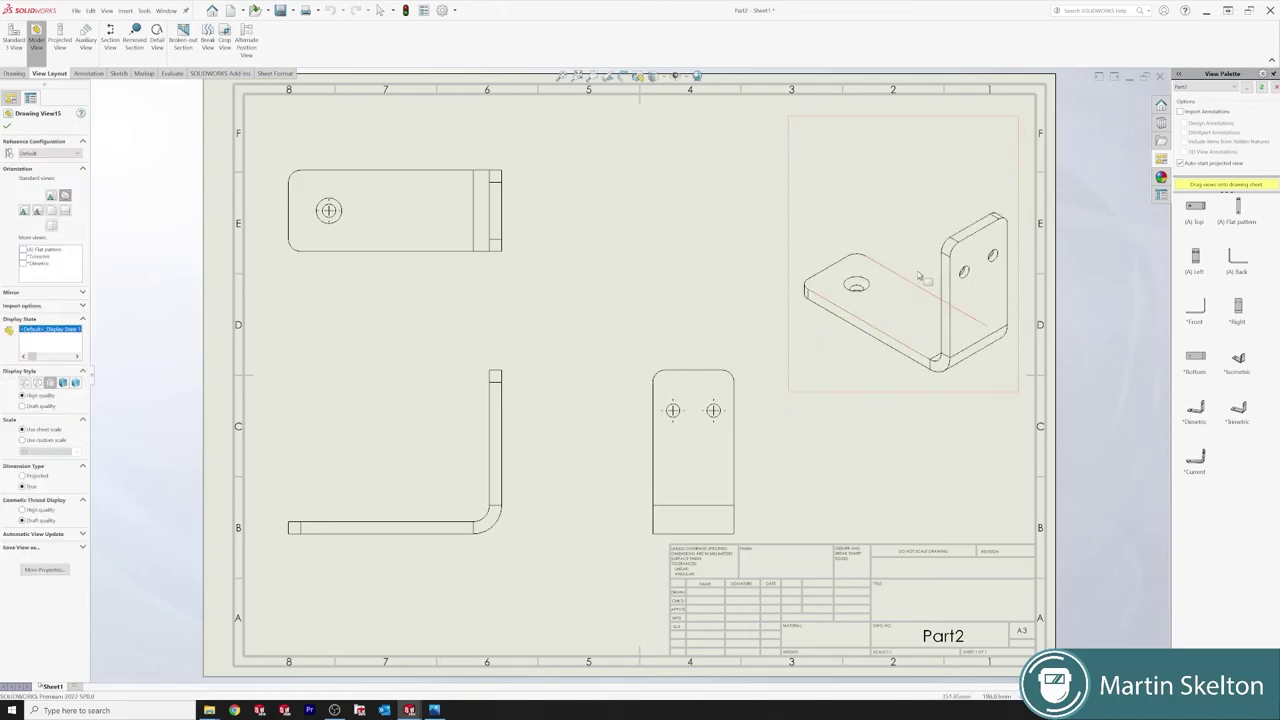
{"action": "left_click", "coordinate": [380, 10]}
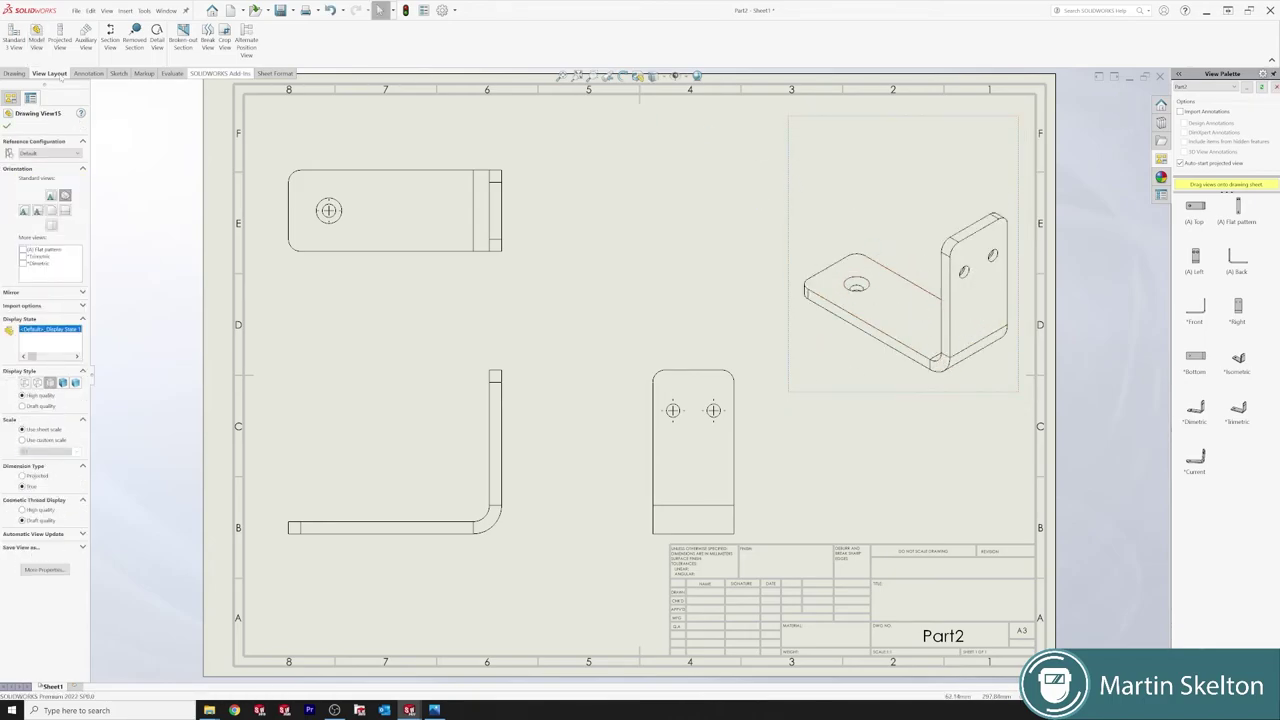
{"action": "left_click", "coordinate": [8, 127]}
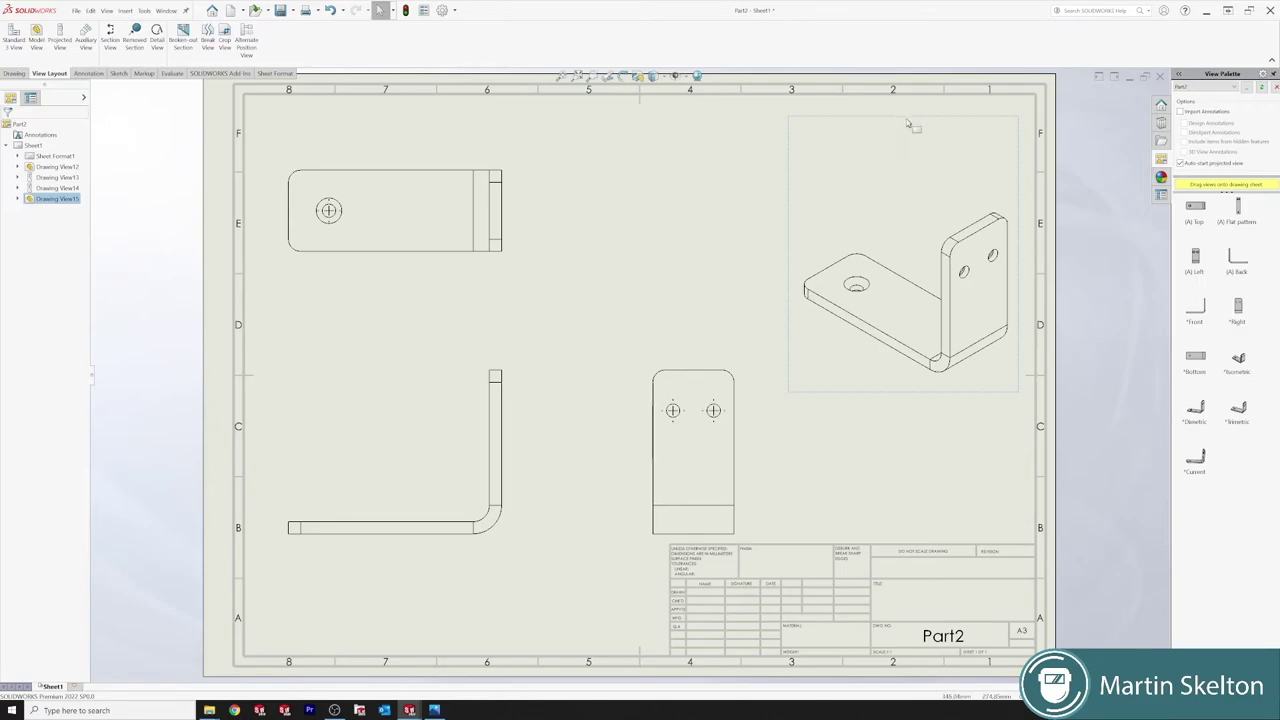
Move the isometric, top and front views higher on the sheet, leaving free space beneath the front view
{"action": "left_click_drag", "start_coordinate": [908, 118], "coordinate": [917, 37]}
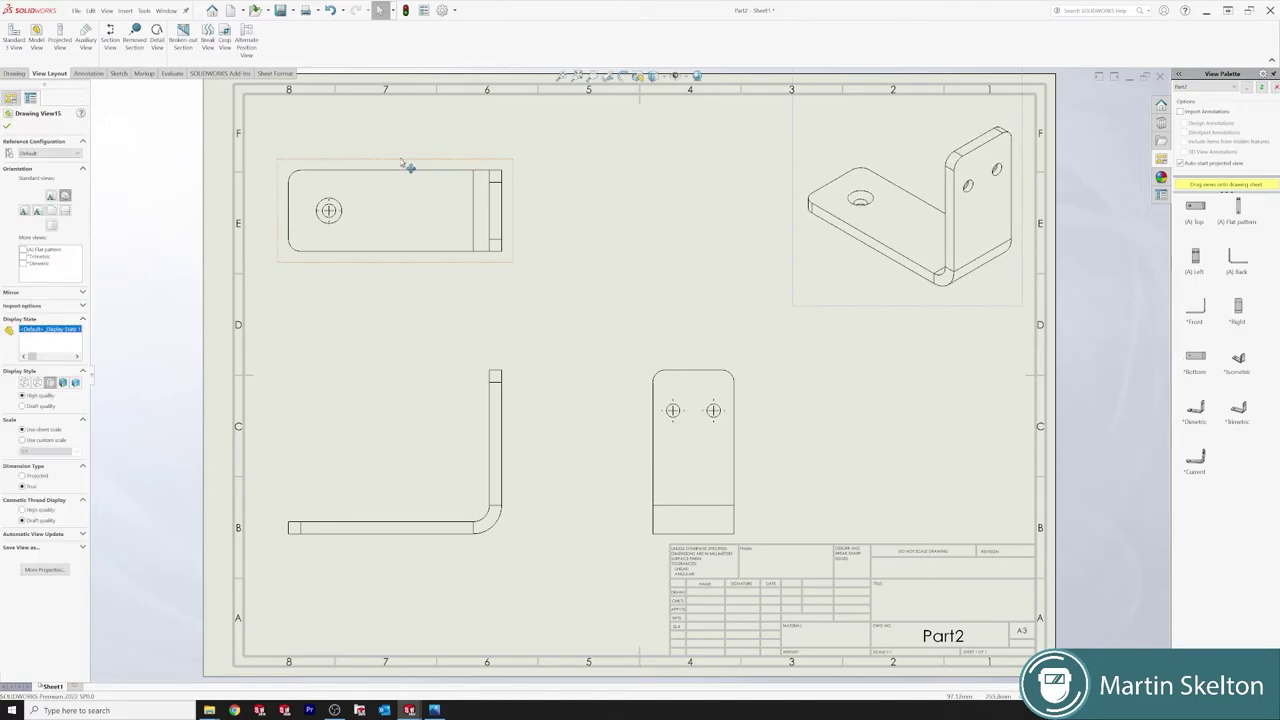
{"action": "left_click_drag", "start_coordinate": [405, 165], "coordinate": [407, 122]}
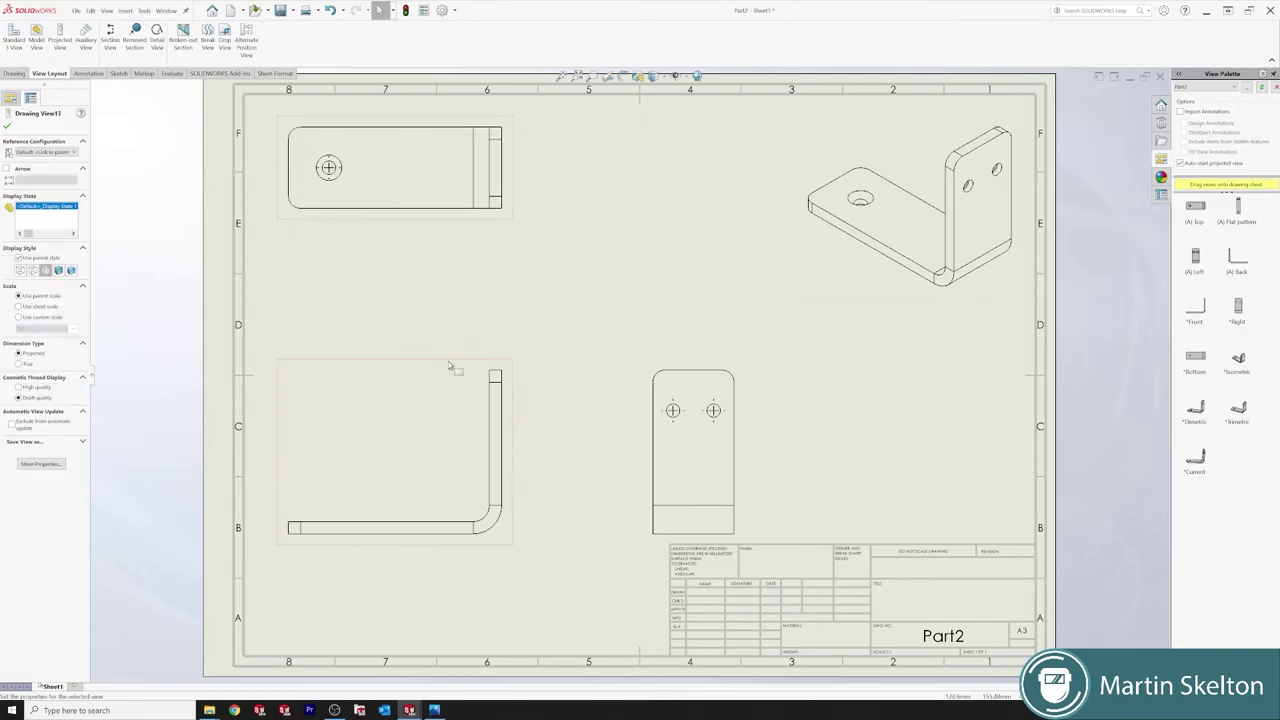
{"action": "left_click_drag", "start_coordinate": [450, 363], "coordinate": [452, 259]}
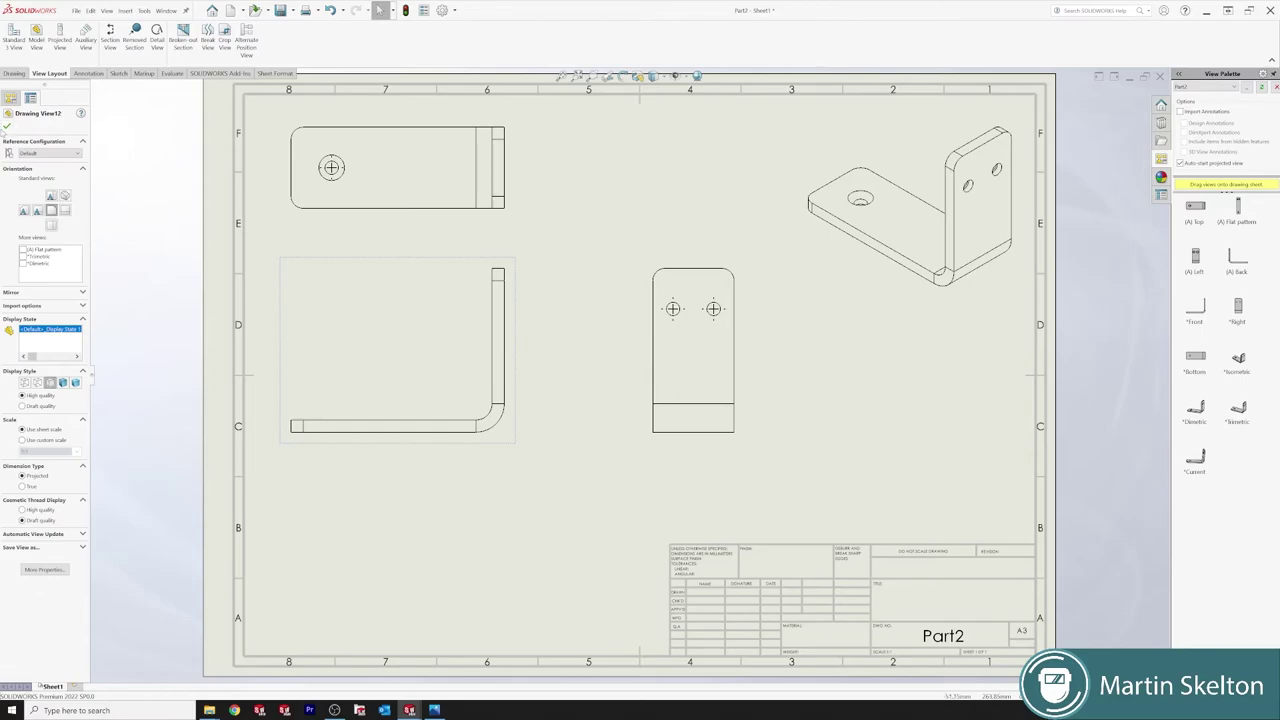
{"action": "left_click", "coordinate": [7, 126]}
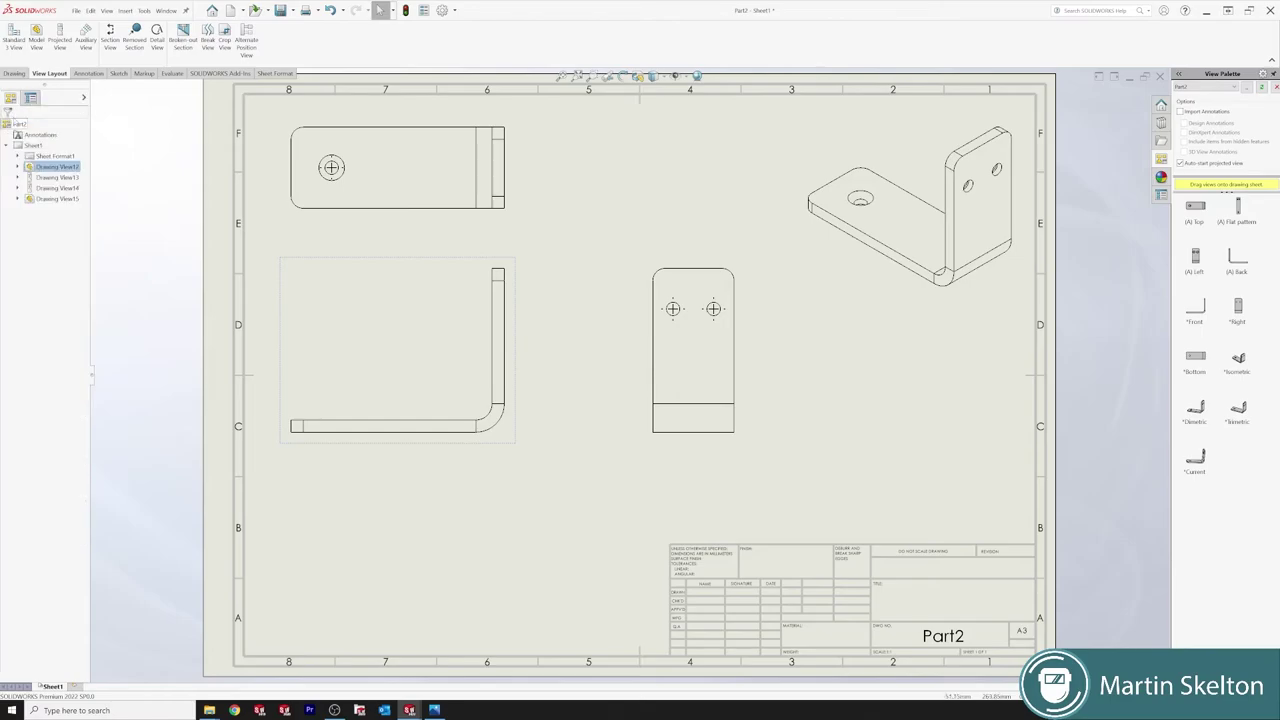
Insert a flat pattern view of Part2 between the front and side views, without any projected views
{"action": "left_click", "coordinate": [37, 40]}
{"action": "left_click", "coordinate": [83, 126]}
{"action": "left_click", "coordinate": [40, 325]}
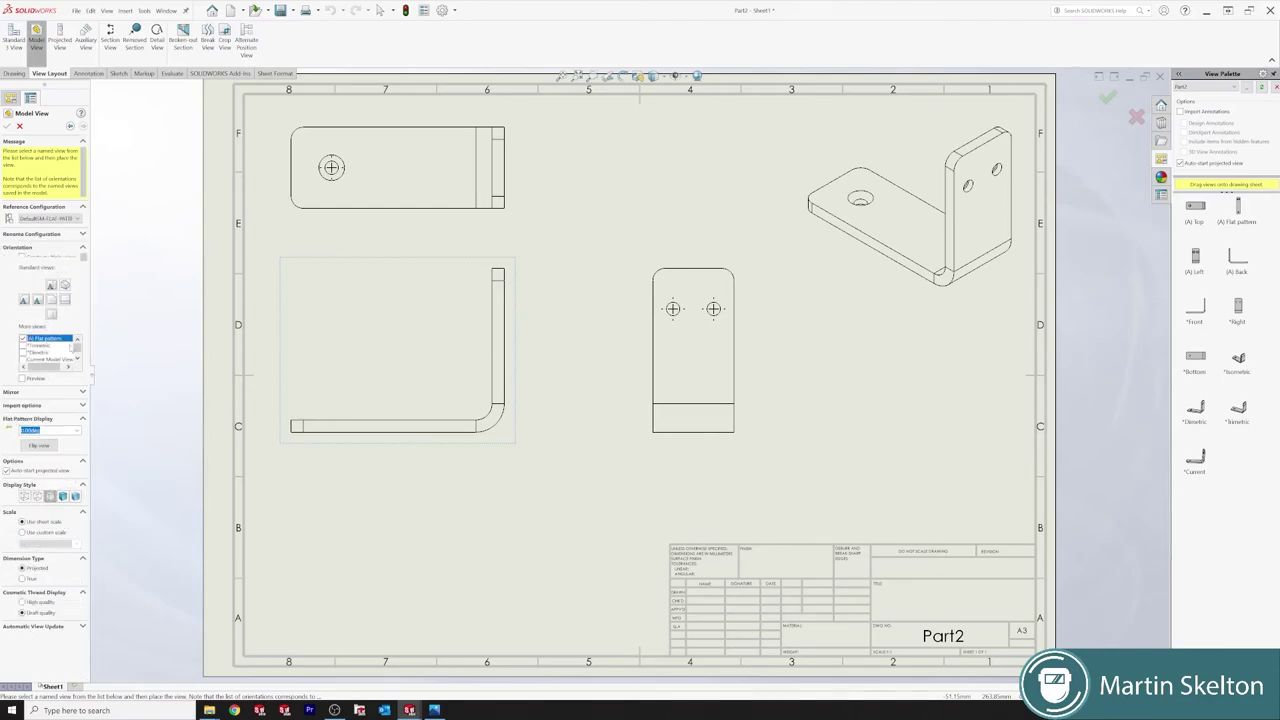
{"action": "left_click", "coordinate": [575, 357]}
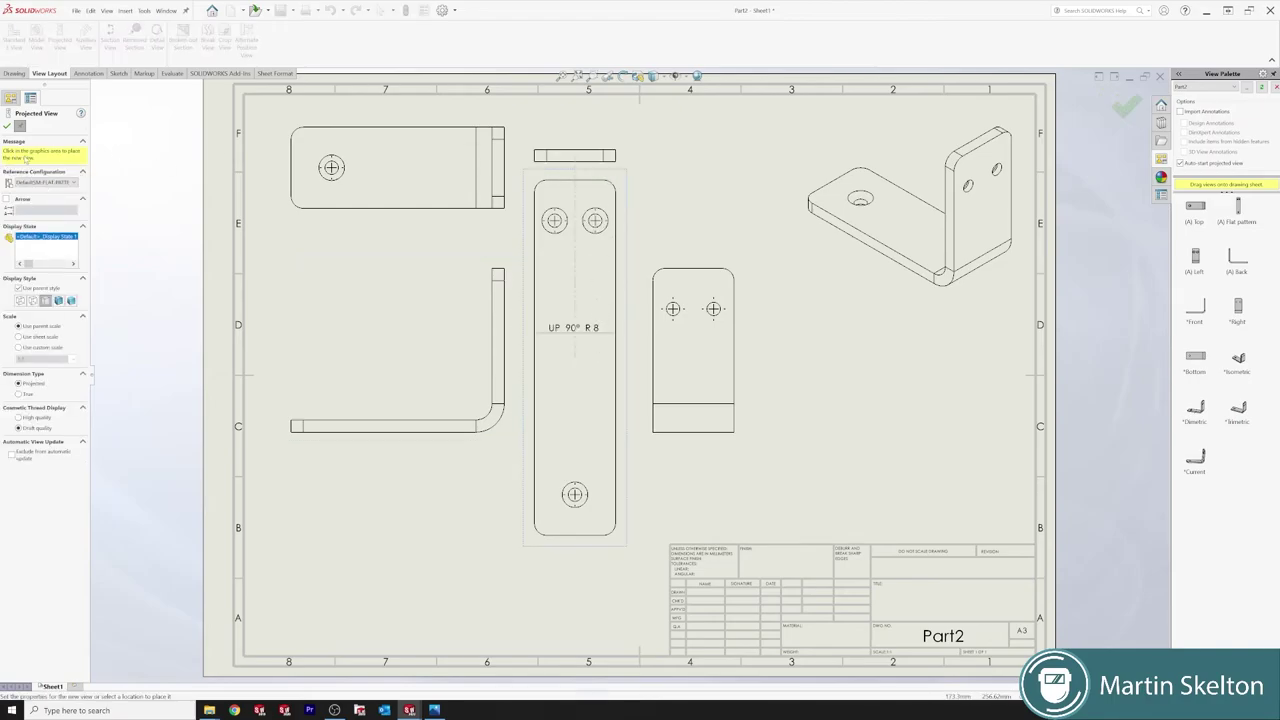
{"action": "key", "text": "Escape"}
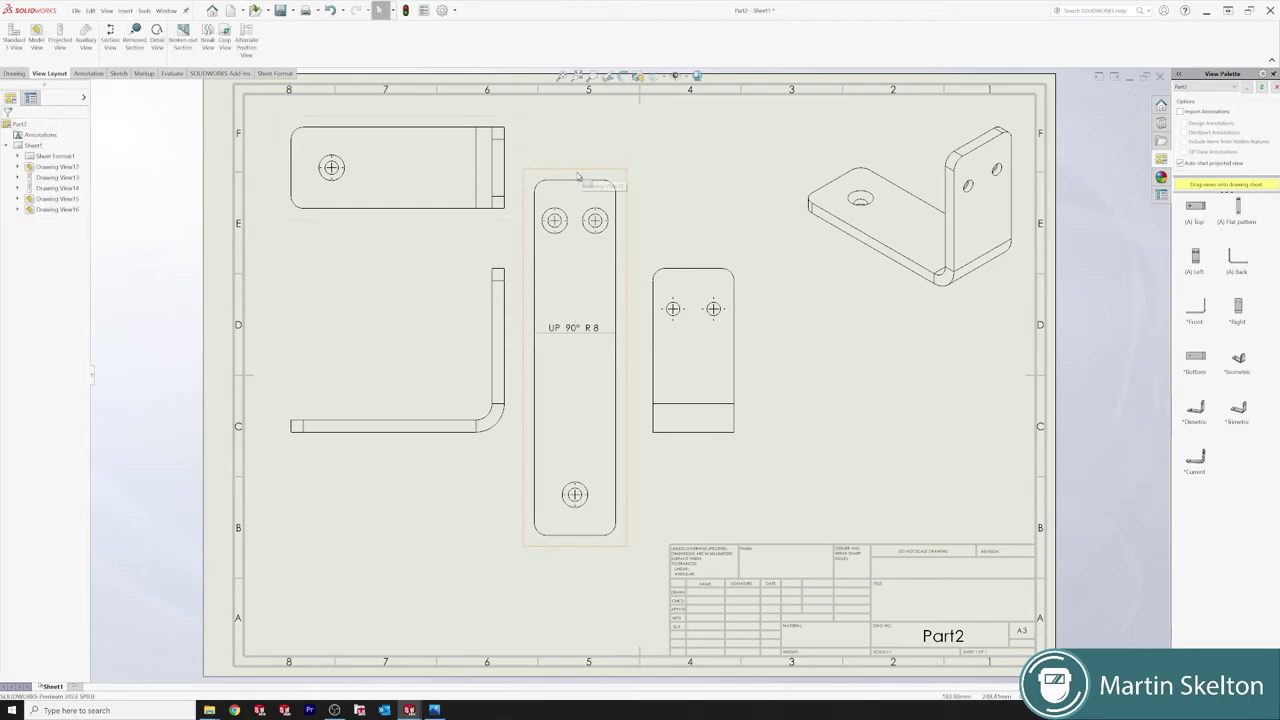
Rotate the flat pattern view by 90 degrees and place it below the front view, beside the title block
{"action": "left_click", "coordinate": [585, 178]}
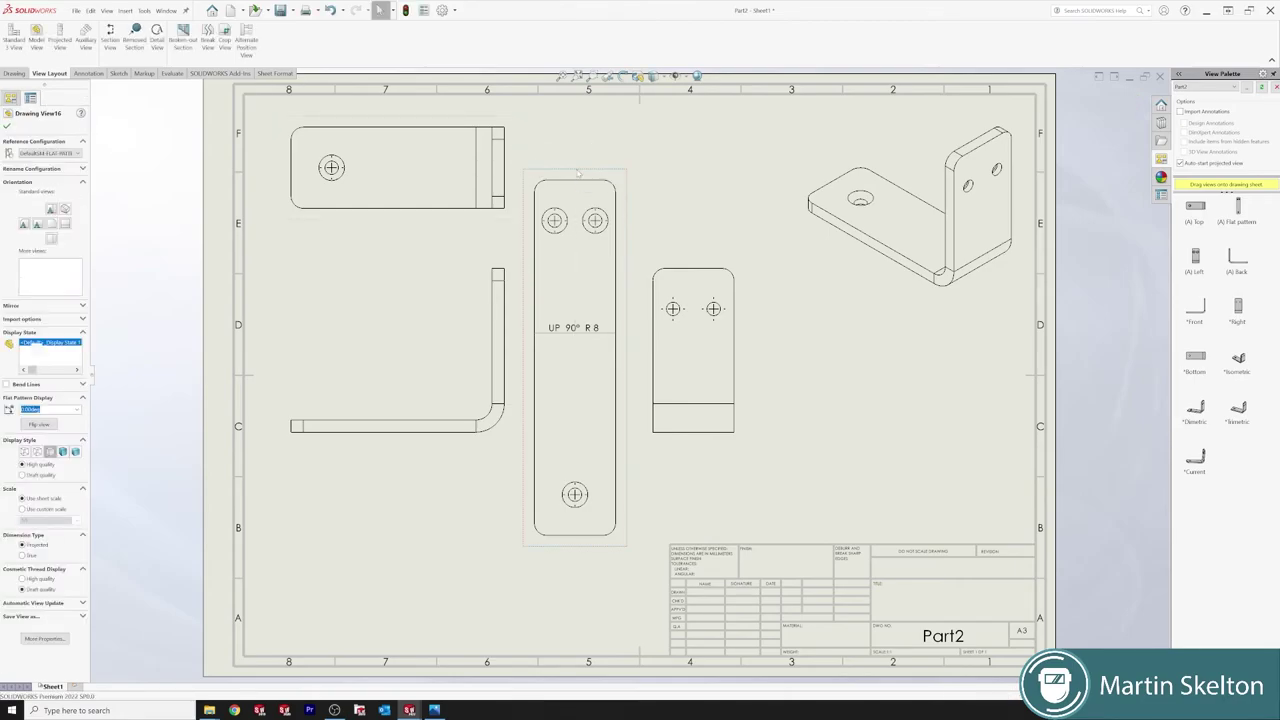
{"action": "right_click", "coordinate": [580, 174]}
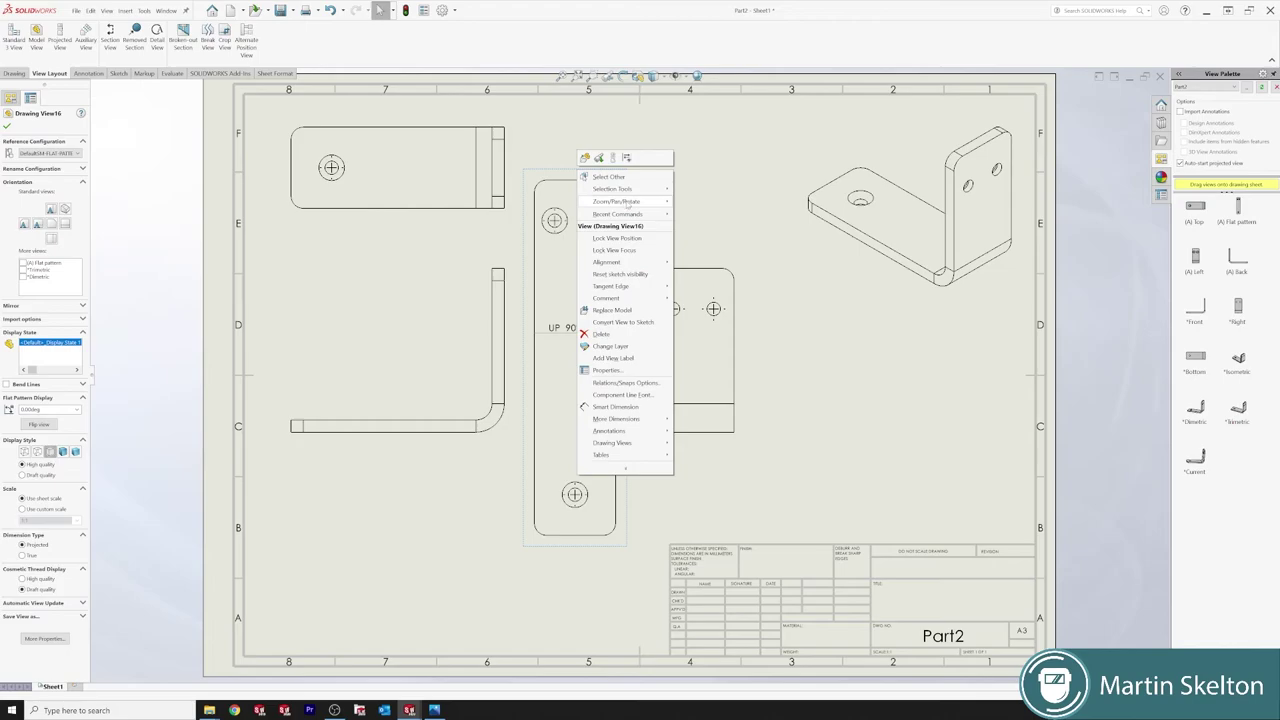
{"action": "mouse_move", "coordinate": [630, 203]}
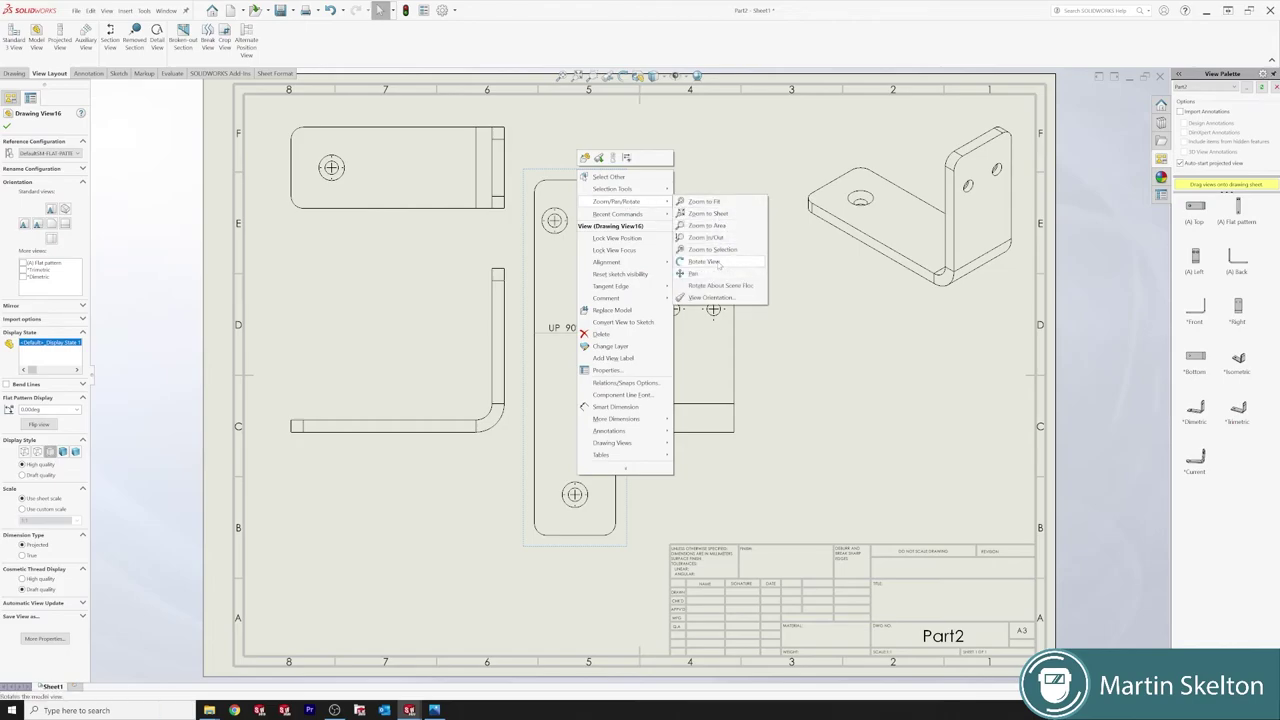
{"action": "left_click", "coordinate": [705, 261]}
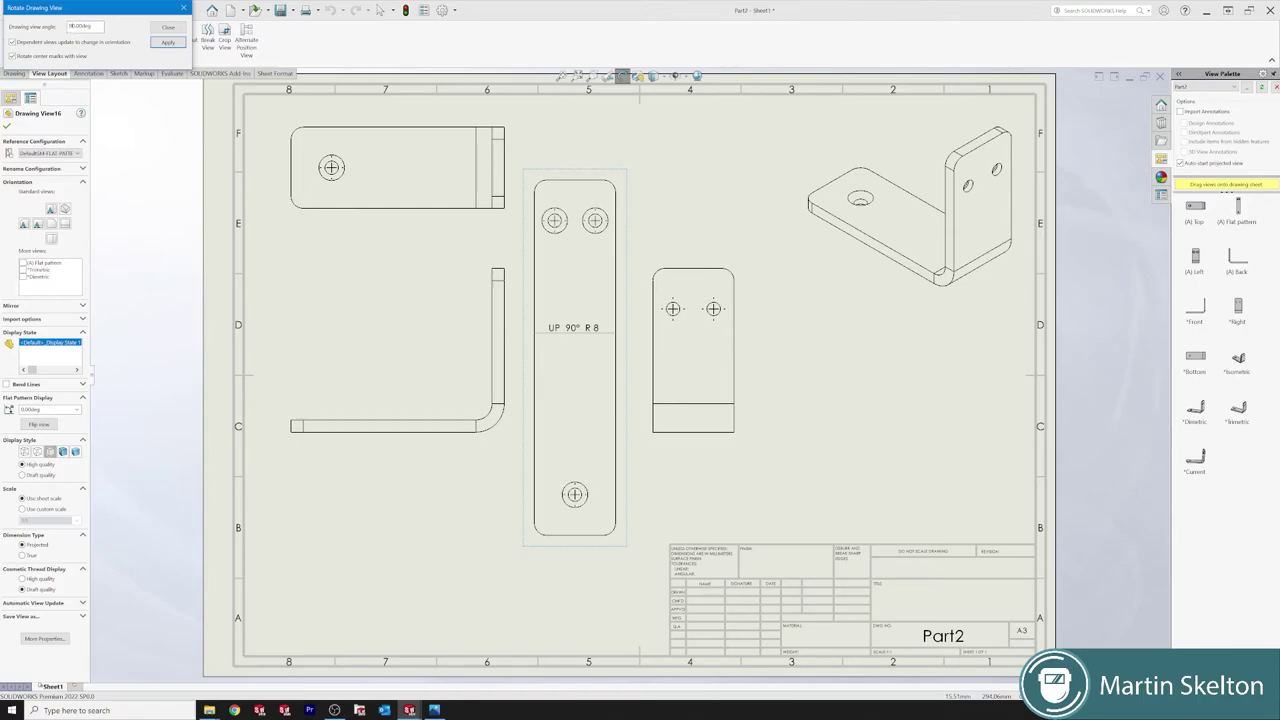
{"action": "left_click", "coordinate": [166, 43]}
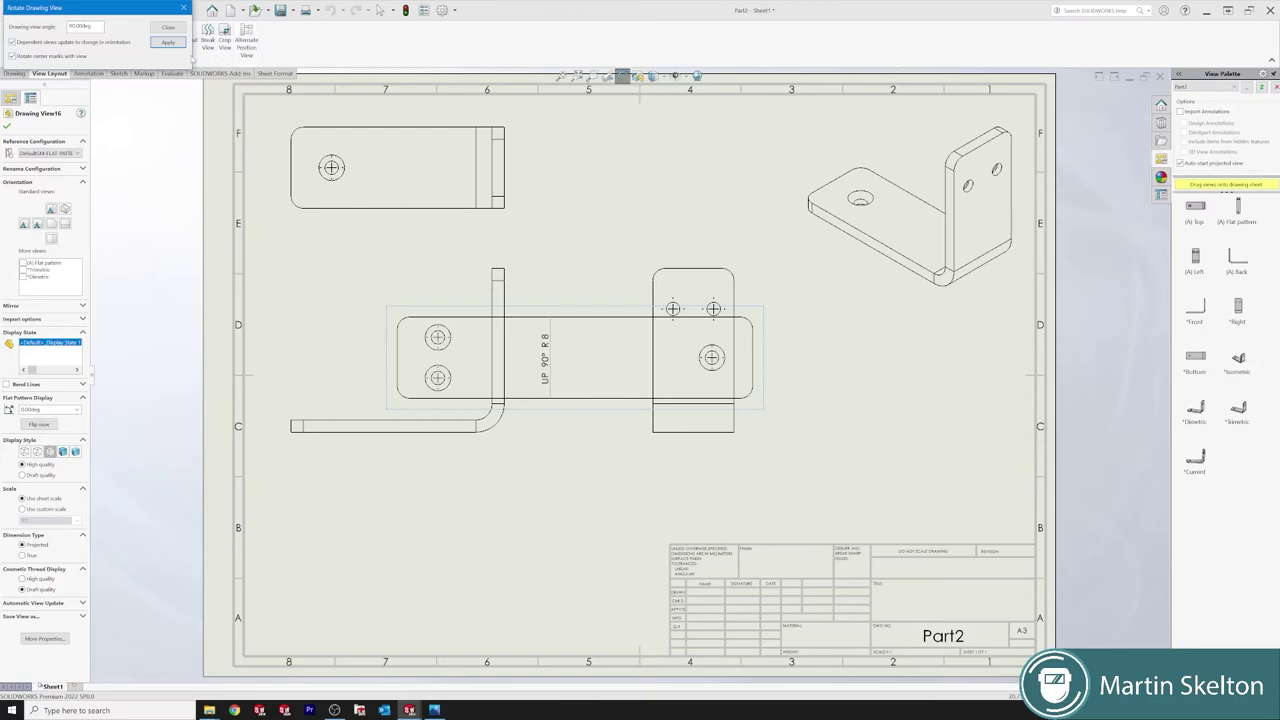
{"action": "left_click", "coordinate": [170, 27]}
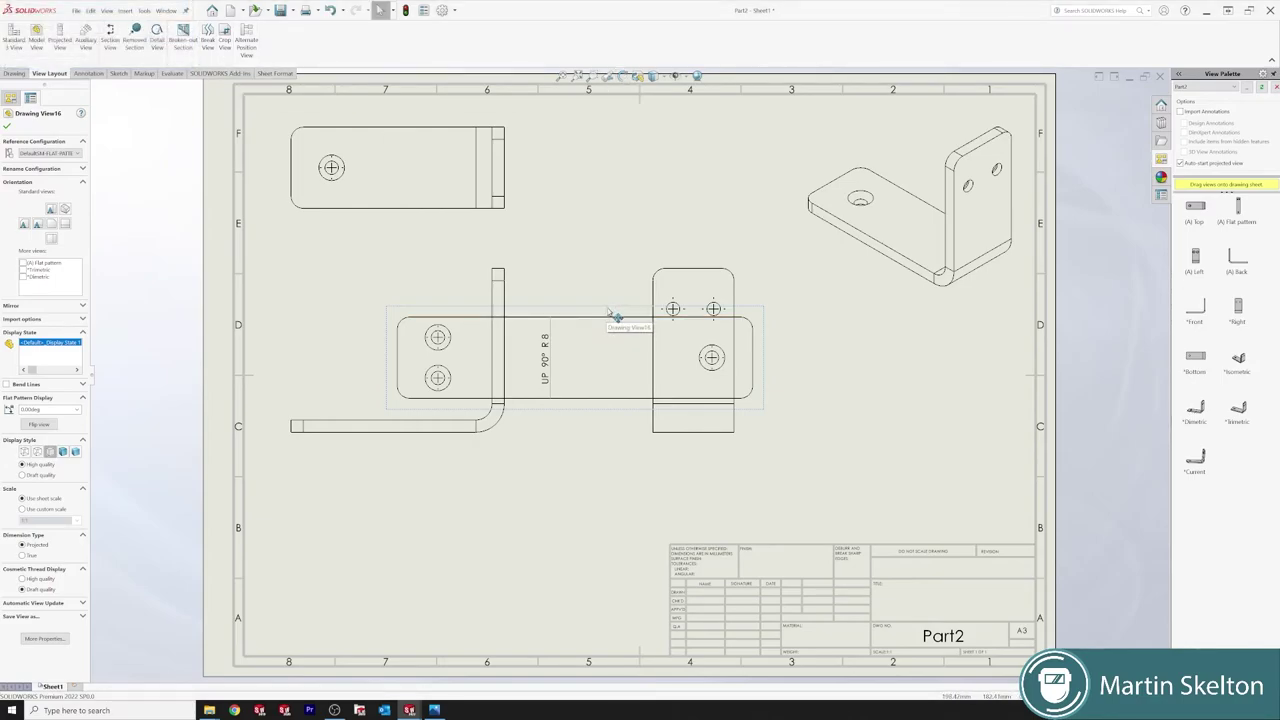
{"action": "mouse_move", "coordinate": [608, 311]}
{"action": "left_mouse_down"}
{"action": "mouse_move", "coordinate": [668, 380]}
{"action": "mouse_move", "coordinate": [574, 471]}
{"action": "mouse_move", "coordinate": [476, 505]}
{"action": "mouse_move", "coordinate": [499, 527]}
{"action": "left_mouse_up"}
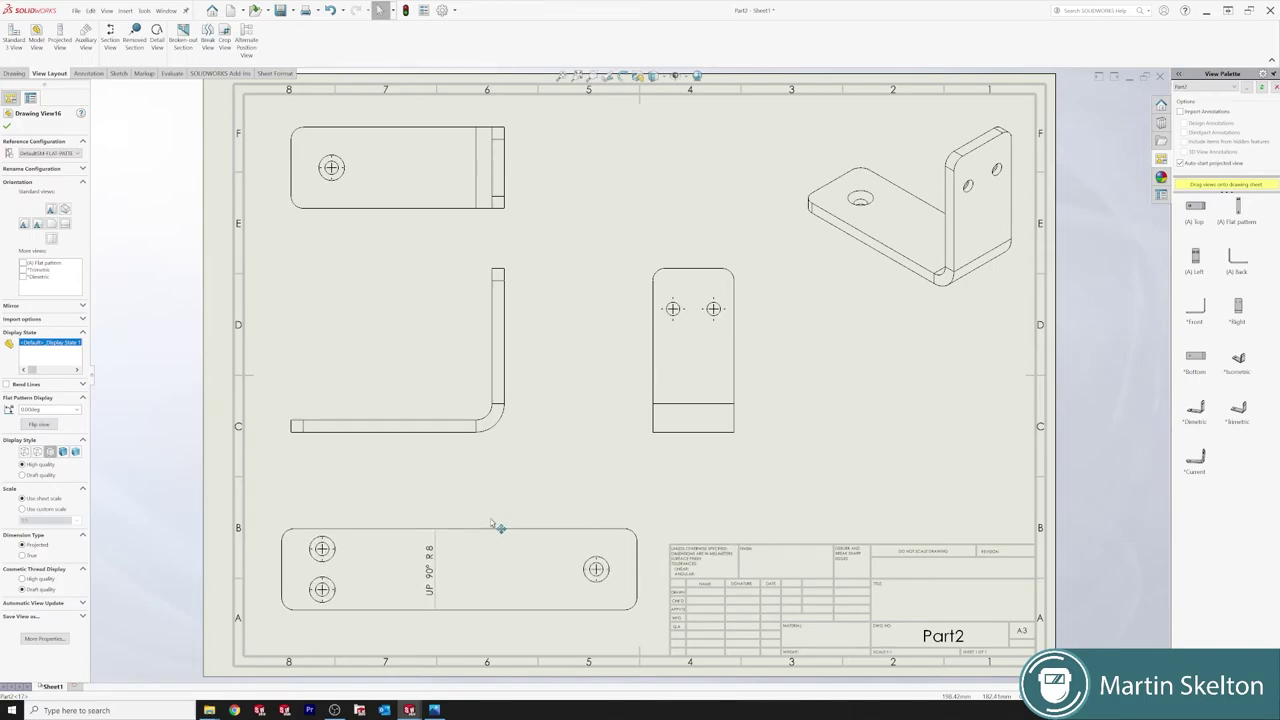
Dimension the flat pattern's width beside its two-hole end and its overall length above the view
{"action": "left_click", "coordinate": [87, 74]}
{"action": "left_click", "coordinate": [16, 40]}
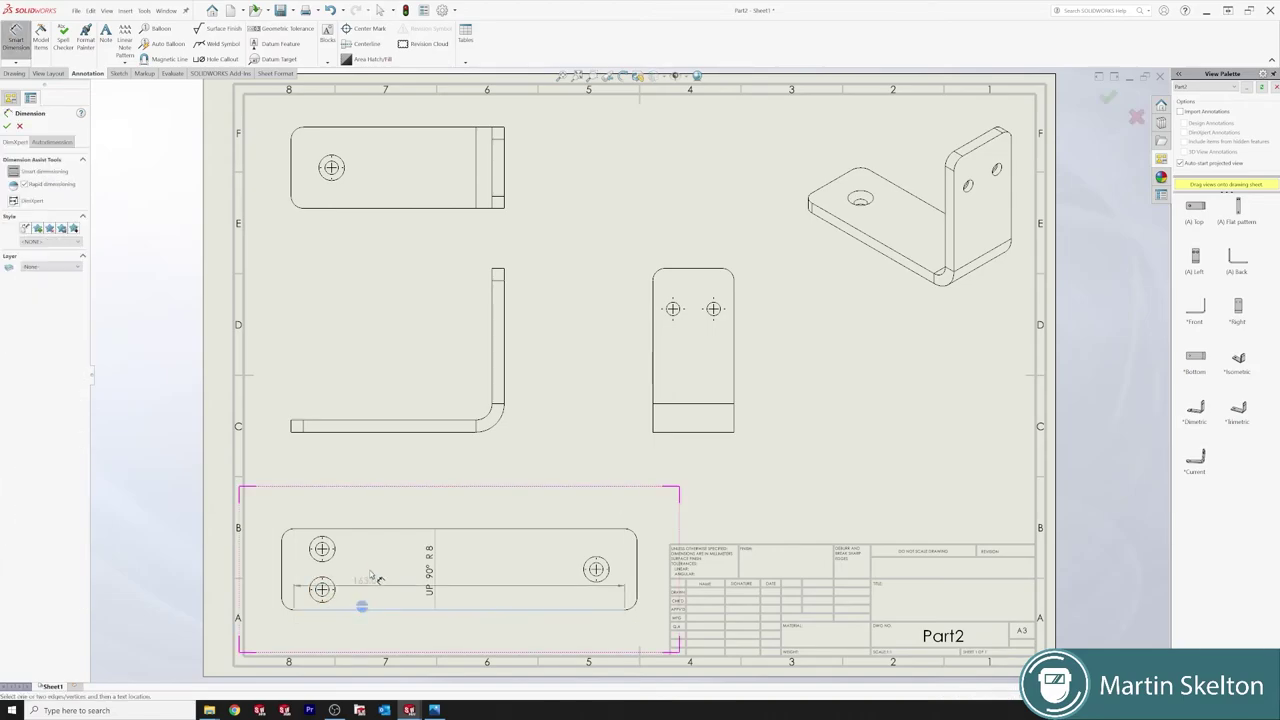
{"action": "left_click", "coordinate": [283, 568]}
{"action": "left_click", "coordinate": [262, 568]}
{"action": "left_click", "coordinate": [286, 580]}
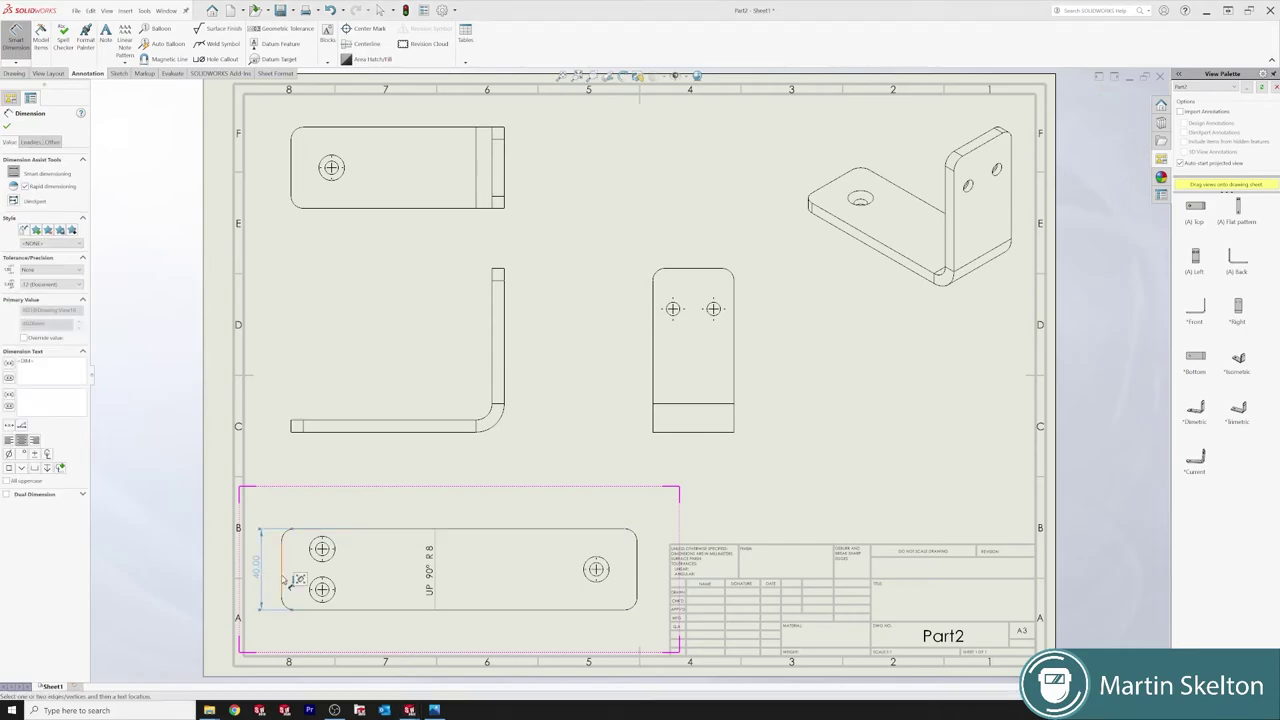
{"action": "left_click", "coordinate": [639, 582]}
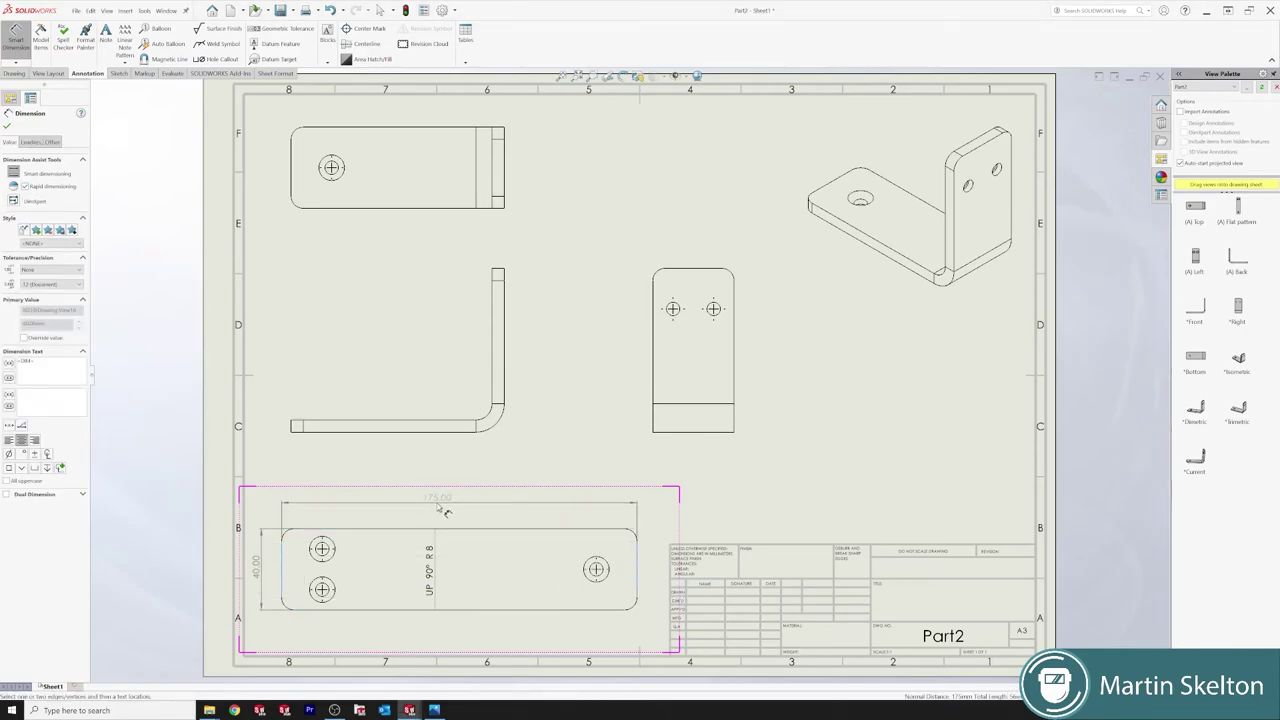
{"action": "left_click", "coordinate": [445, 510]}
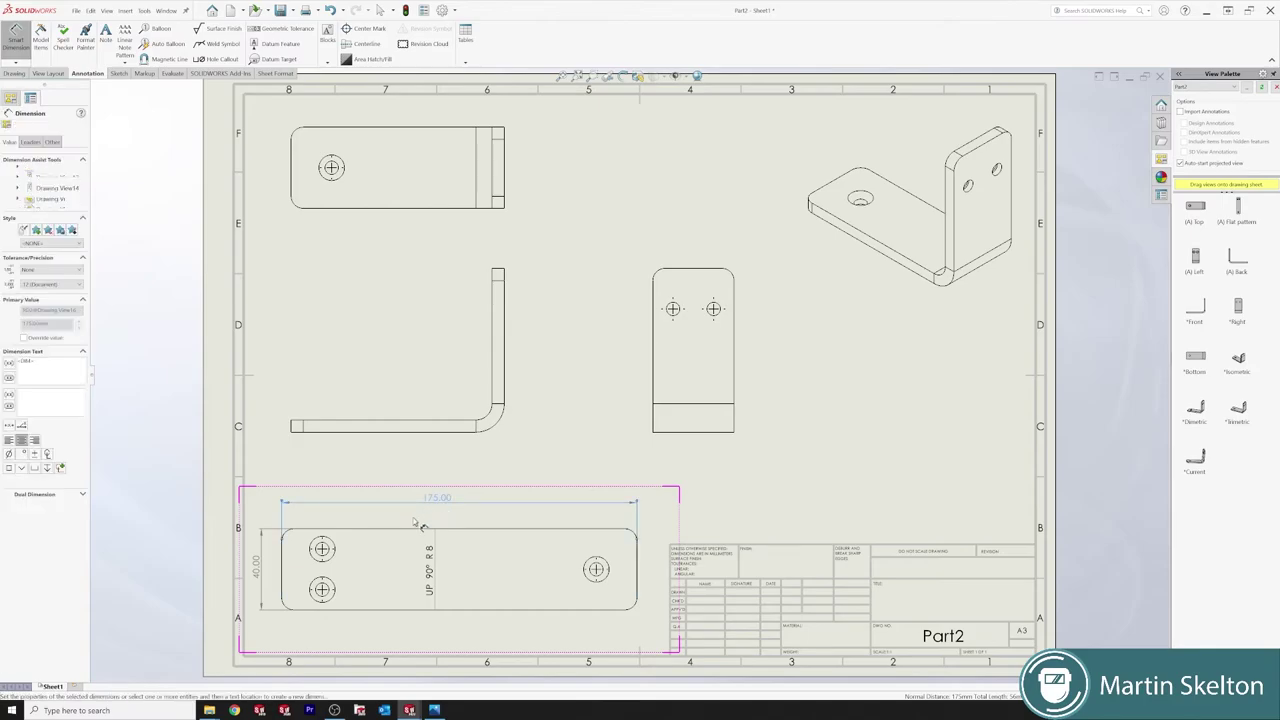
Dimension the distance from the flat pattern's two-hole end to the bend line, placed below the view
{"action": "left_click", "coordinate": [285, 571]}
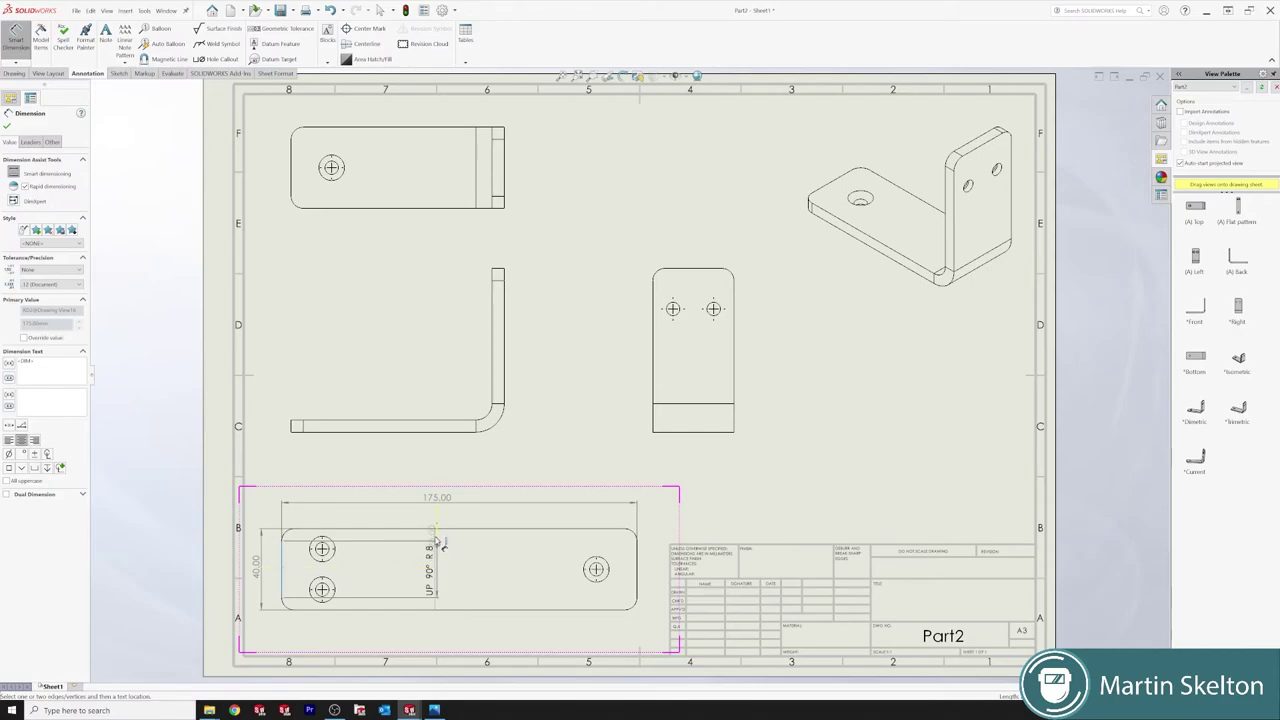
{"action": "left_click", "coordinate": [436, 539]}
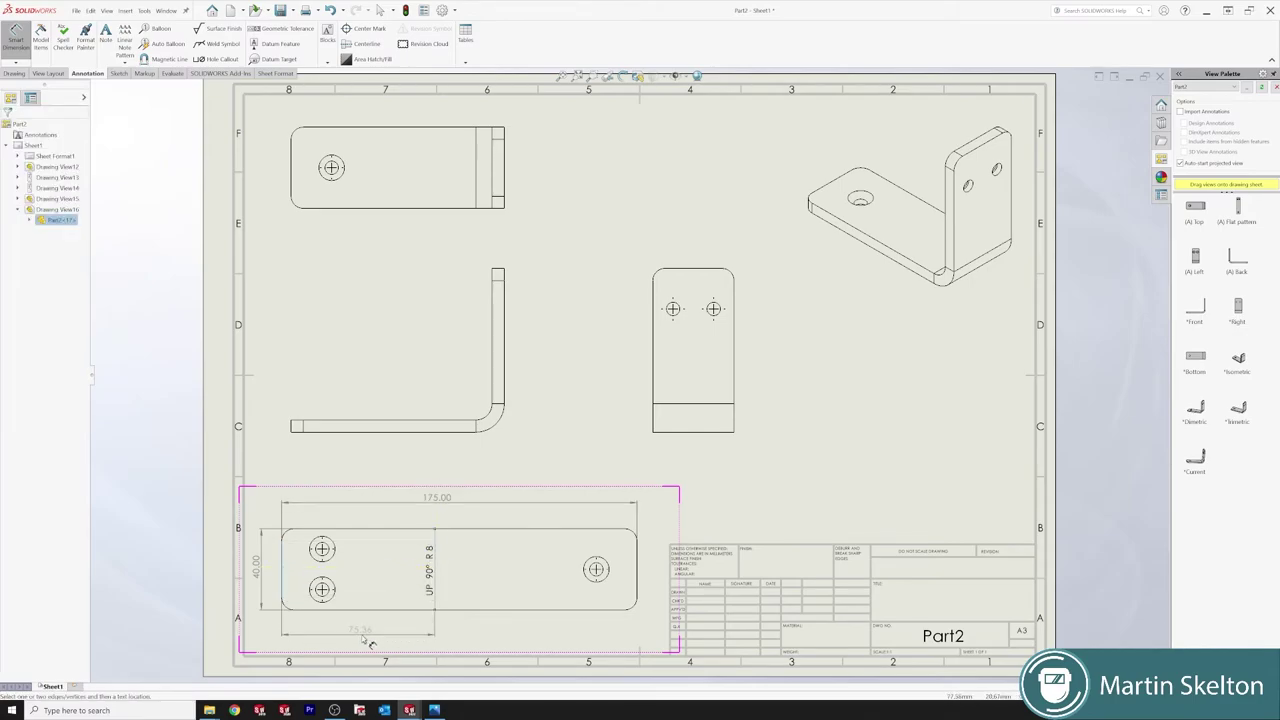
{"action": "left_click", "coordinate": [375, 645]}
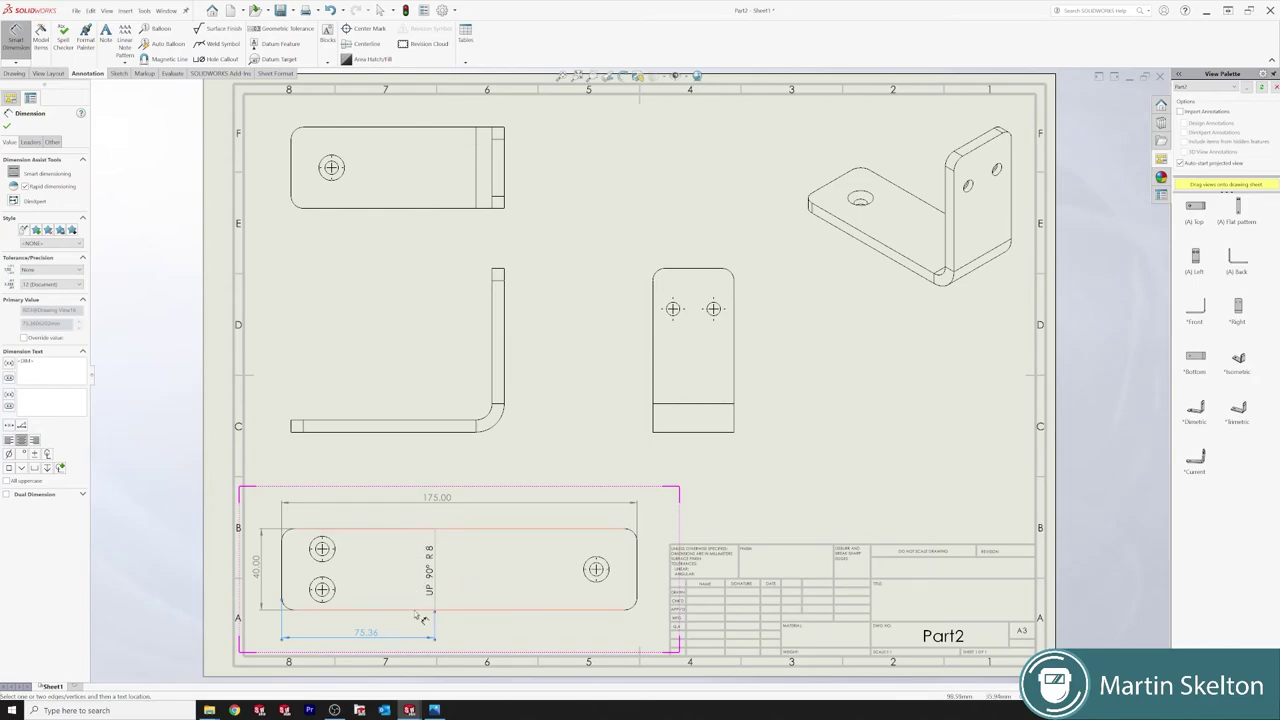
Dimension the bracket's overall length and overall height in the front view
{"action": "left_click", "coordinate": [296, 429]}
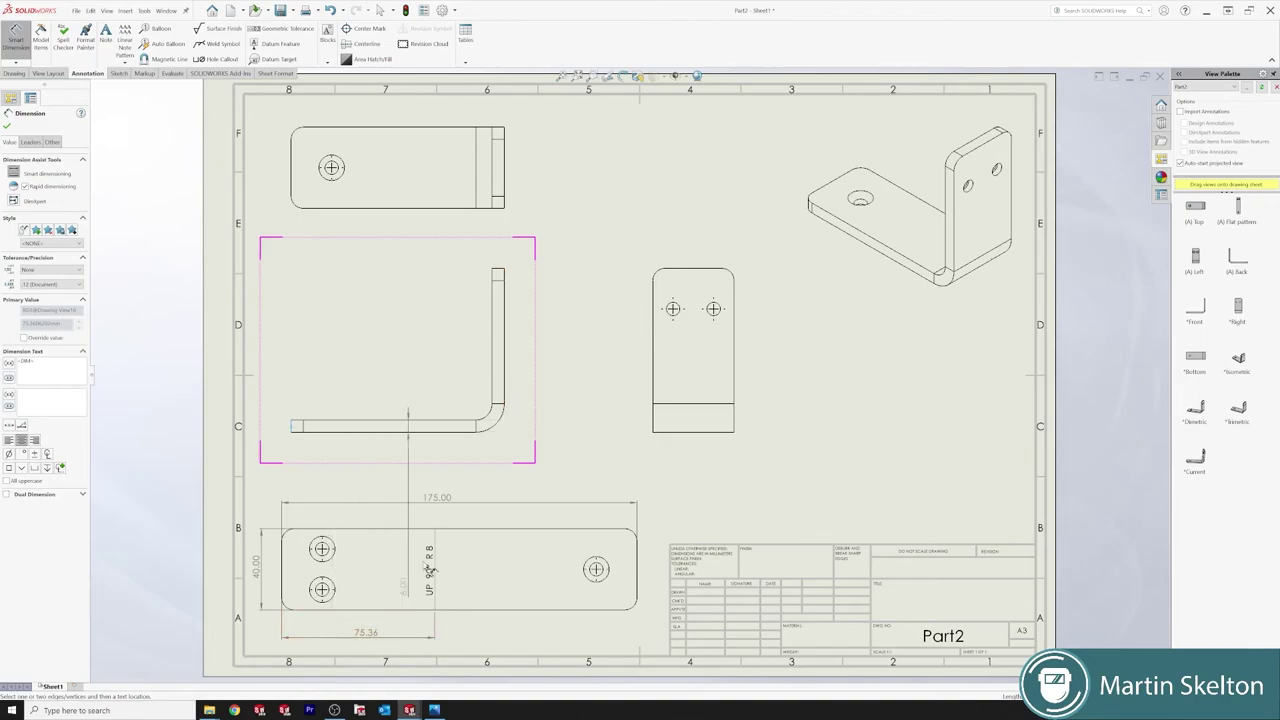
{"action": "left_click", "coordinate": [505, 393]}
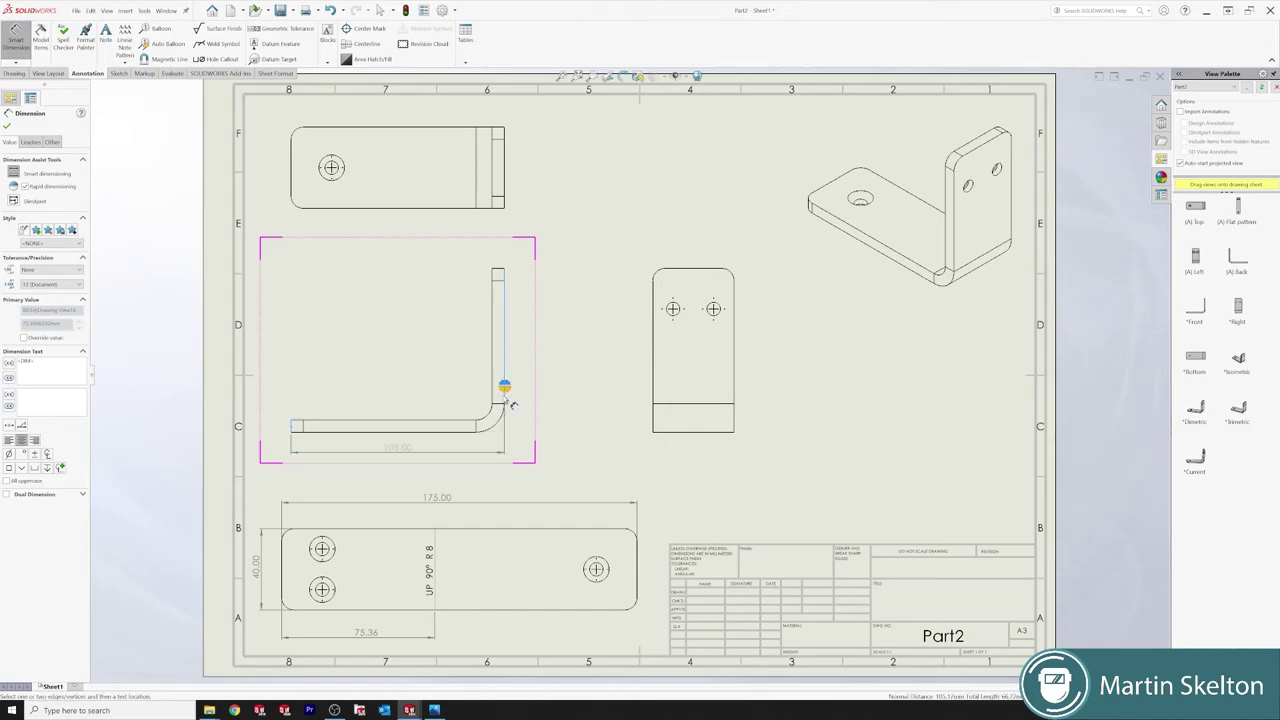
{"action": "left_click", "coordinate": [400, 462]}
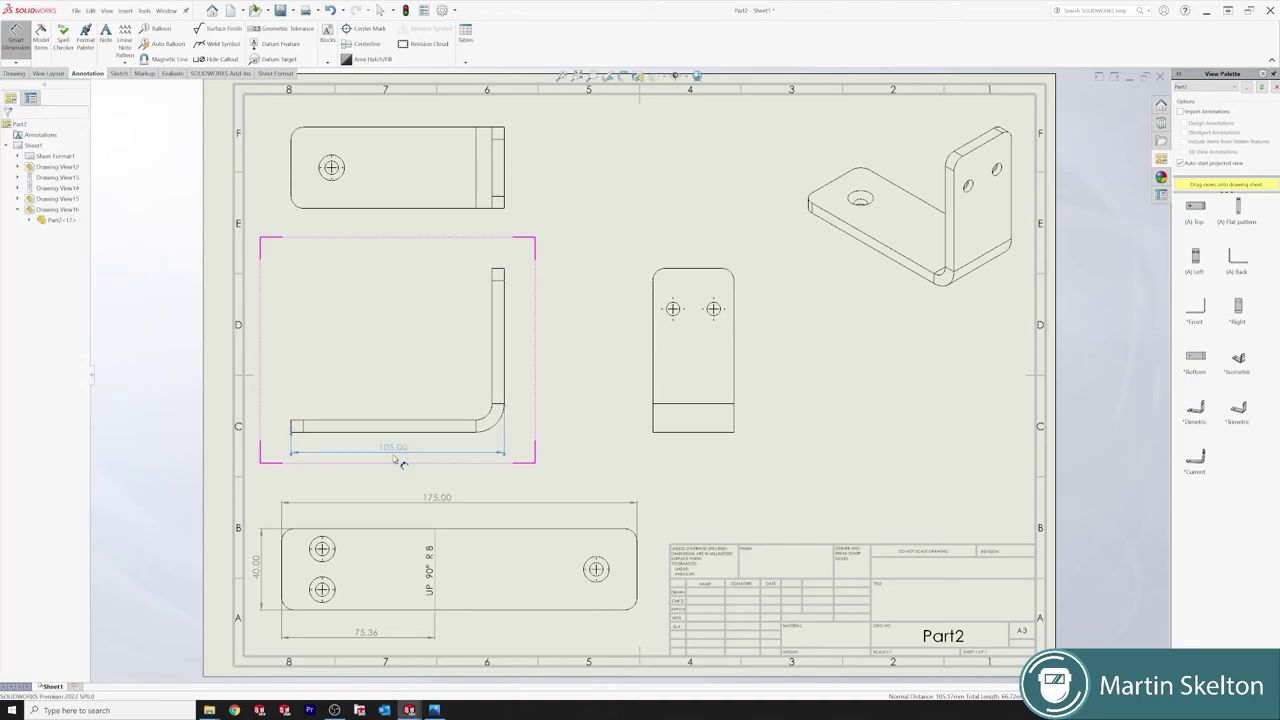
{"action": "left_click", "coordinate": [450, 433]}
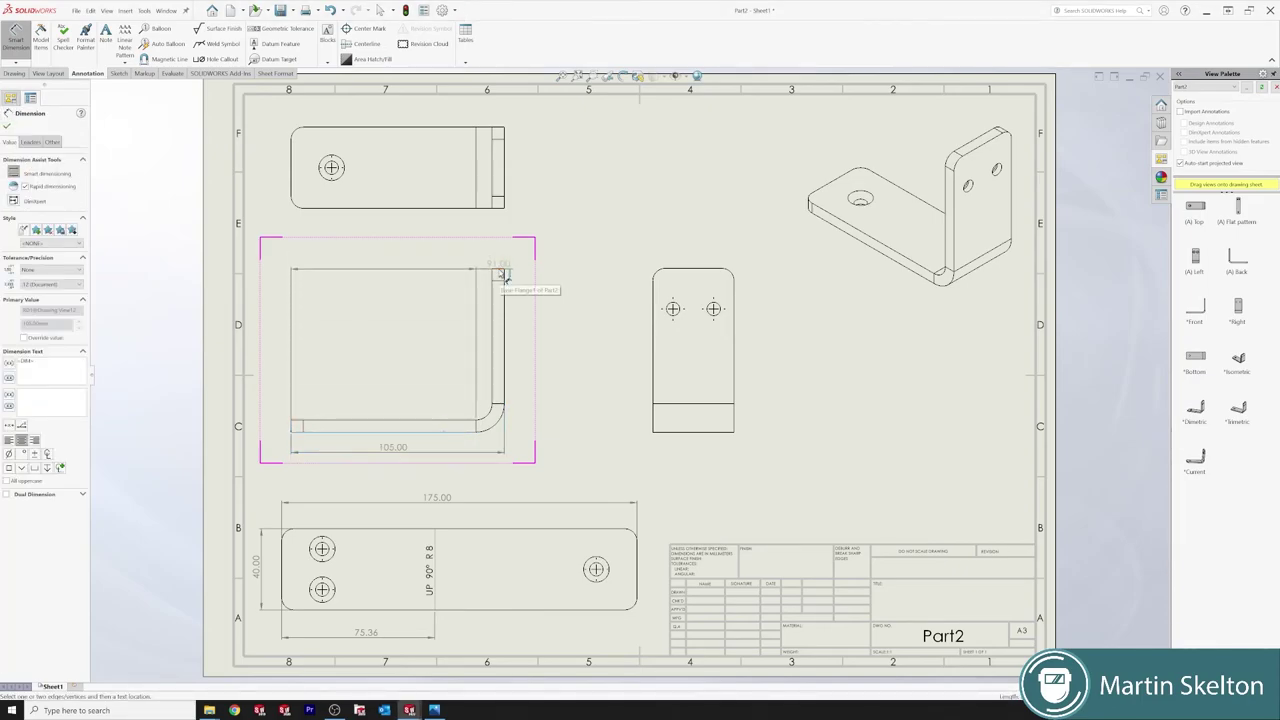
{"action": "left_click", "coordinate": [498, 270]}
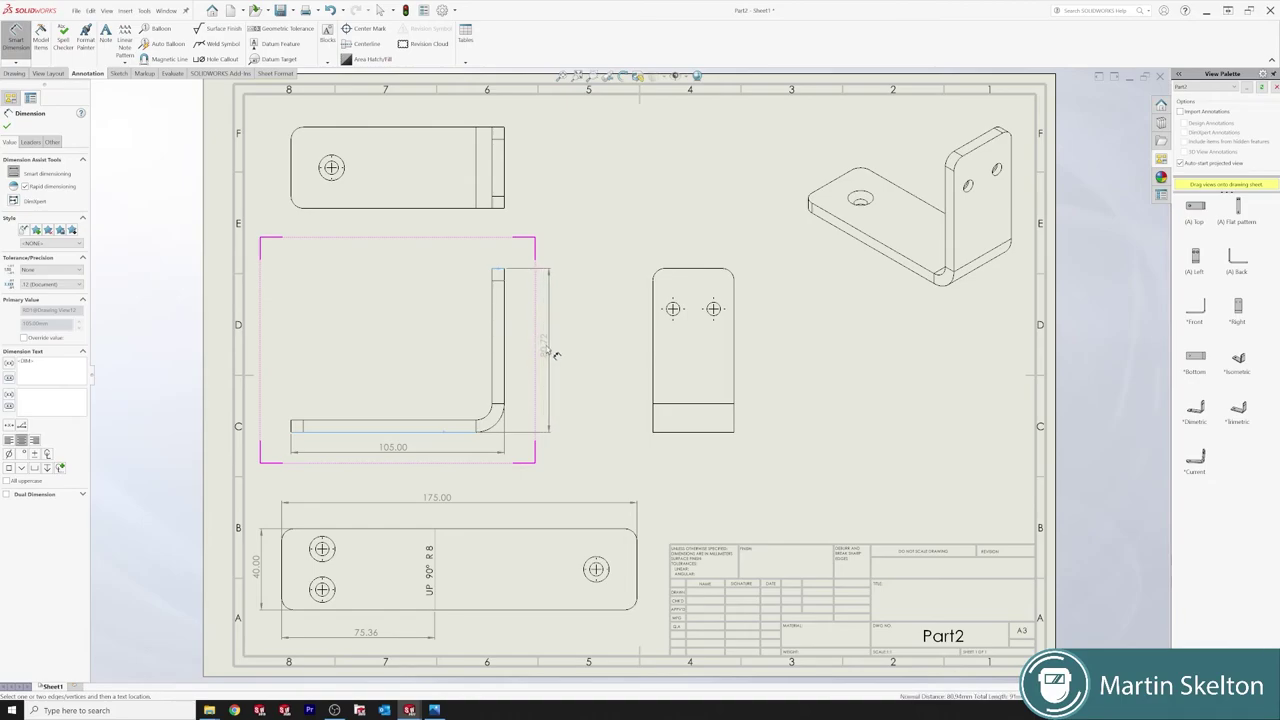
{"action": "left_click", "coordinate": [550, 352]}
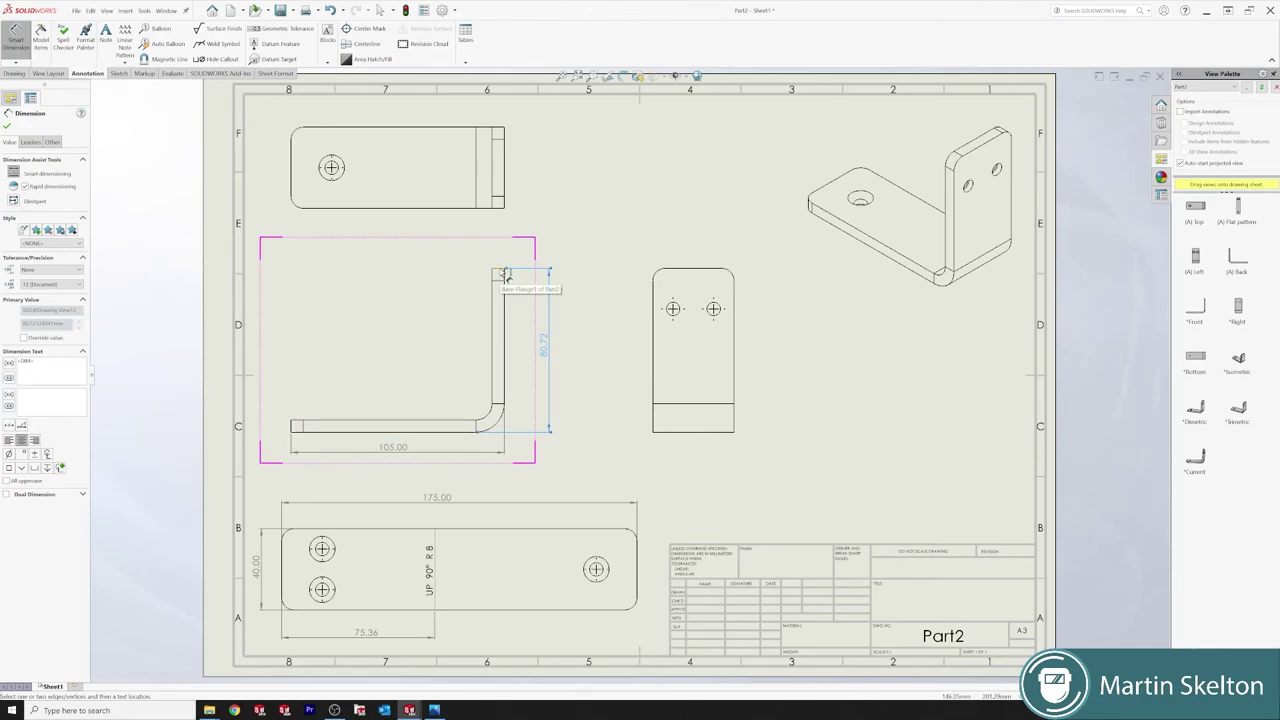
Dimension the material thickness at the upper end and the inner bend radius in the front view
{"action": "left_click", "coordinate": [503, 272]}
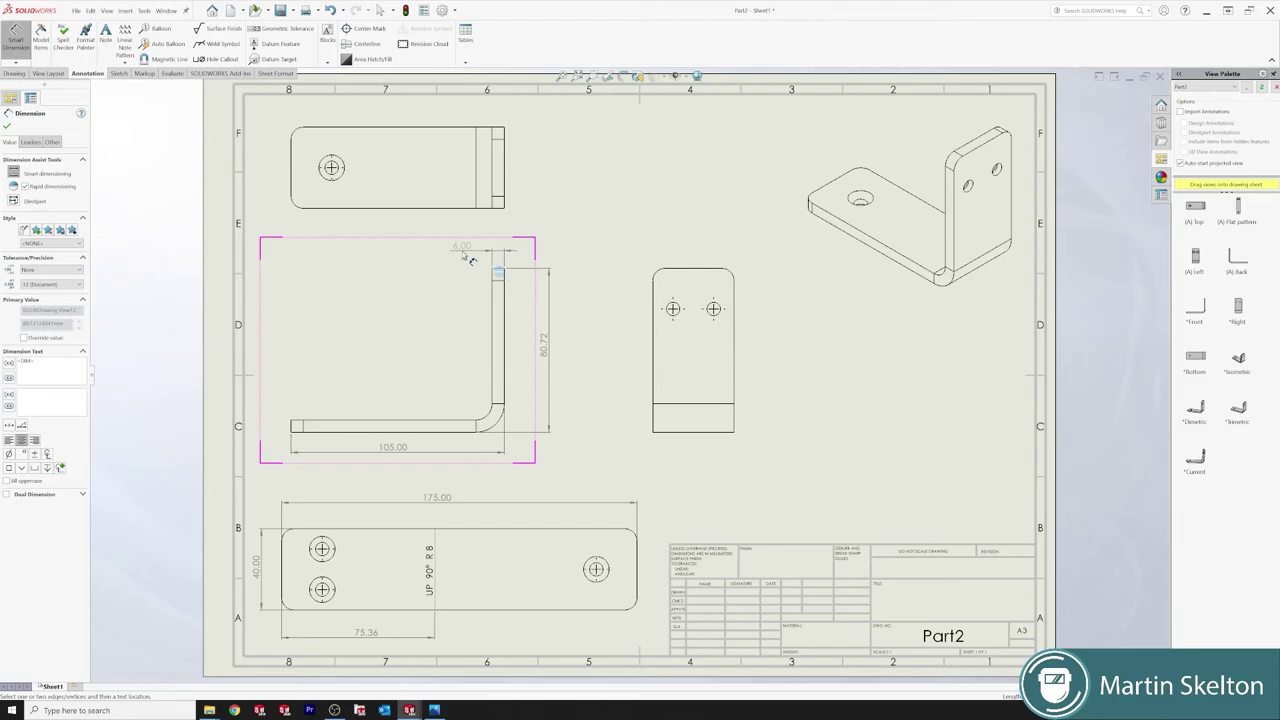
{"action": "left_click", "coordinate": [460, 253]}
{"action": "left_click", "coordinate": [488, 416]}
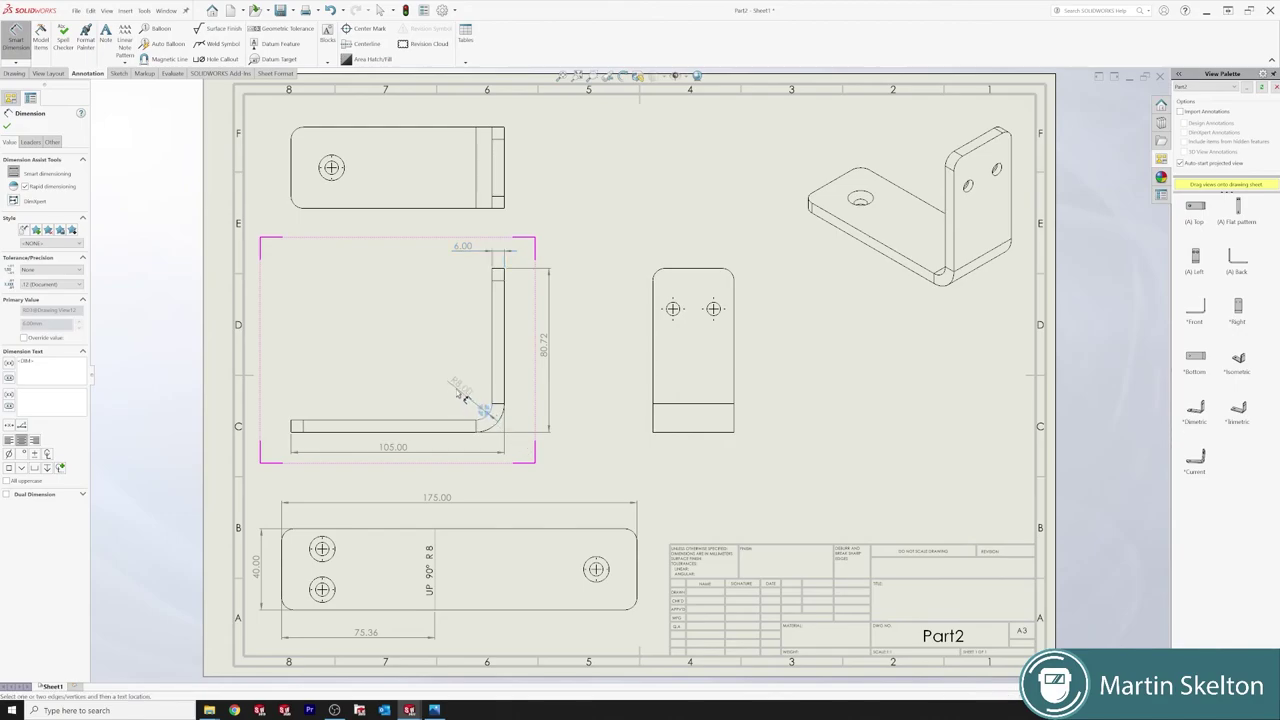
{"action": "left_click", "coordinate": [463, 397]}
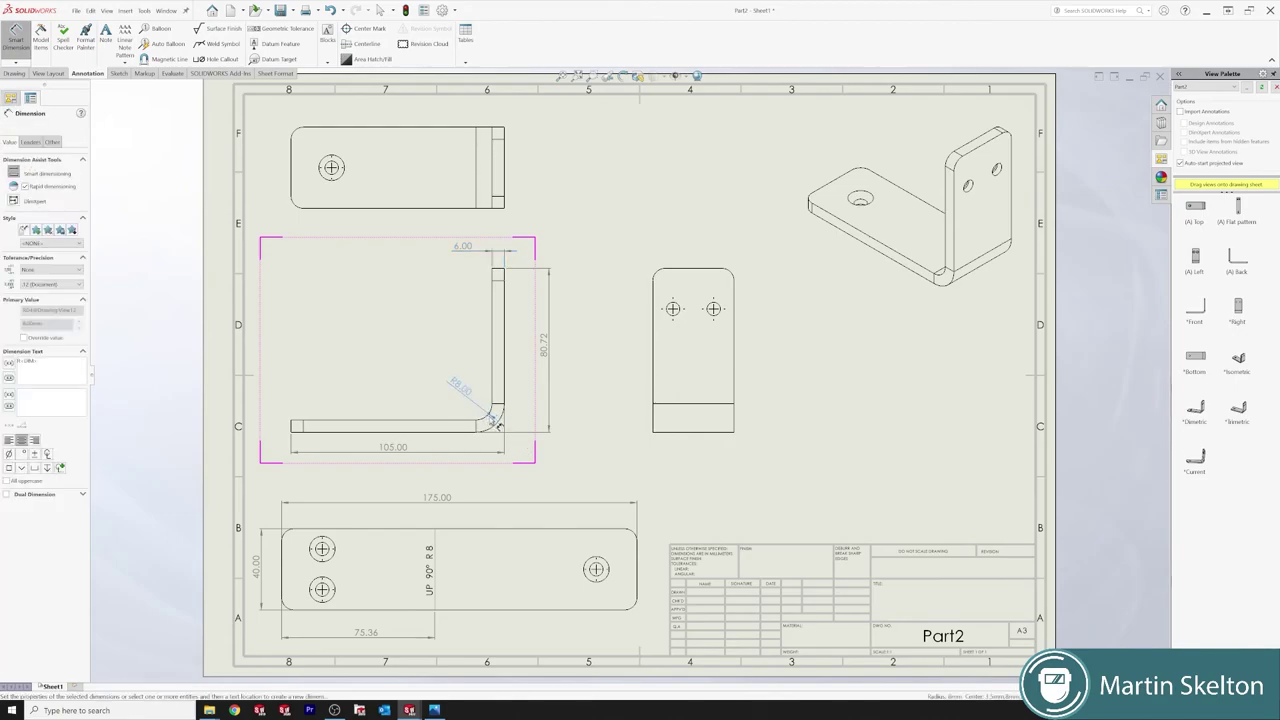
{"action": "key", "text": "Escape"}
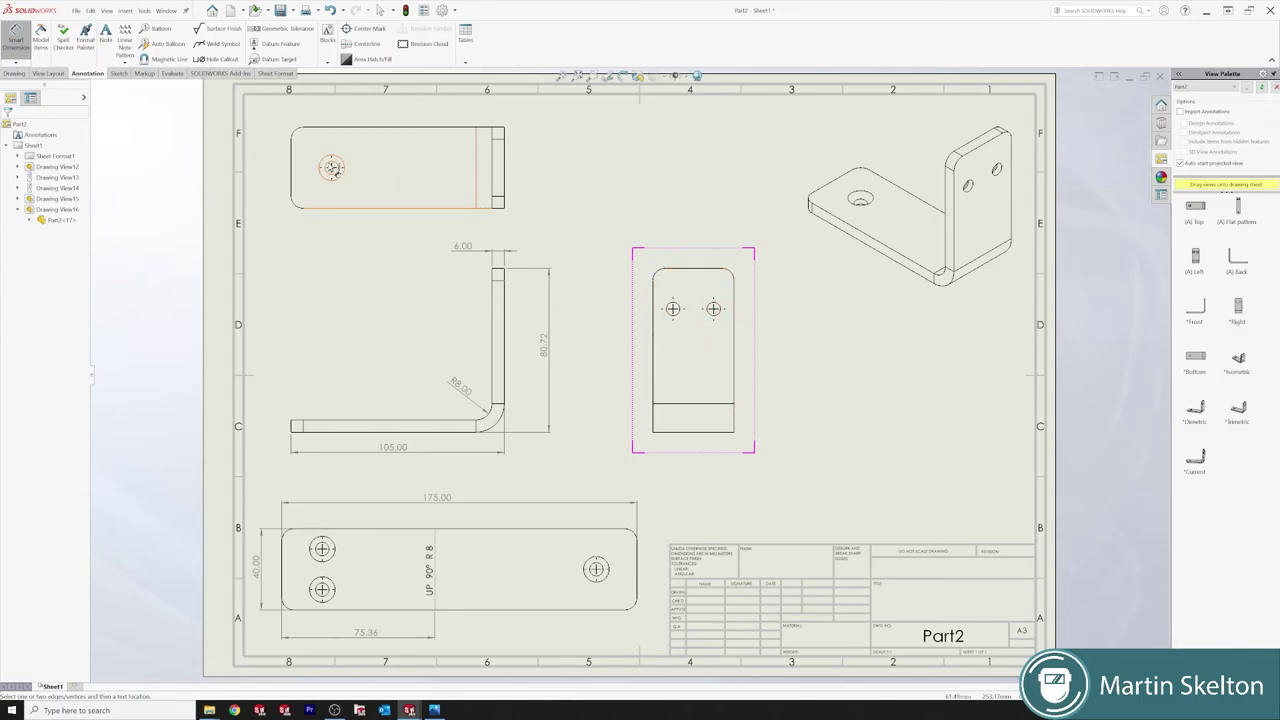
{"action": "left_click", "coordinate": [332, 168]}
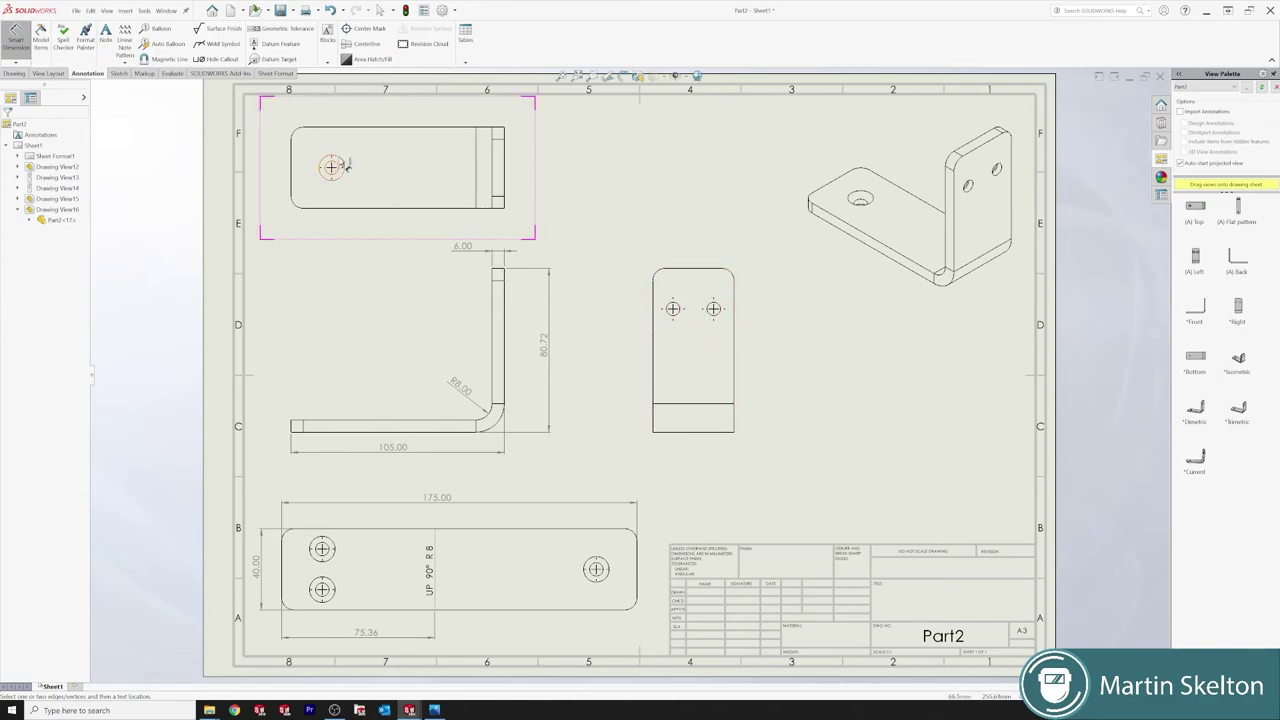
Create section view A-A with a vertical cut through the side view's right-hand hole, place it alongside, and move the isometric view slightly up
{"action": "left_click", "coordinate": [47, 74]}
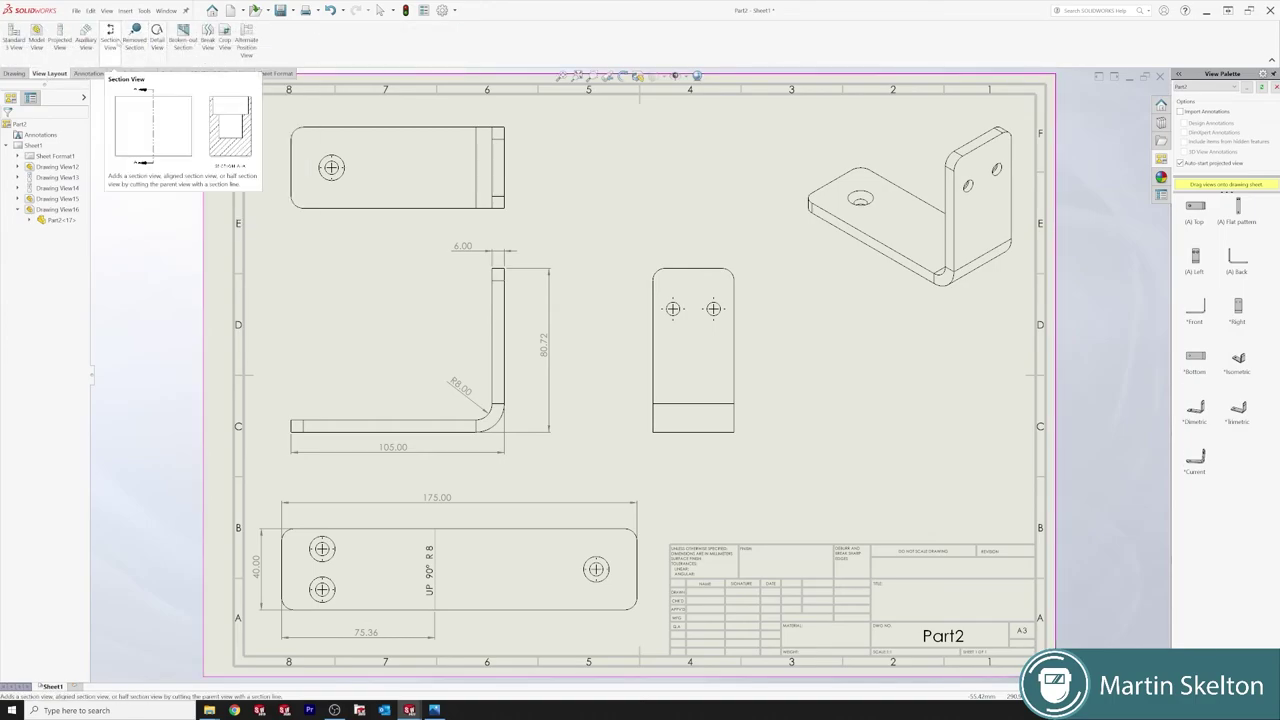
{"action": "left_click", "coordinate": [111, 38]}
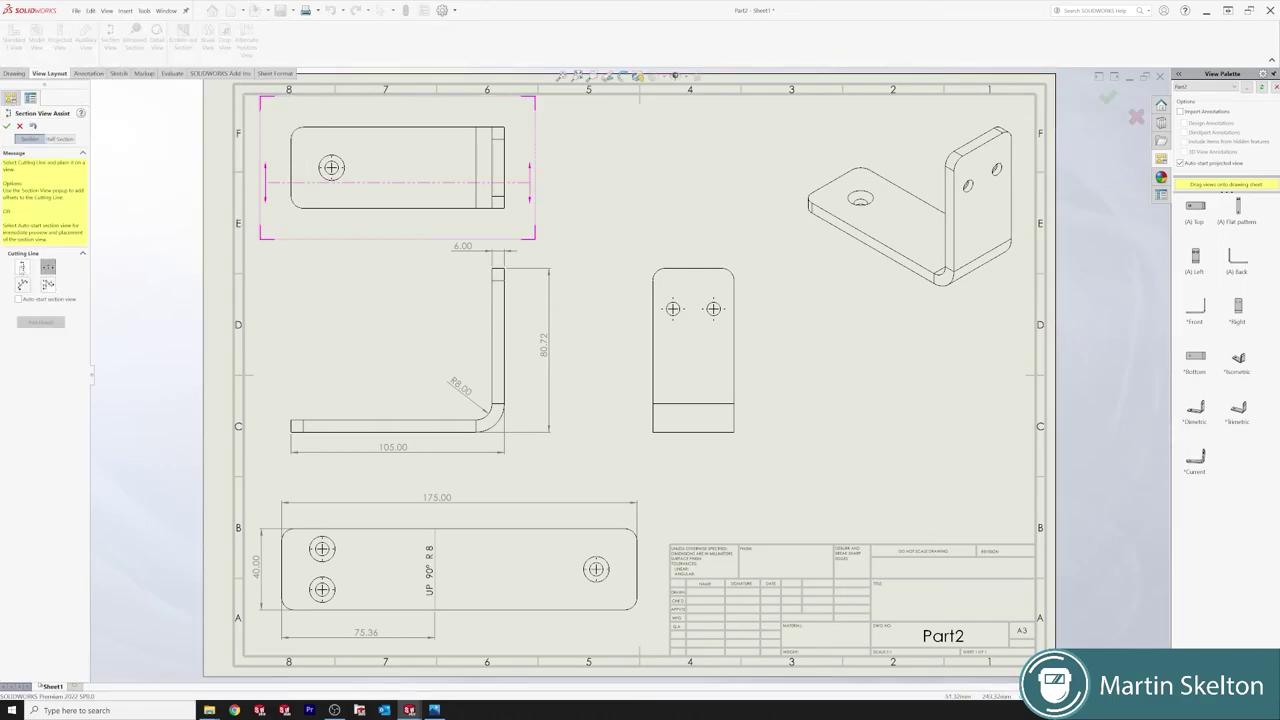
{"action": "left_click", "coordinate": [22, 267]}
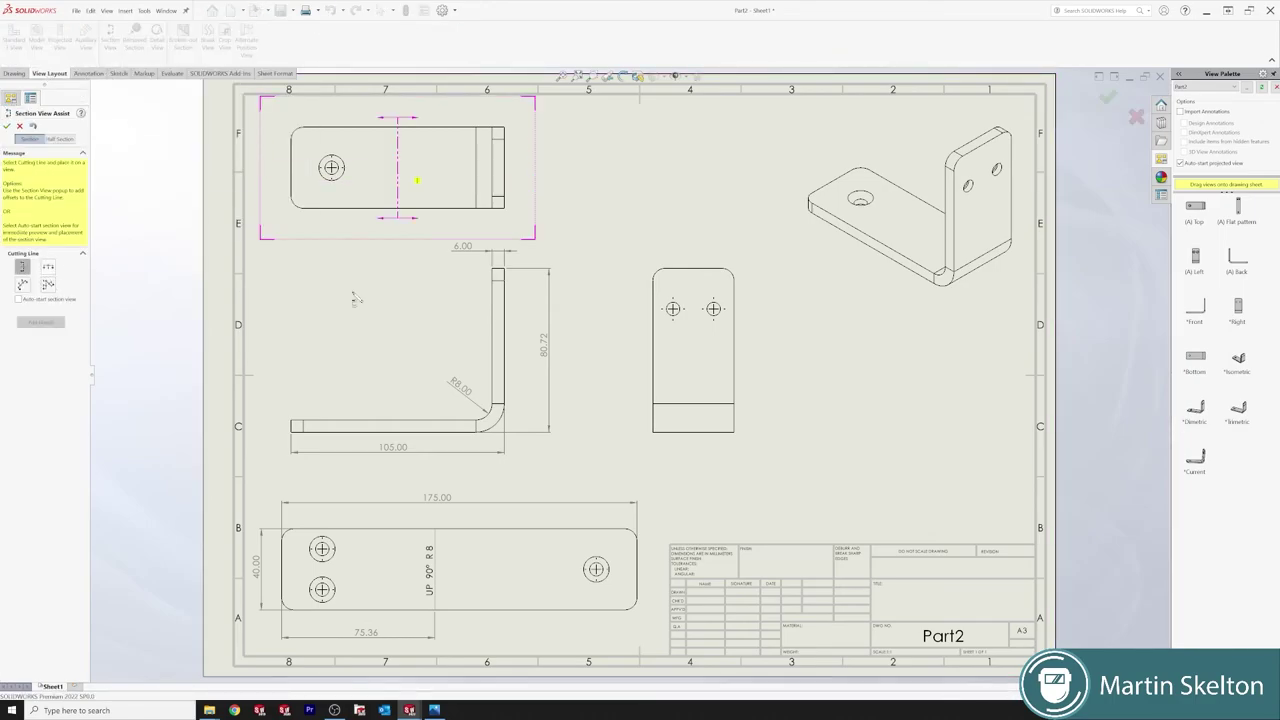
{"action": "left_click", "coordinate": [713, 310]}
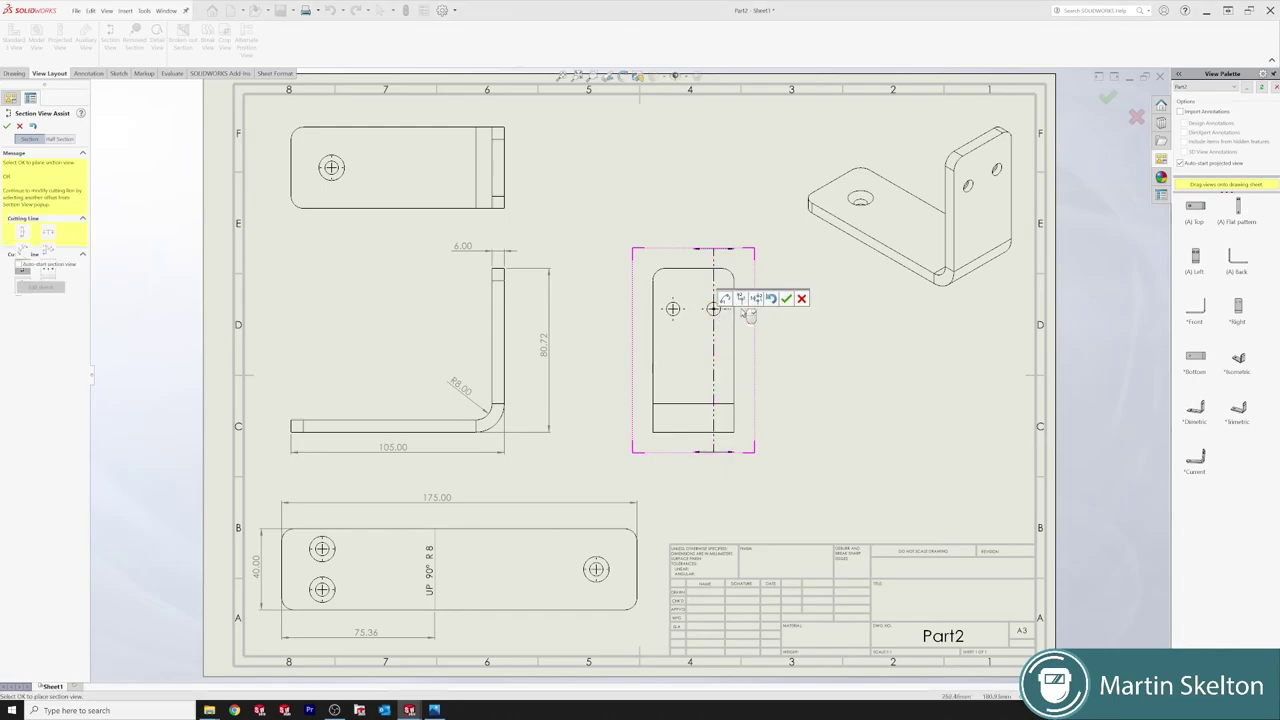
{"action": "left_click", "coordinate": [787, 298]}
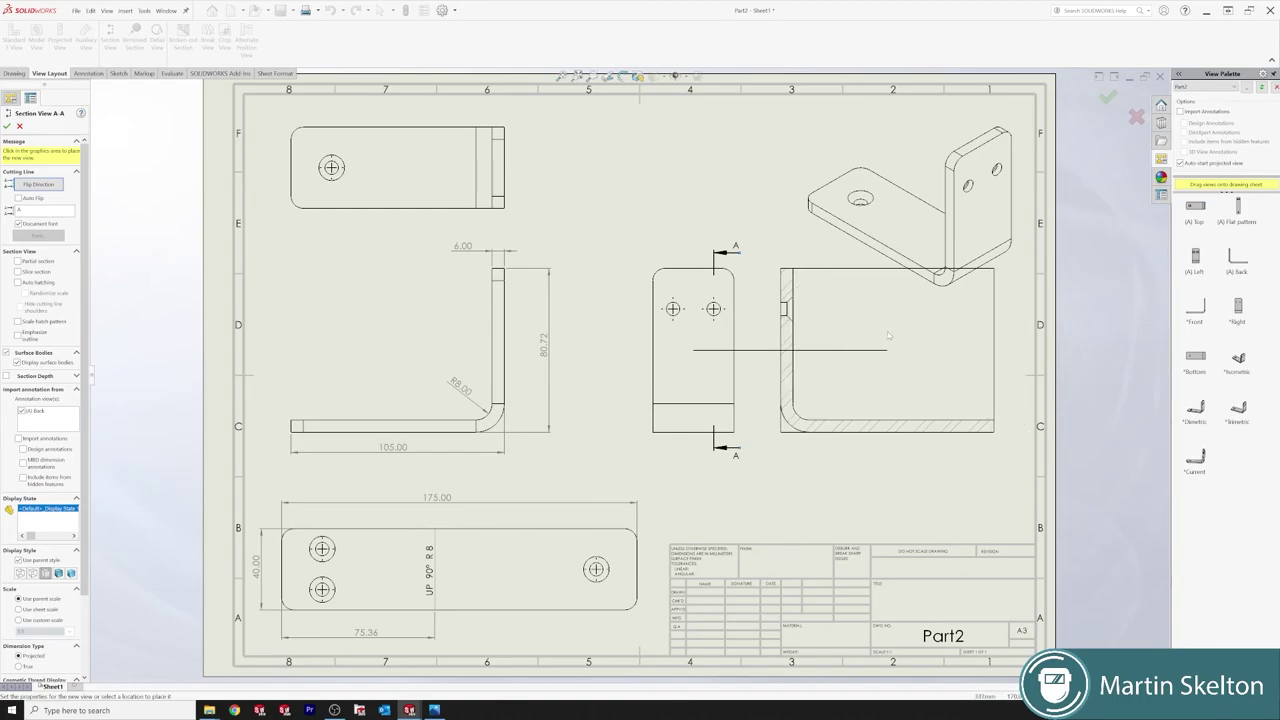
{"action": "left_click", "coordinate": [887, 332]}
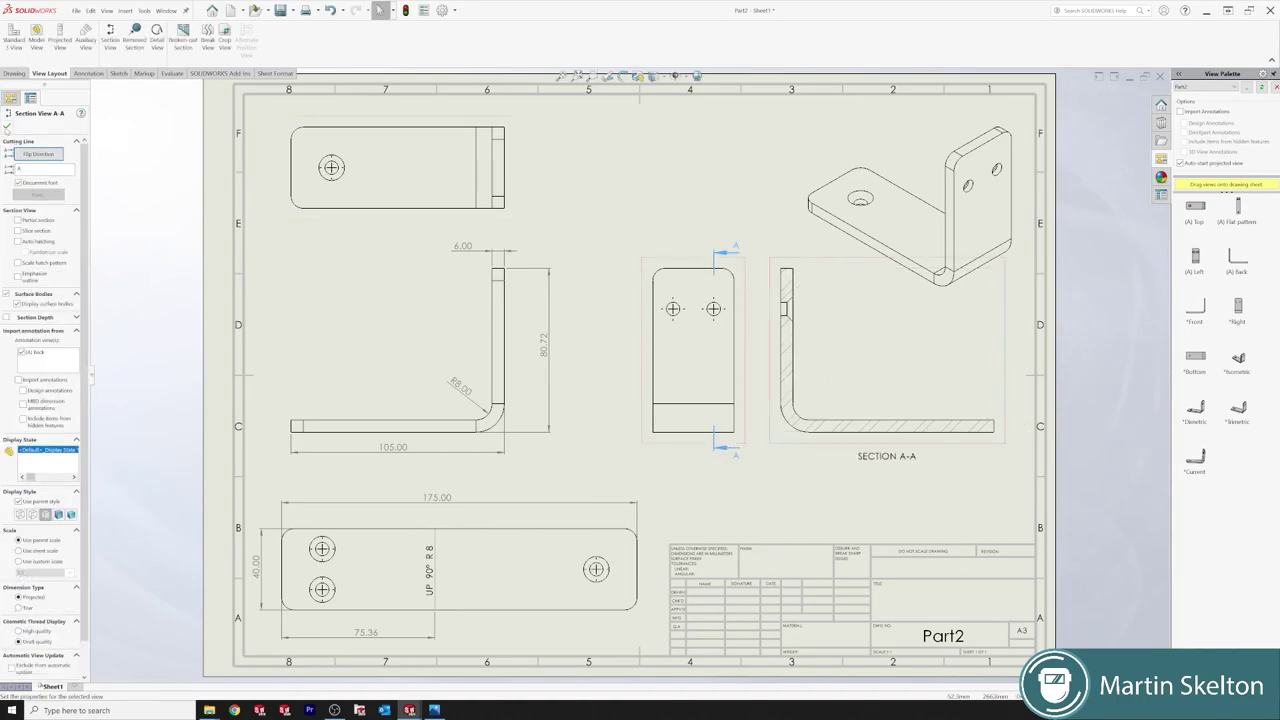
{"action": "key", "text": "Escape"}
{"action": "left_click_drag", "start_coordinate": [1018, 262], "coordinate": [1018, 245]}
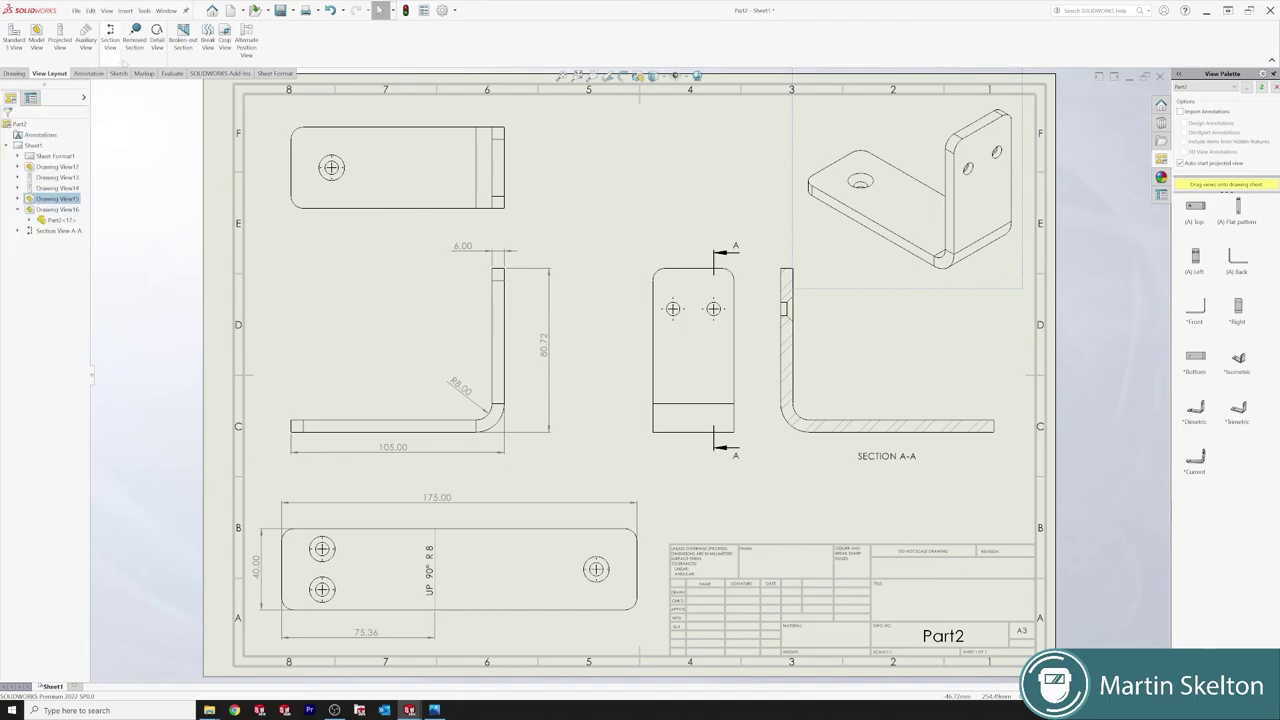
Create a 2:1 detail view of the countersunk hole in section A-A using a circle of about 12 mm radius, placed inside the bracket's angle
{"action": "left_click", "coordinate": [157, 36]}
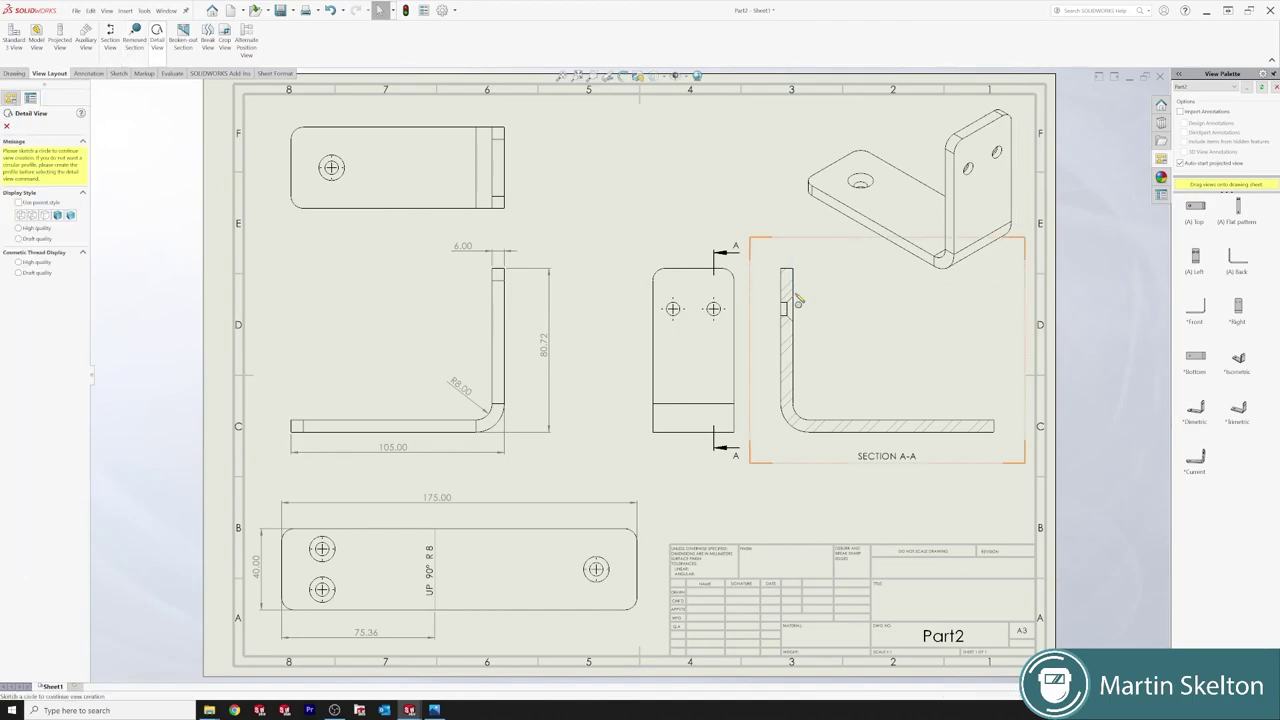
{"action": "scroll", "coordinate": [856, 279], "scroll_direction": "down", "scroll_amount": 3}
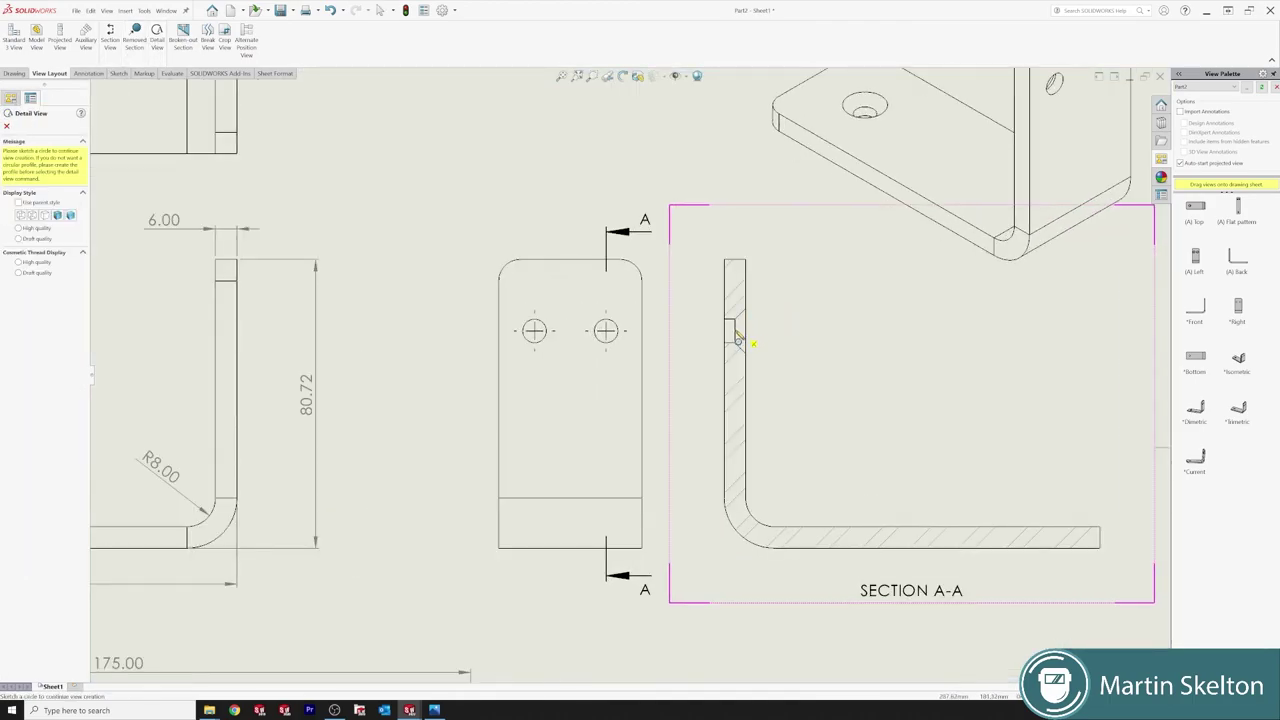
{"action": "left_click", "coordinate": [734, 331]}
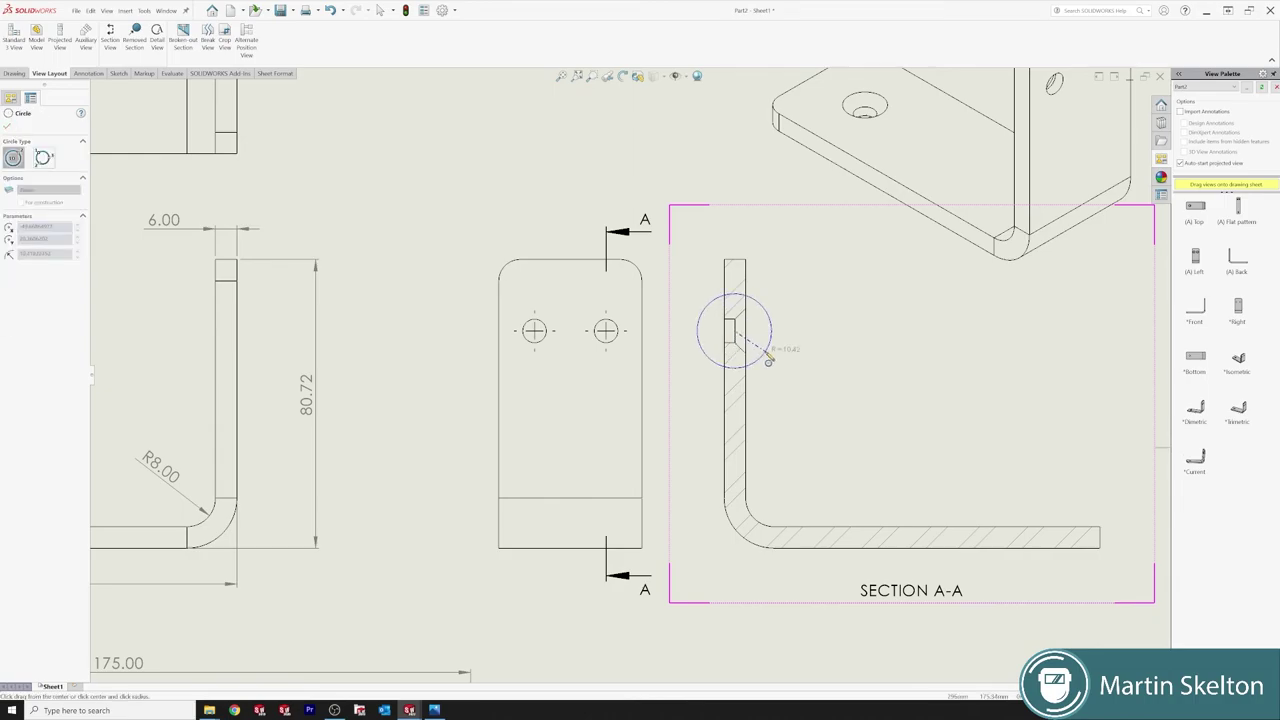
{"action": "left_click", "coordinate": [770, 363]}
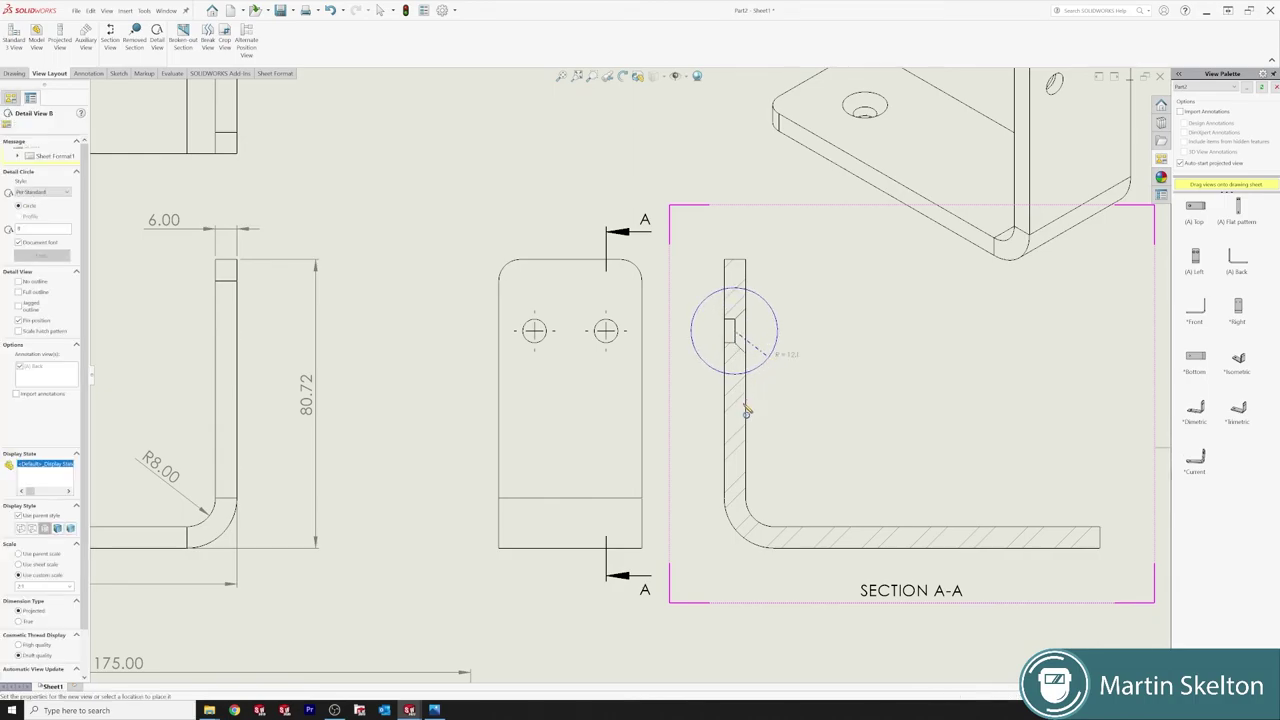
{"action": "key", "text": "f"}
{"action": "scroll", "coordinate": [692, 440], "scroll_direction": "down", "scroll_amount": 1}
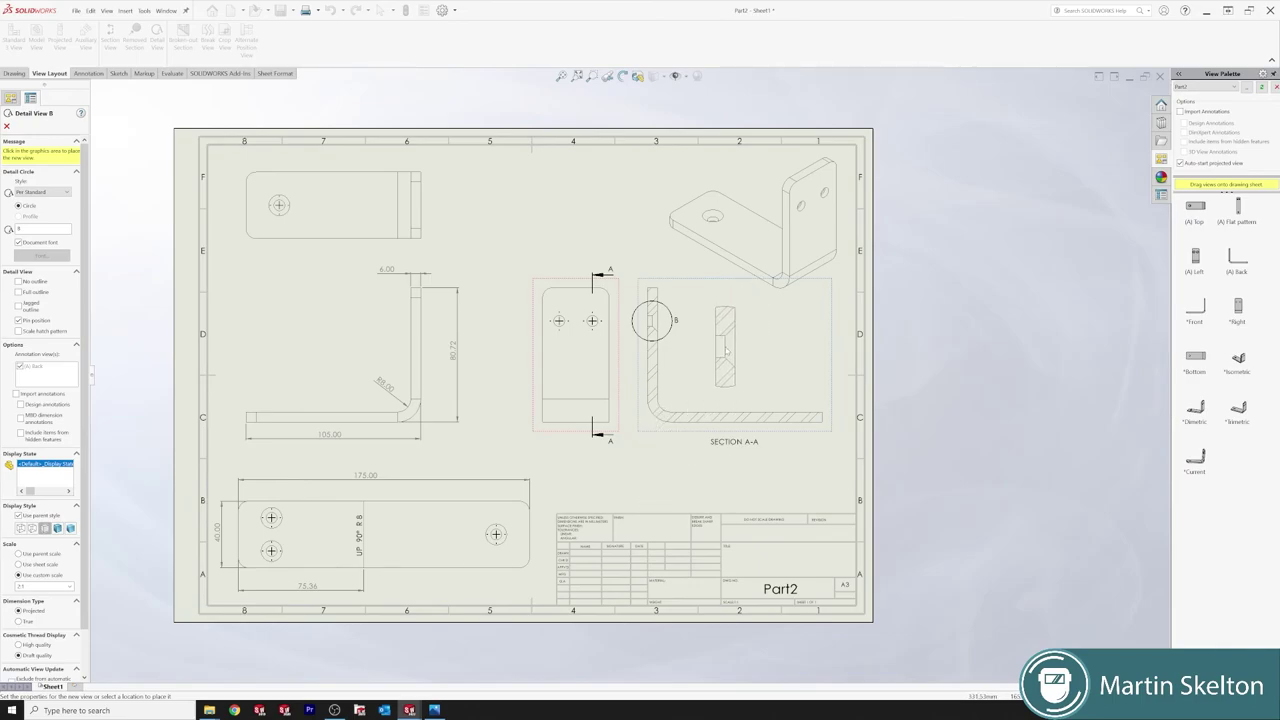
{"action": "left_click", "coordinate": [727, 346]}
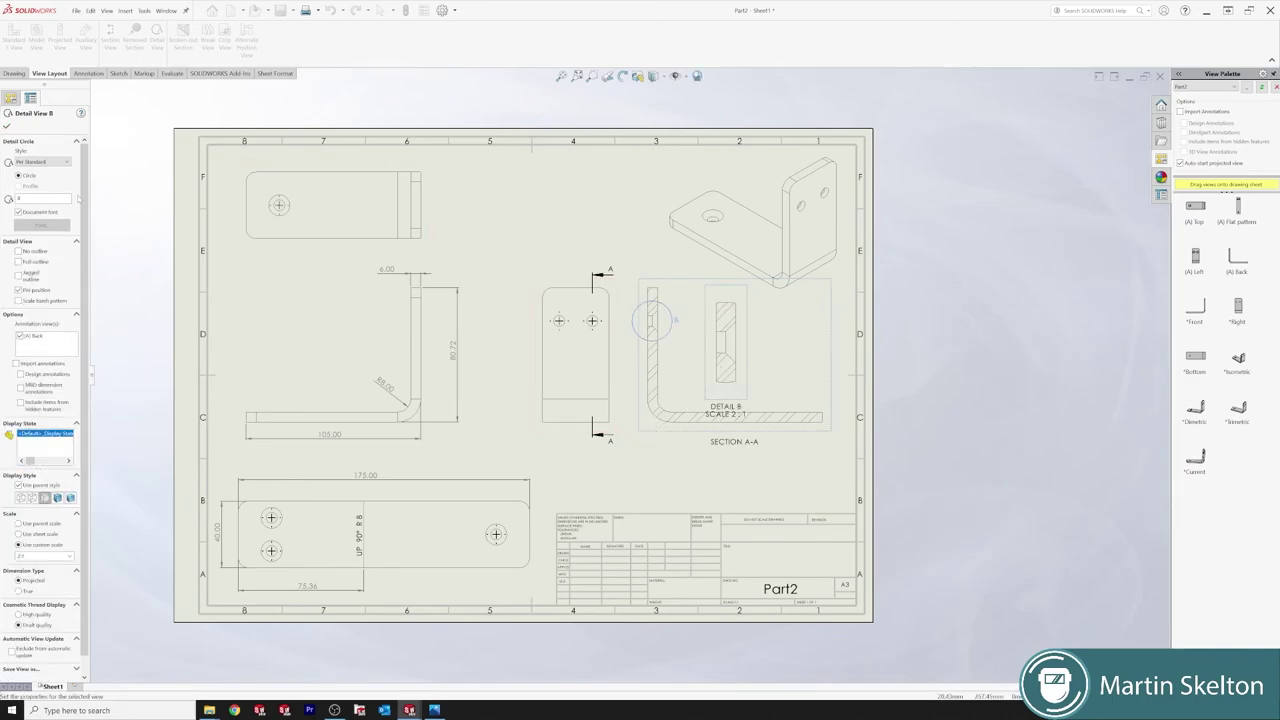
{"action": "left_click", "coordinate": [7, 126]}
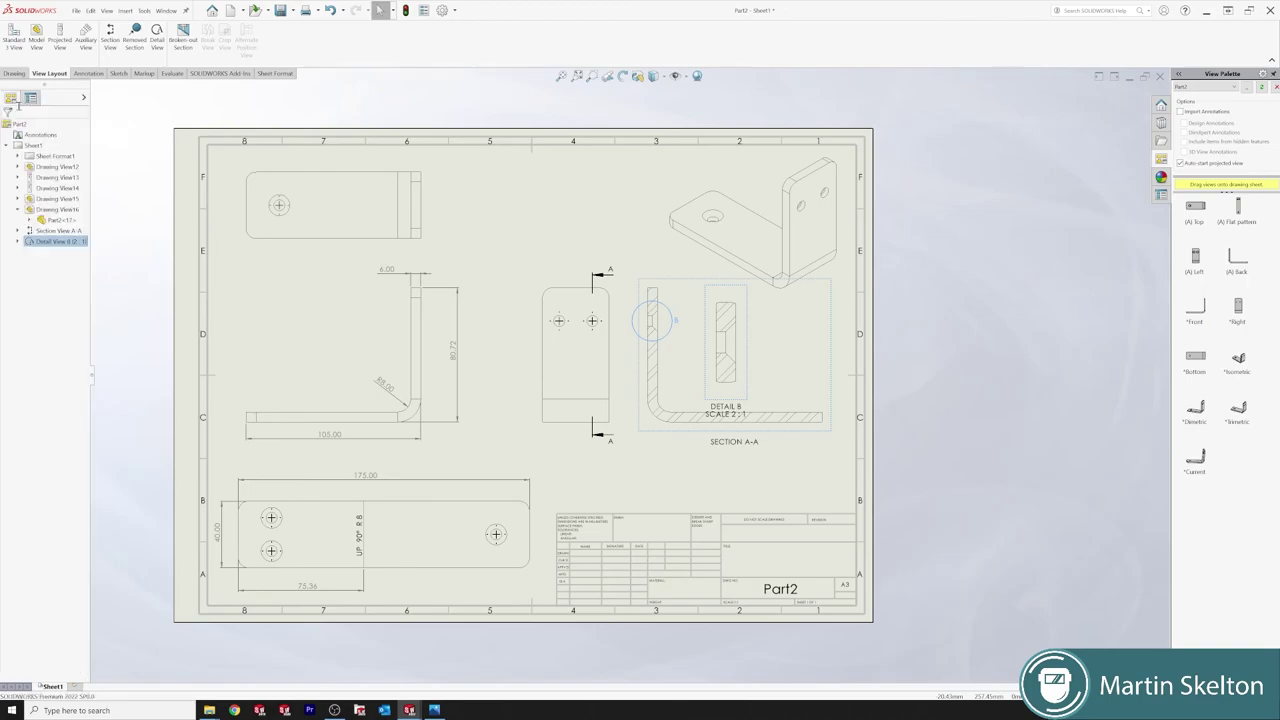
Dimension the hole diameter, the countersink diameter and the depth of the straight bore in the detail view
{"action": "left_click", "coordinate": [88, 73]}
{"action": "left_click", "coordinate": [16, 38]}
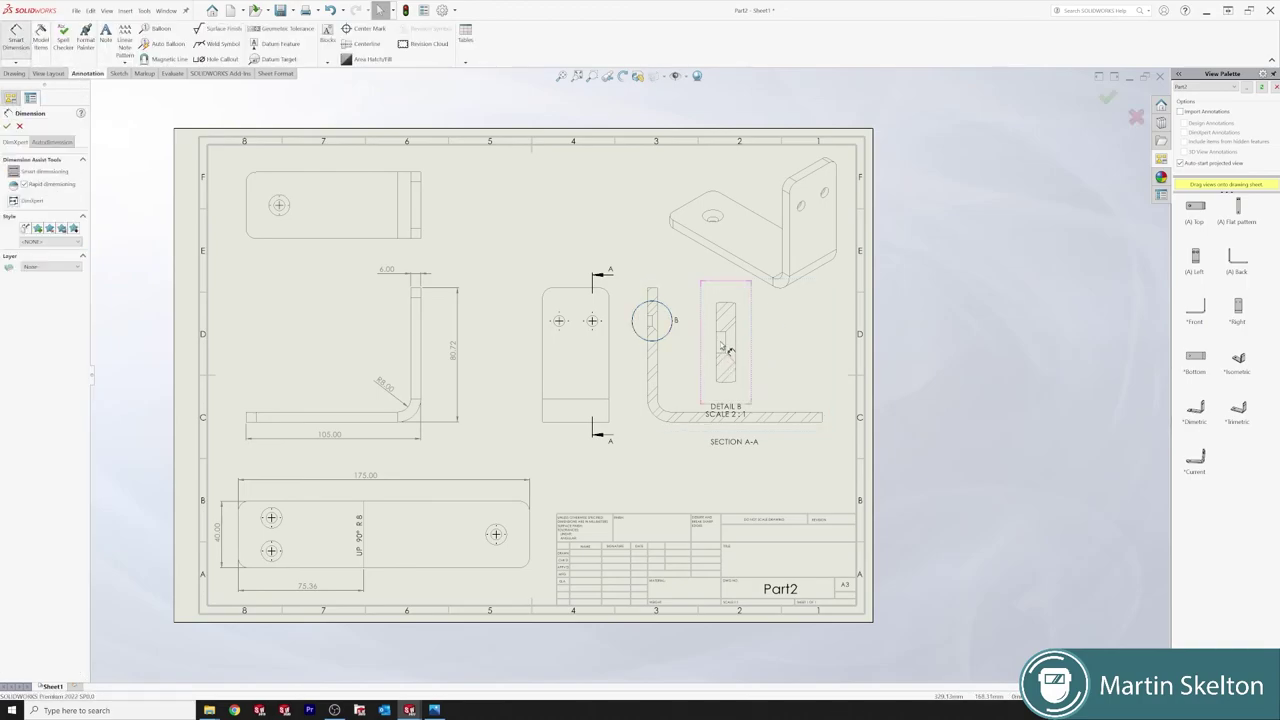
{"action": "scroll", "coordinate": [755, 369], "scroll_direction": "down", "scroll_amount": 5}
{"action": "left_click", "coordinate": [670, 400]}
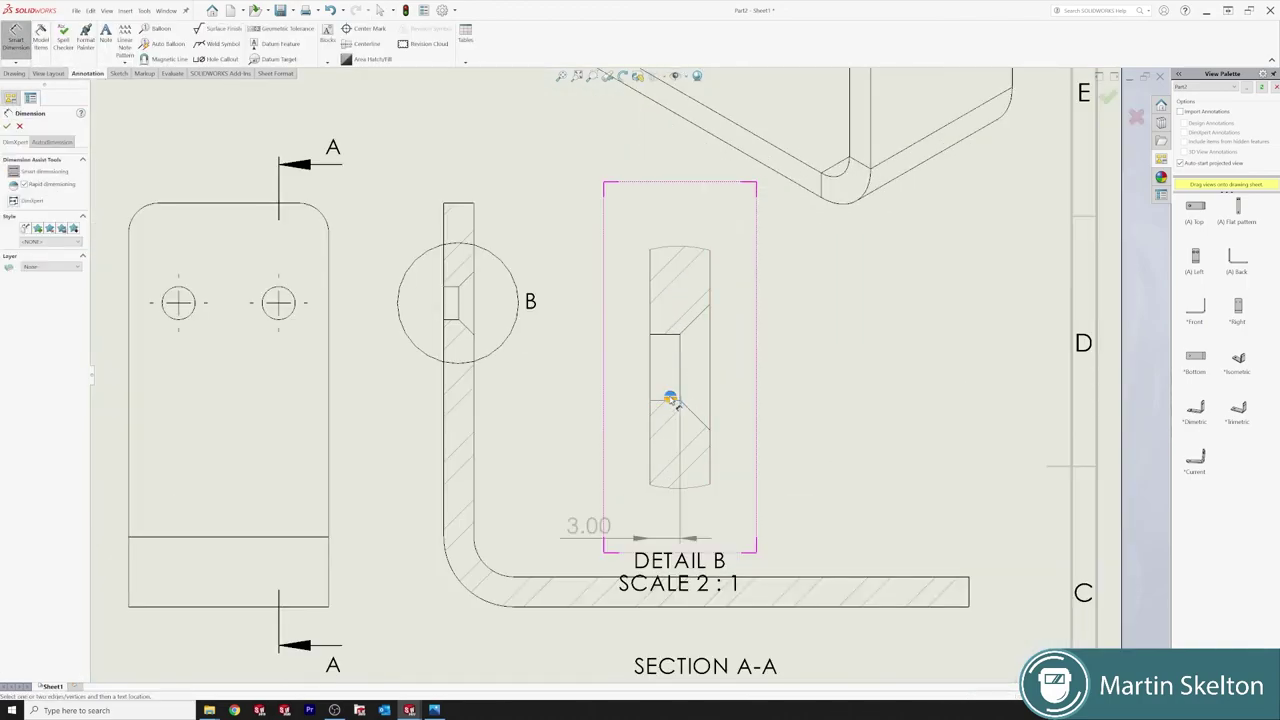
{"action": "left_click", "coordinate": [669, 336]}
{"action": "left_click", "coordinate": [620, 292]}
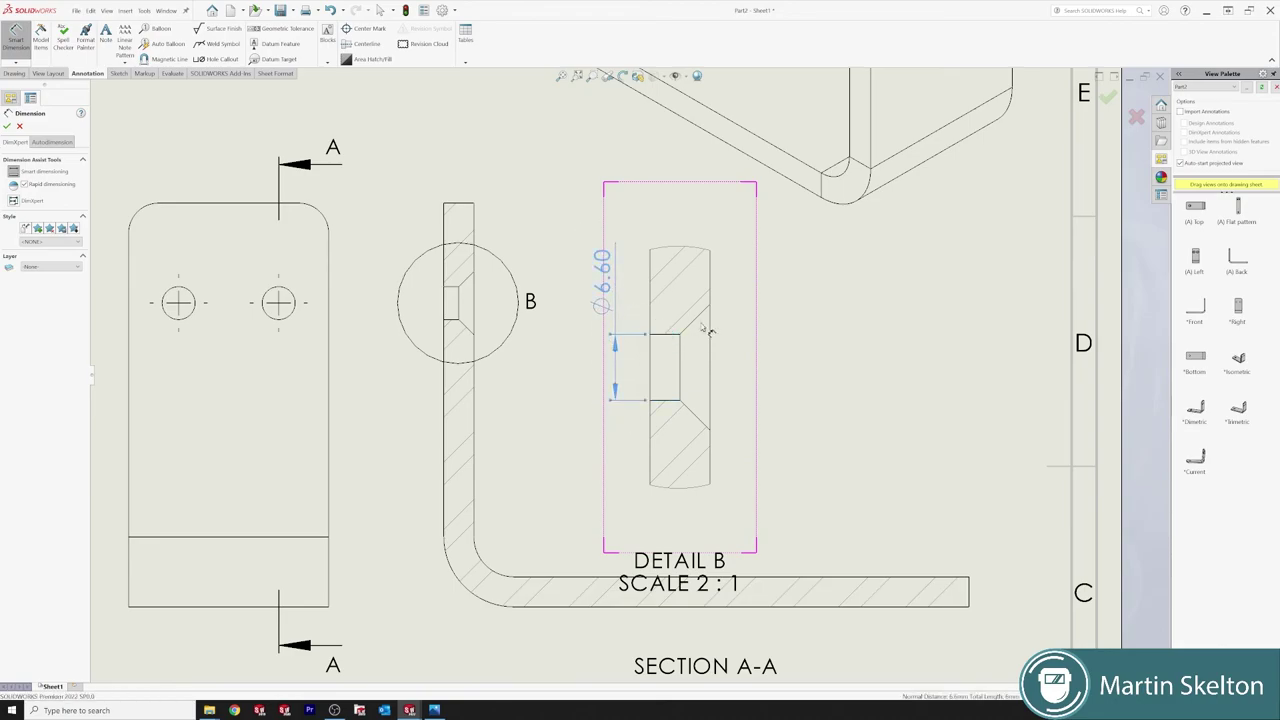
{"action": "left_click", "coordinate": [715, 437]}
{"action": "left_click", "coordinate": [775, 360]}
{"action": "left_click", "coordinate": [665, 334]}
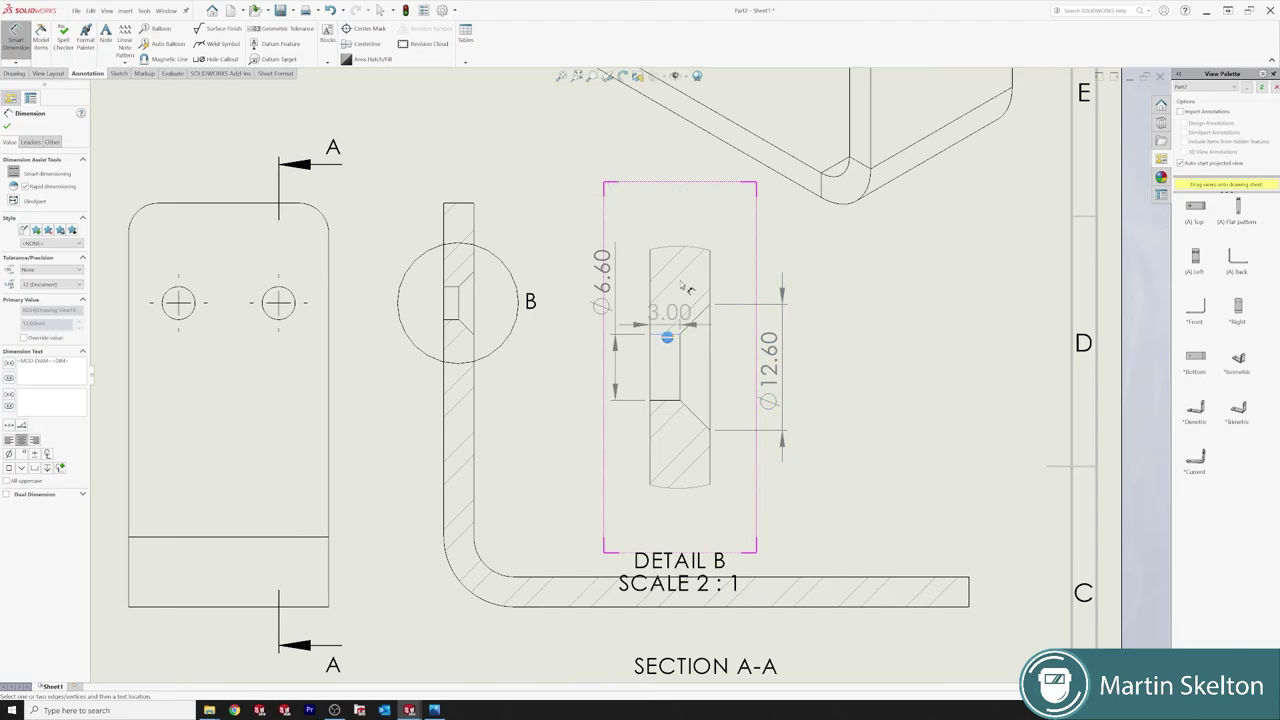
{"action": "left_click", "coordinate": [738, 224]}
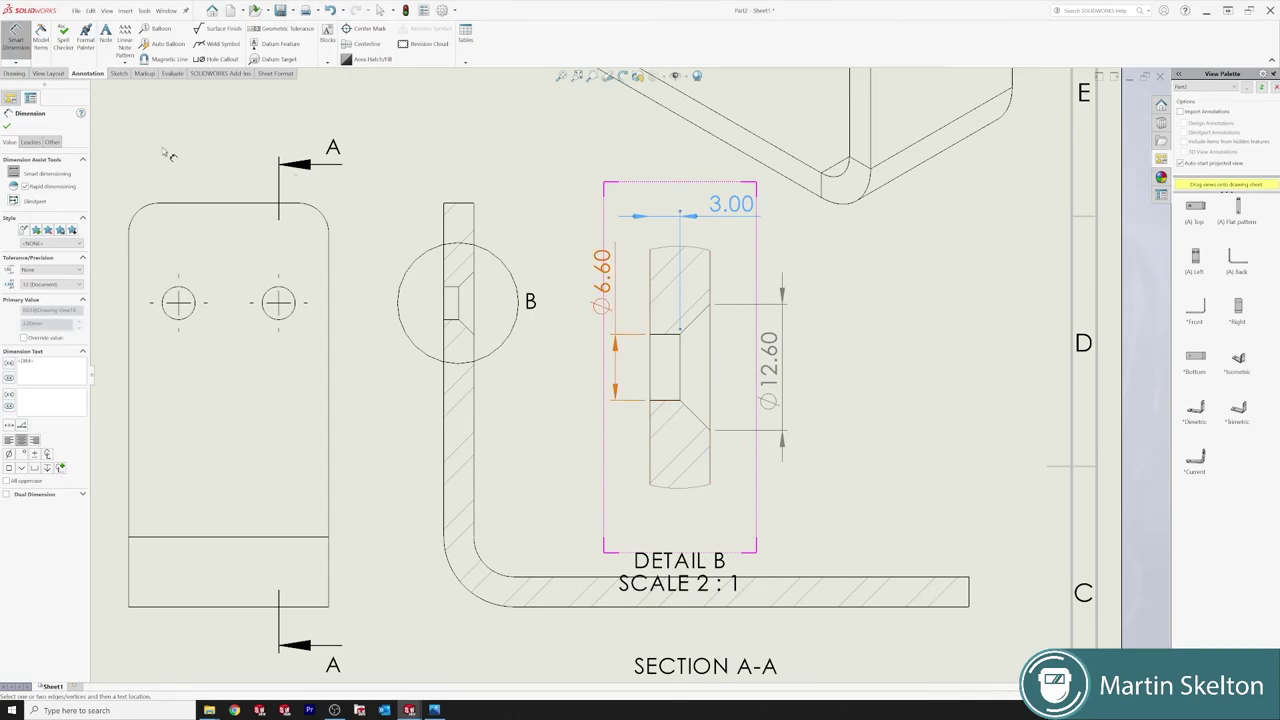
{"action": "key", "text": "Escape"}
{"action": "scroll", "coordinate": [935, 315], "scroll_direction": "up", "scroll_amount": 5}
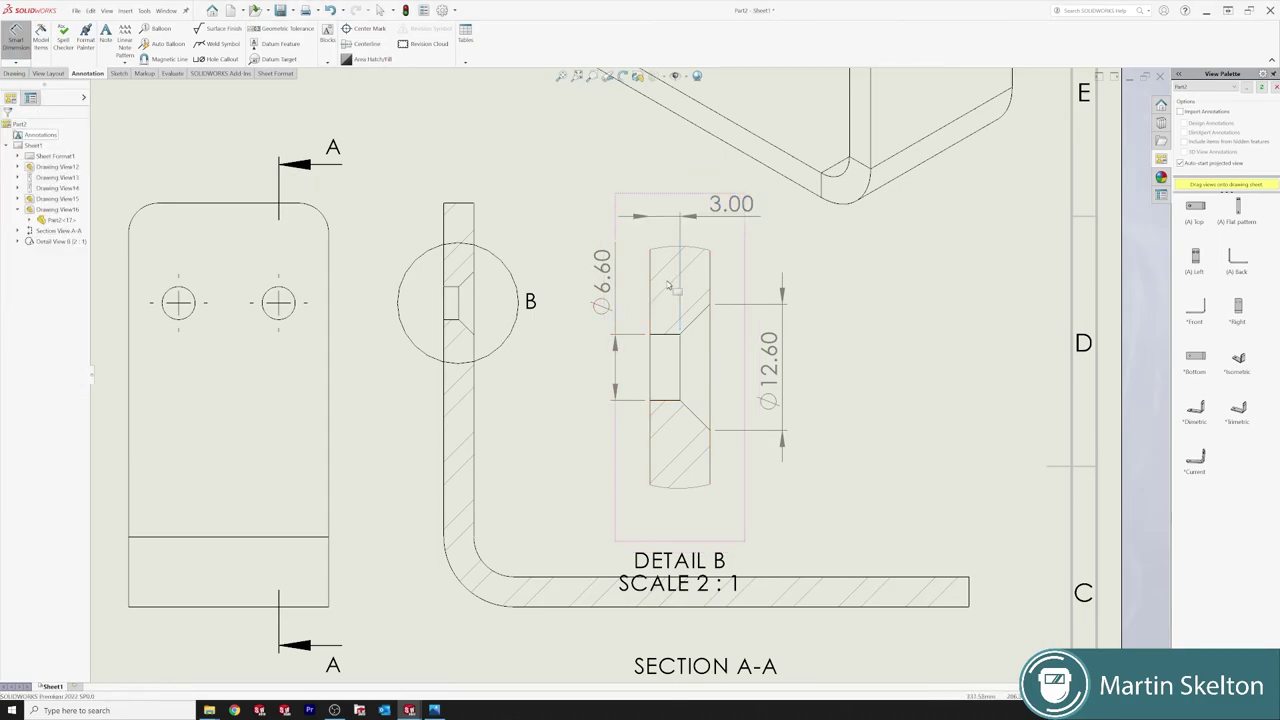
{"action": "key", "text": "Escape"}
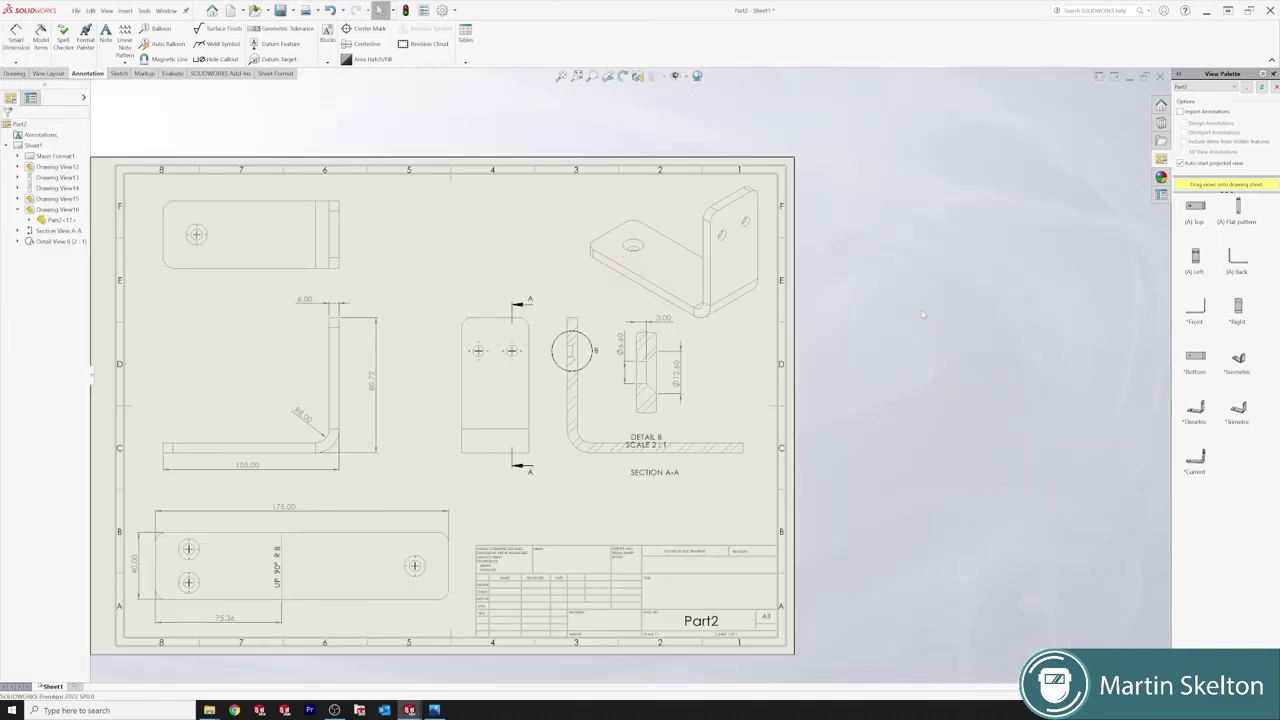
Add a centreline through the countersunk hole in the detail view
{"action": "scroll", "coordinate": [655, 375], "scroll_direction": "down", "scroll_amount": 2}
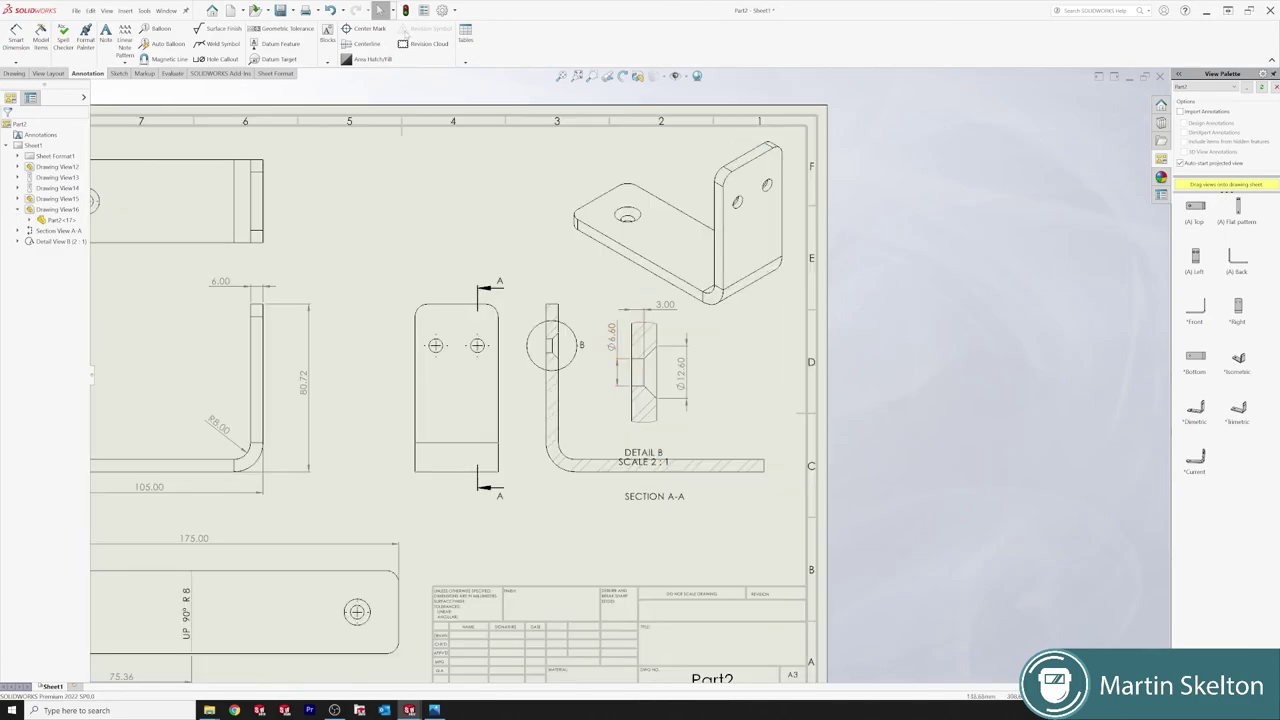
{"action": "left_click", "coordinate": [367, 44]}
{"action": "scroll", "coordinate": [652, 392], "scroll_direction": "down", "scroll_amount": 3}
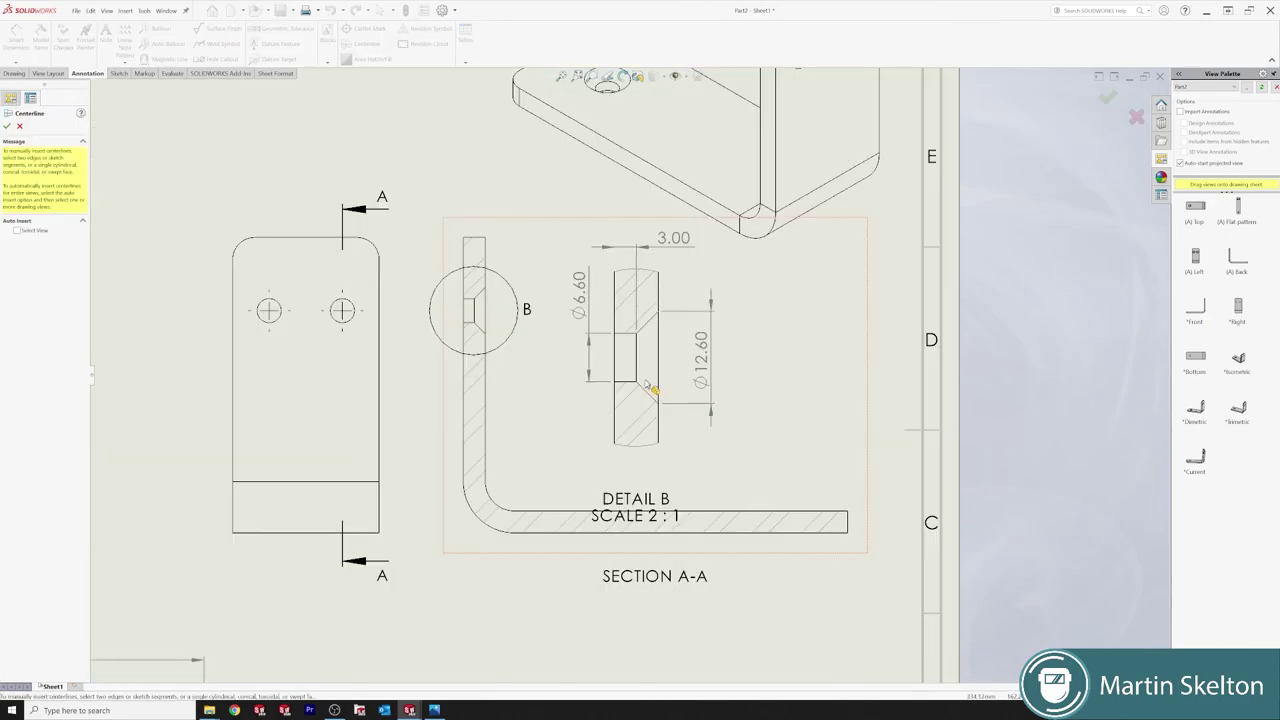
{"action": "left_click", "coordinate": [630, 335]}
{"action": "left_click", "coordinate": [648, 360]}
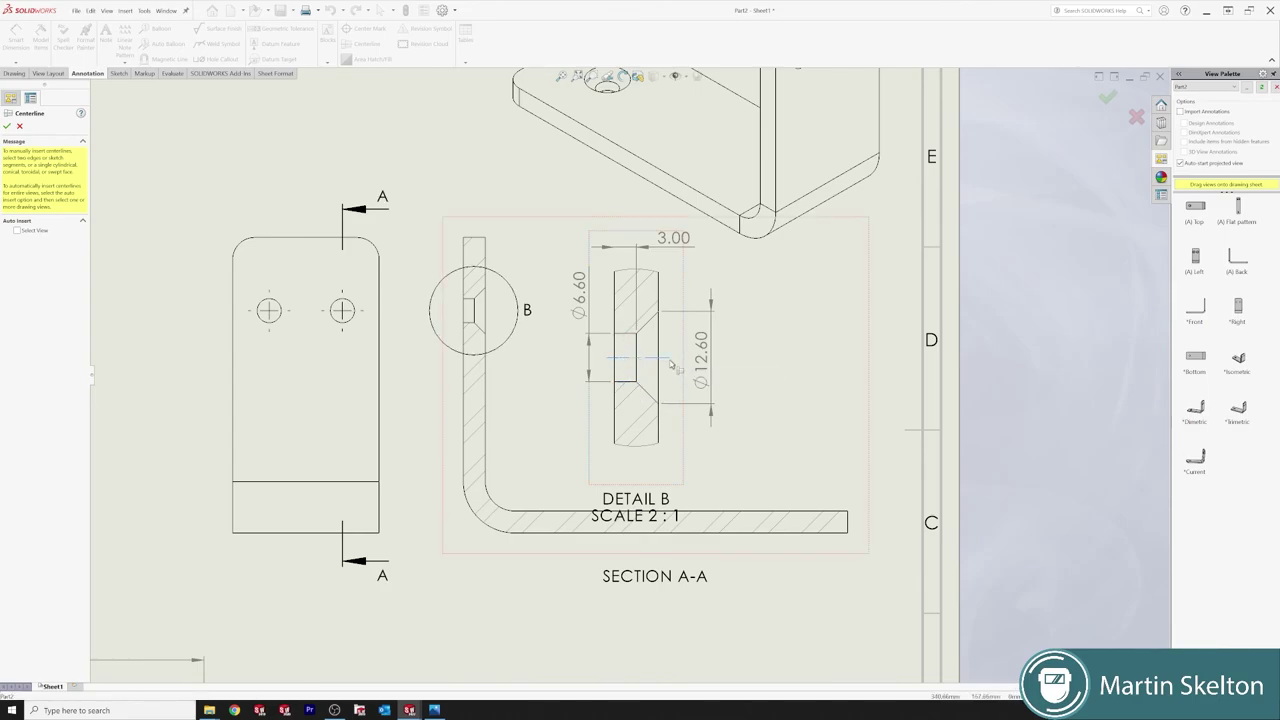
{"action": "key", "text": "f"}
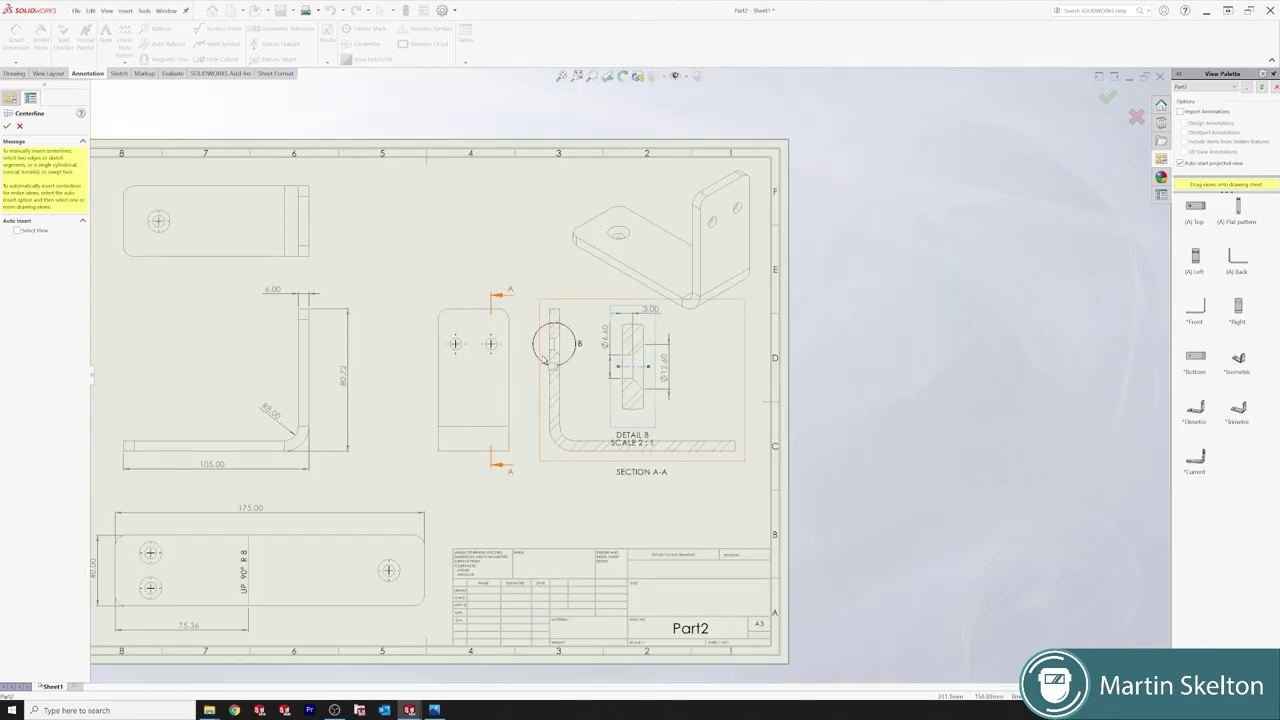
{"action": "left_click", "coordinate": [7, 126]}
Set the front view's display style to Hidden Lines Visible
{"action": "key", "text": "z"}
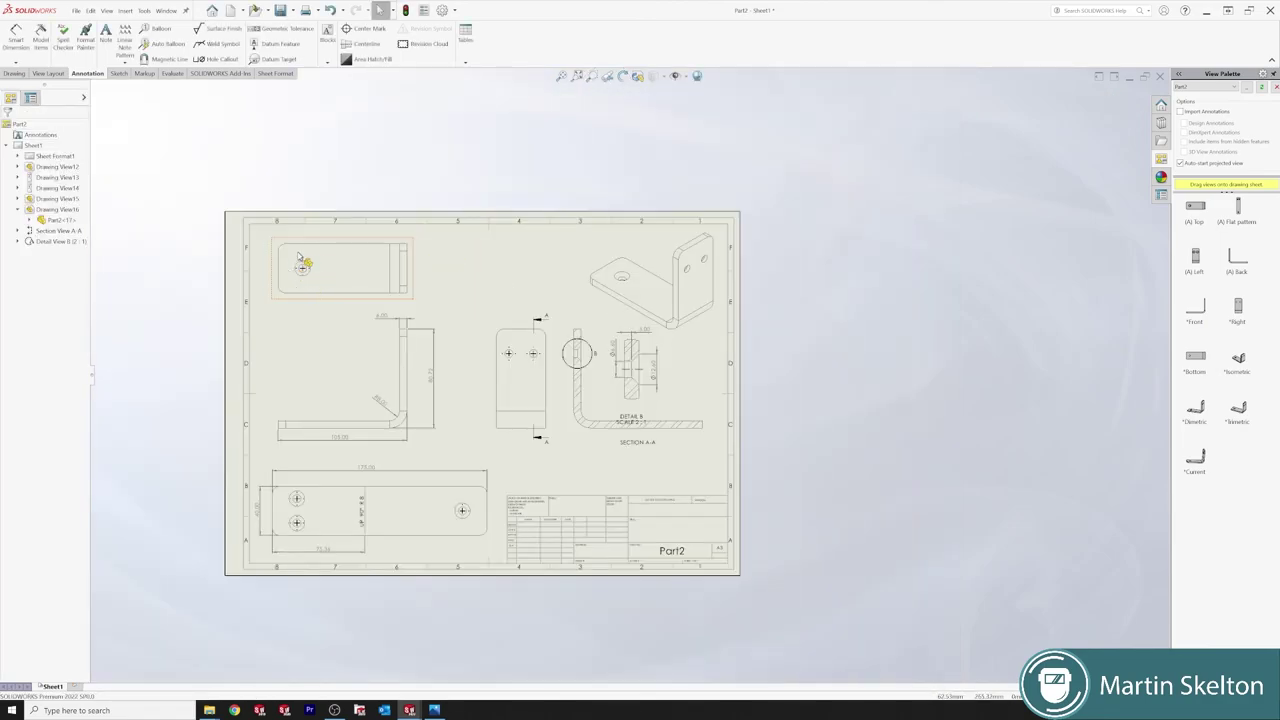
{"action": "scroll", "coordinate": [403, 400], "scroll_direction": "down", "scroll_amount": 1}
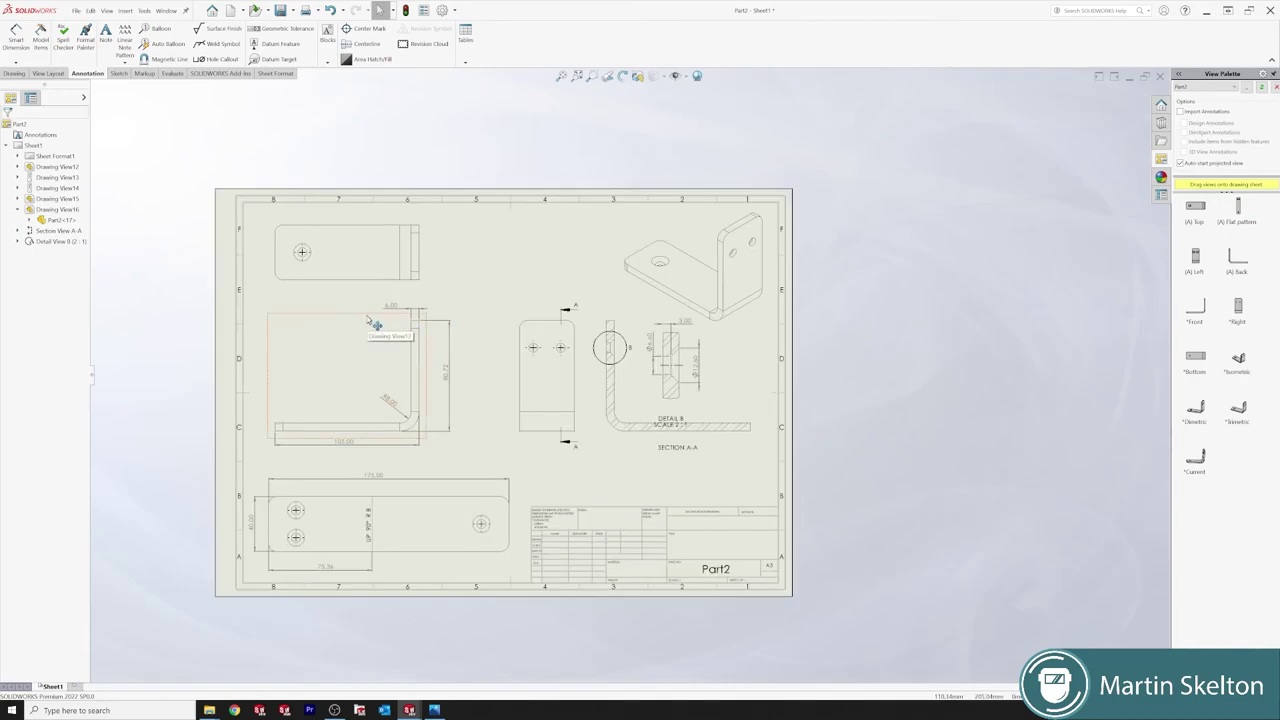
{"action": "left_click", "coordinate": [293, 314]}
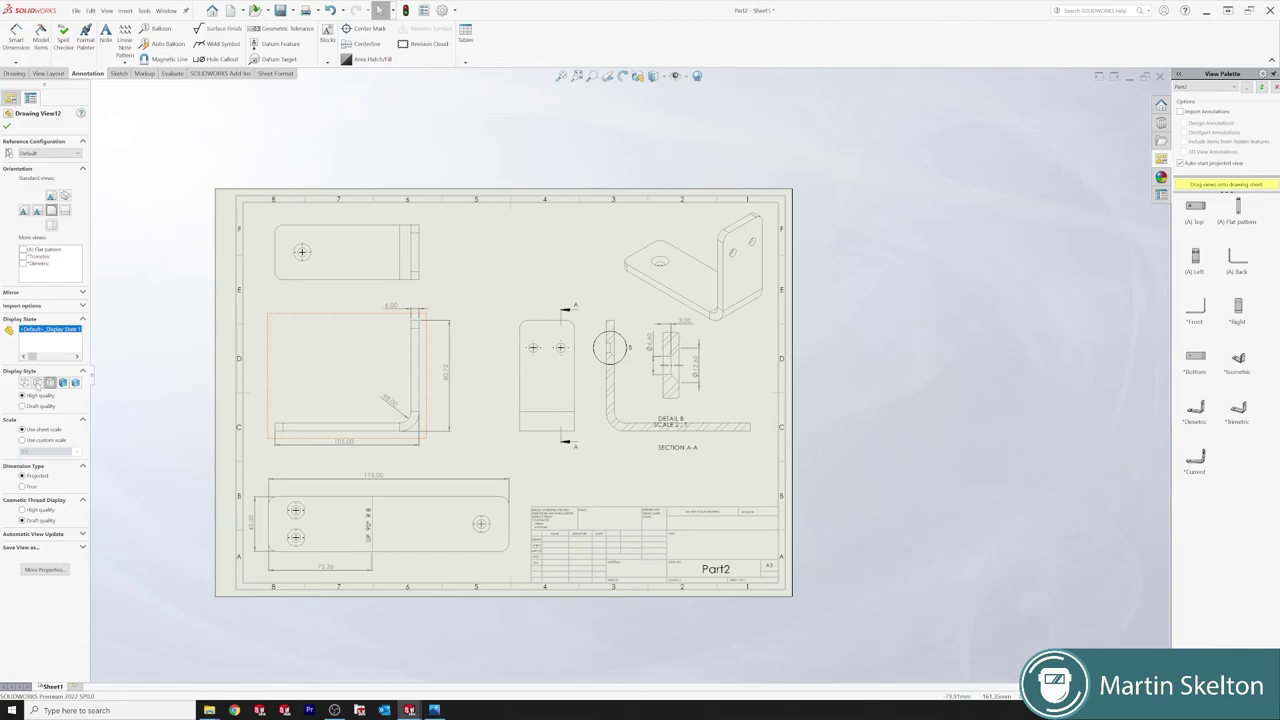
{"action": "left_click", "coordinate": [37, 382]}
{"action": "left_click", "coordinate": [6, 128]}
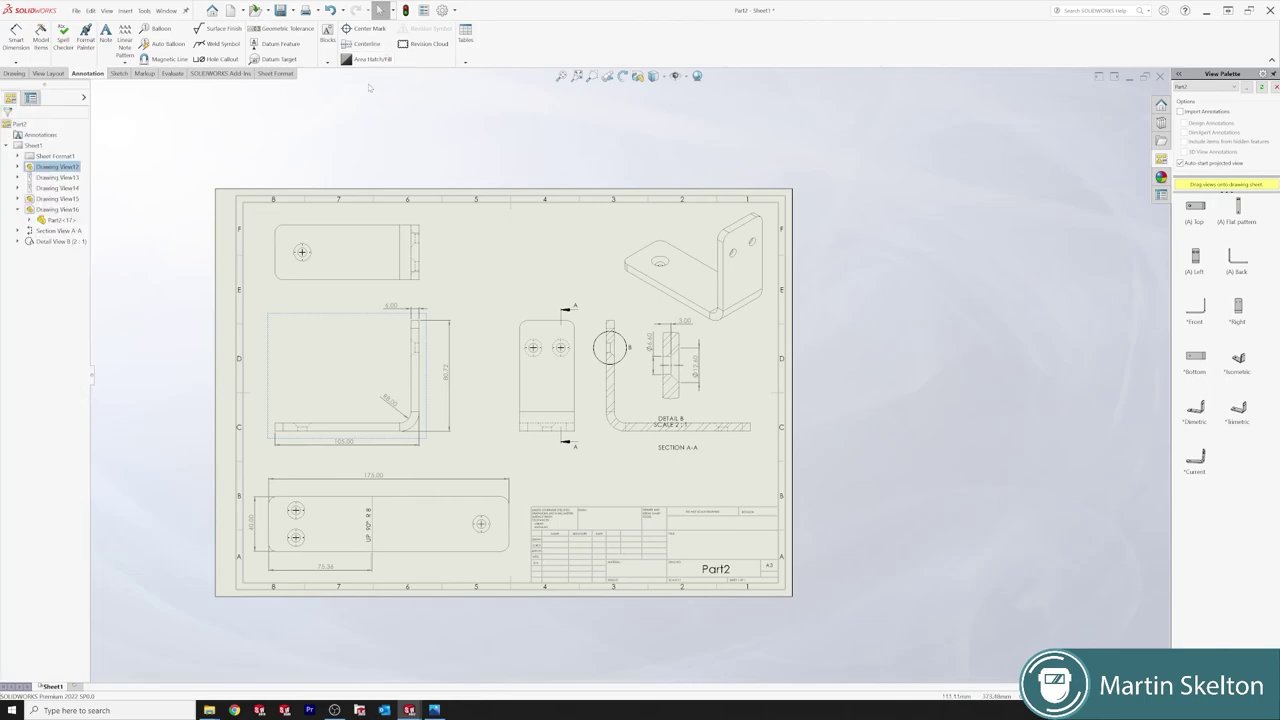
Add centrelines through the countersunk holes in both legs of the bracket in the front view
{"action": "left_click", "coordinate": [366, 43]}
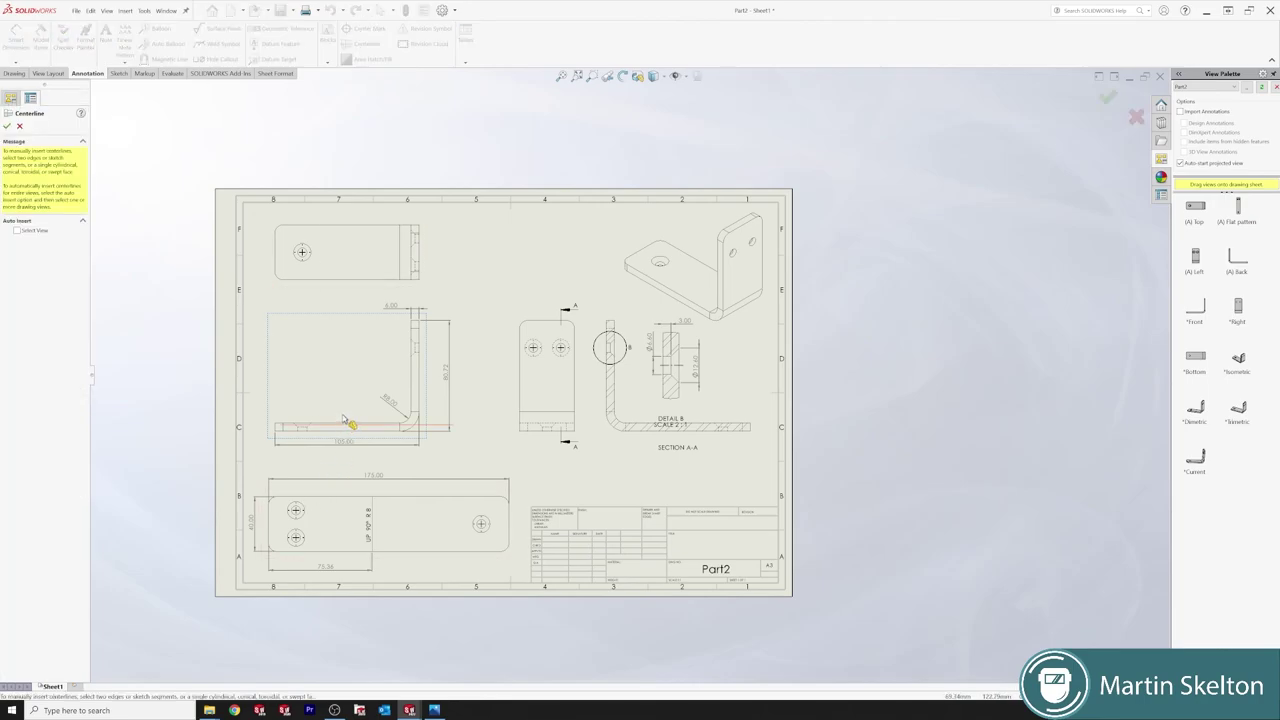
{"action": "scroll", "coordinate": [342, 444], "scroll_direction": "up", "scroll_amount": 5}
{"action": "left_click", "coordinate": [399, 416]}
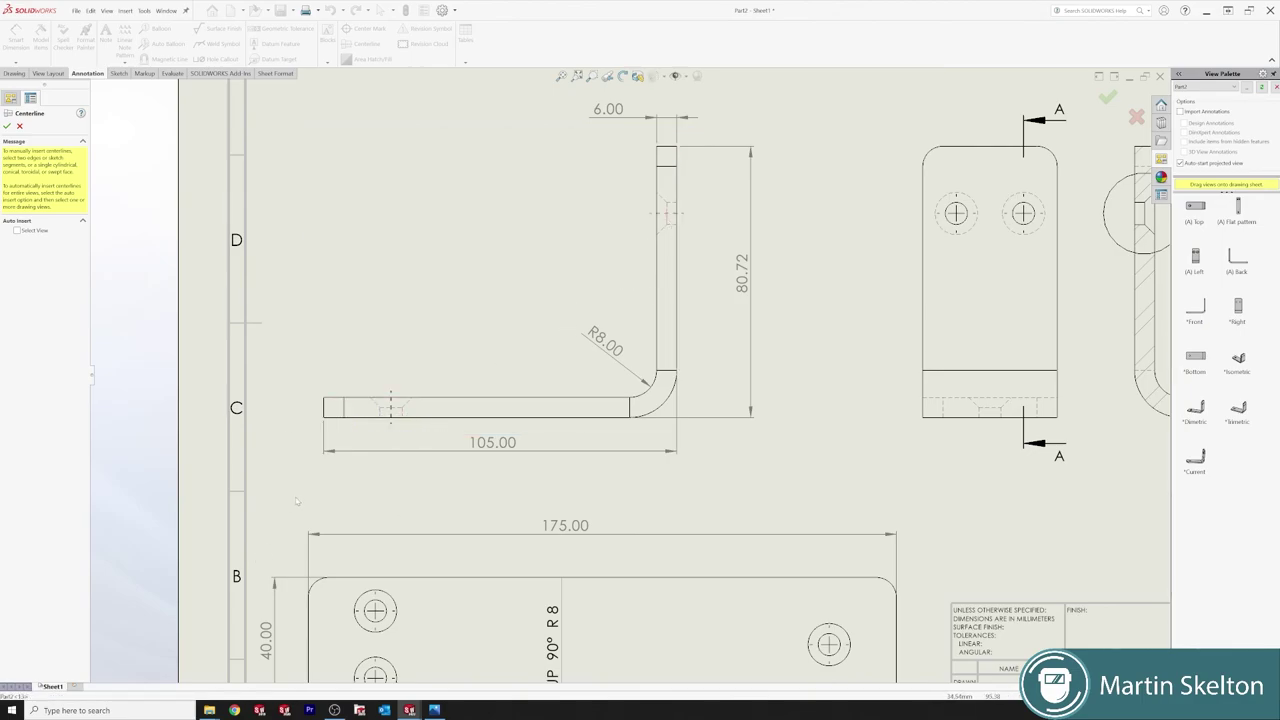
{"action": "left_click", "coordinate": [7, 127]}
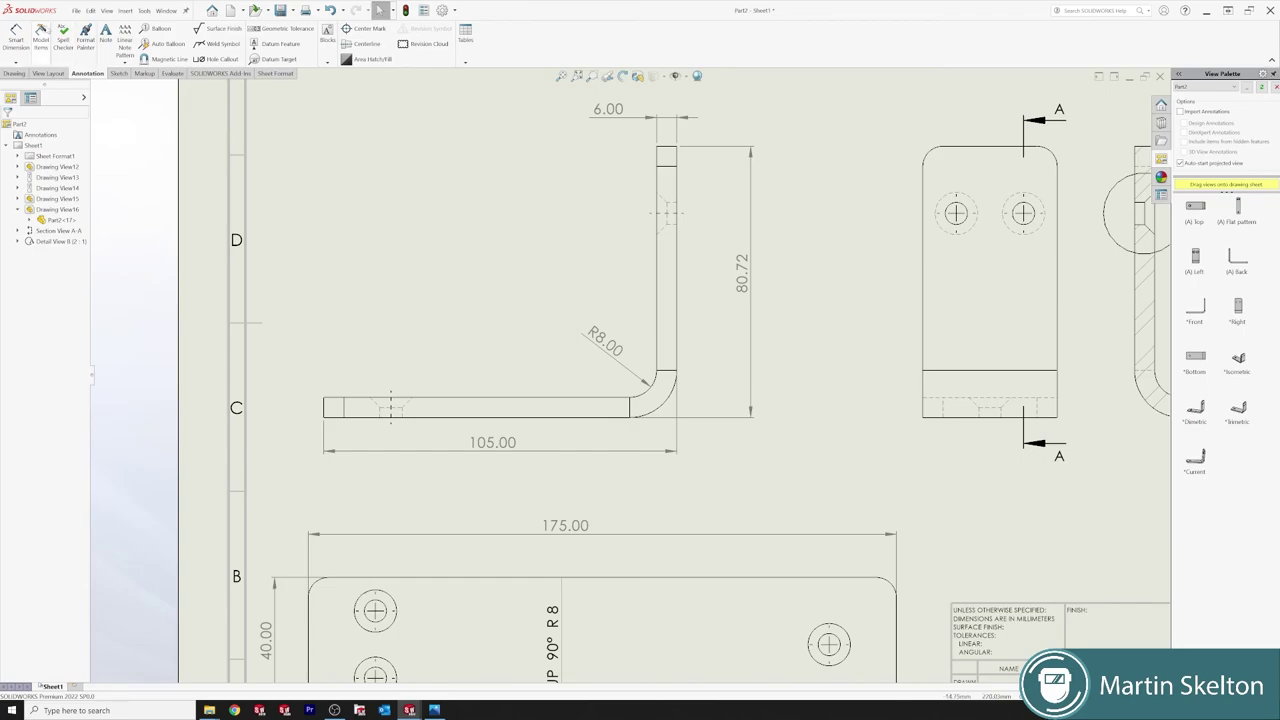
Dimension the straight bore diameter of the holes in the horizontal and vertical legs of the front view
{"action": "left_click", "coordinate": [16, 38]}
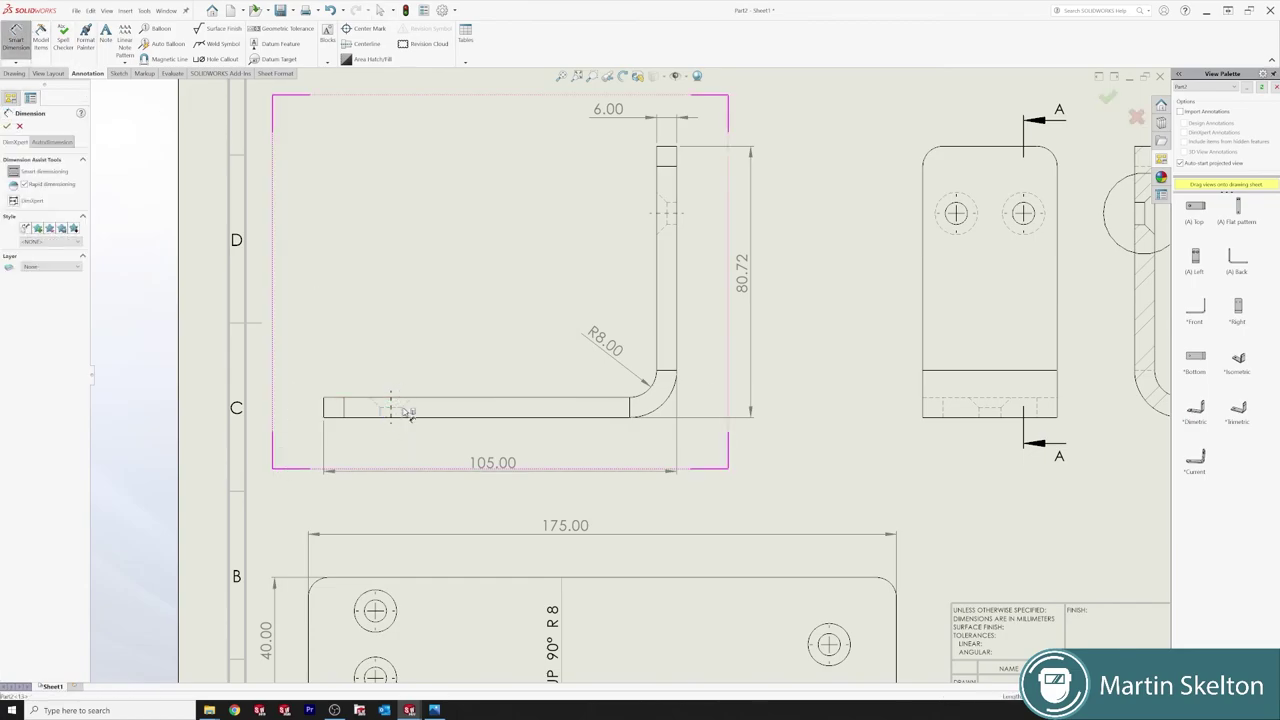
{"action": "left_click", "coordinate": [408, 414]}
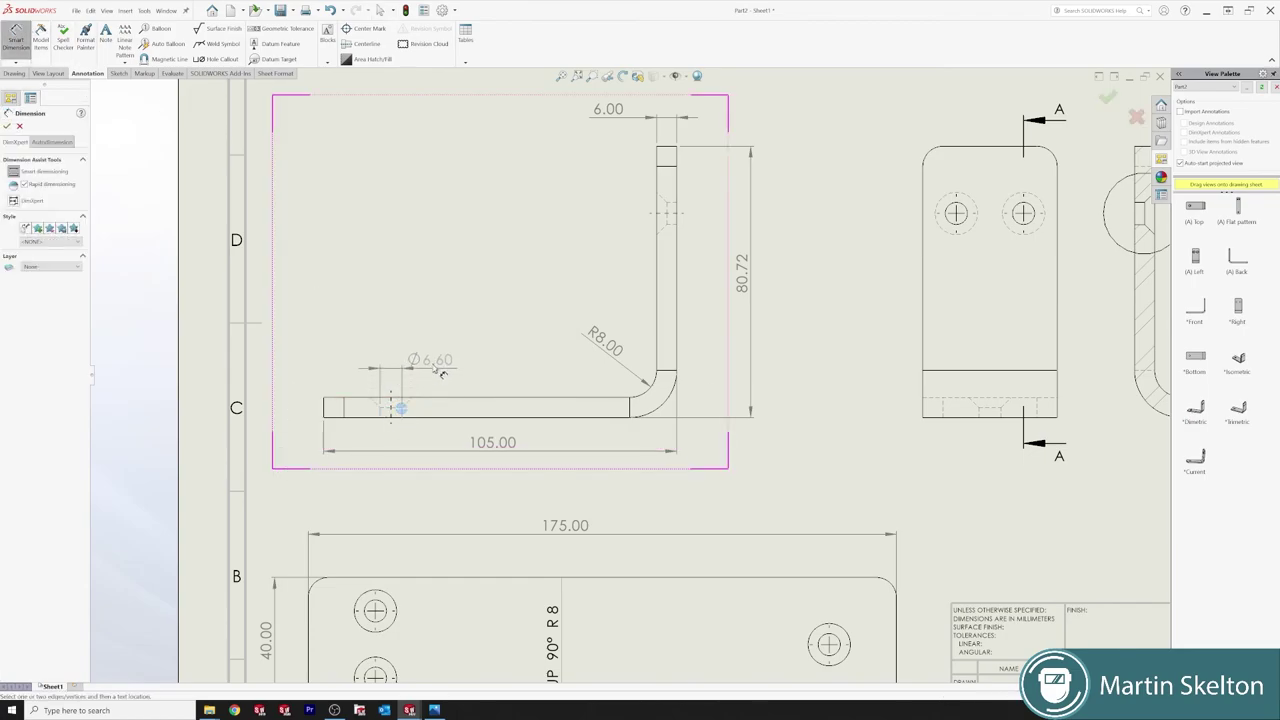
{"action": "left_click", "coordinate": [440, 445]}
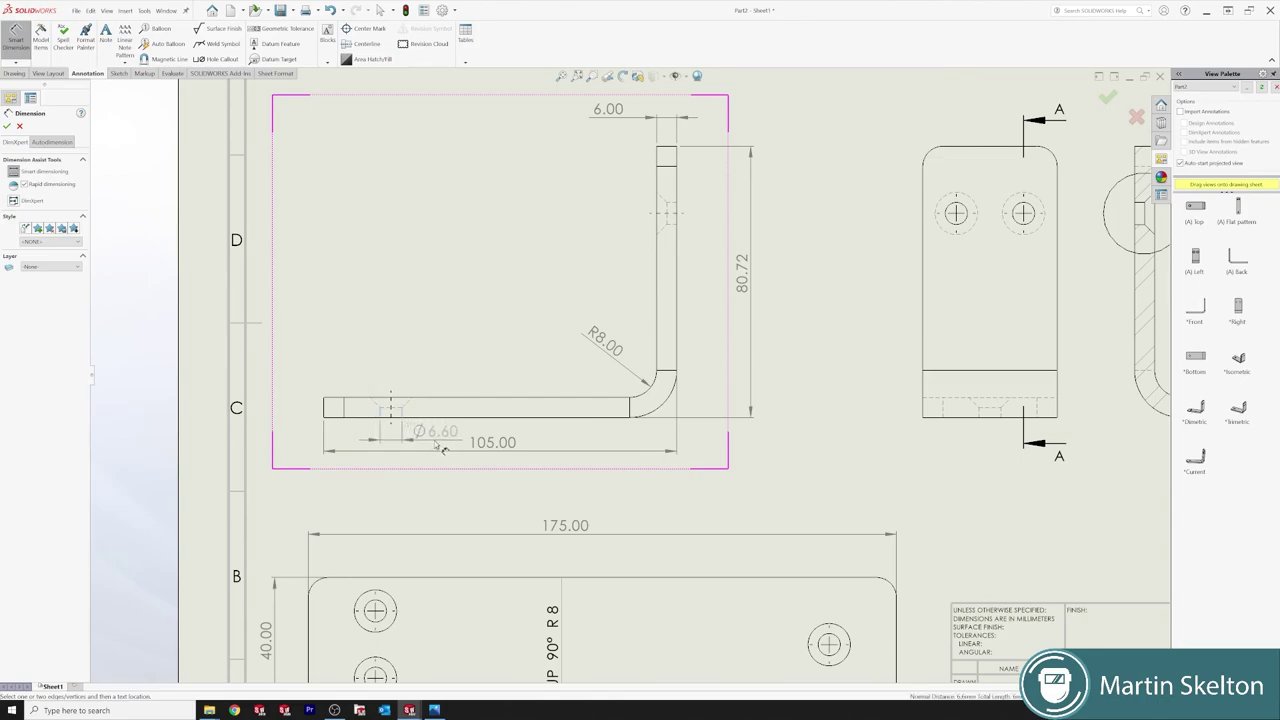
{"action": "left_click", "coordinate": [668, 228]}
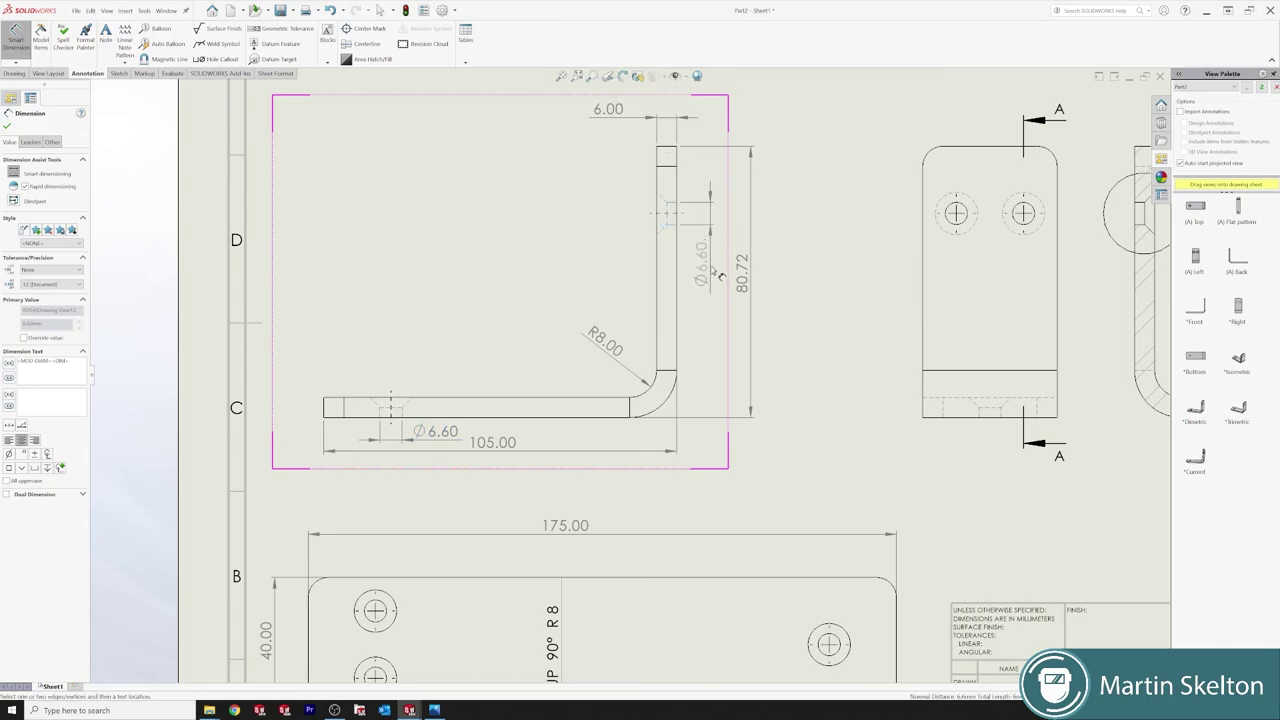
{"action": "left_click", "coordinate": [718, 276]}
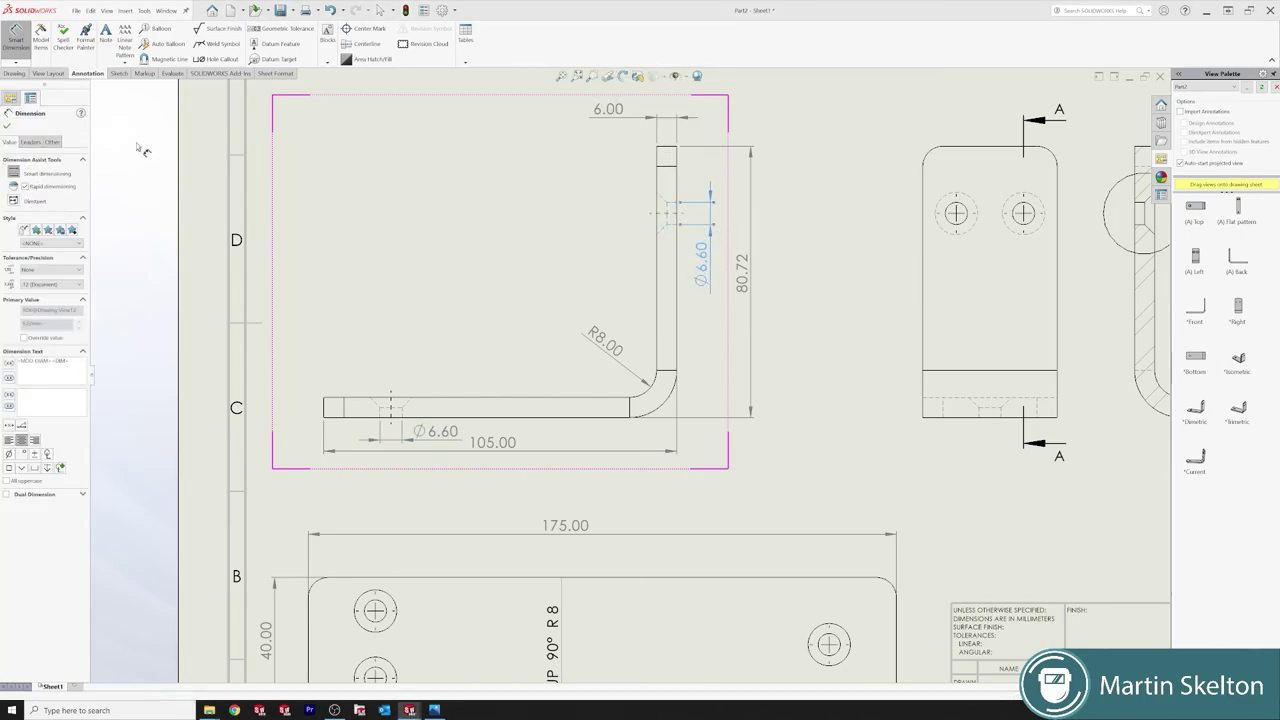
{"action": "key", "text": "Escape"}
{"action": "key", "text": "Escape"}
Save the sheet as a SOLIDWORKS Drawing, saving all modified component documents with it
{"action": "key", "text": "f"}
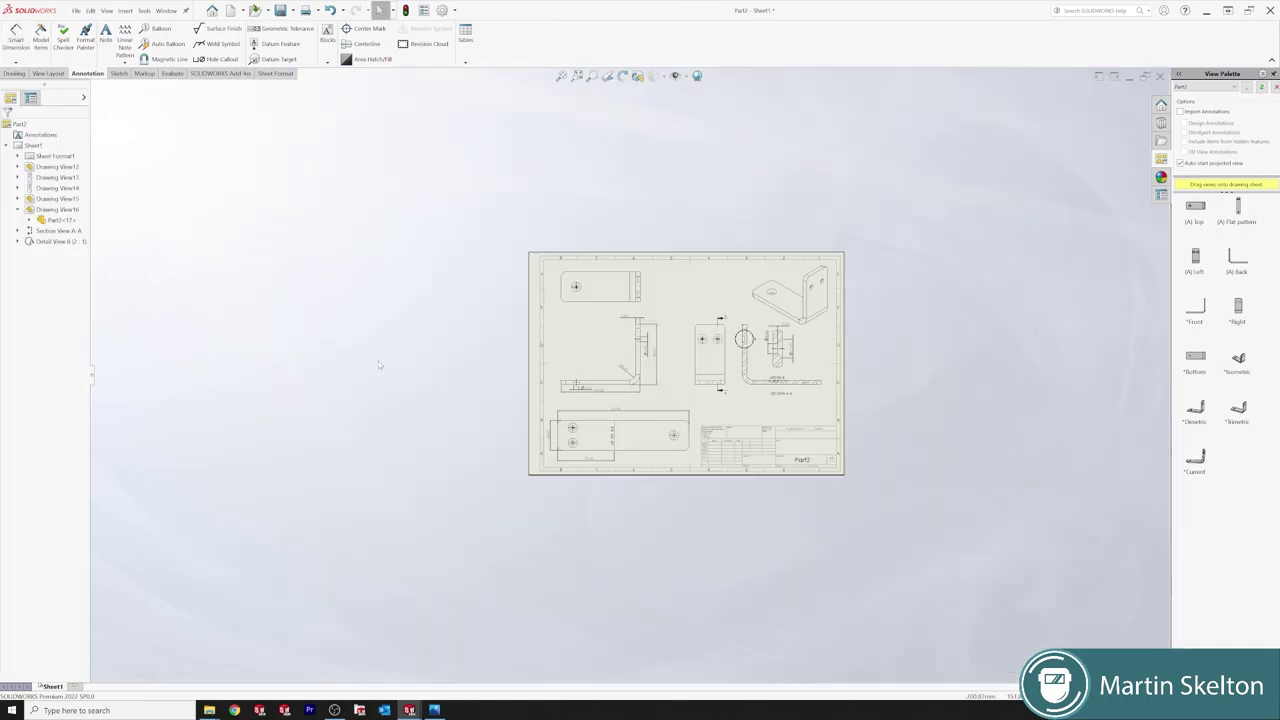
{"action": "scroll", "coordinate": [840, 408], "scroll_direction": "down", "scroll_amount": 3}
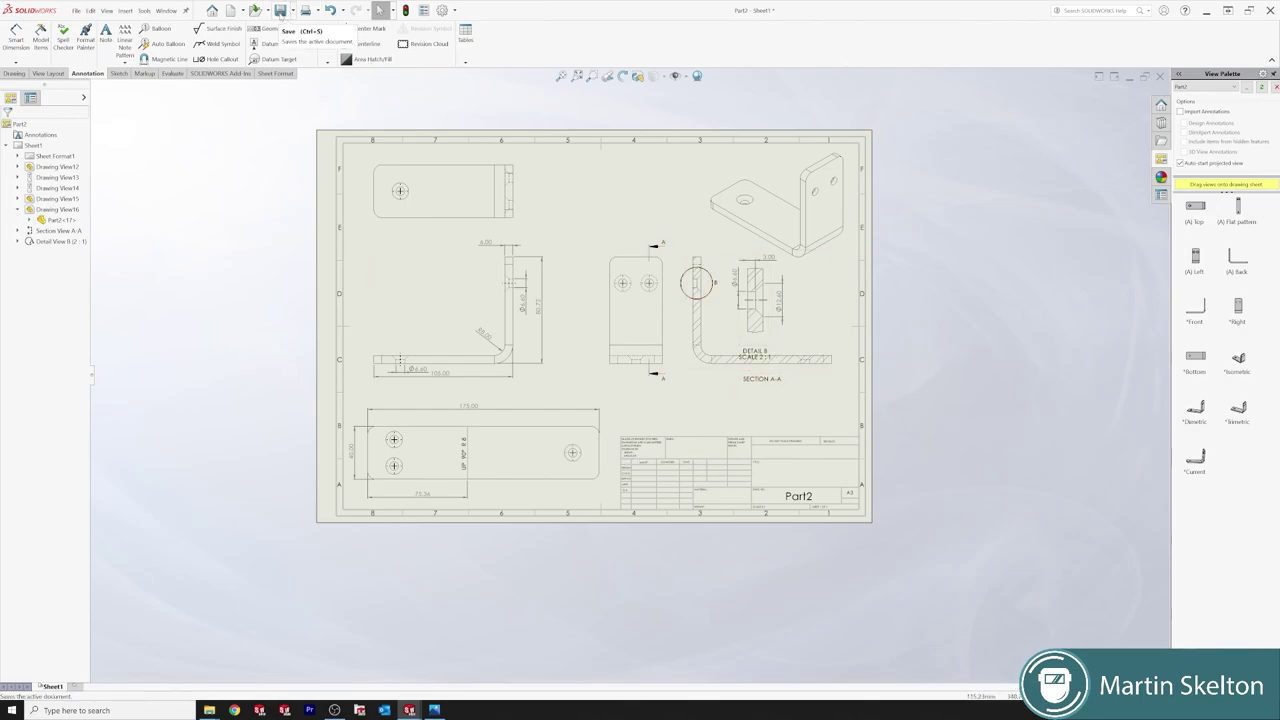
{"action": "left_click", "coordinate": [77, 11]}
{"action": "left_click", "coordinate": [646, 258]}
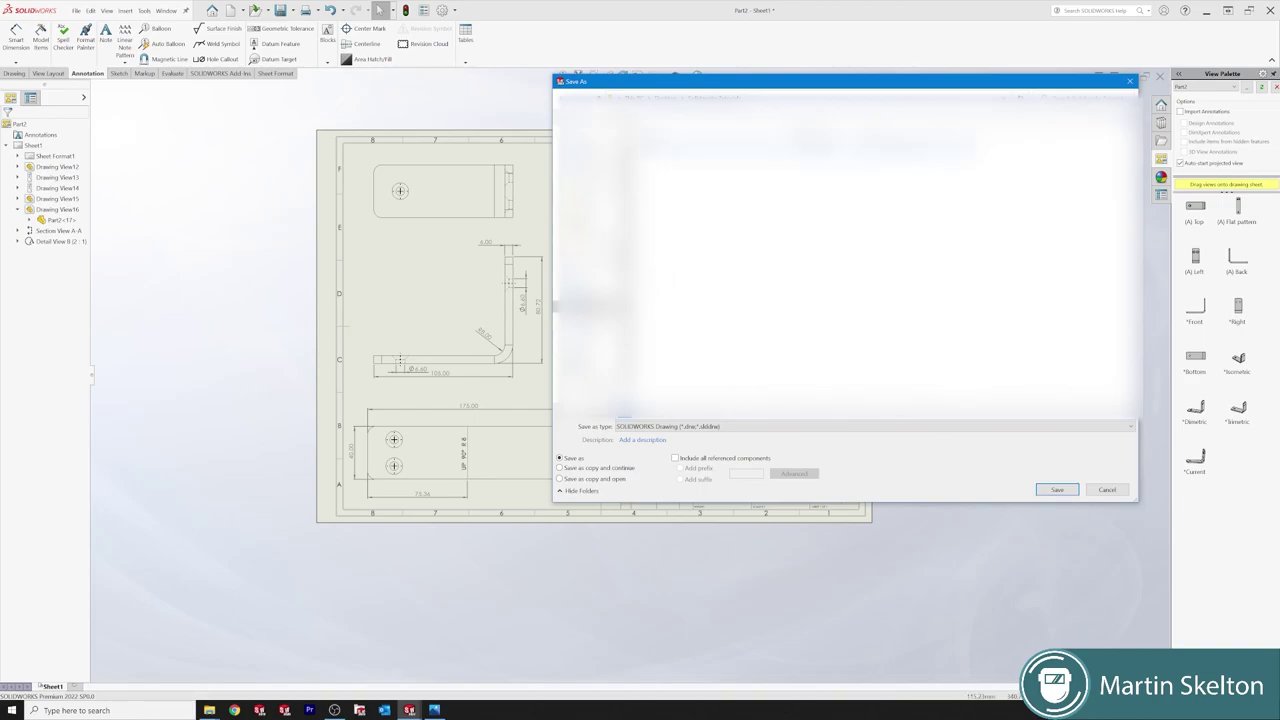
{"action": "left_click", "coordinate": [1057, 489]}
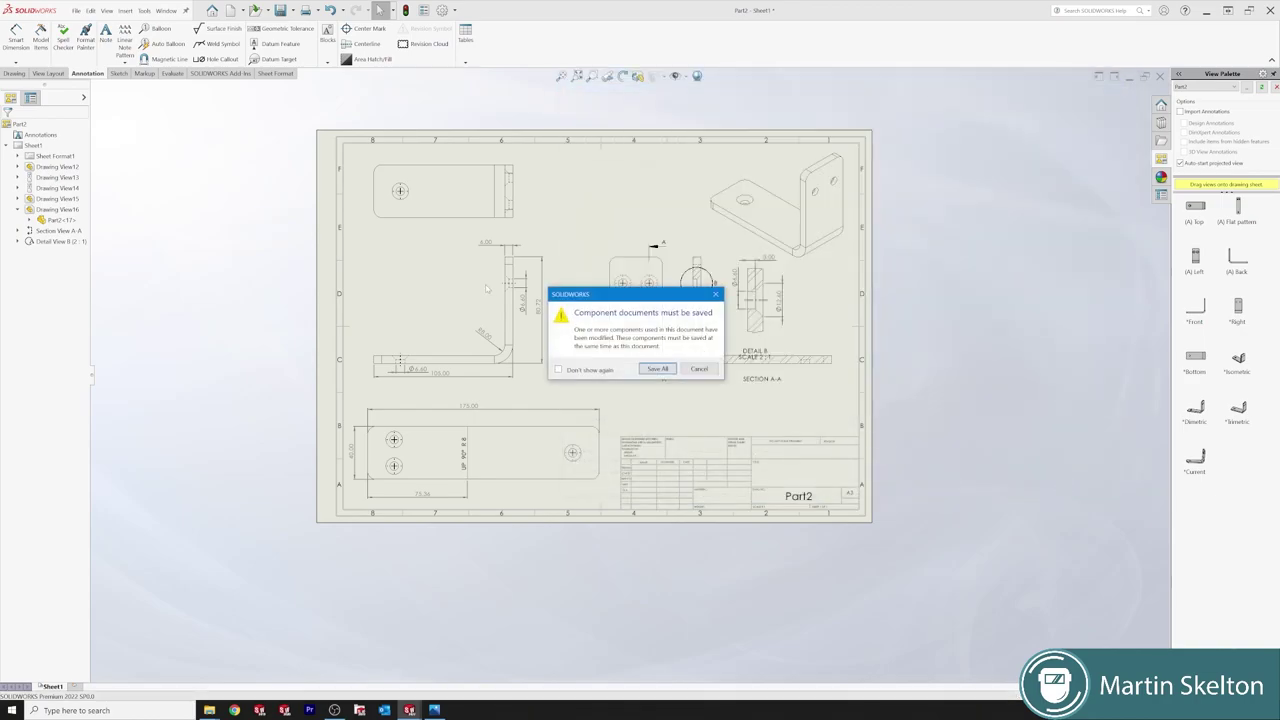
{"action": "left_click", "coordinate": [659, 370]}
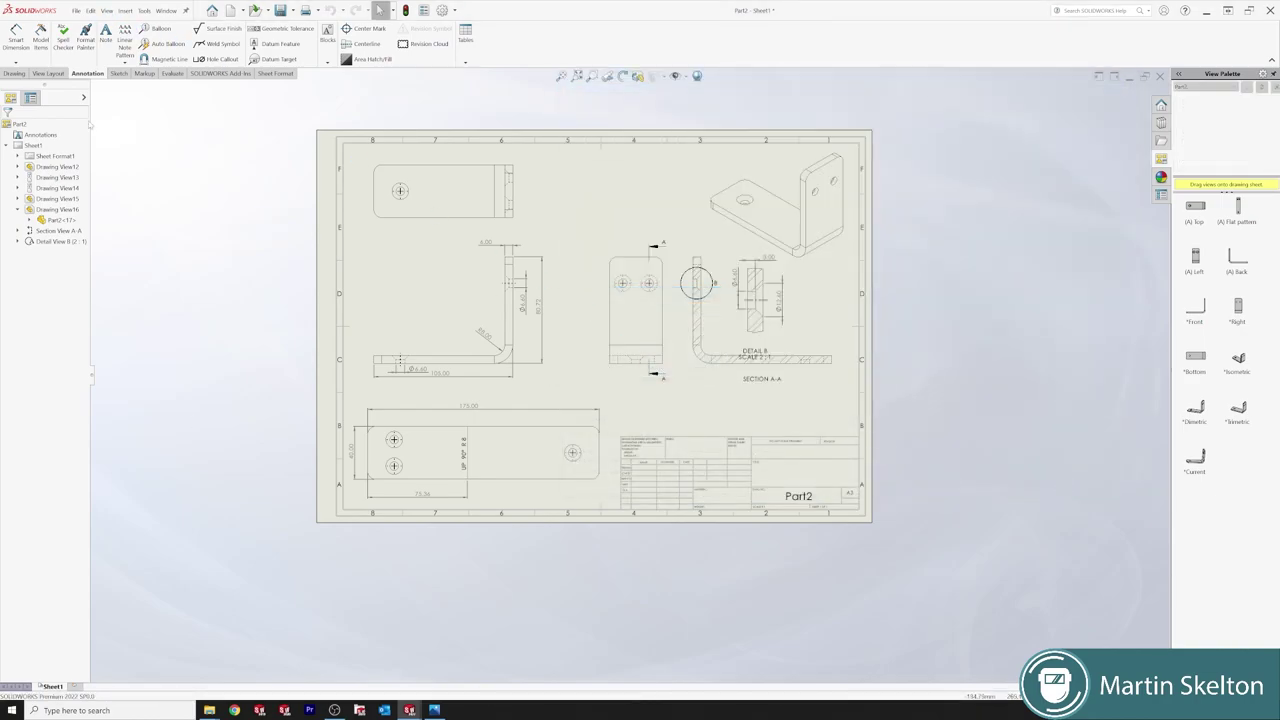
Save a copy of the drawing as Part2 in Adobe Portable Document Format, with View PDF after saving enabled
{"action": "left_click", "coordinate": [78, 11]}
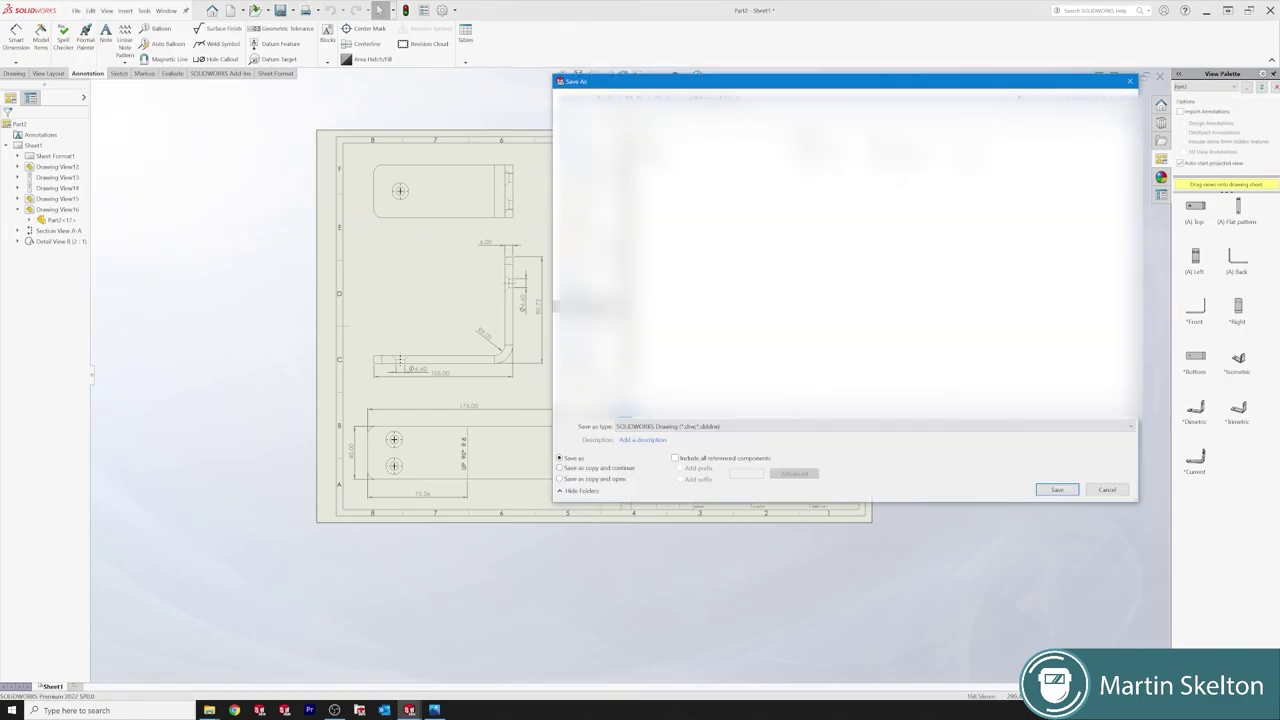
{"action": "left_click", "coordinate": [713, 427]}
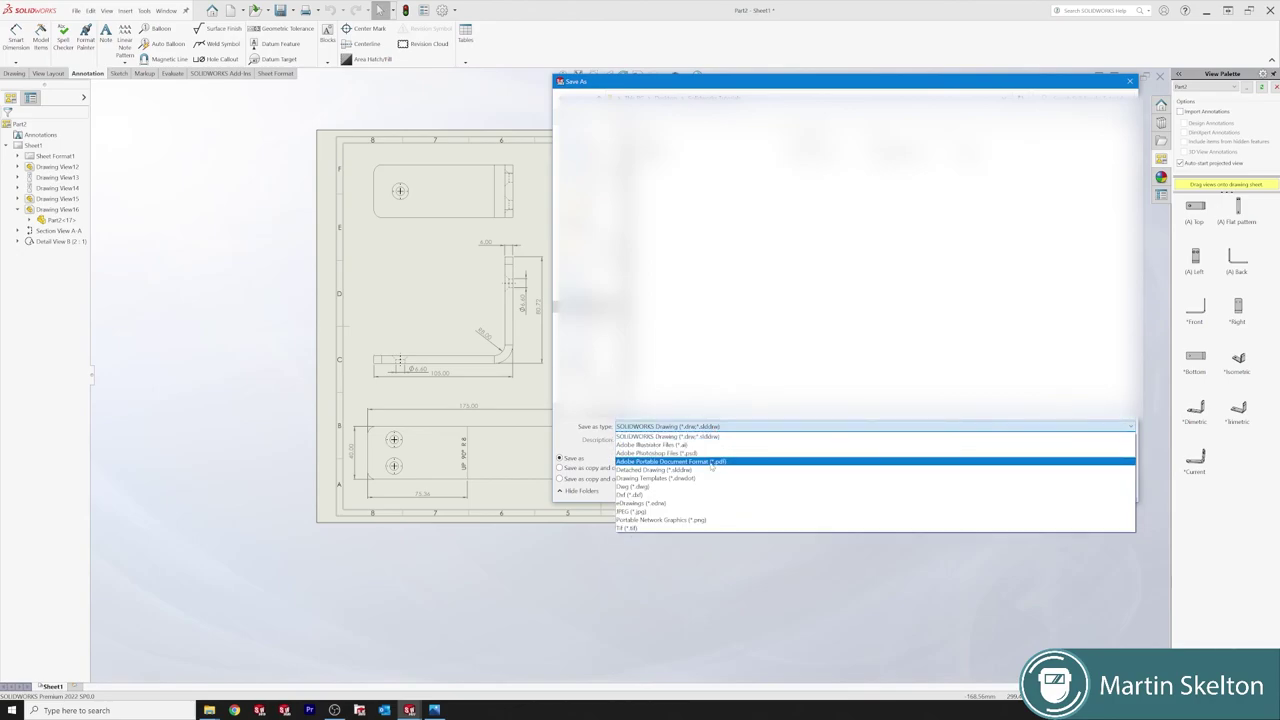
{"action": "left_click", "coordinate": [640, 495]}
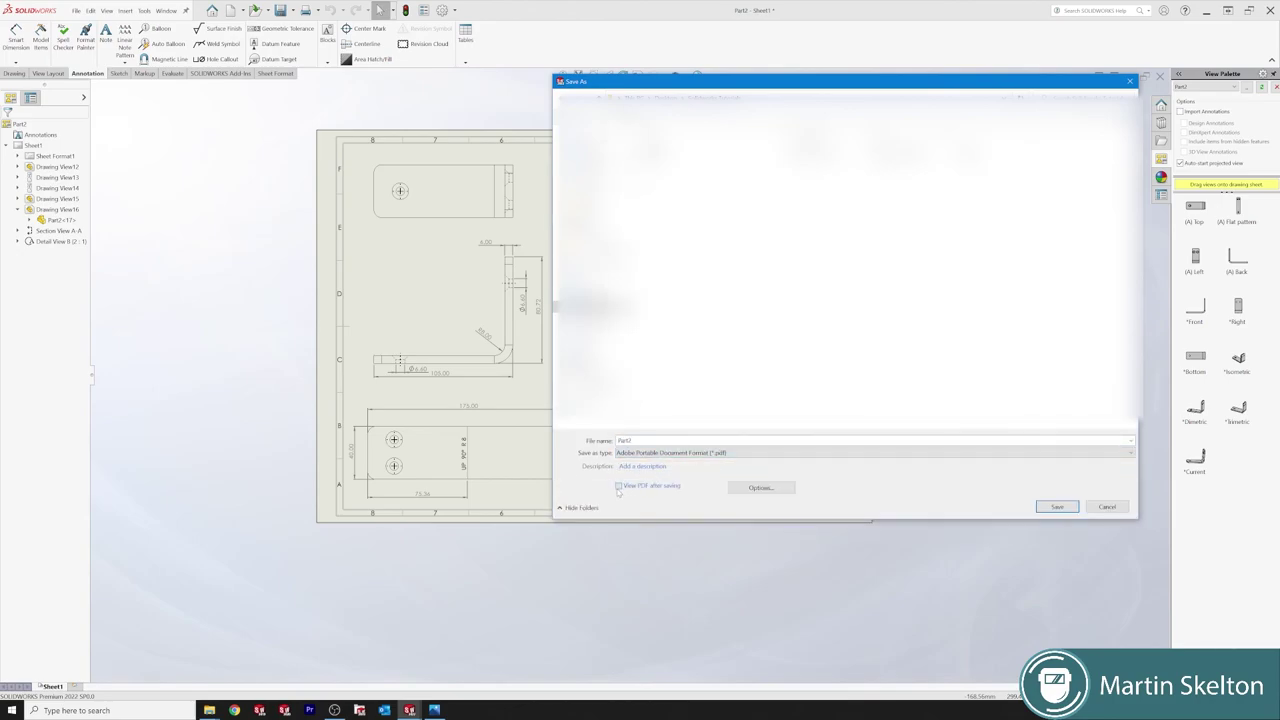
{"action": "left_click", "coordinate": [1058, 507]}
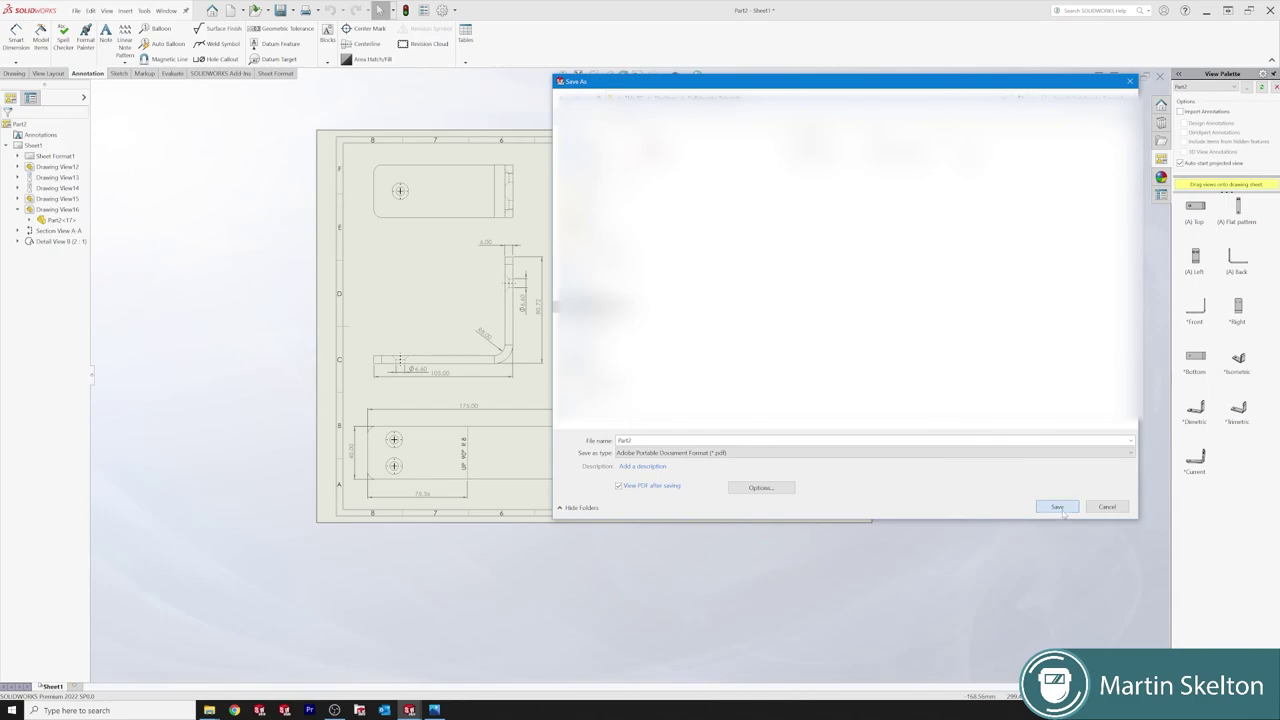